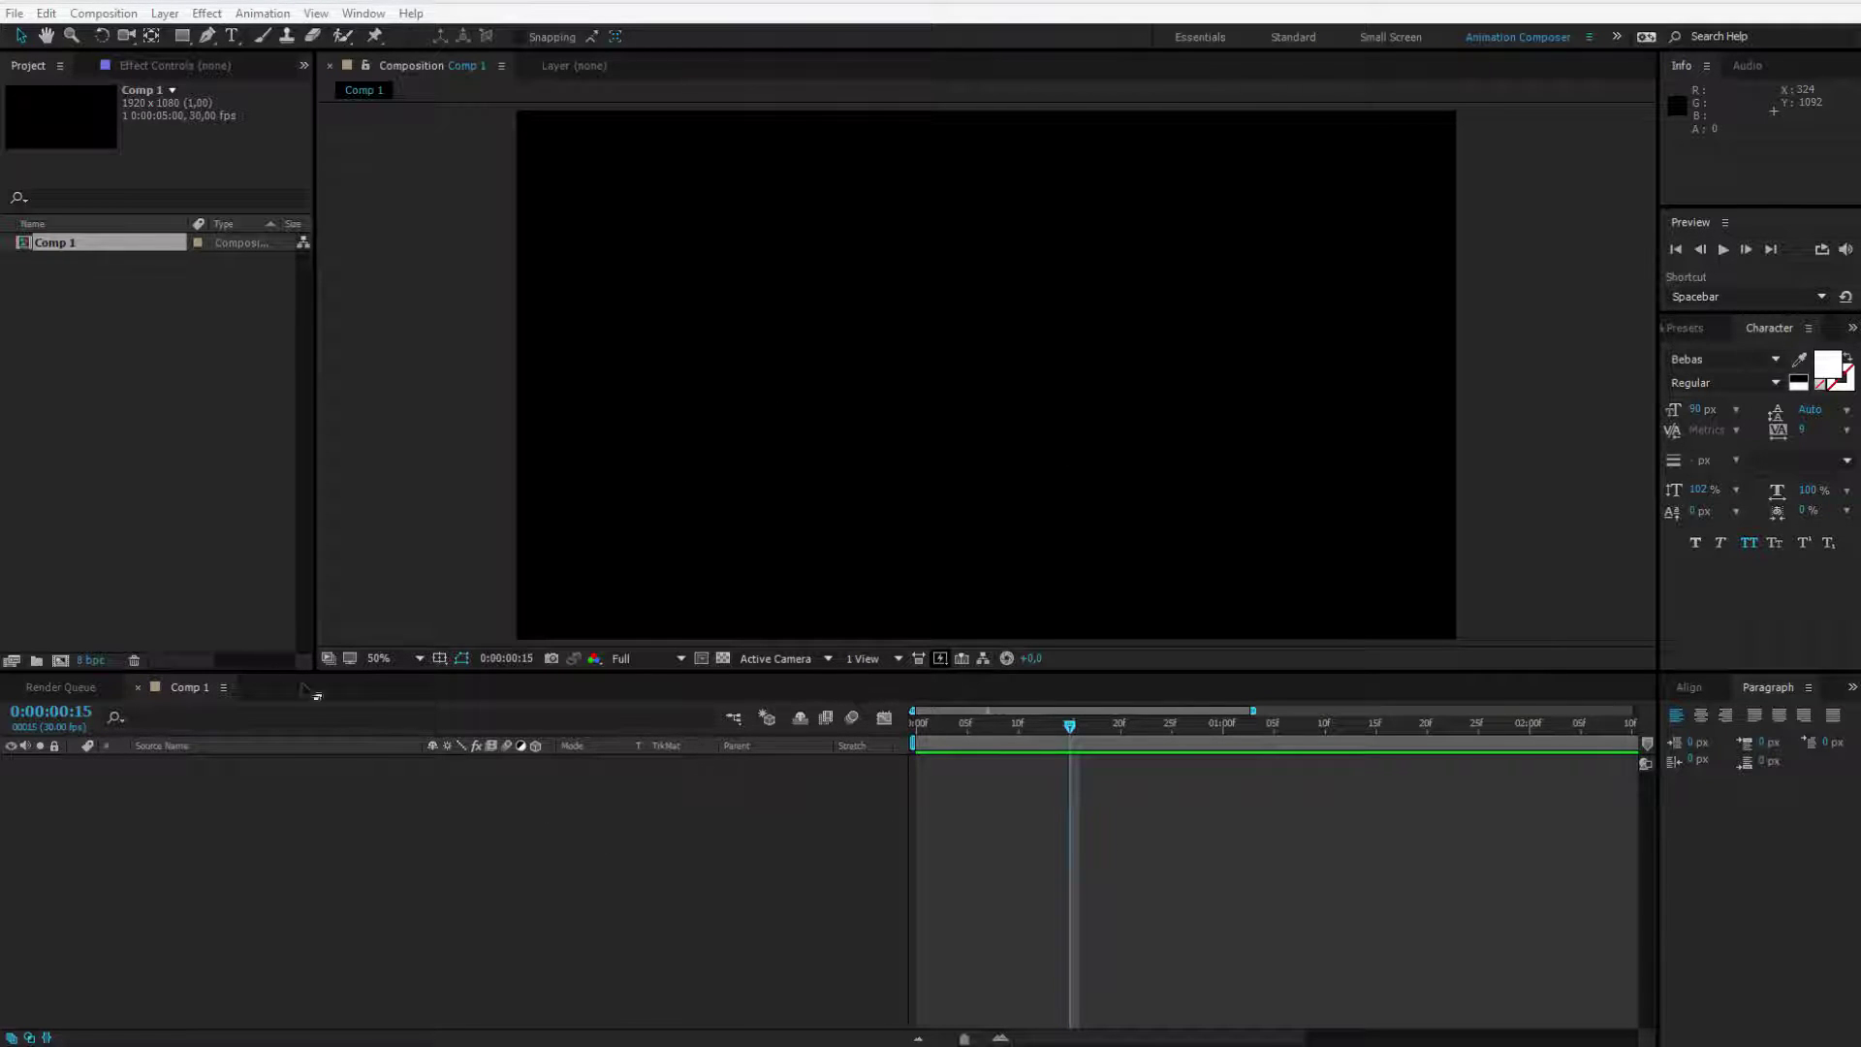
Step: Turn on the title/action safe guides and the rulers for Comp 1
{"action": "left_click", "coordinate": [439, 659]}
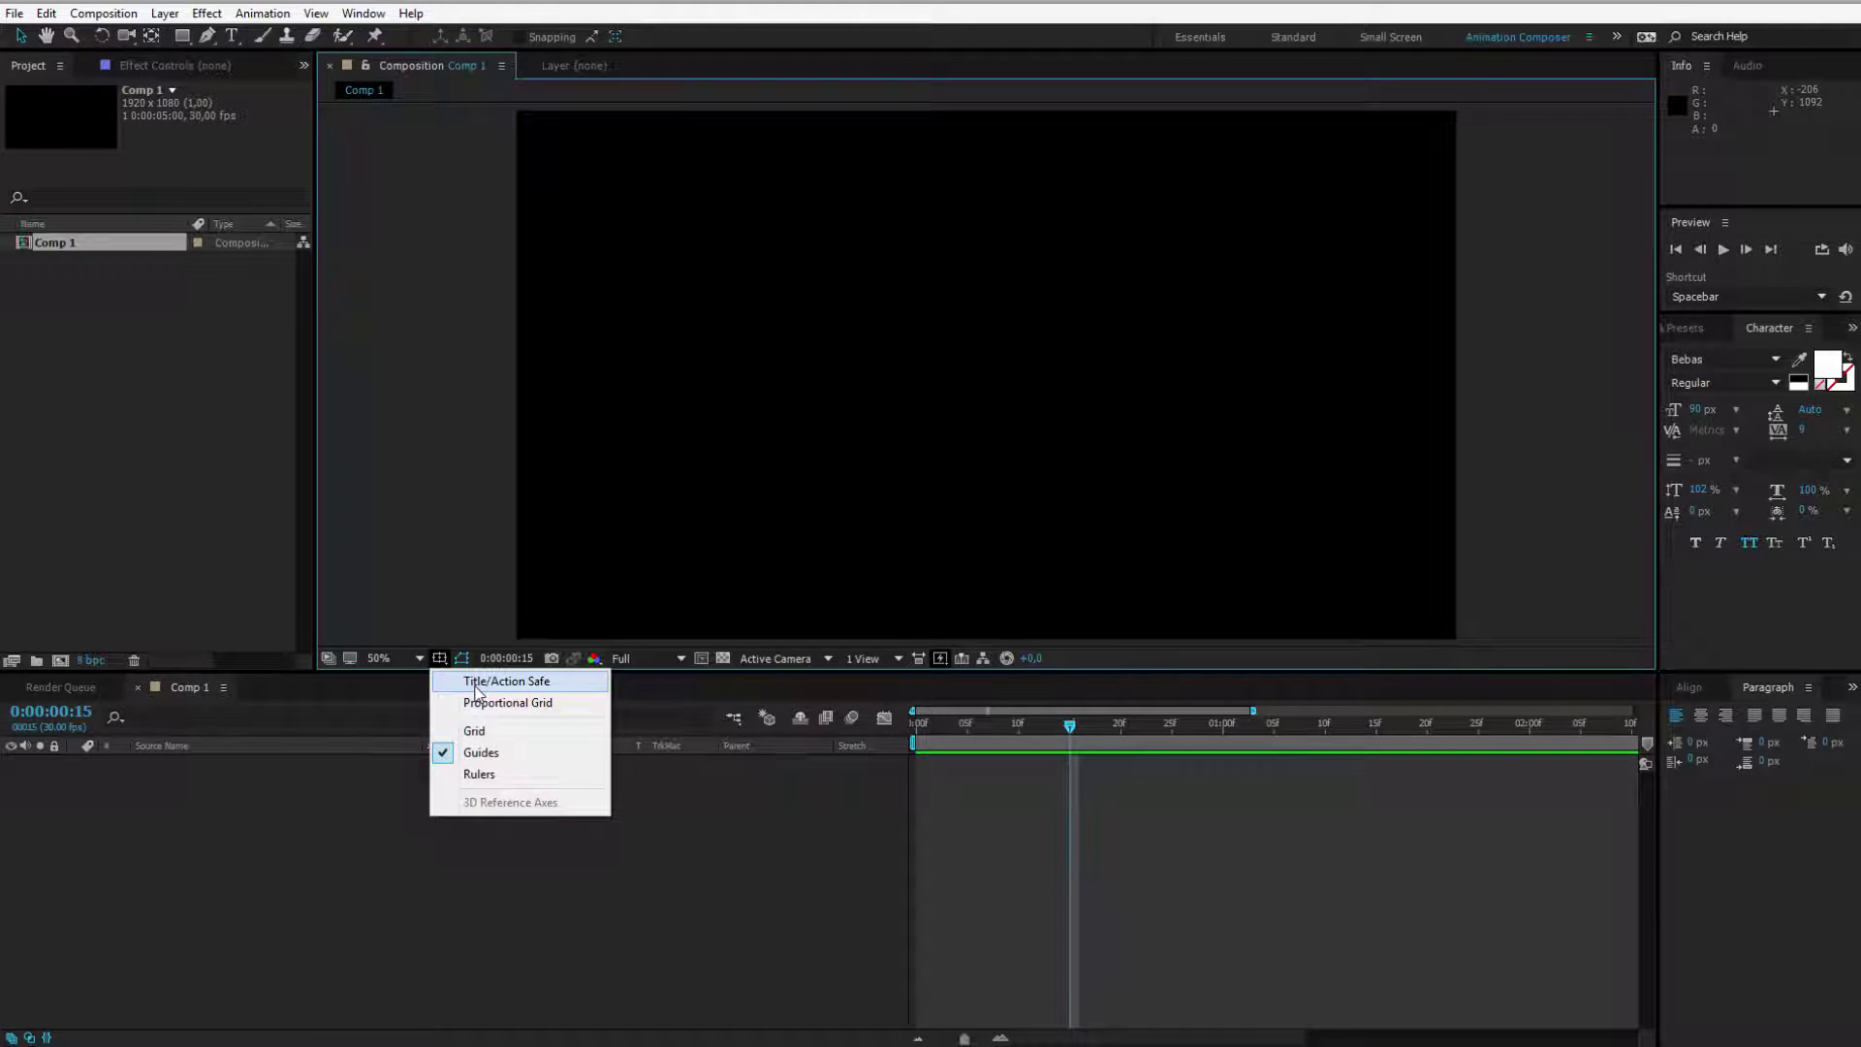
{"action": "left_click", "coordinate": [477, 682]}
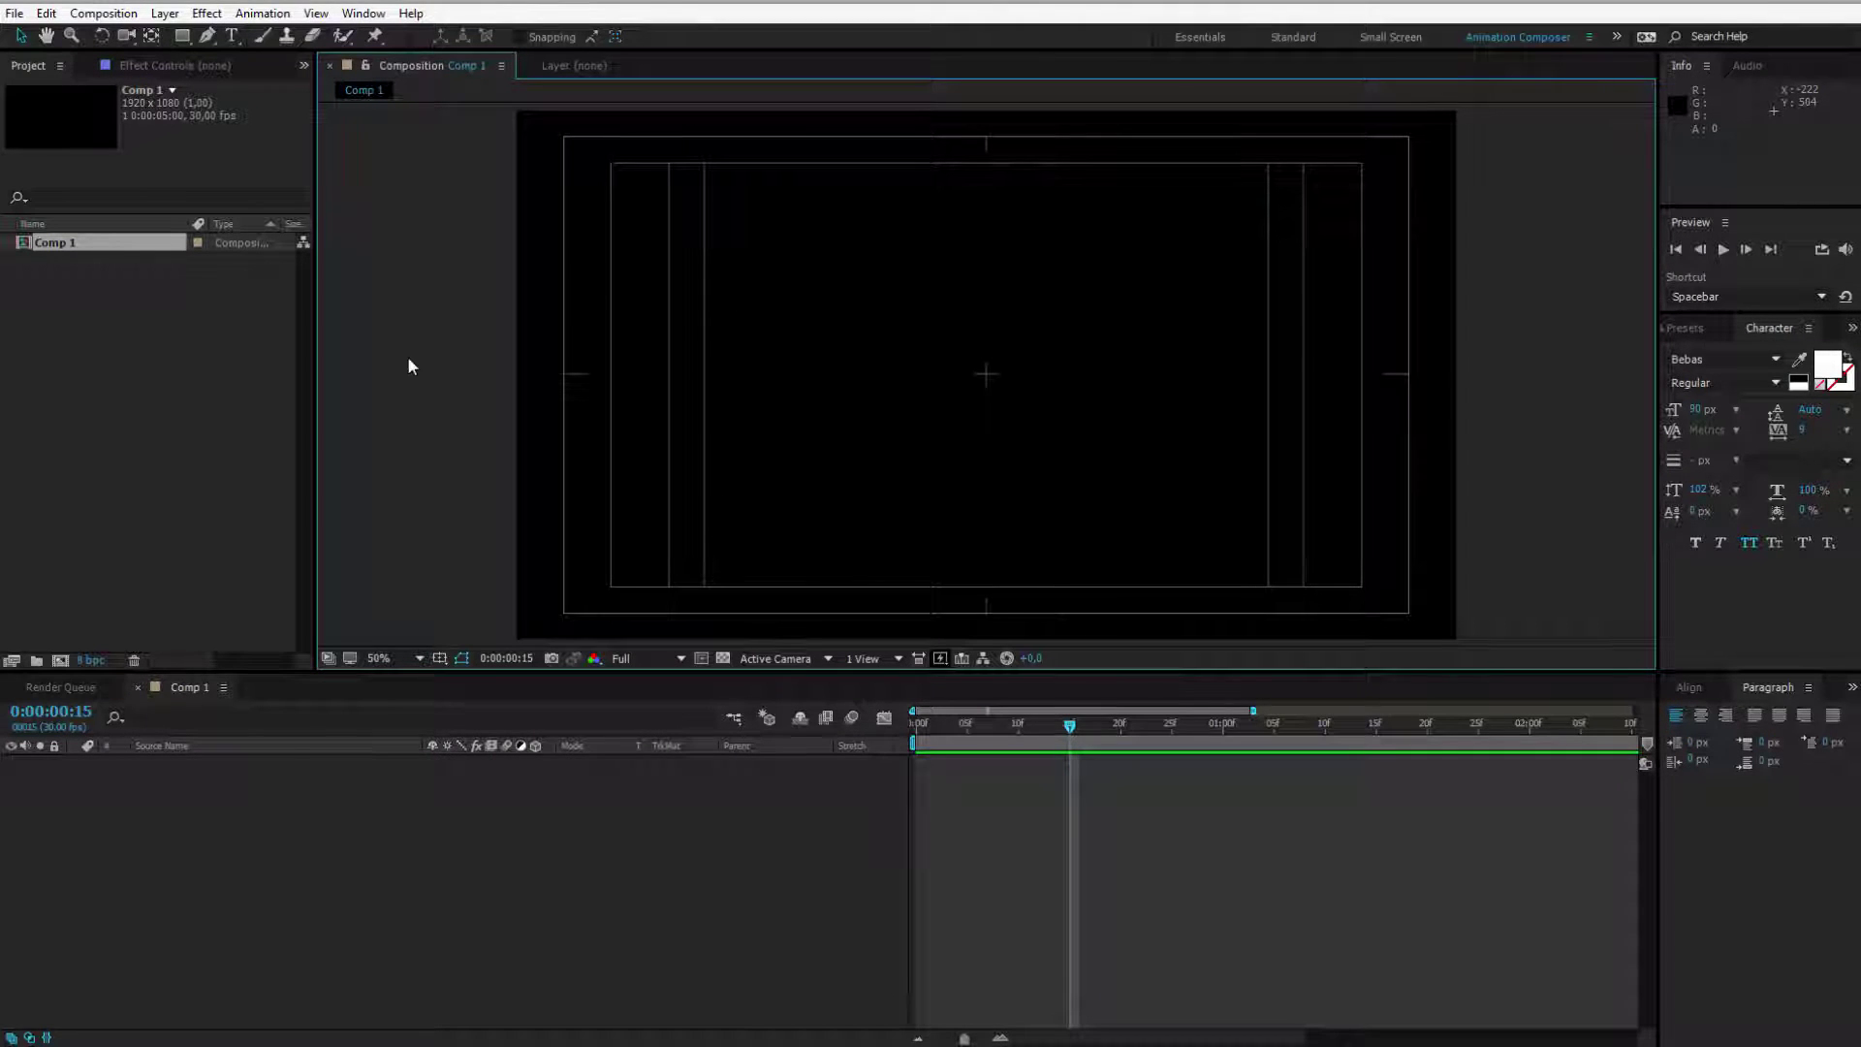
{"action": "key", "text": "ctrl+r"}
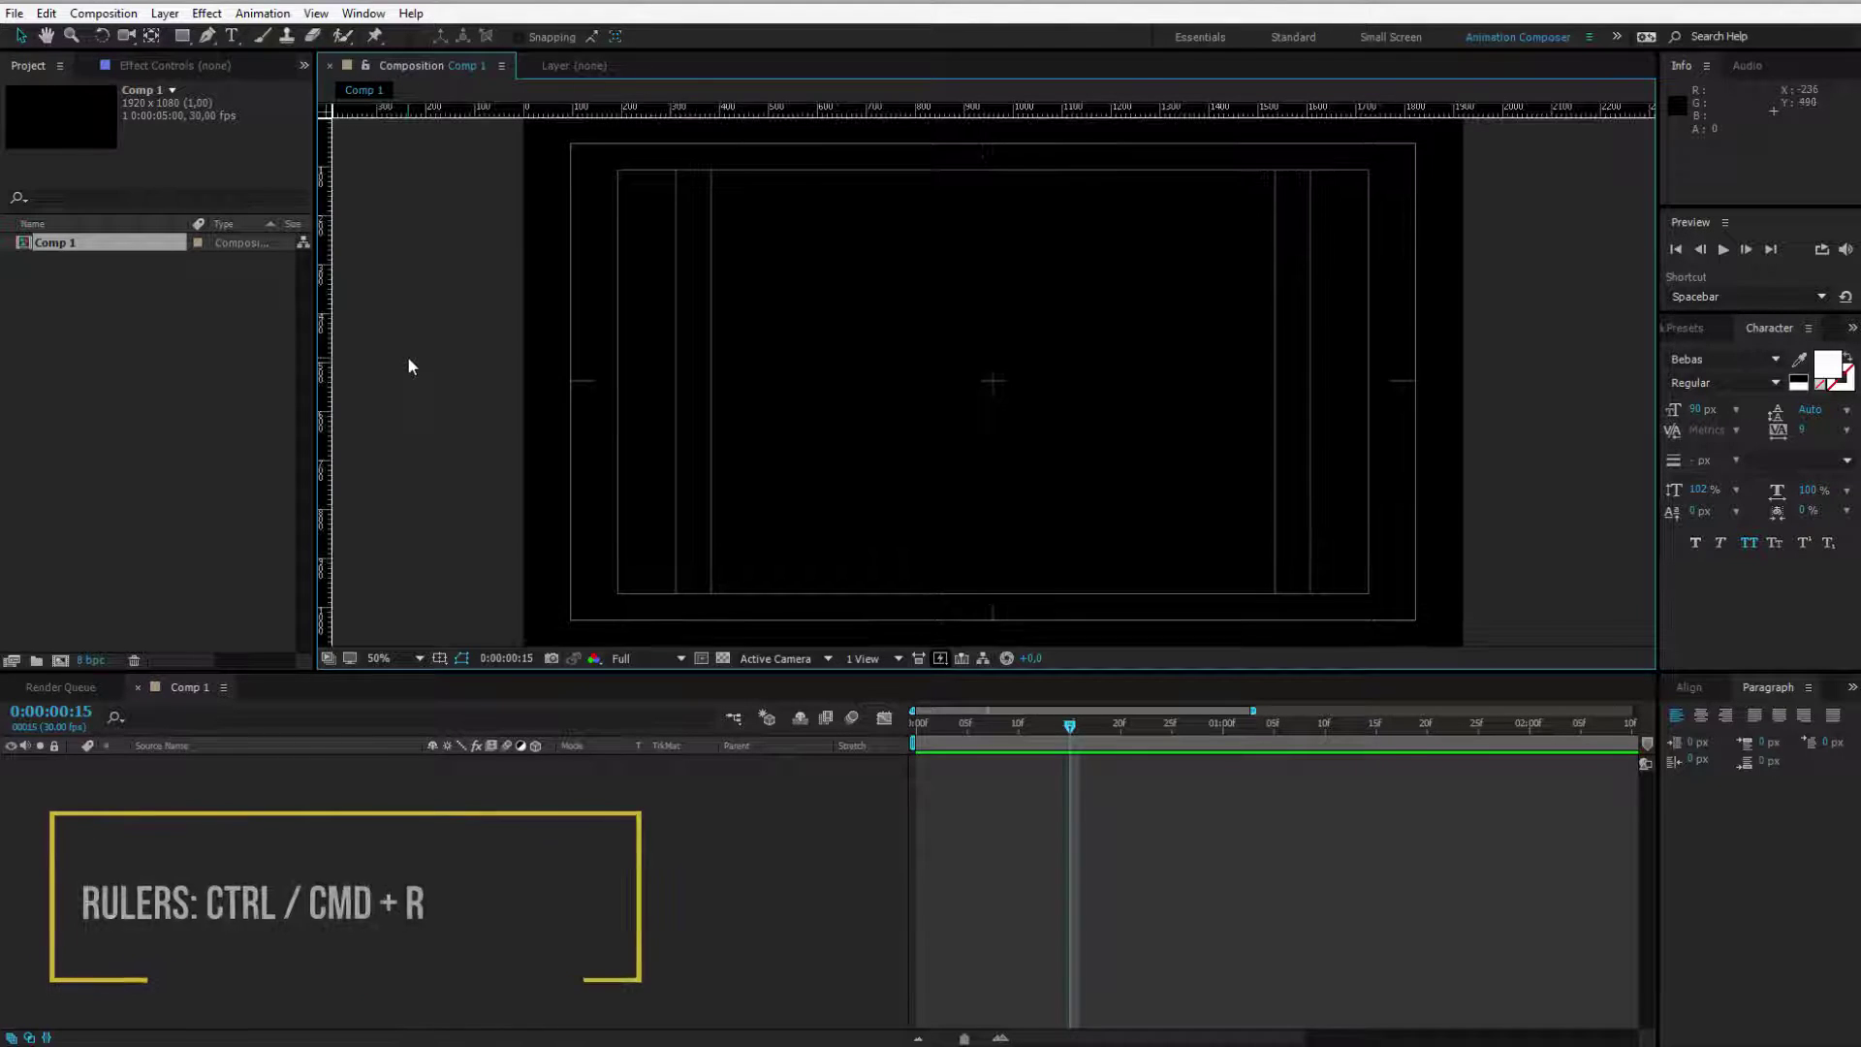
Step: Drag two vertical guides from the left ruler to x 300 and x 1610
{"action": "left_click_drag", "start_coordinate": [327, 326], "coordinate": [674, 360]}
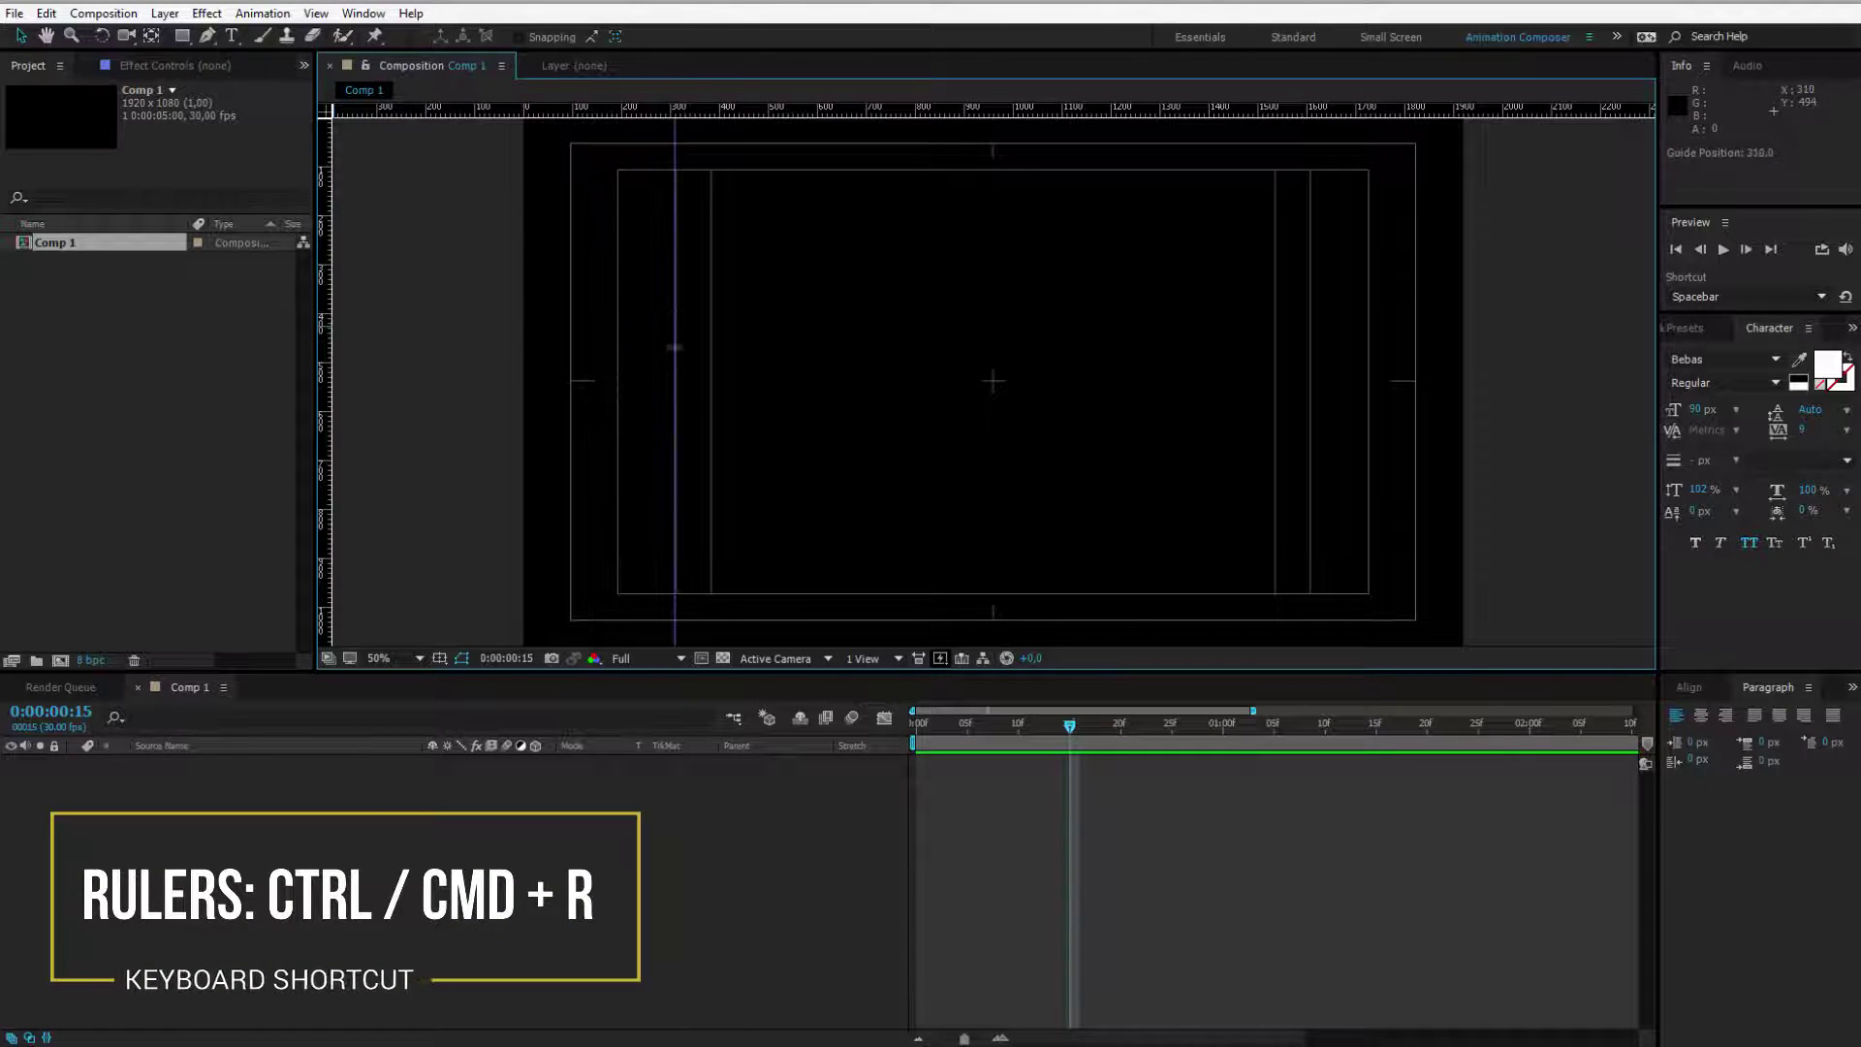
{"action": "left_click", "coordinate": [330, 398]}
{"action": "left_click_drag", "start_coordinate": [332, 399], "coordinate": [1310, 500]}
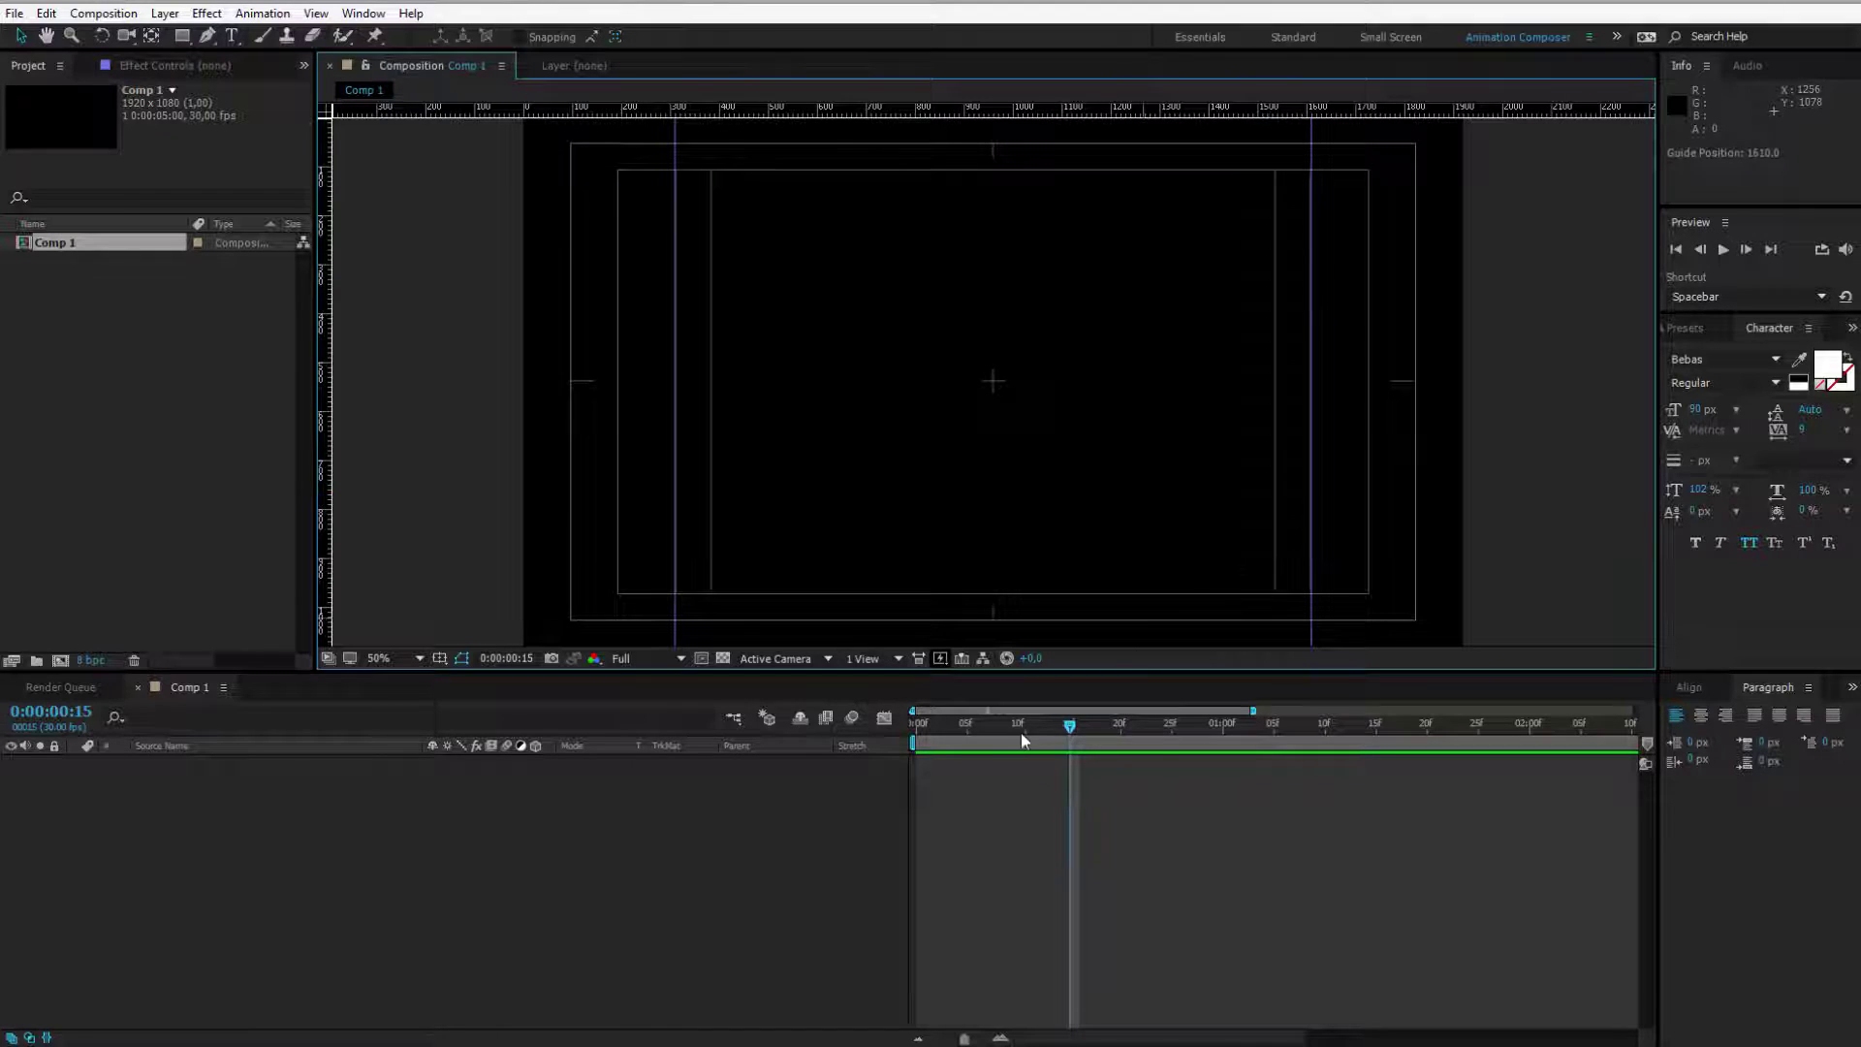
{"action": "left_click_drag", "start_coordinate": [1016, 739], "coordinate": [1072, 748]}
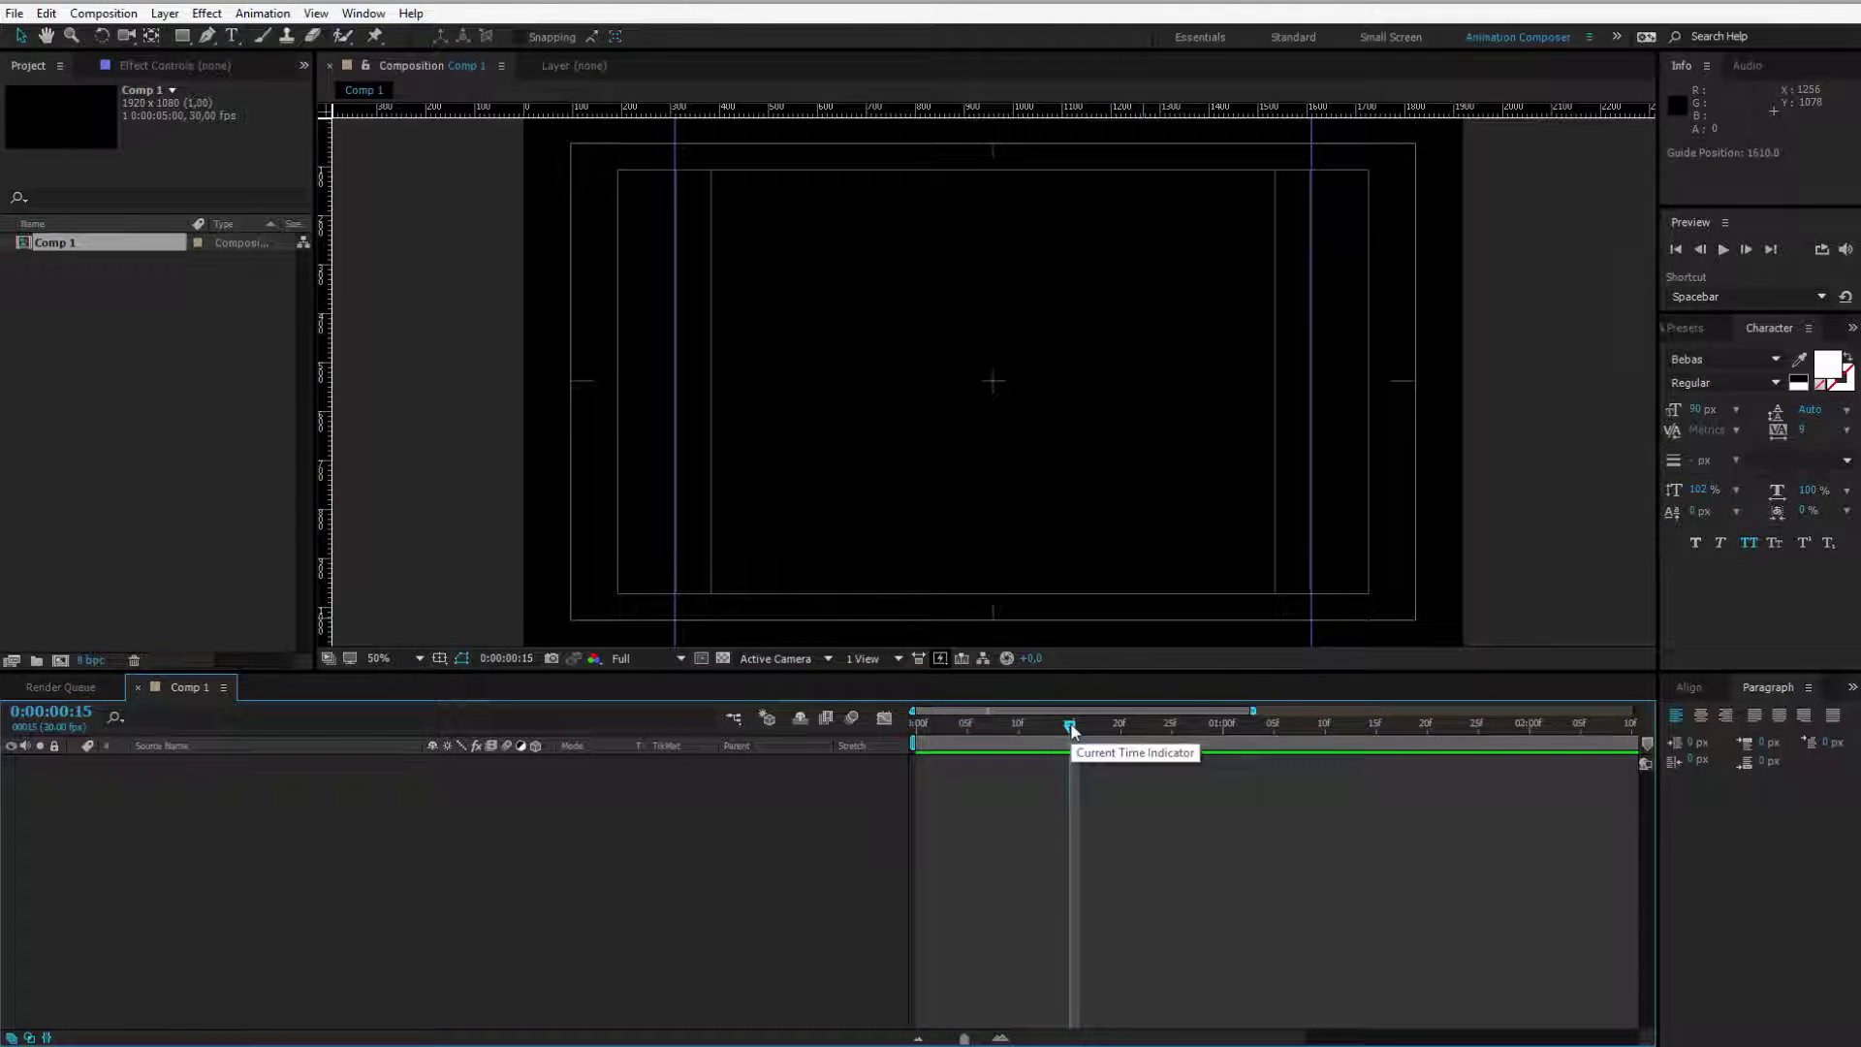
Step: Draw a thin rectangle bar between the guides and nudge its Position to 960, 631
{"action": "left_click", "coordinate": [182, 36]}
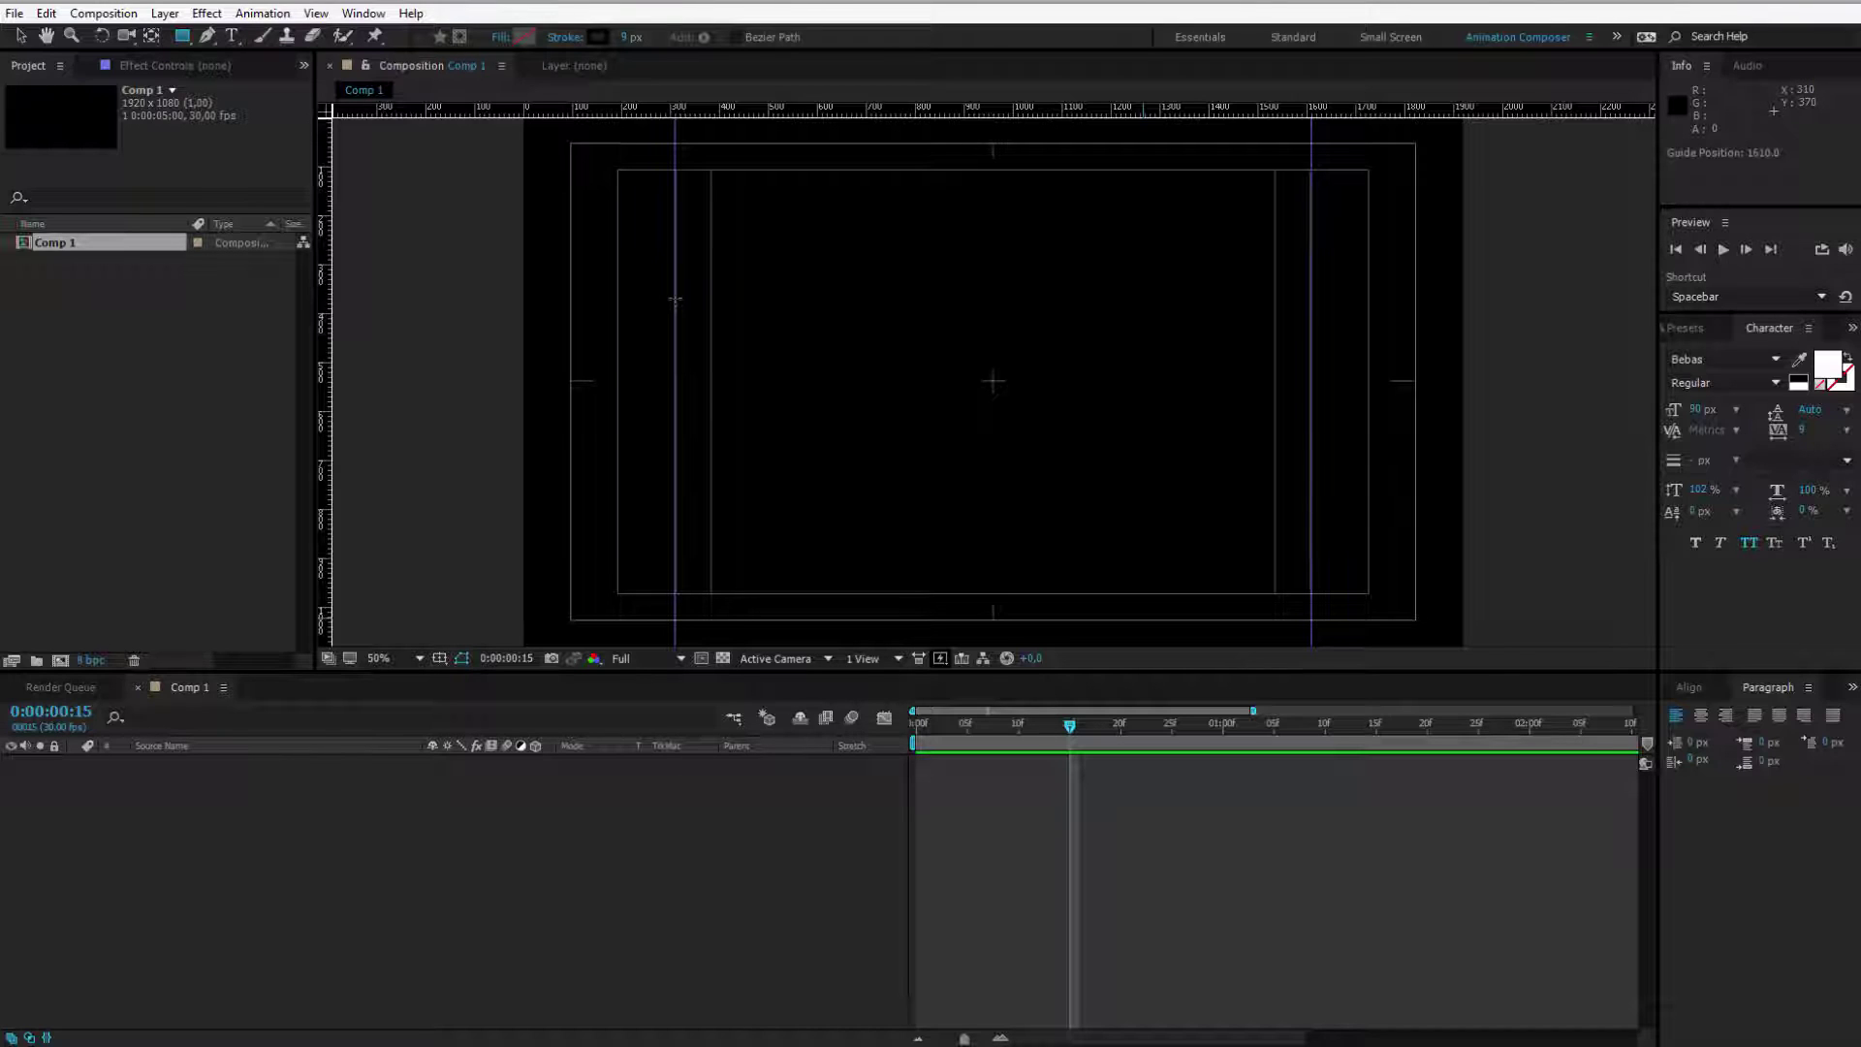
{"action": "left_click_drag", "start_coordinate": [675, 291], "coordinate": [1310, 302]}
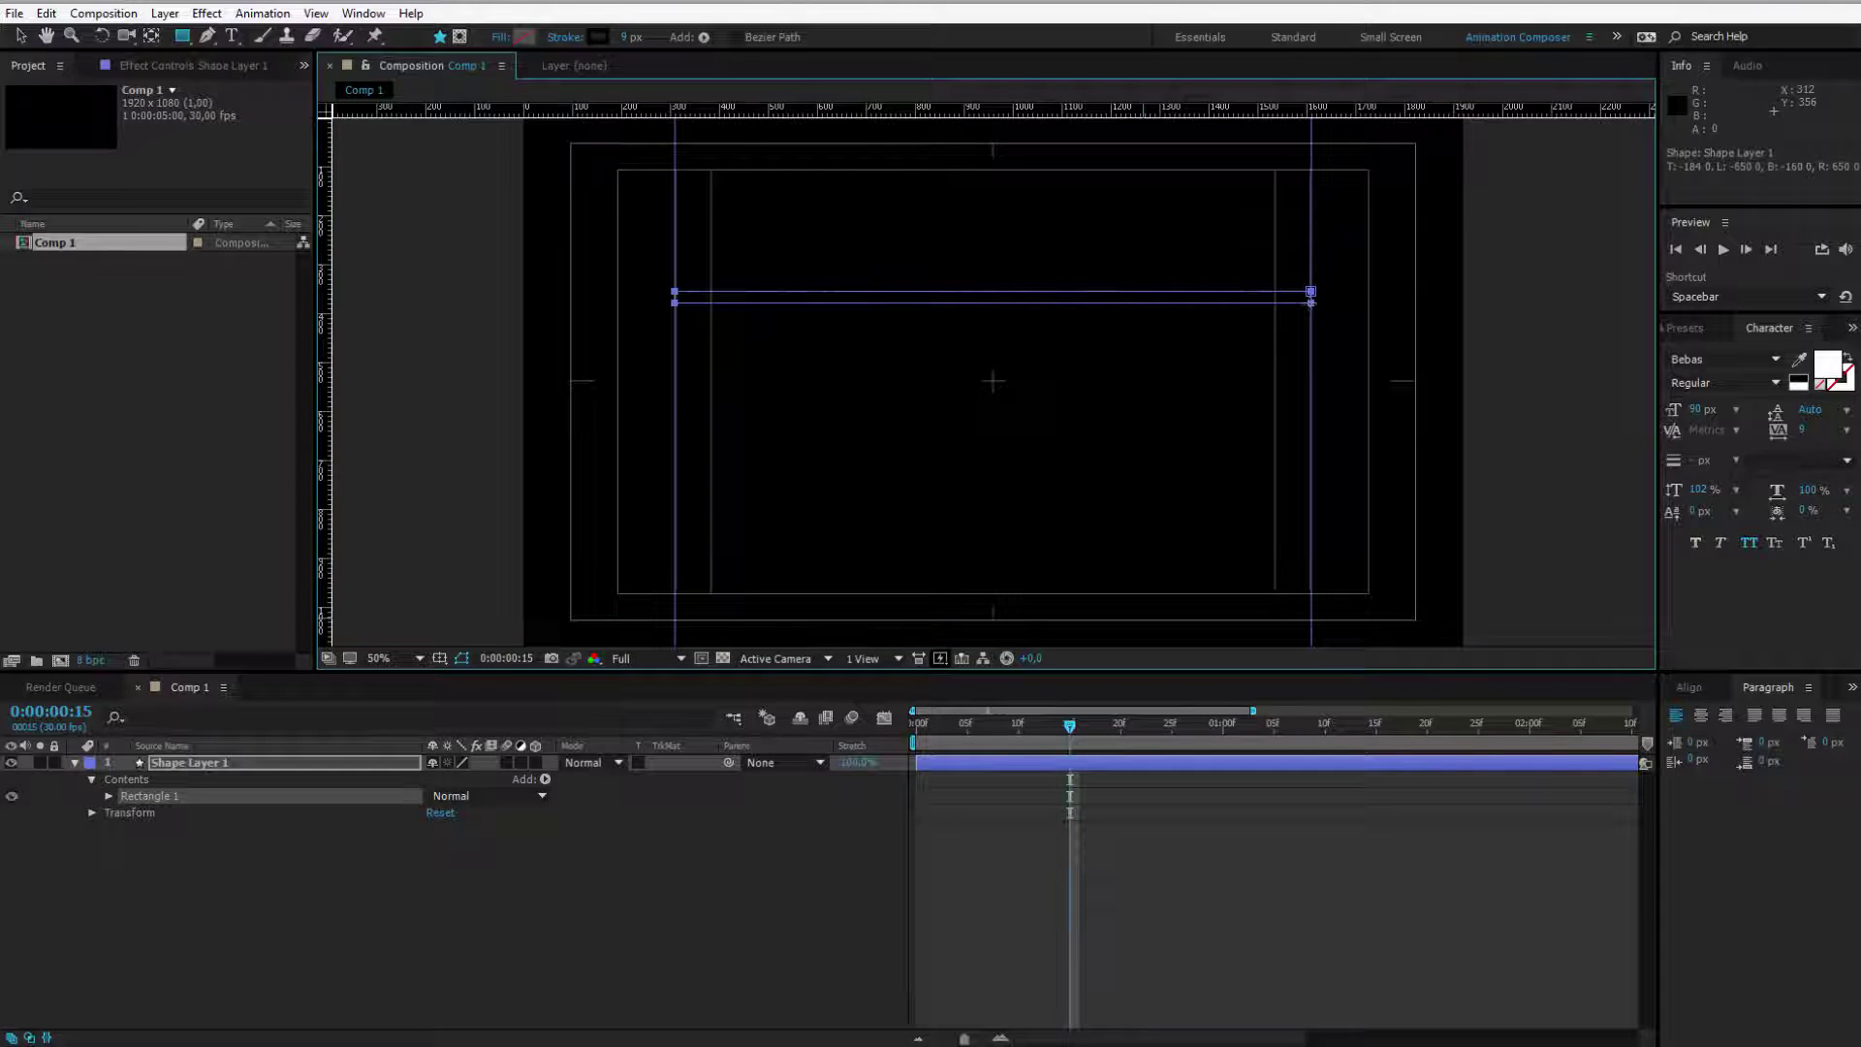
{"action": "key", "text": "v"}
{"action": "key", "text": "p"}
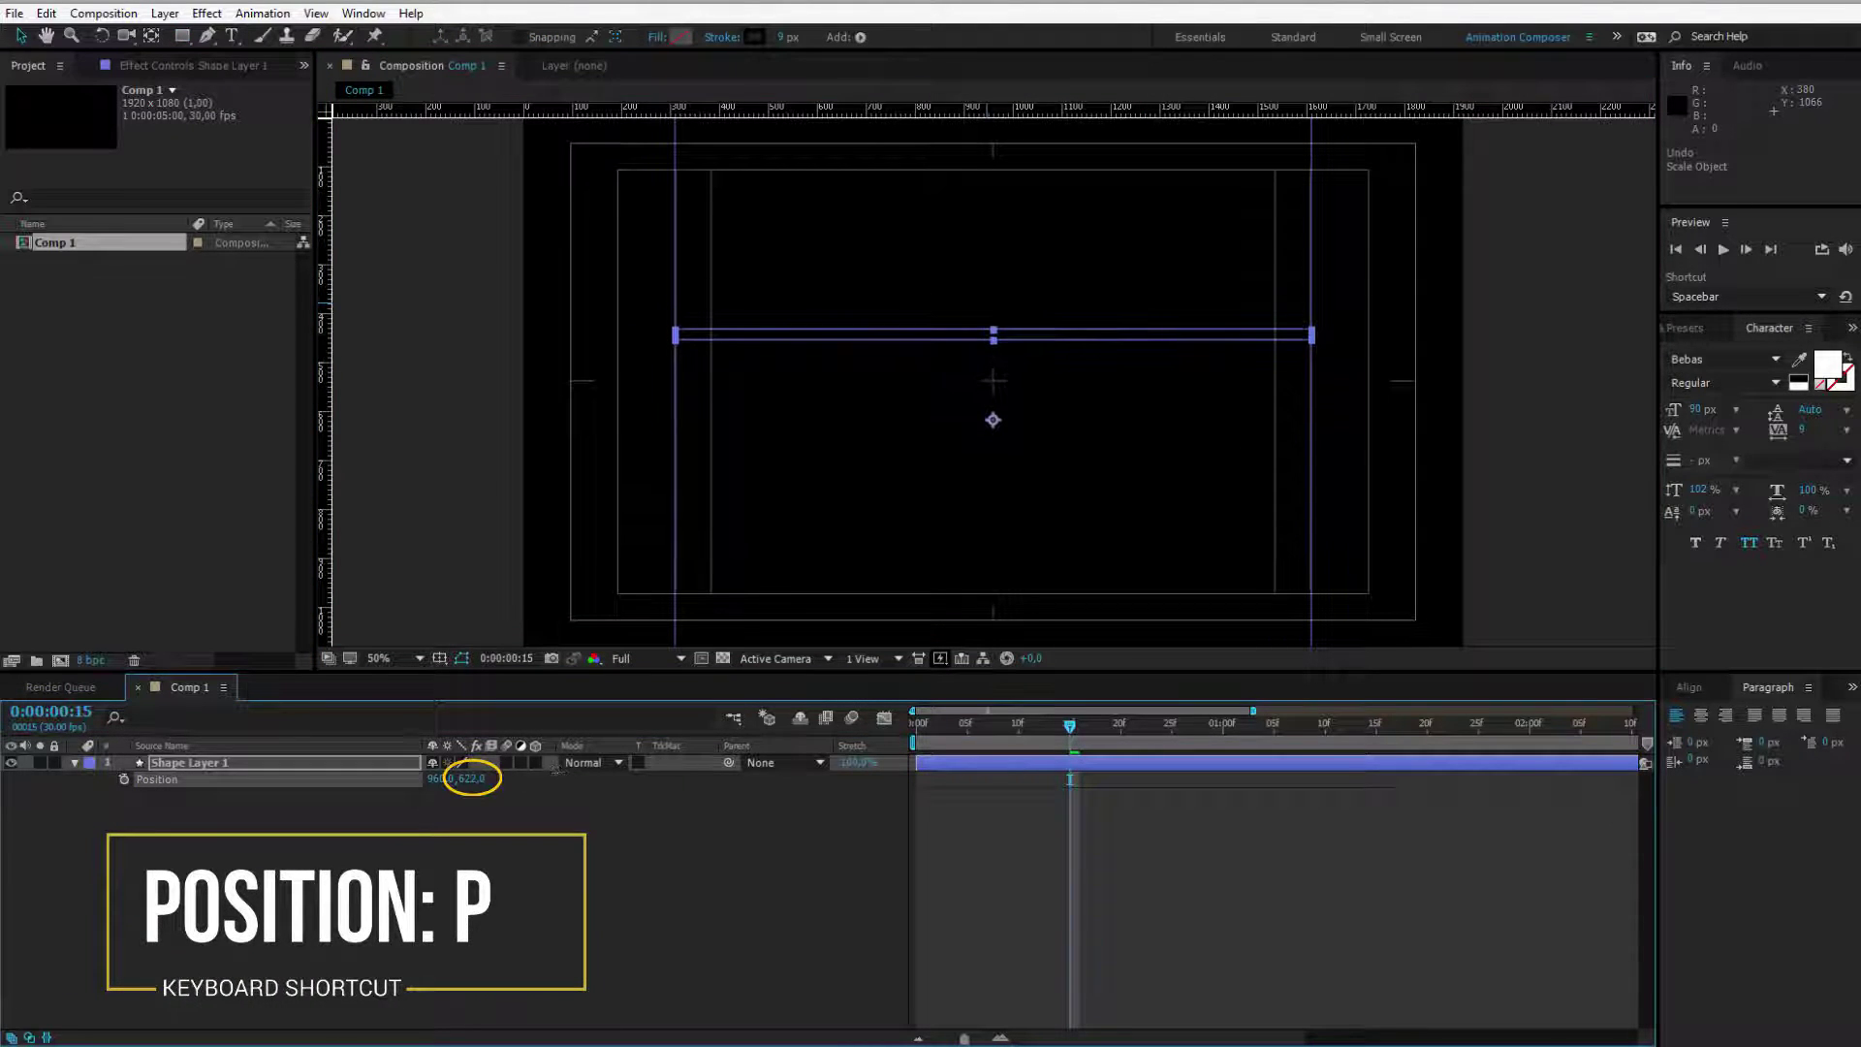
{"action": "key", "text": "Up"}
{"action": "key", "text": "Up"}
{"action": "key", "text": "Up"}
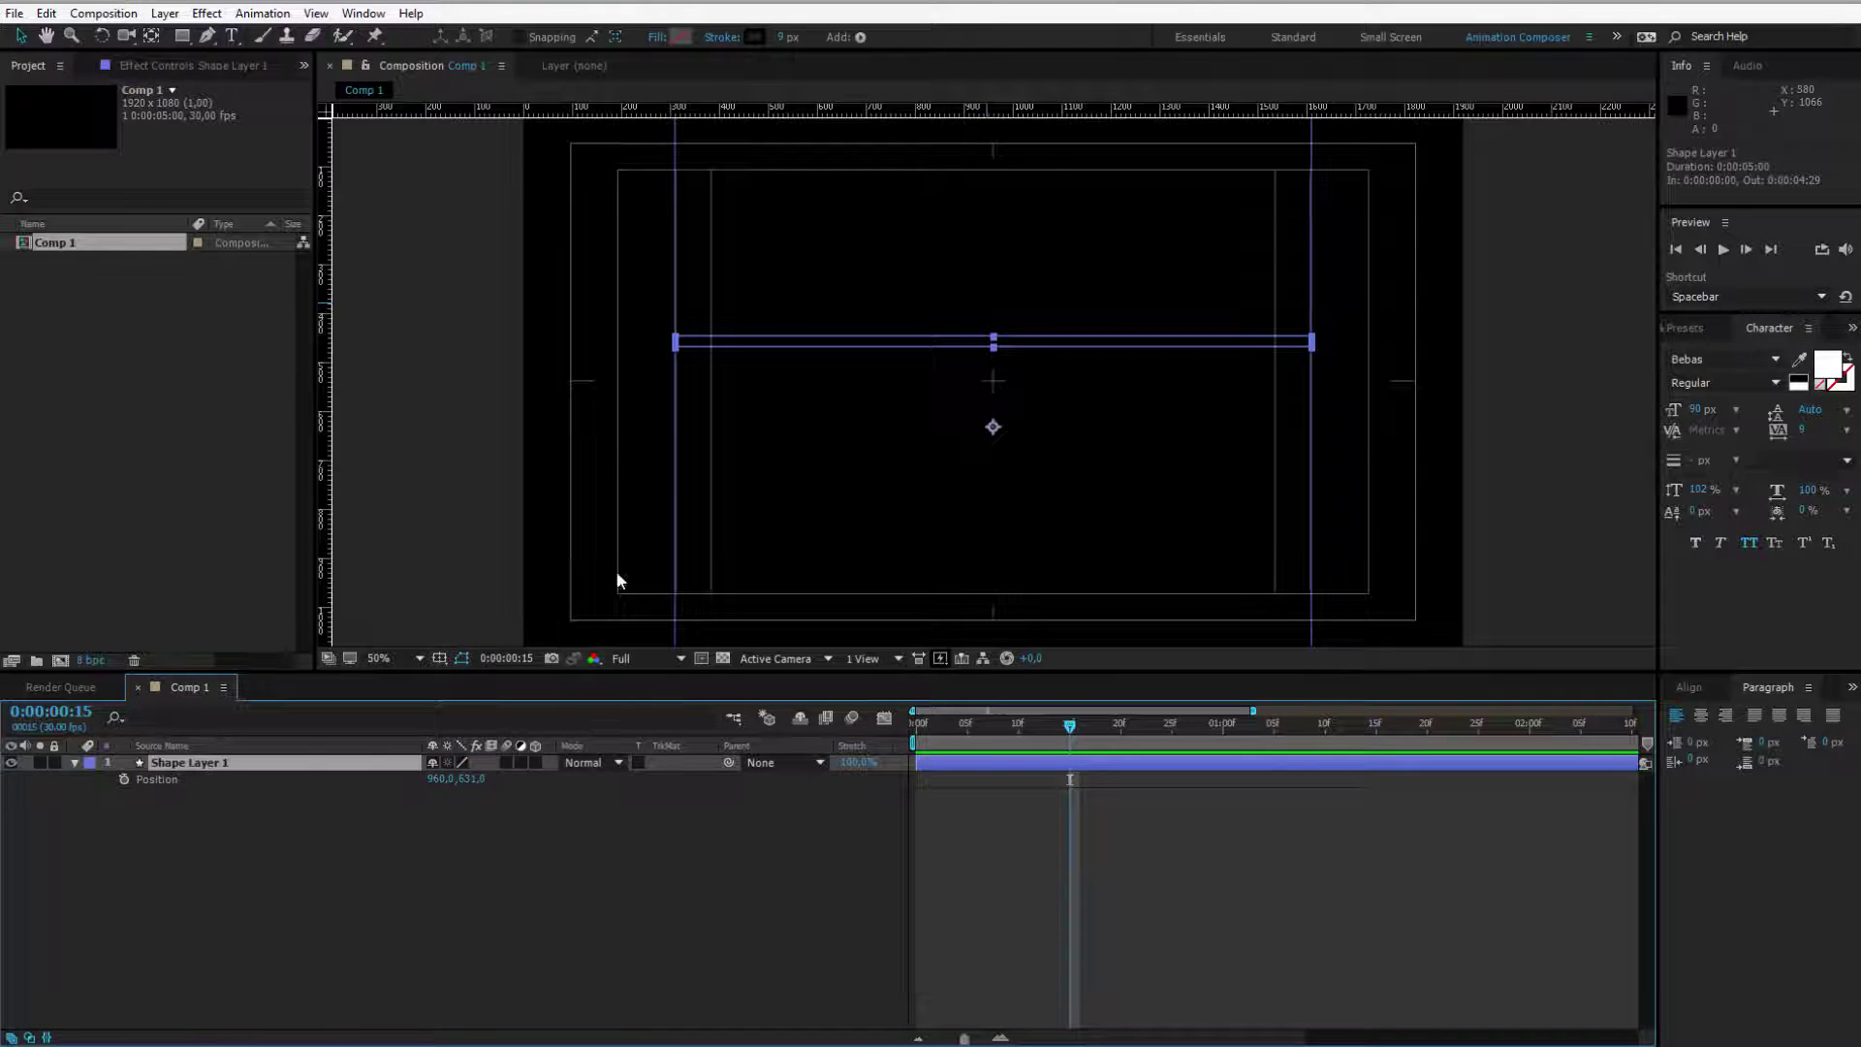
Step: Set the bar's fill colour to white (FFFFFF), leaving the stroke unchanged
{"action": "left_click", "coordinate": [725, 38]}
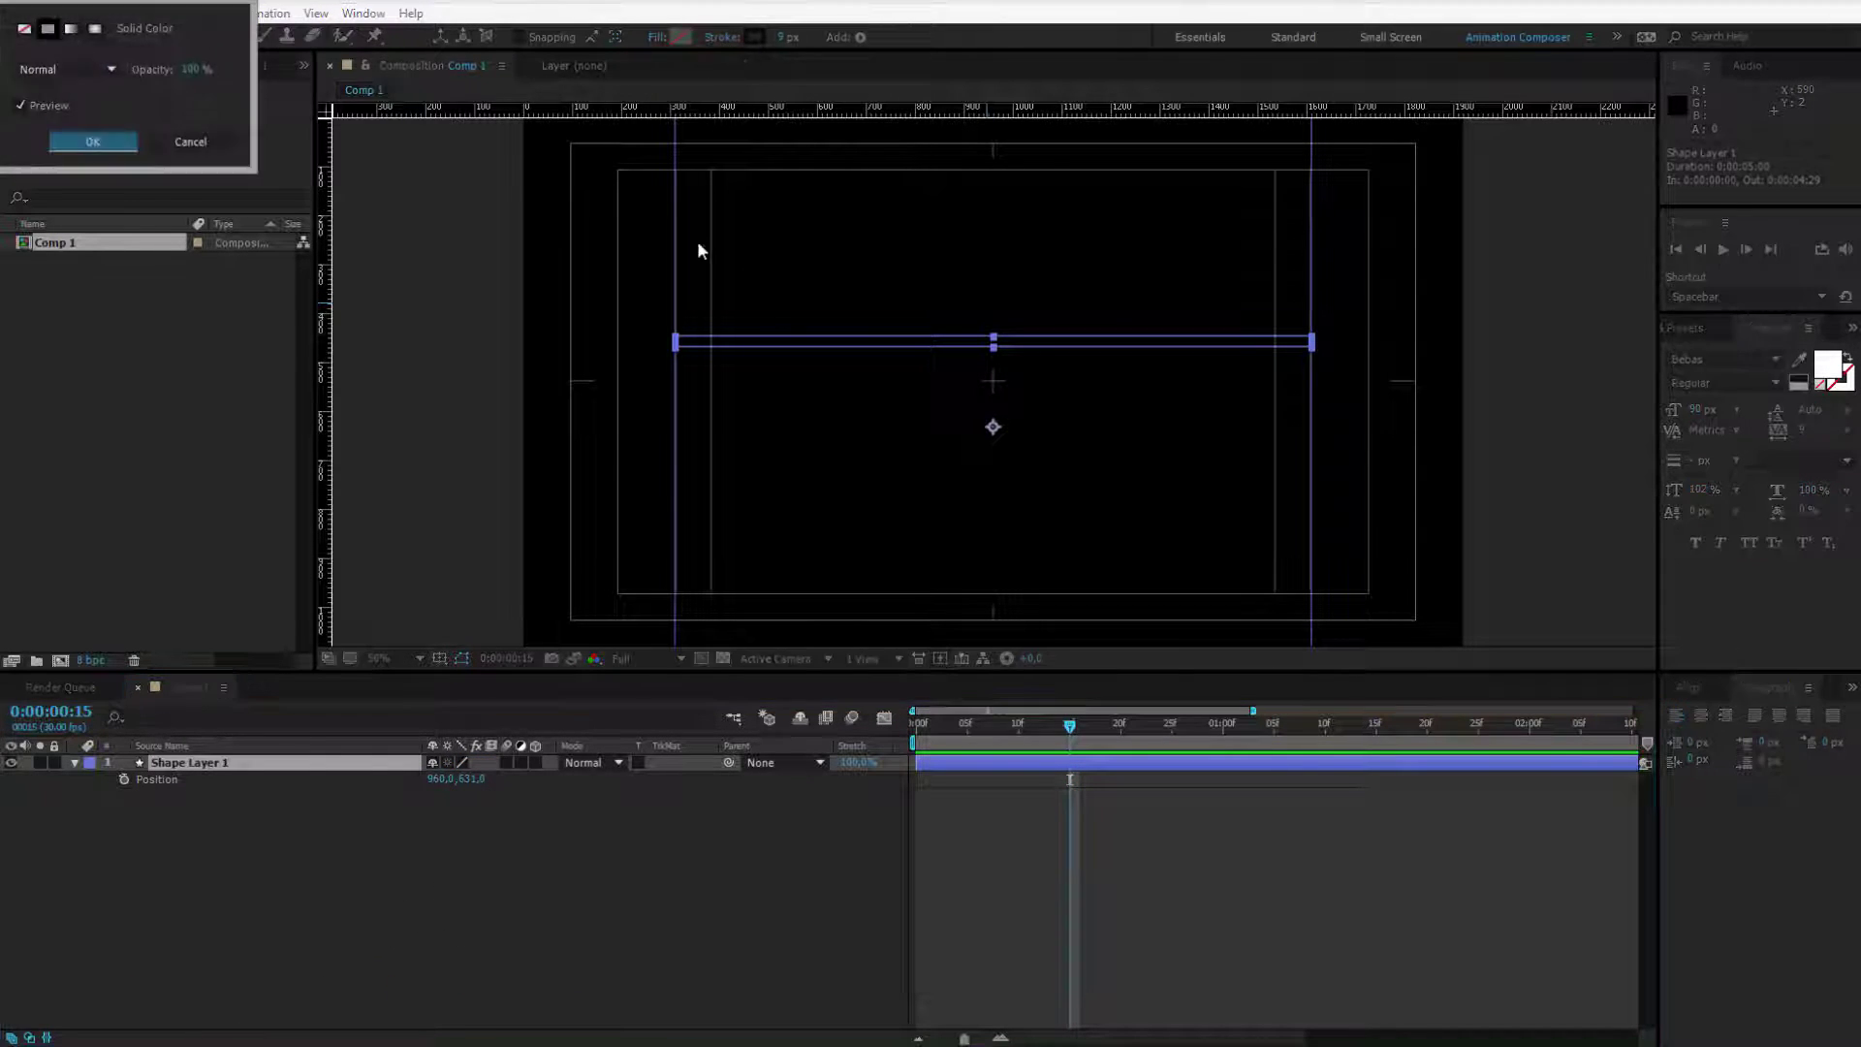
{"action": "left_click", "coordinate": [777, 375]}
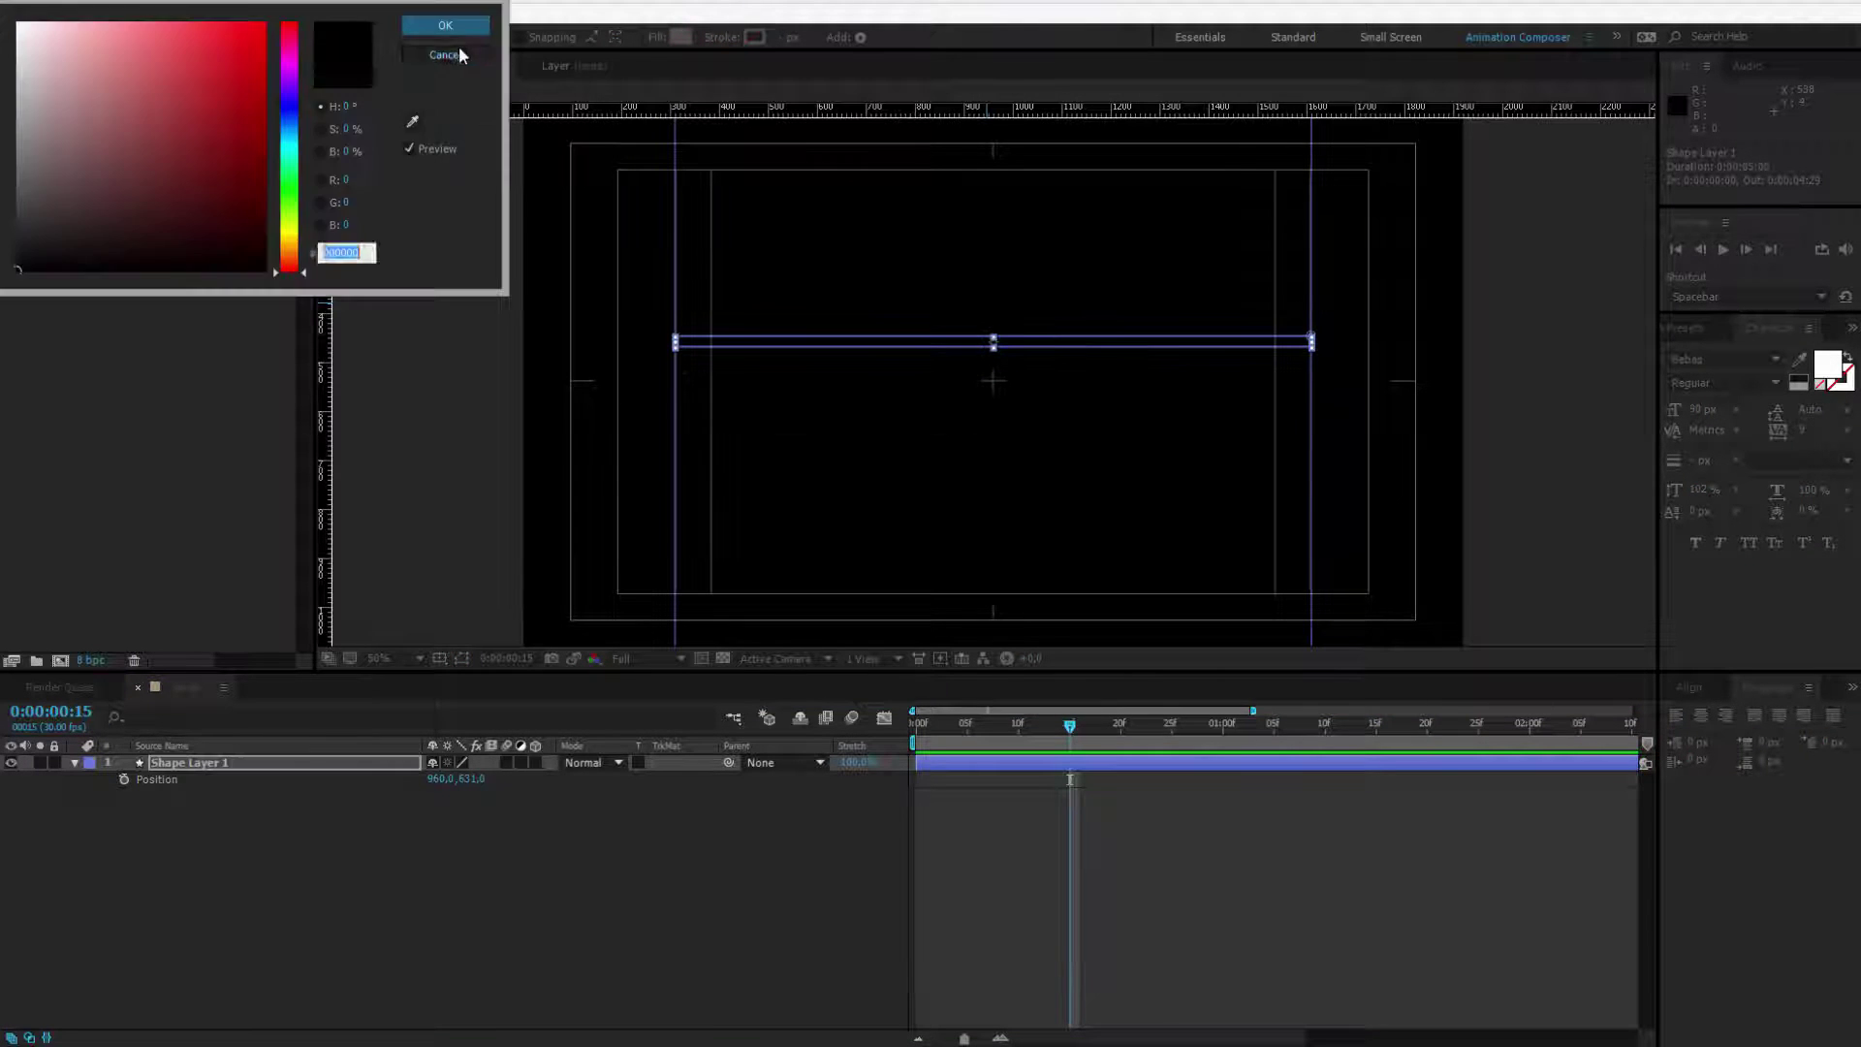
{"action": "left_click", "coordinate": [446, 23]}
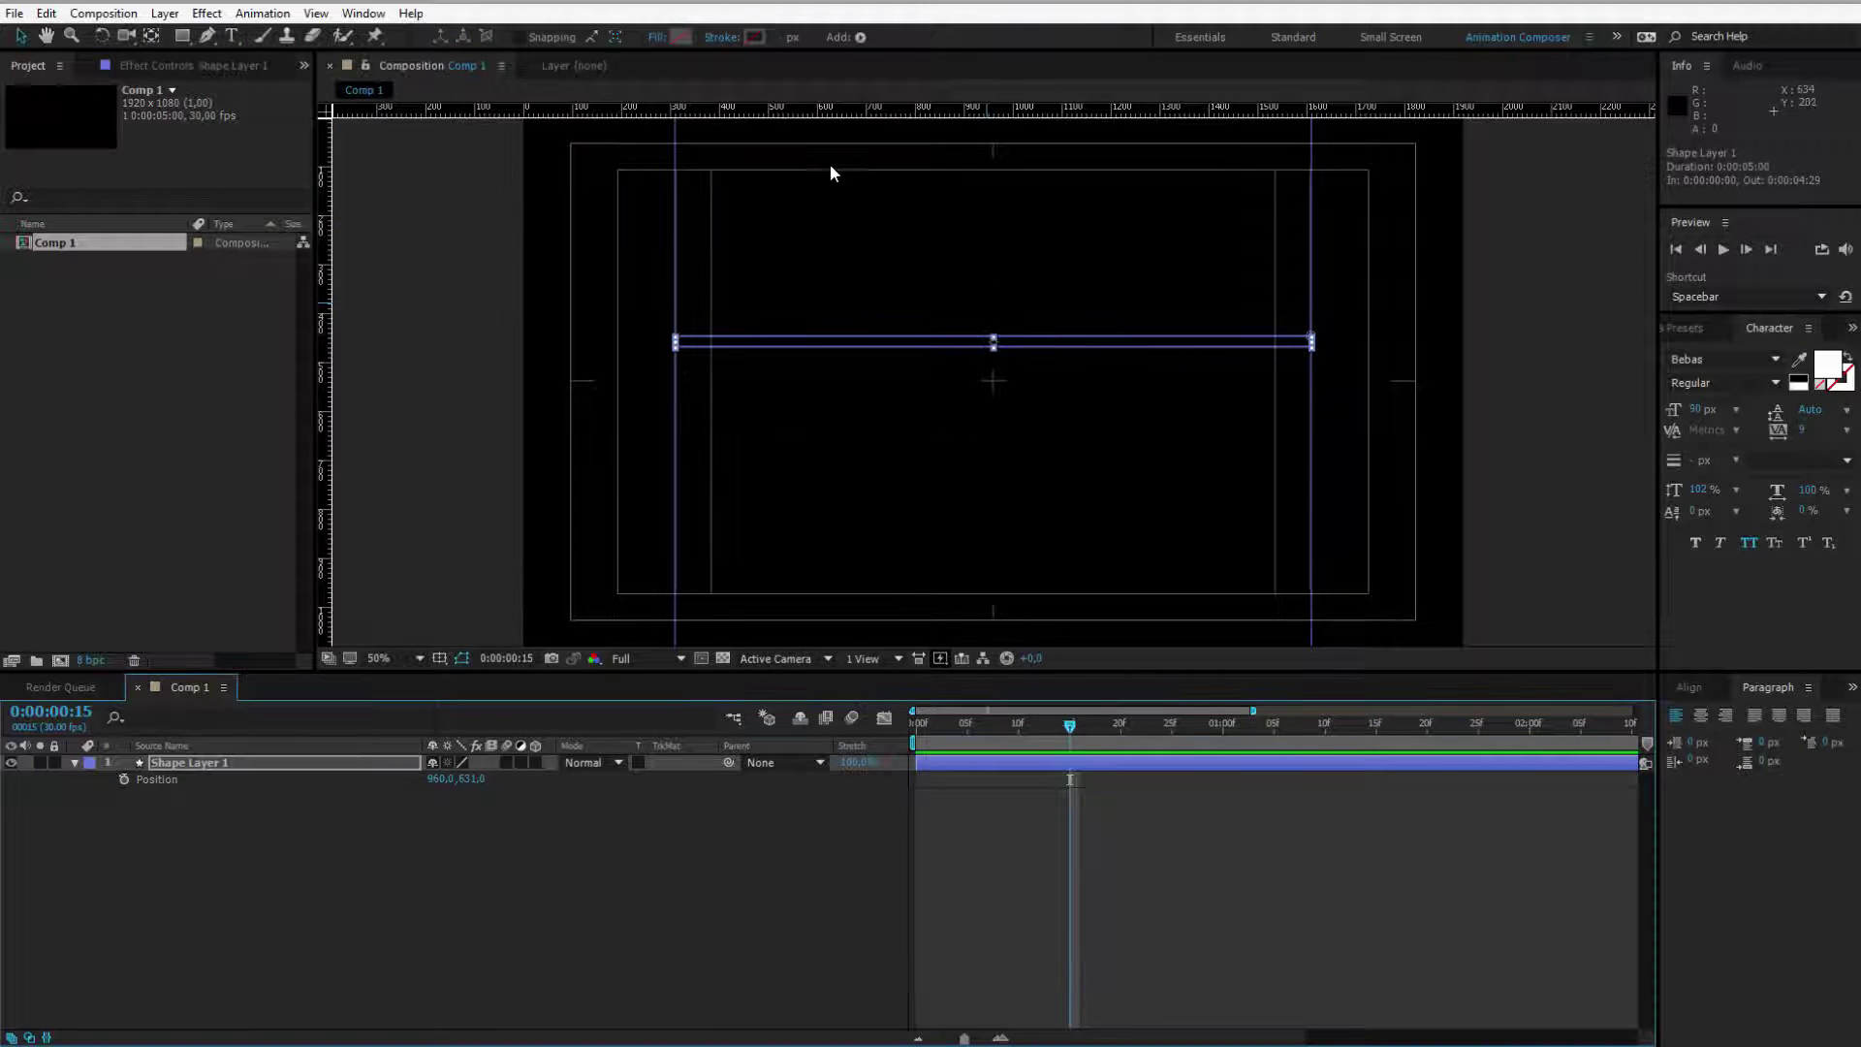
{"action": "left_click", "coordinate": [682, 36]}
{"action": "type", "text": "FFFFFF"}
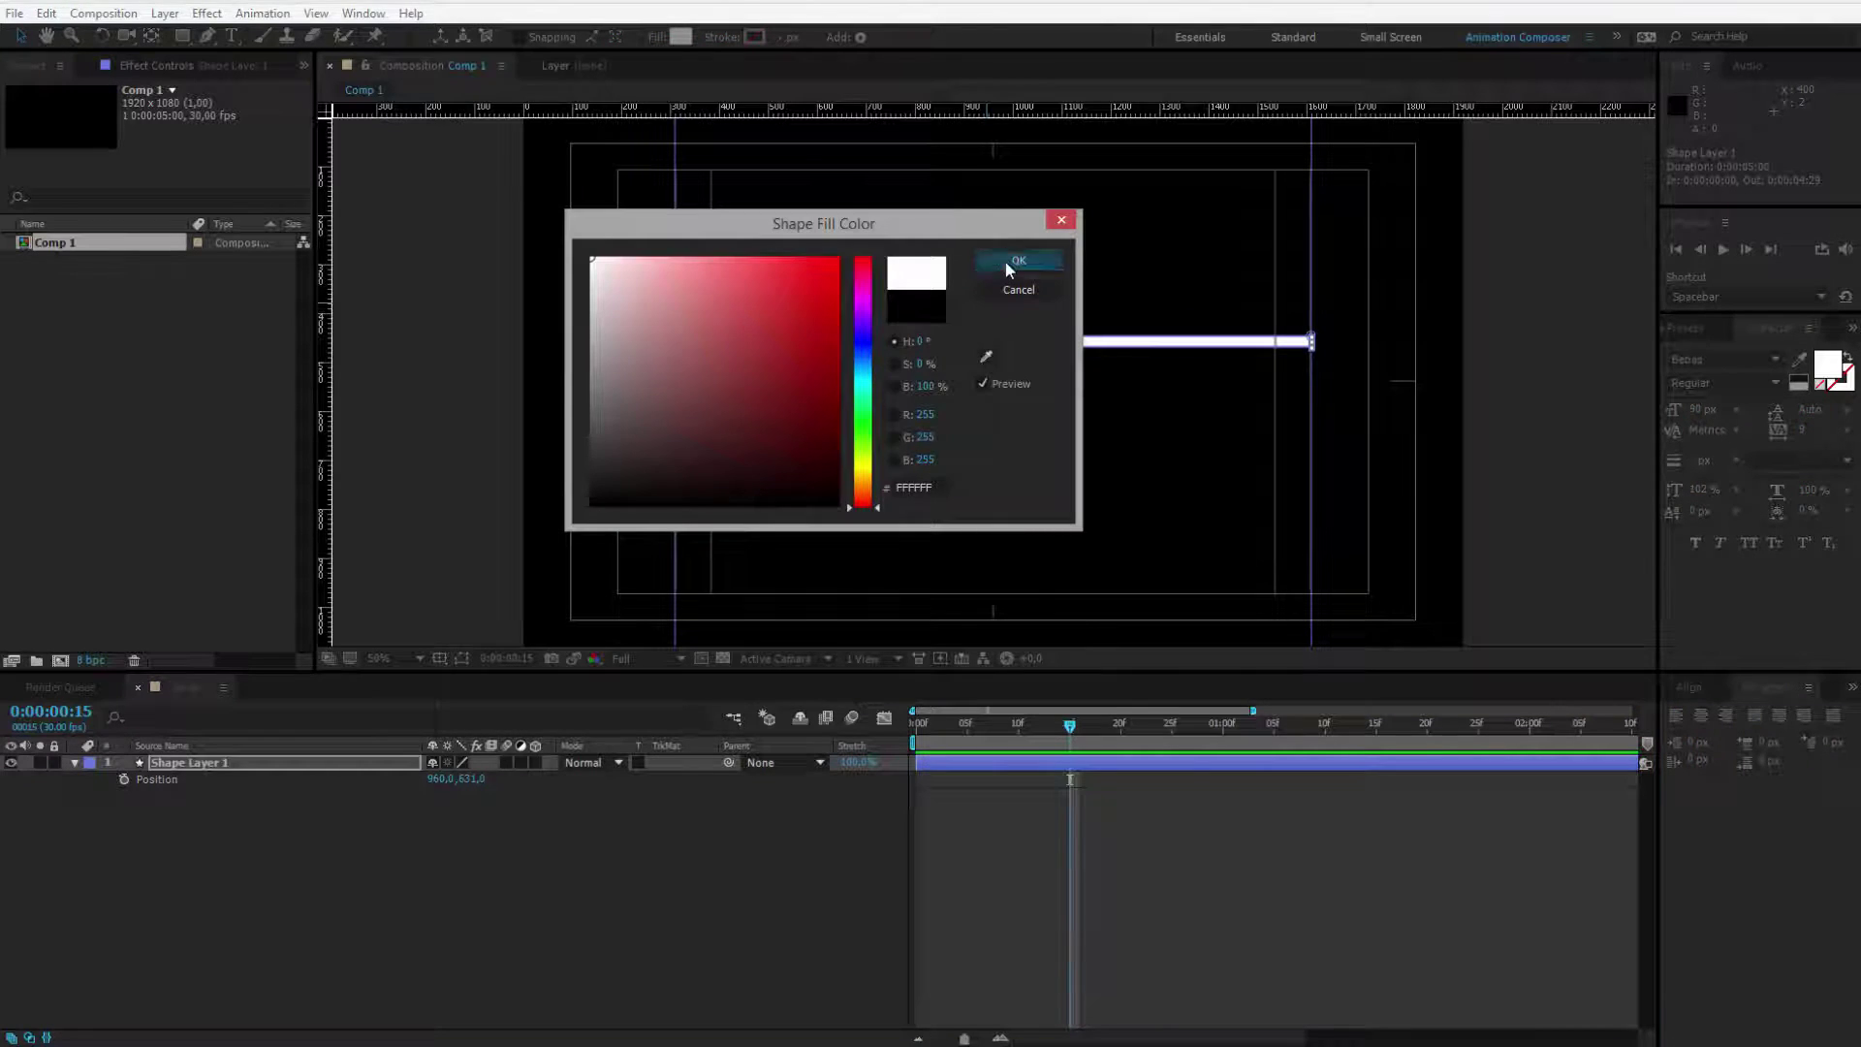
{"action": "left_click", "coordinate": [1013, 261]}
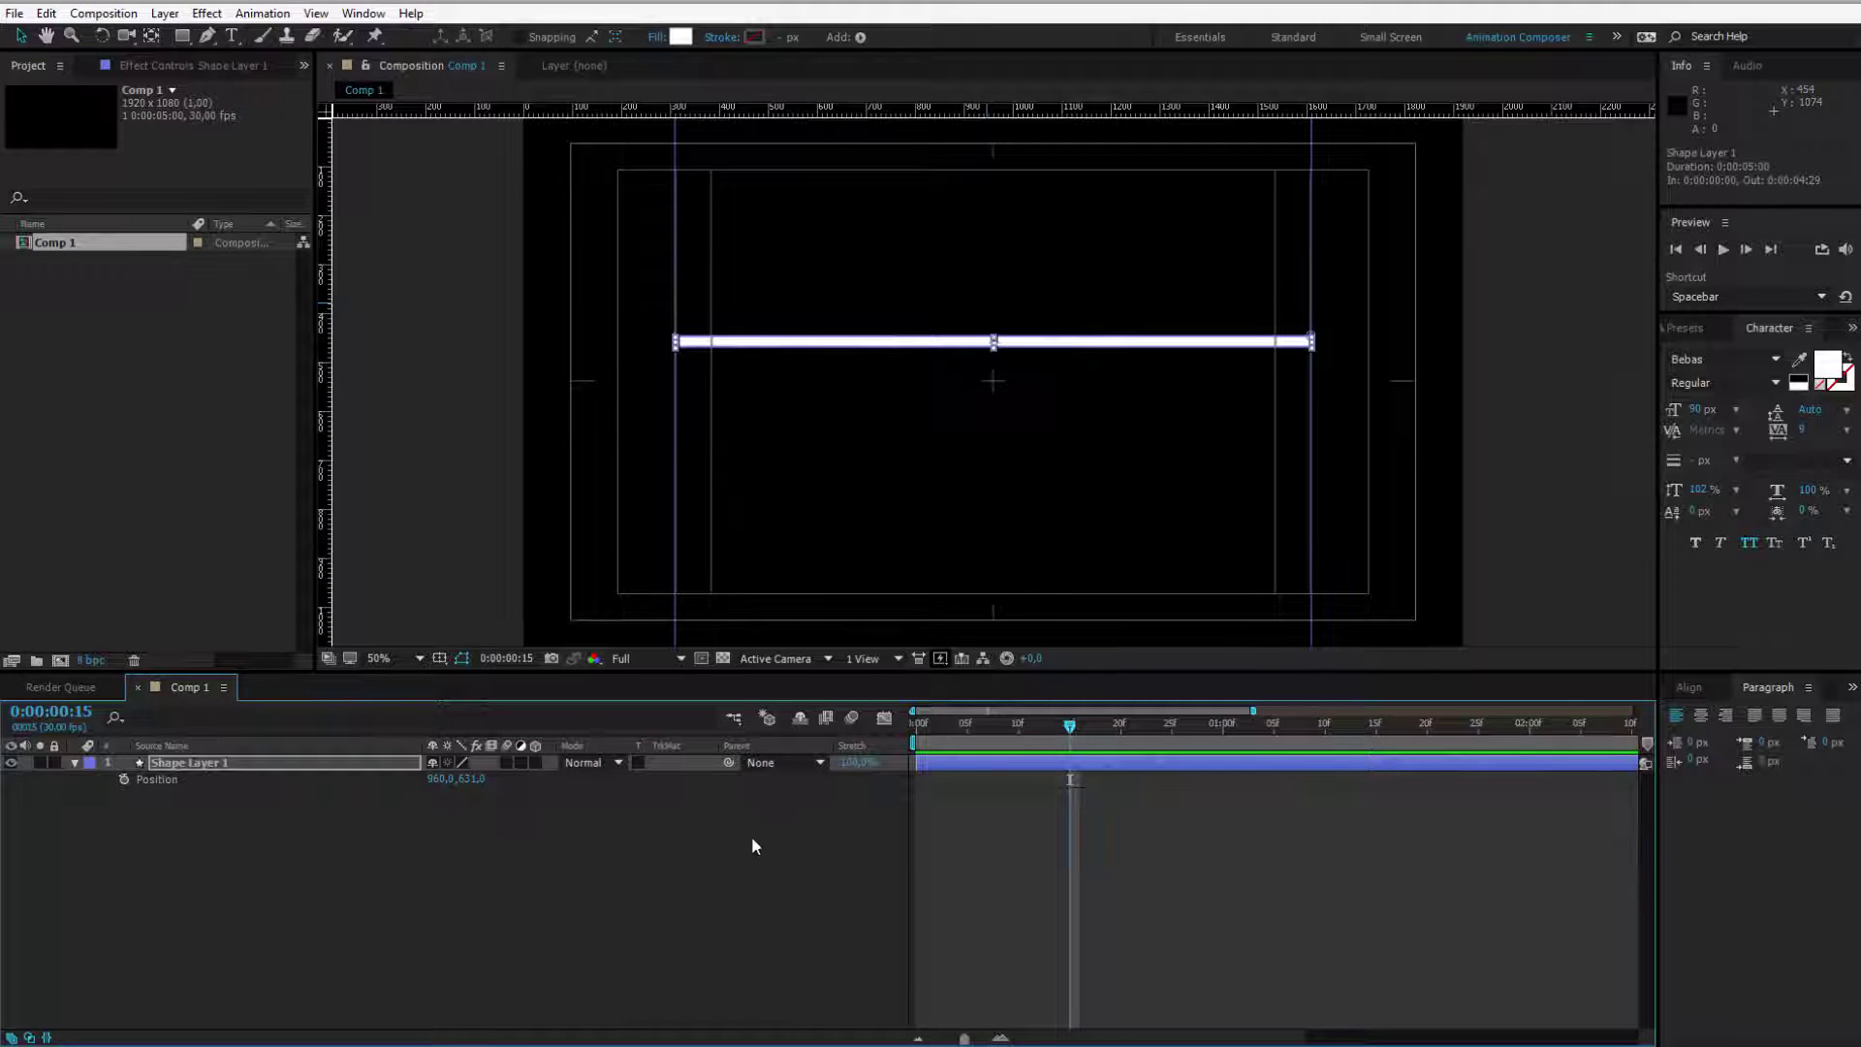
Step: Reveal Contents > Rectangle 1 > Path 1 and set a Path keyframe at 15f
{"action": "left_click", "coordinate": [78, 760]}
{"action": "left_click", "coordinate": [77, 760]}
{"action": "left_click", "coordinate": [90, 795]}
{"action": "left_click", "coordinate": [92, 779]}
{"action": "left_click", "coordinate": [109, 796]}
{"action": "left_click", "coordinate": [136, 812]}
{"action": "left_click", "coordinate": [125, 812]}
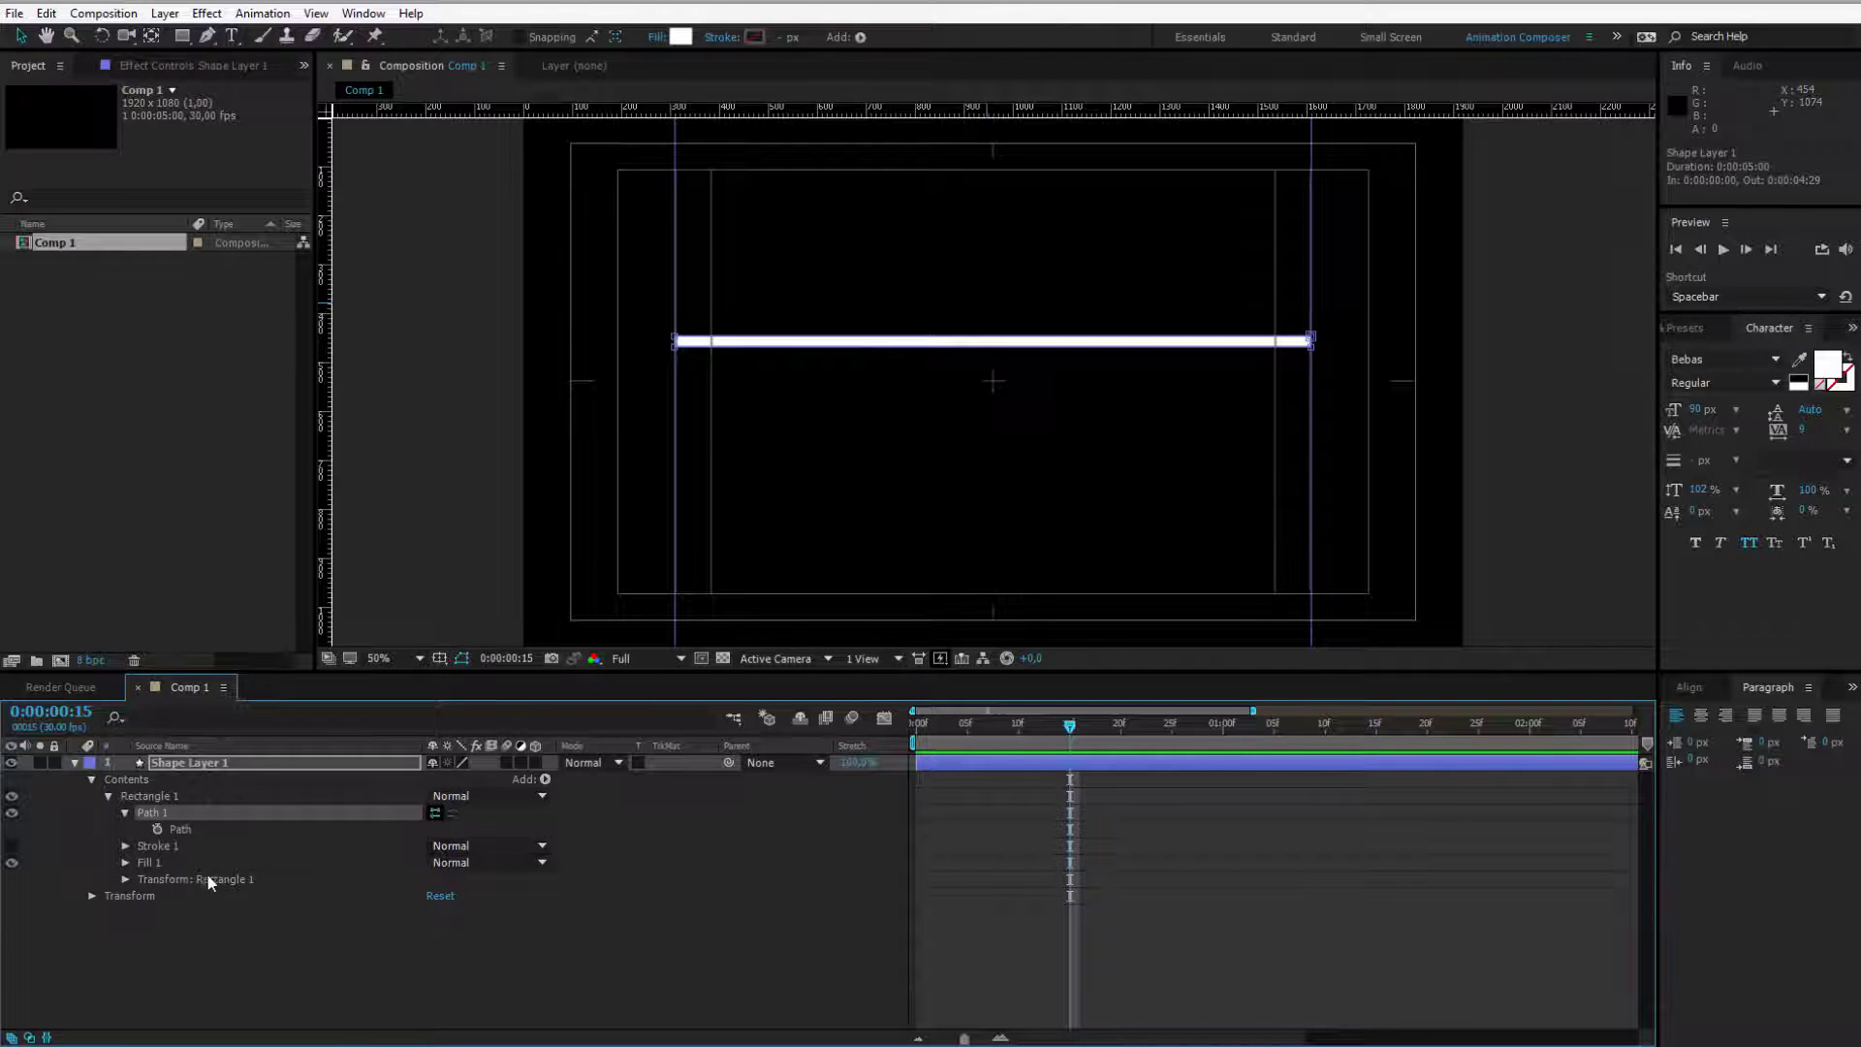
{"action": "left_click", "coordinate": [157, 828]}
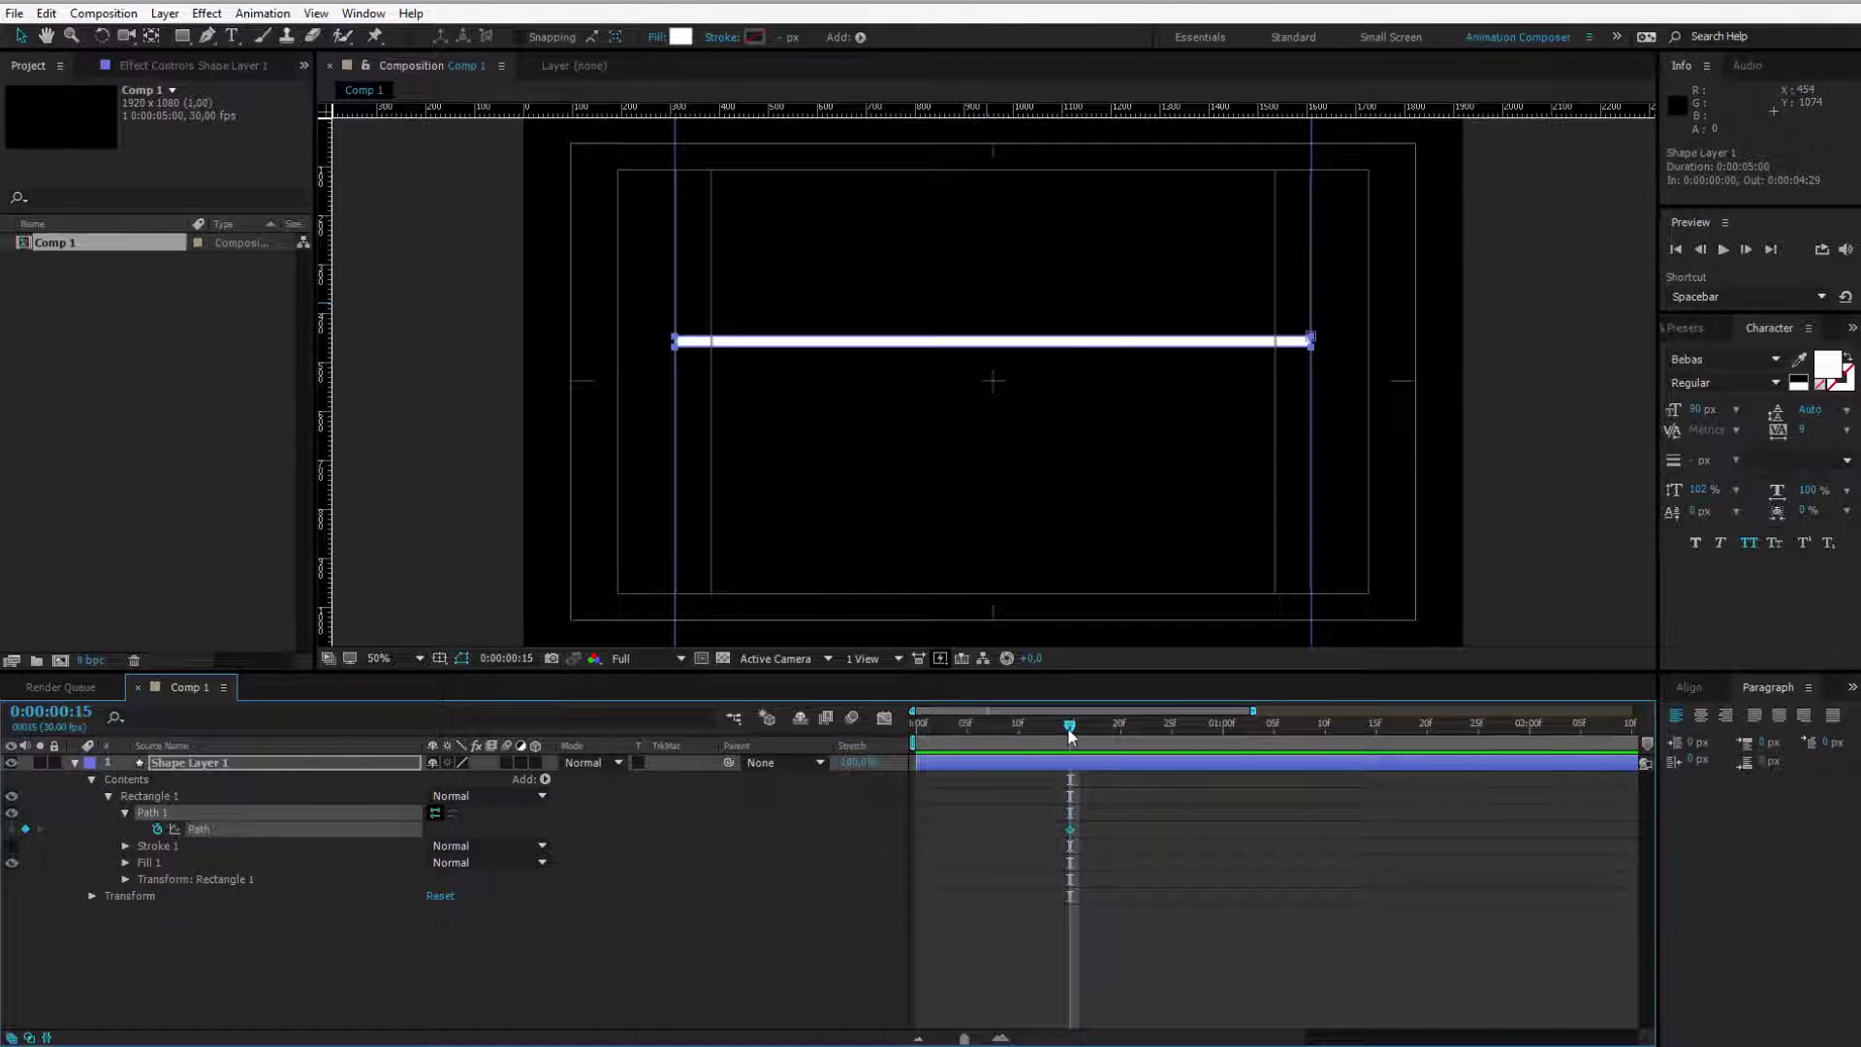
Step: At 0f, pull the bar's right end left to shorten it, then preview the growth
{"action": "left_click_drag", "start_coordinate": [1070, 734], "coordinate": [916, 726]}
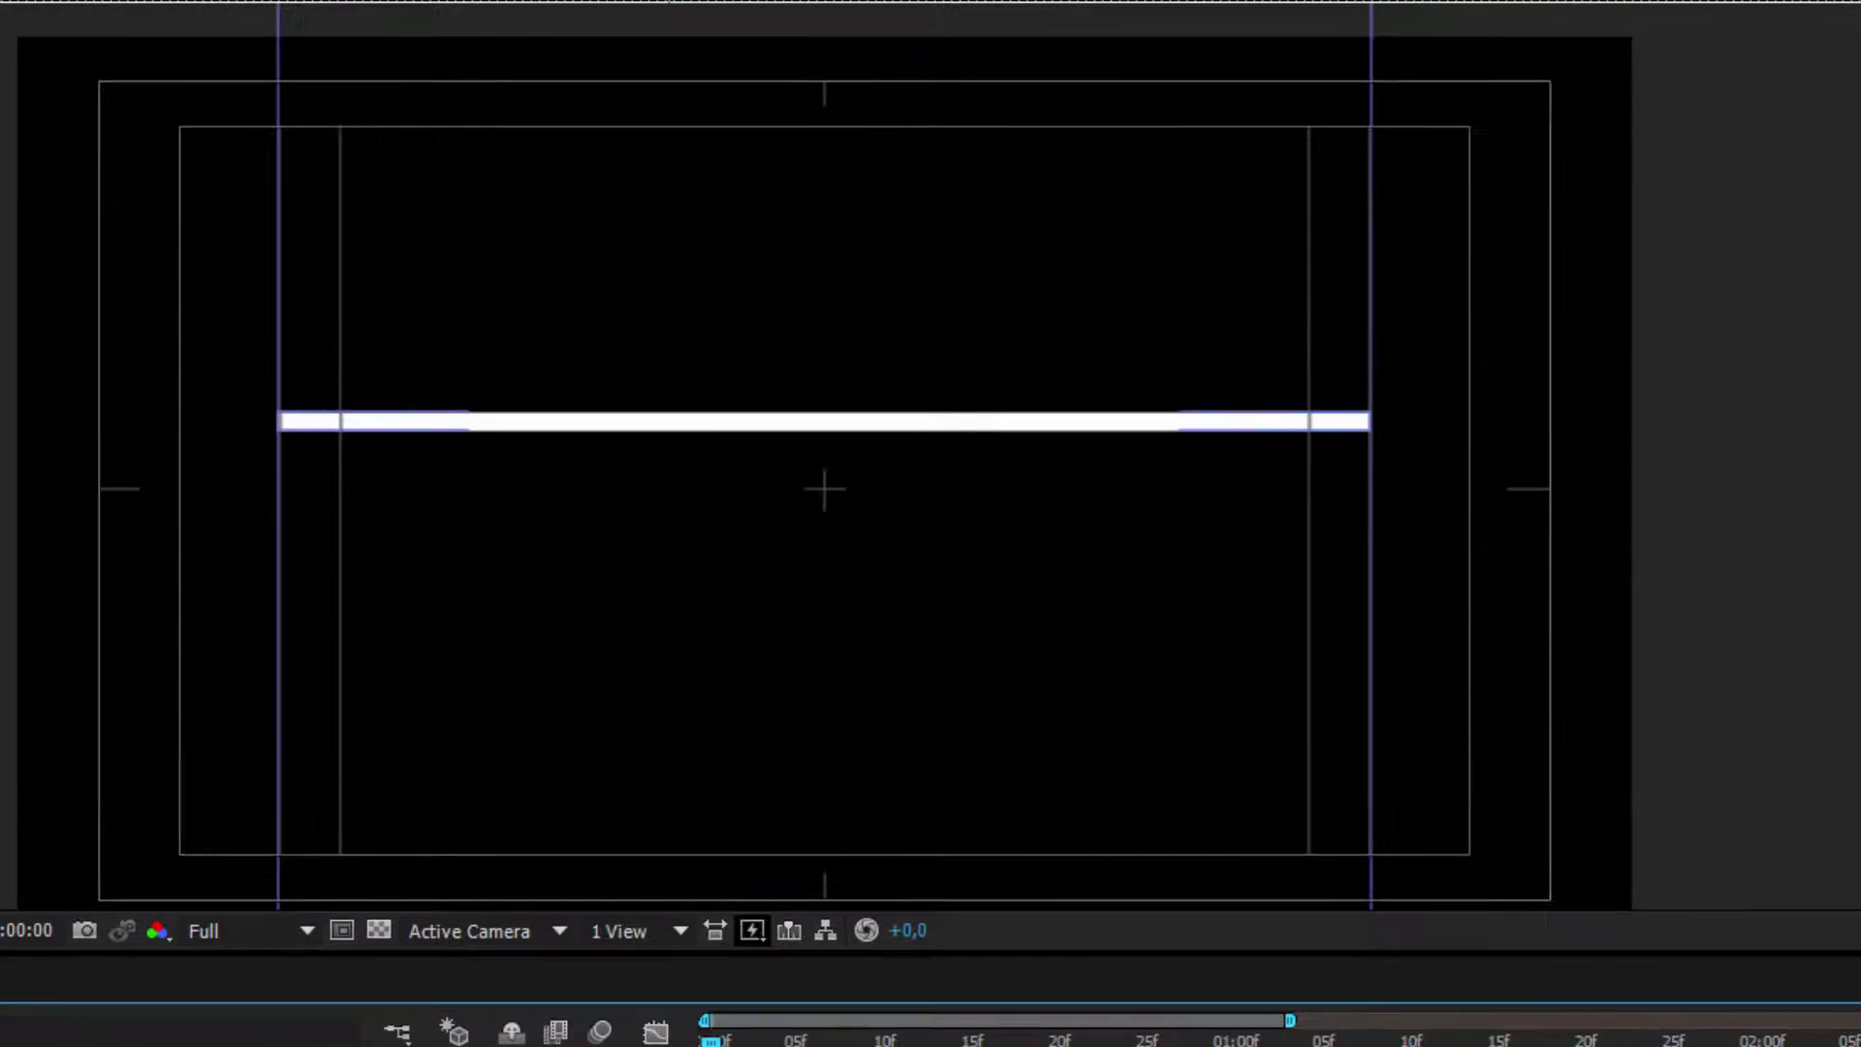
{"action": "key", "text": "period"}
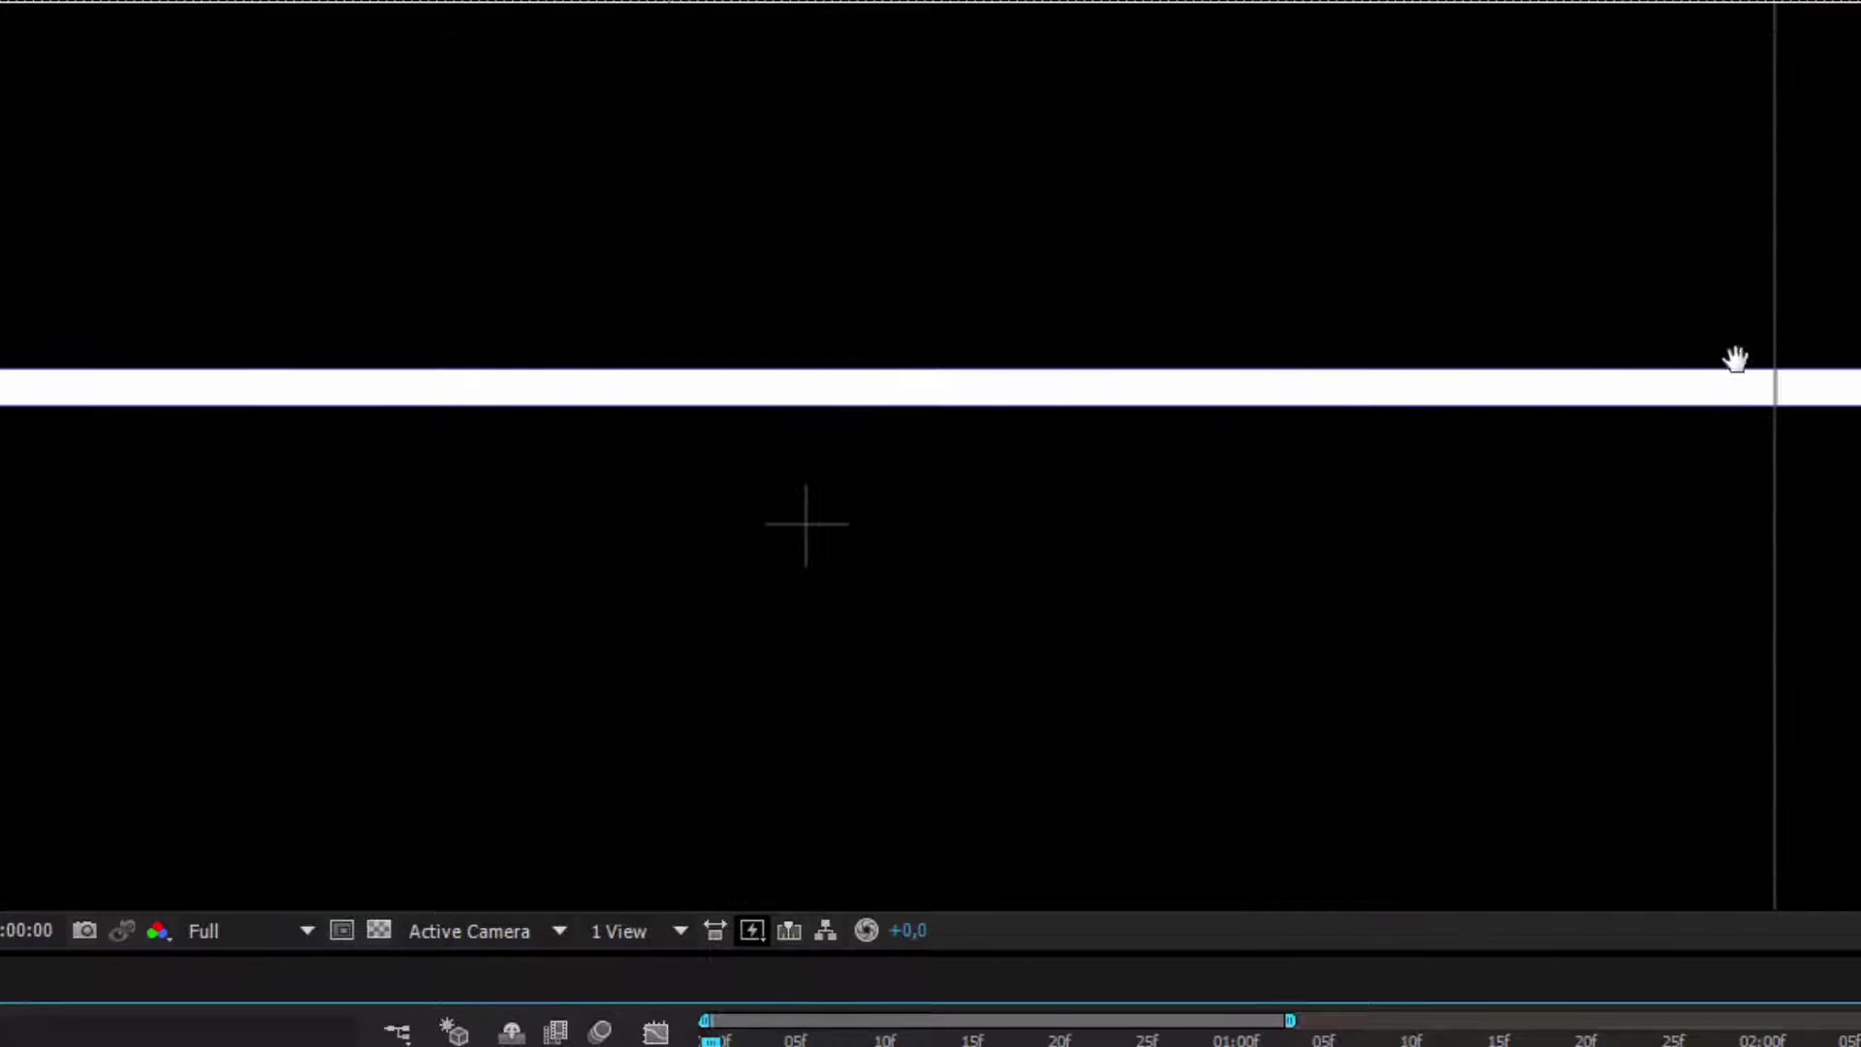
{"action": "left_click_drag", "start_coordinate": [1697, 364], "coordinate": [1209, 470]}
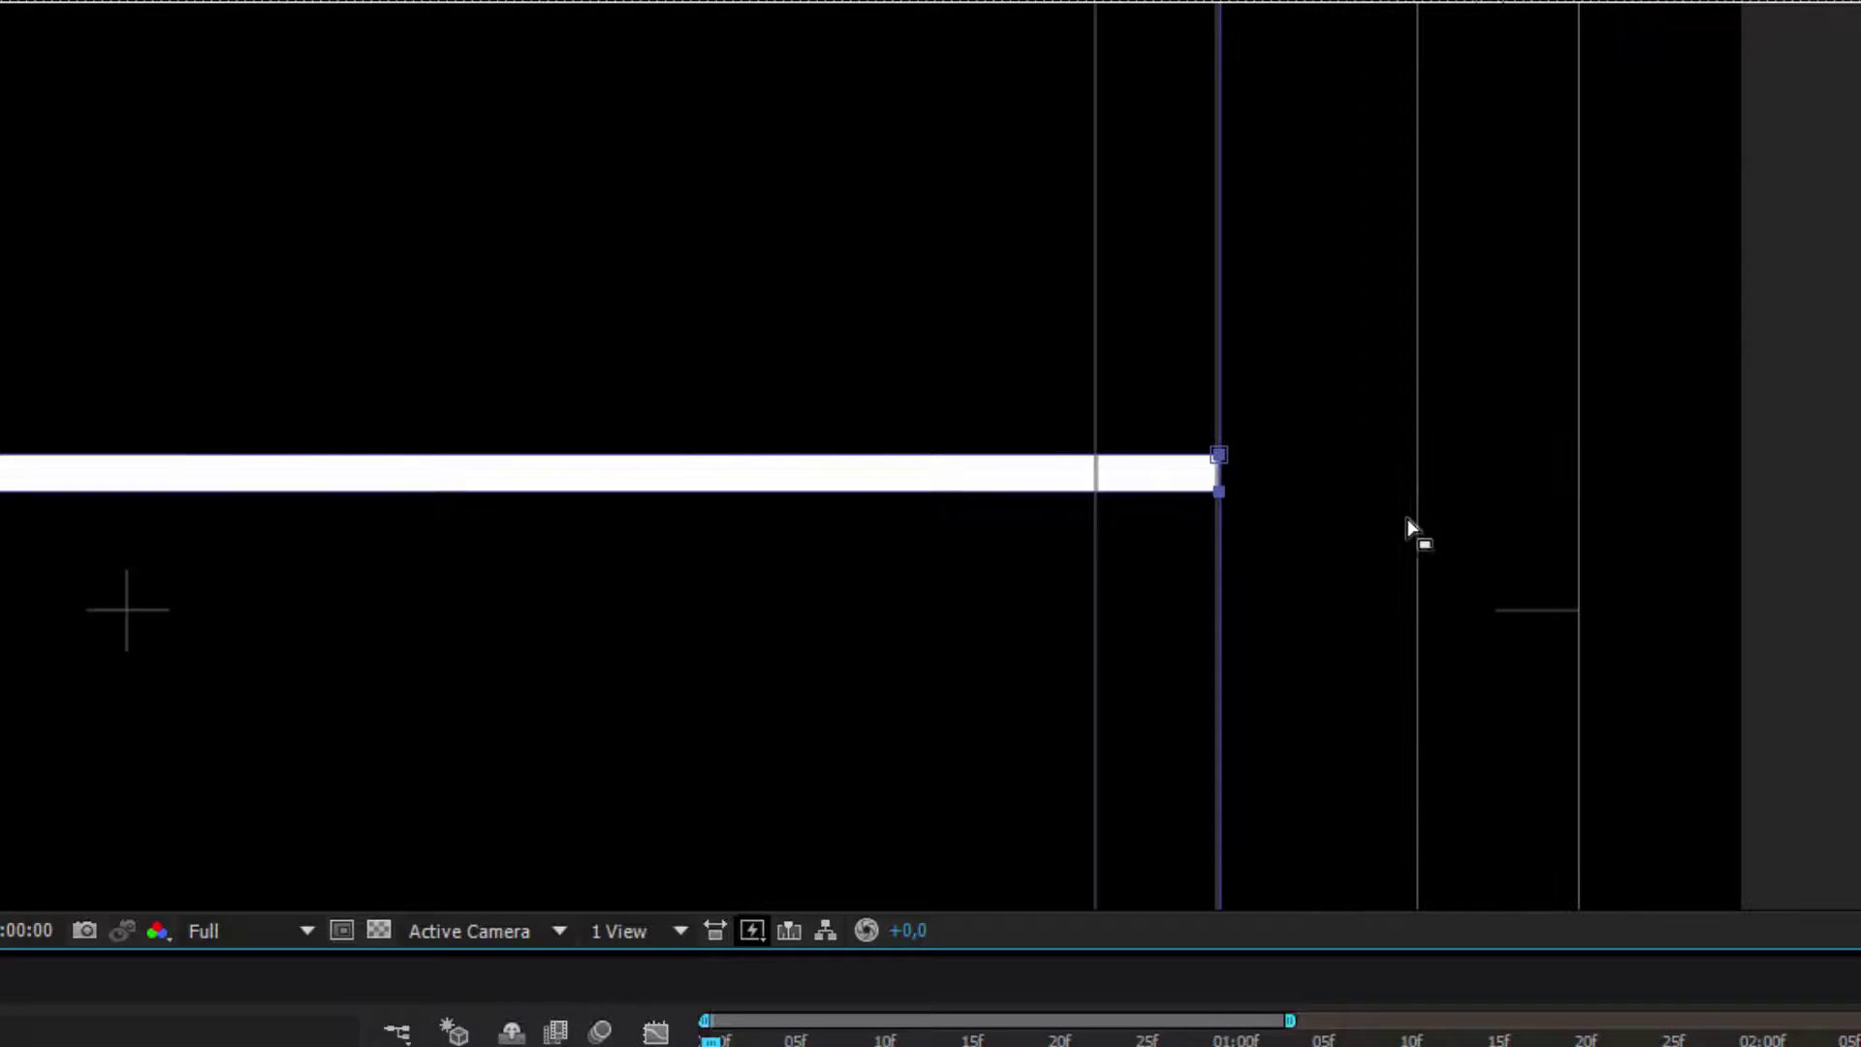
{"action": "left_click", "coordinate": [1219, 491]}
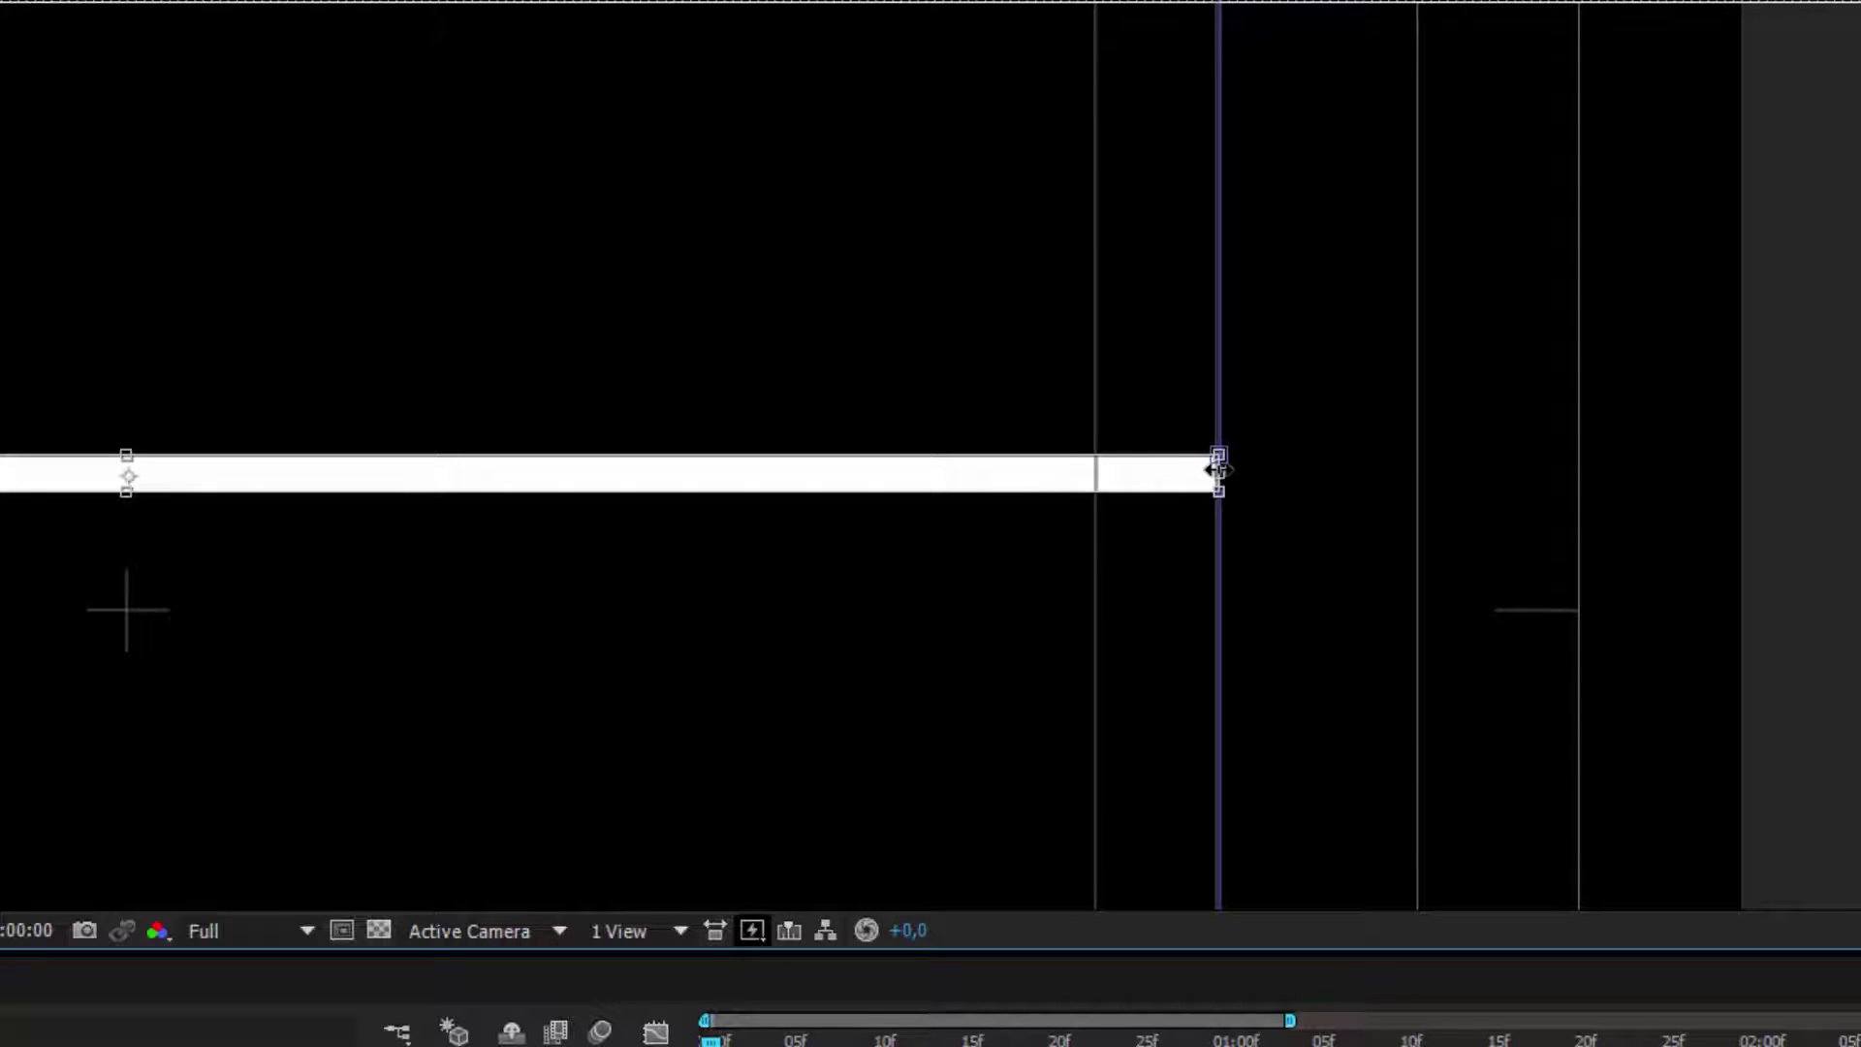
{"action": "left_click_drag", "start_coordinate": [1212, 469], "coordinate": [828, 472]}
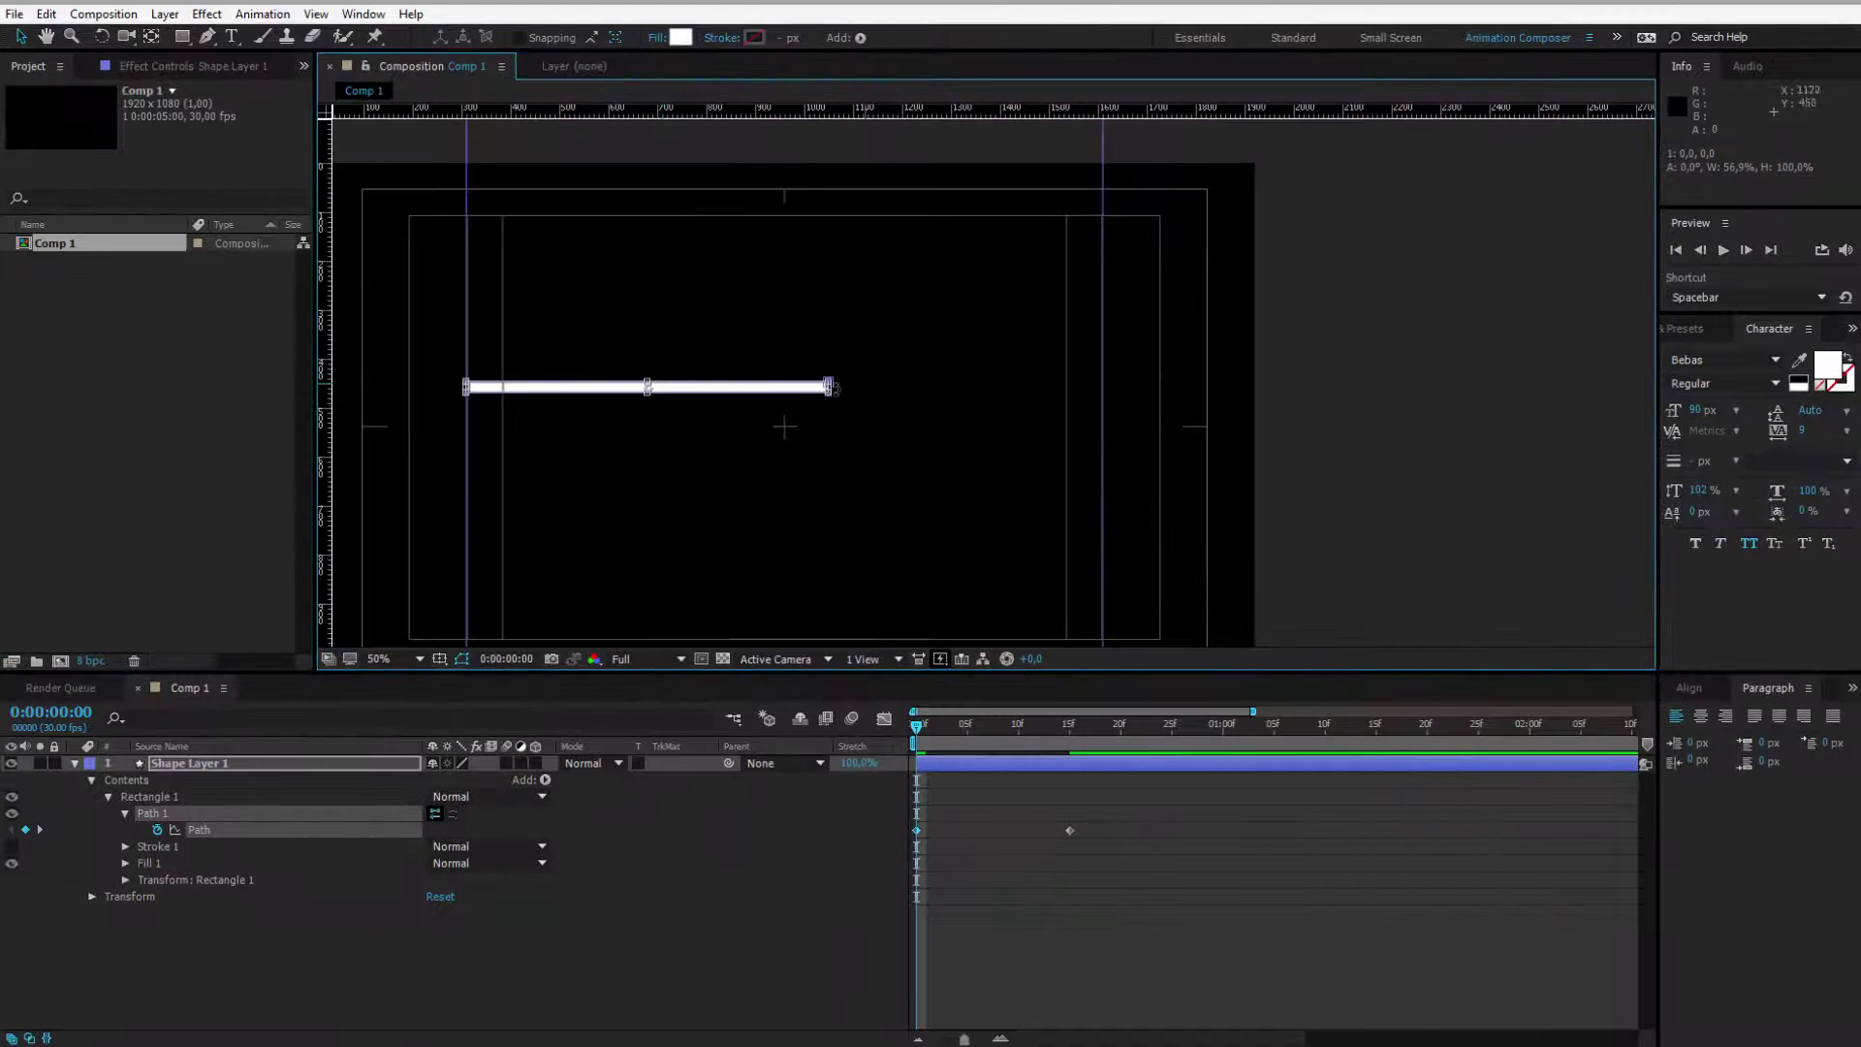
{"action": "left_click_drag", "start_coordinate": [831, 388], "coordinate": [466, 386]}
{"action": "left_click", "coordinate": [747, 986]}
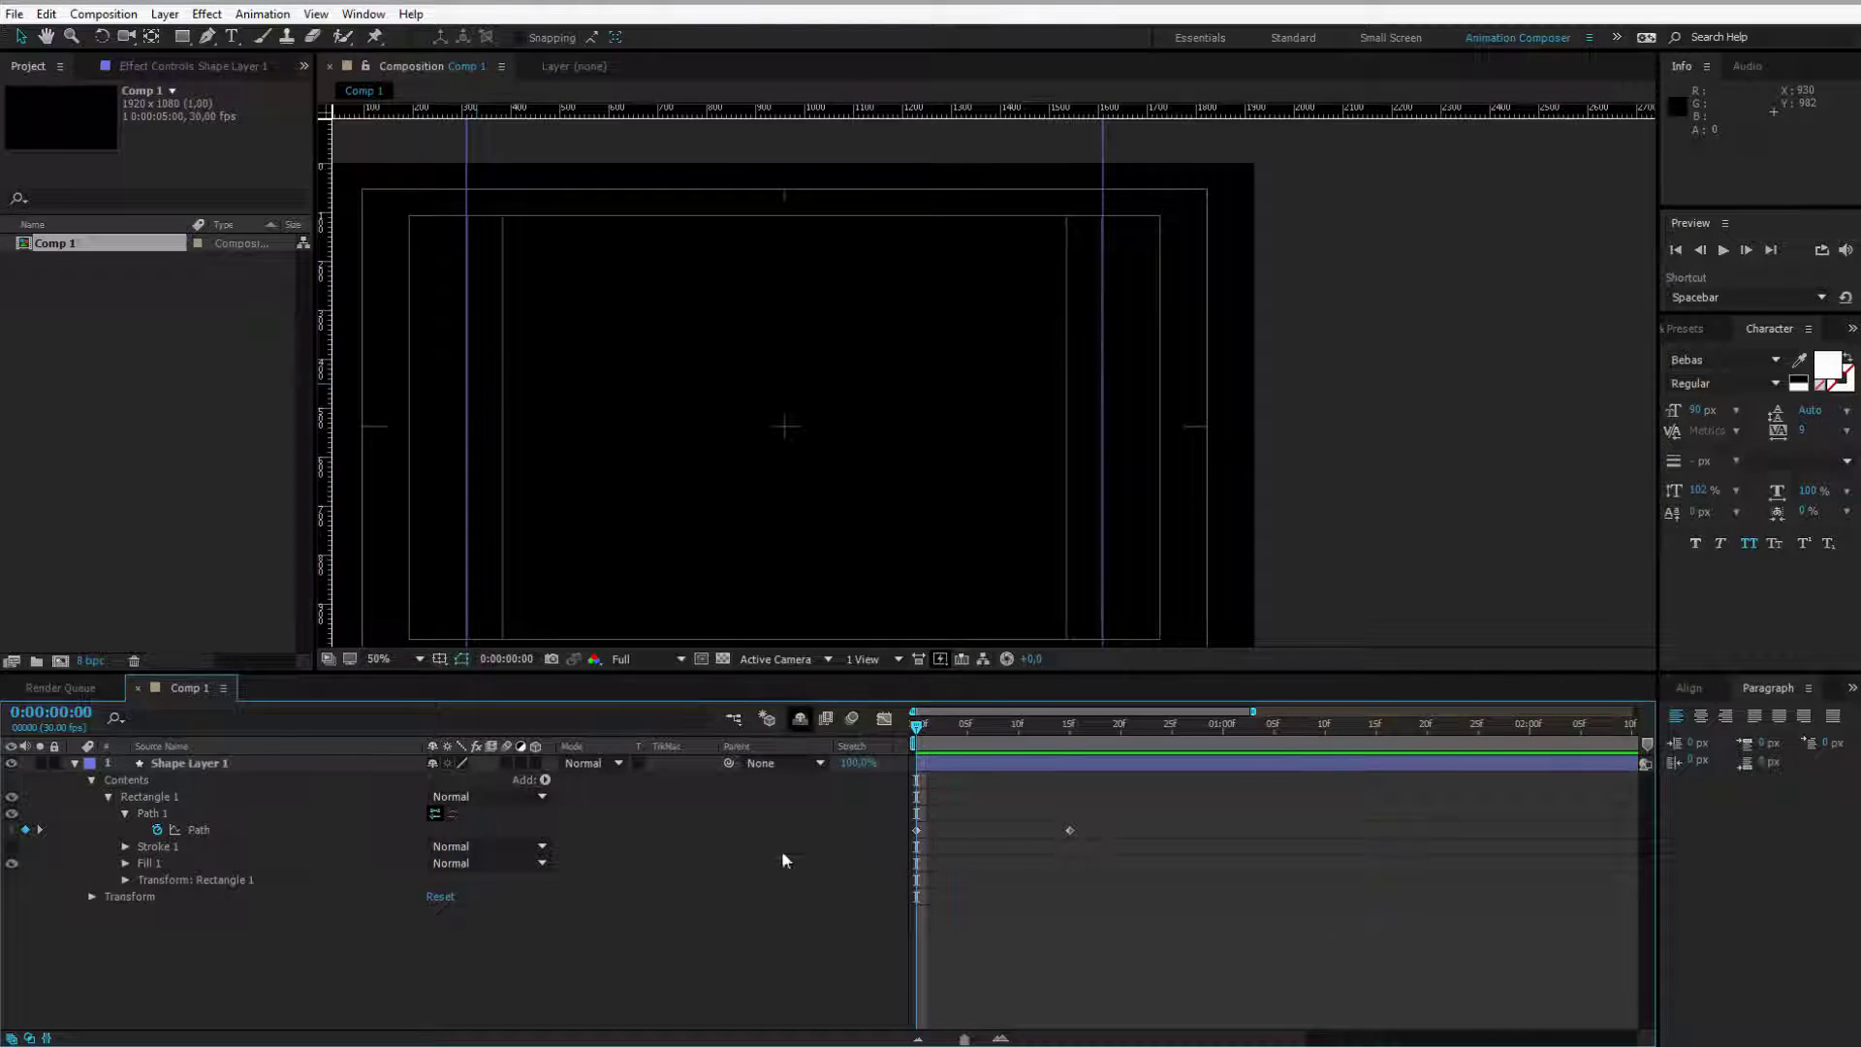
{"action": "key", "text": "space"}
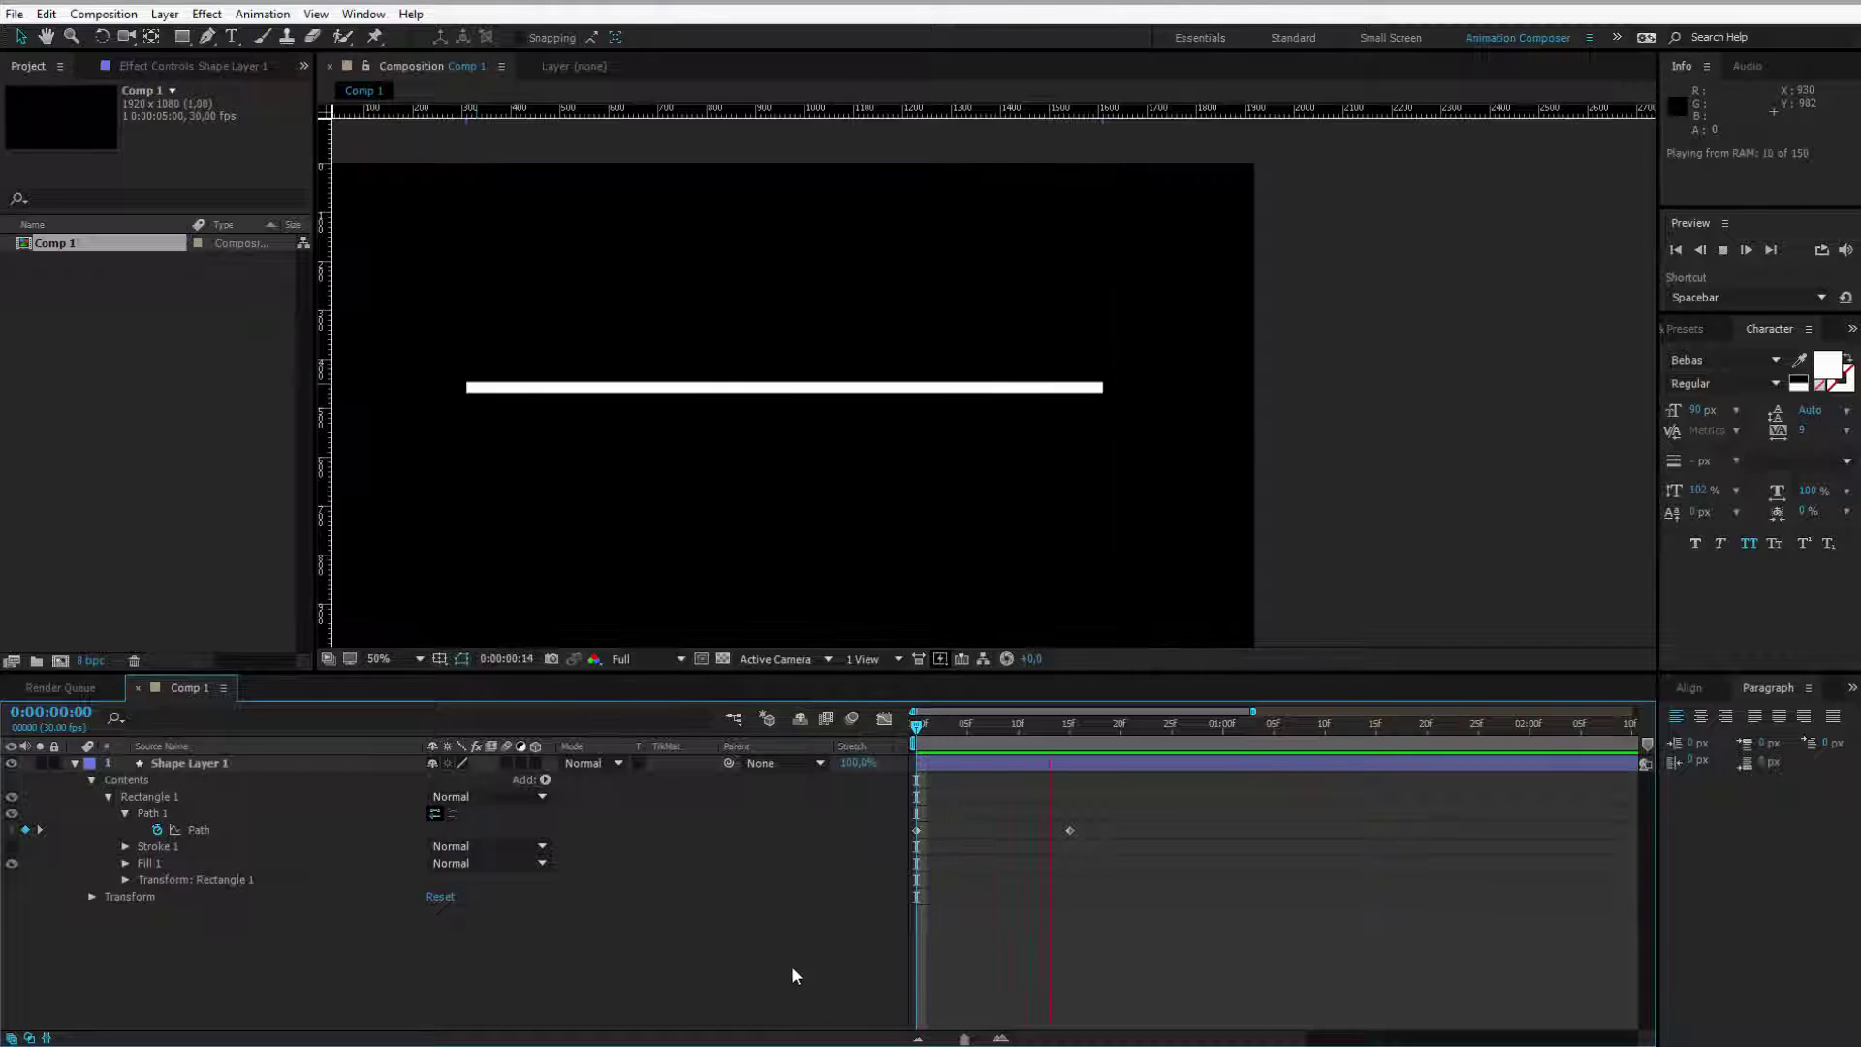
{"action": "key", "text": "space"}
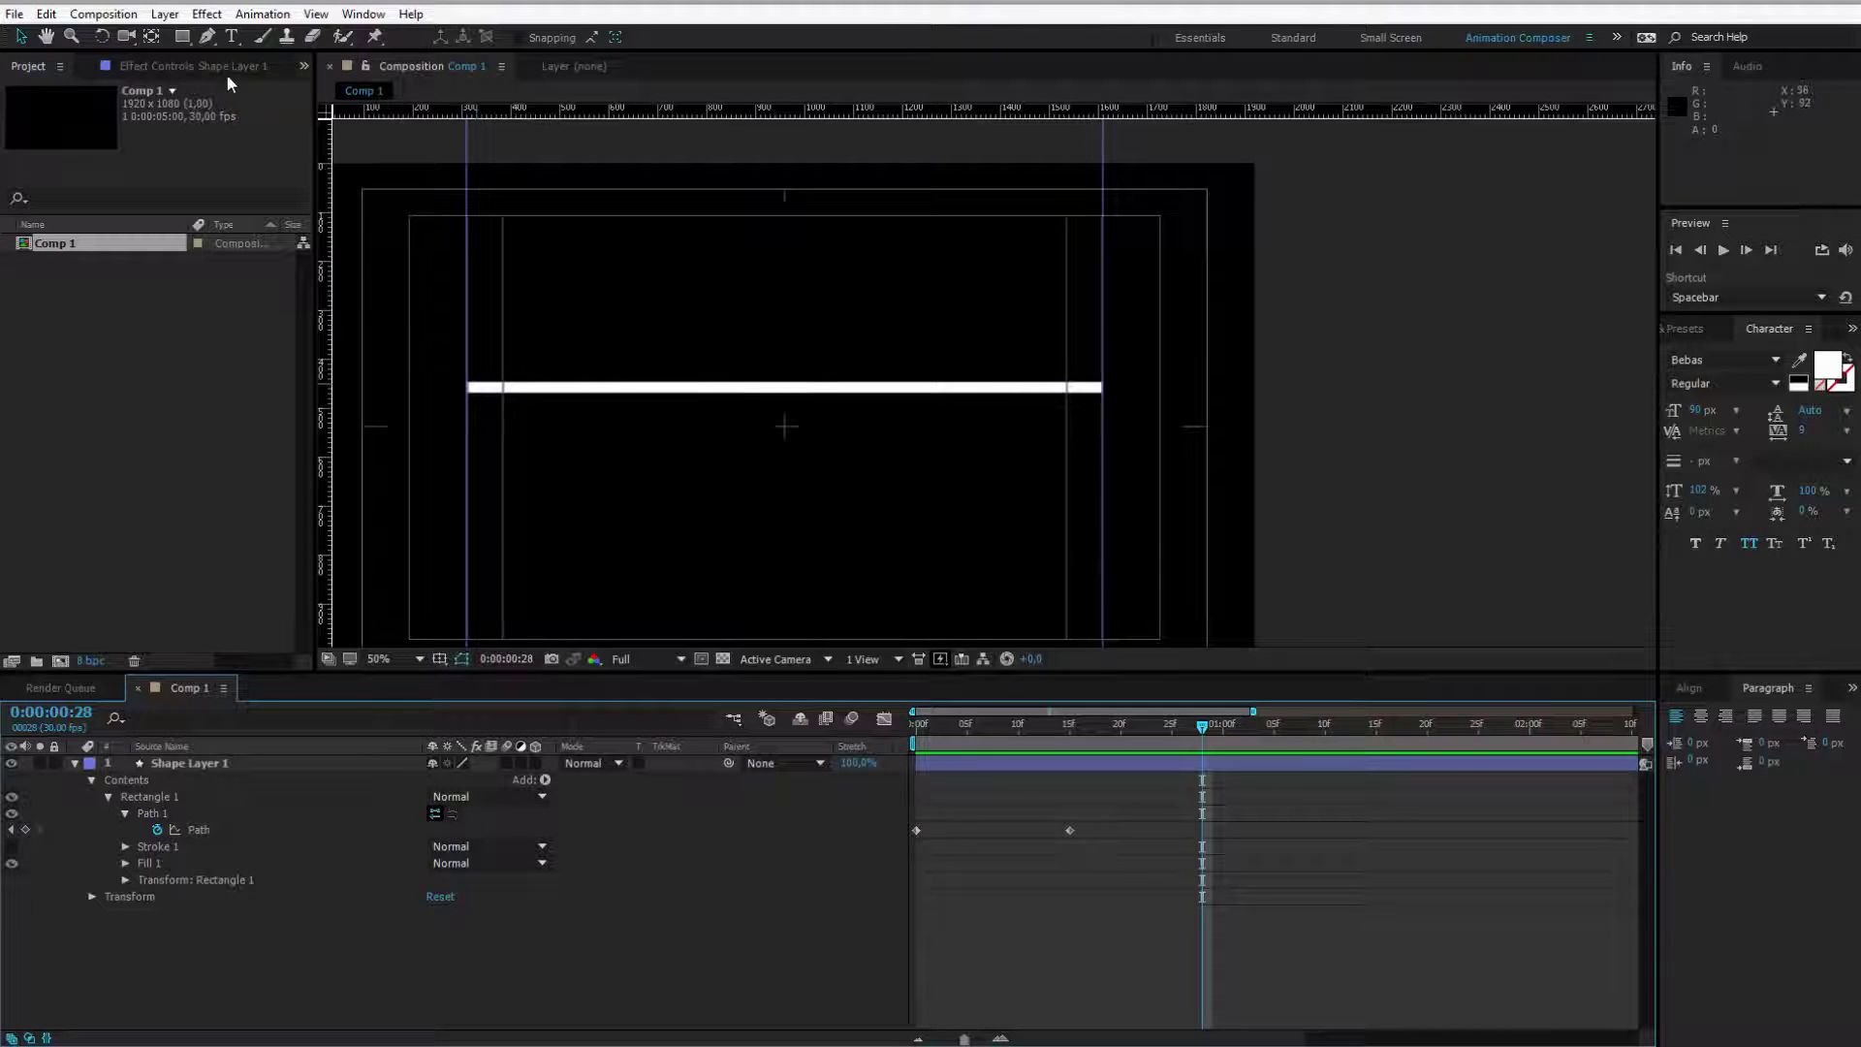
Step: Draw a wide rectangle over the bar and rename its layer 'matte'
{"action": "left_click", "coordinate": [183, 39]}
{"action": "left_click", "coordinate": [388, 1001]}
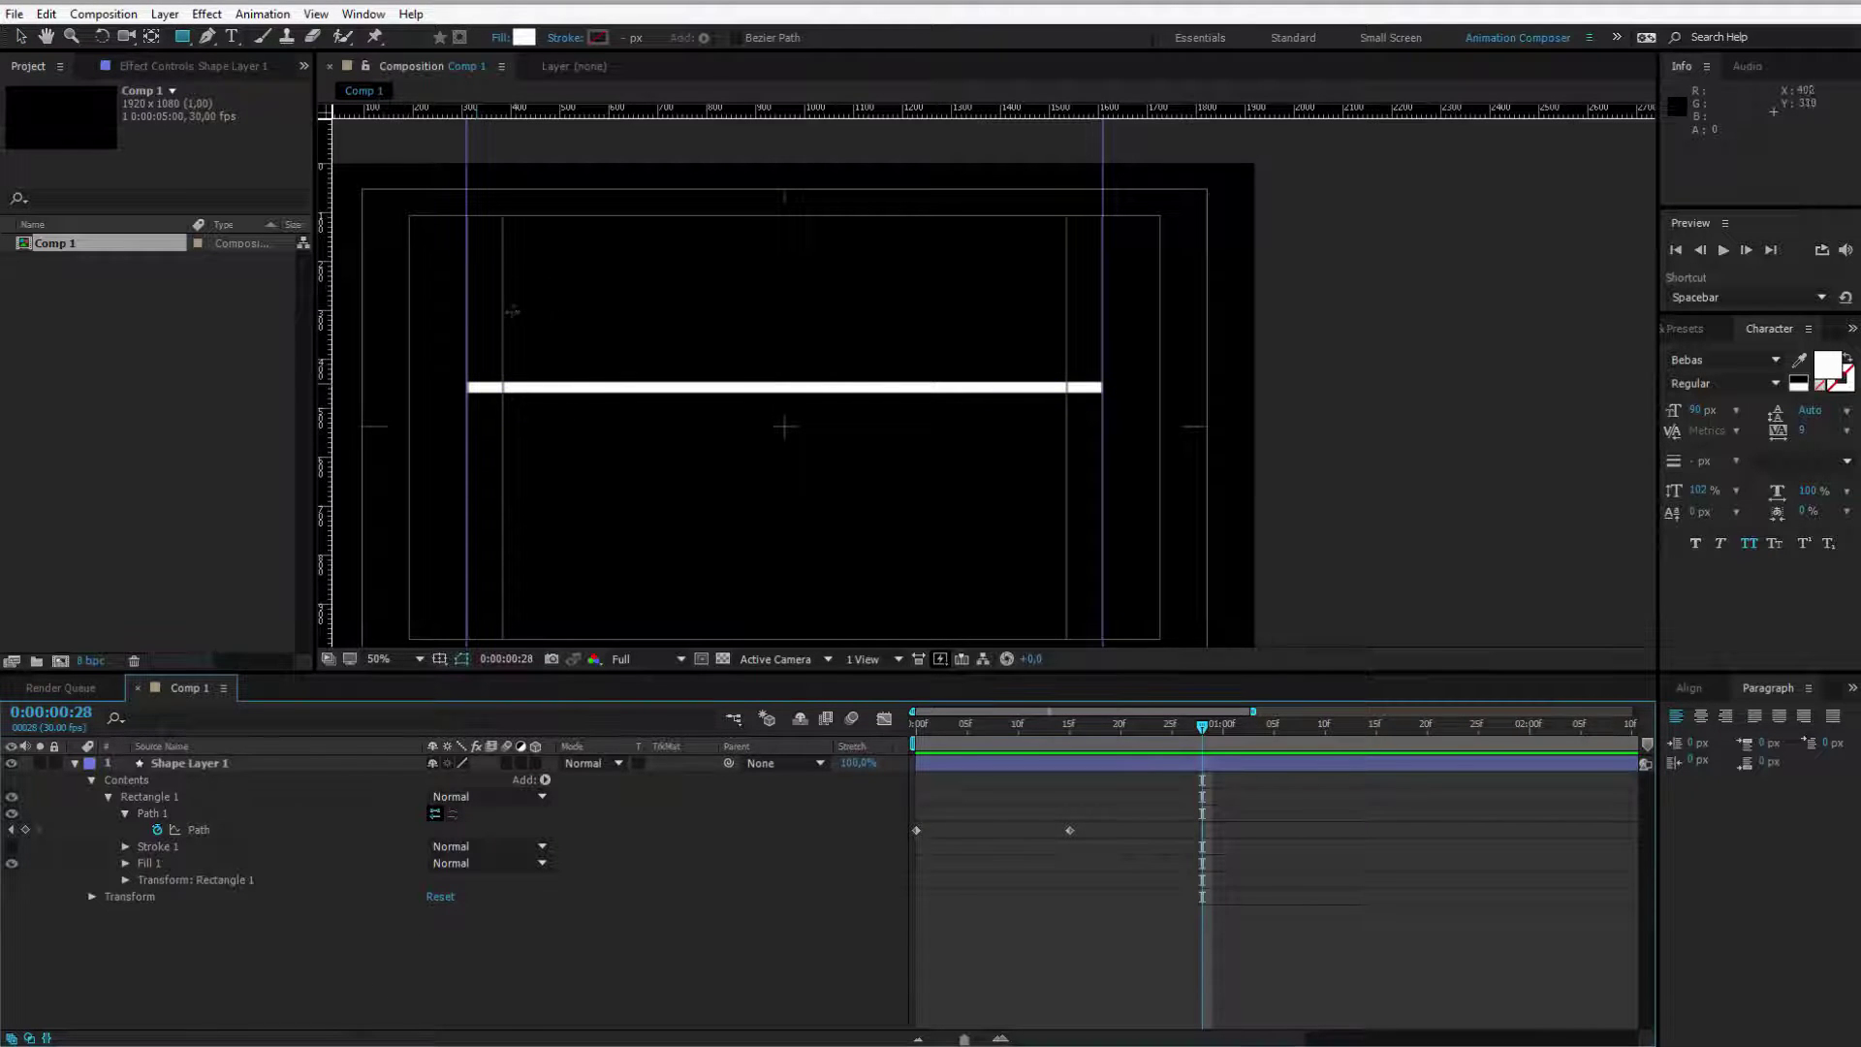
{"action": "left_click_drag", "start_coordinate": [501, 286], "coordinate": [1067, 387]}
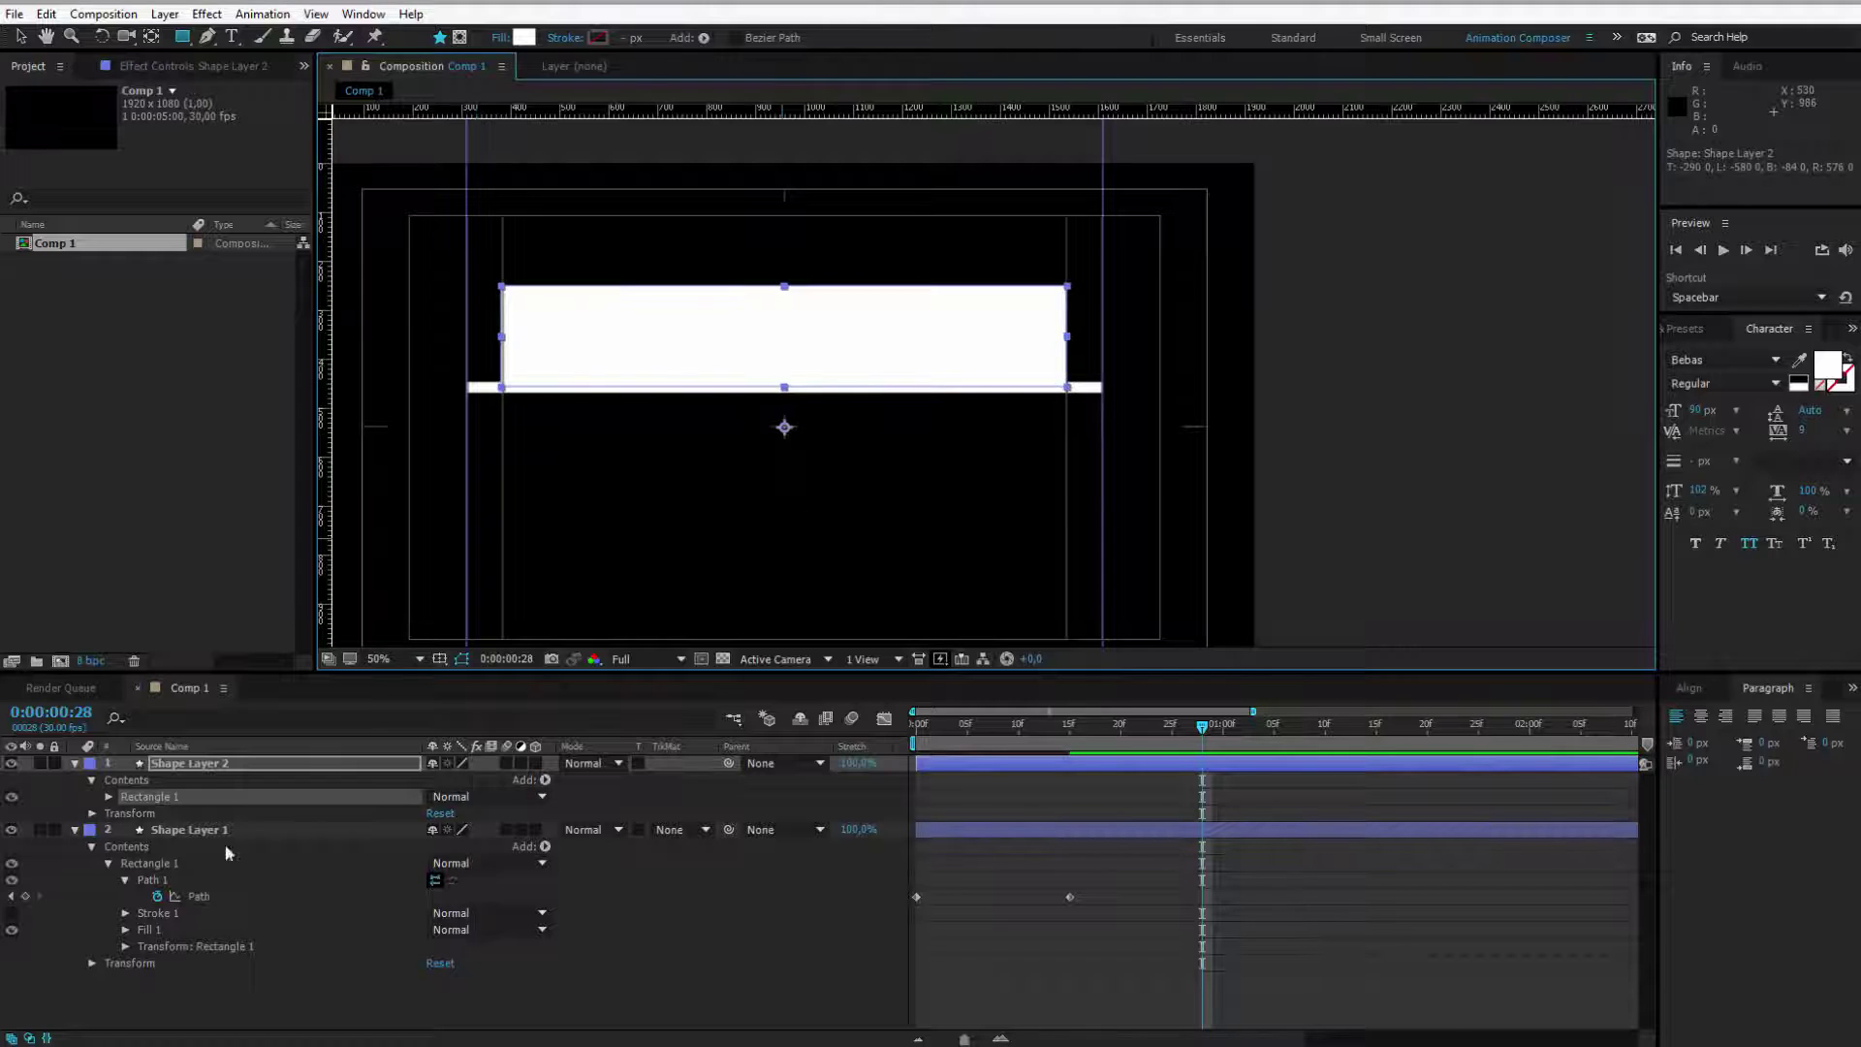
{"action": "left_click", "coordinate": [206, 768]}
{"action": "key", "text": "Return"}
{"action": "key", "text": "BackSpace"}
{"action": "type", "text": "matte"}
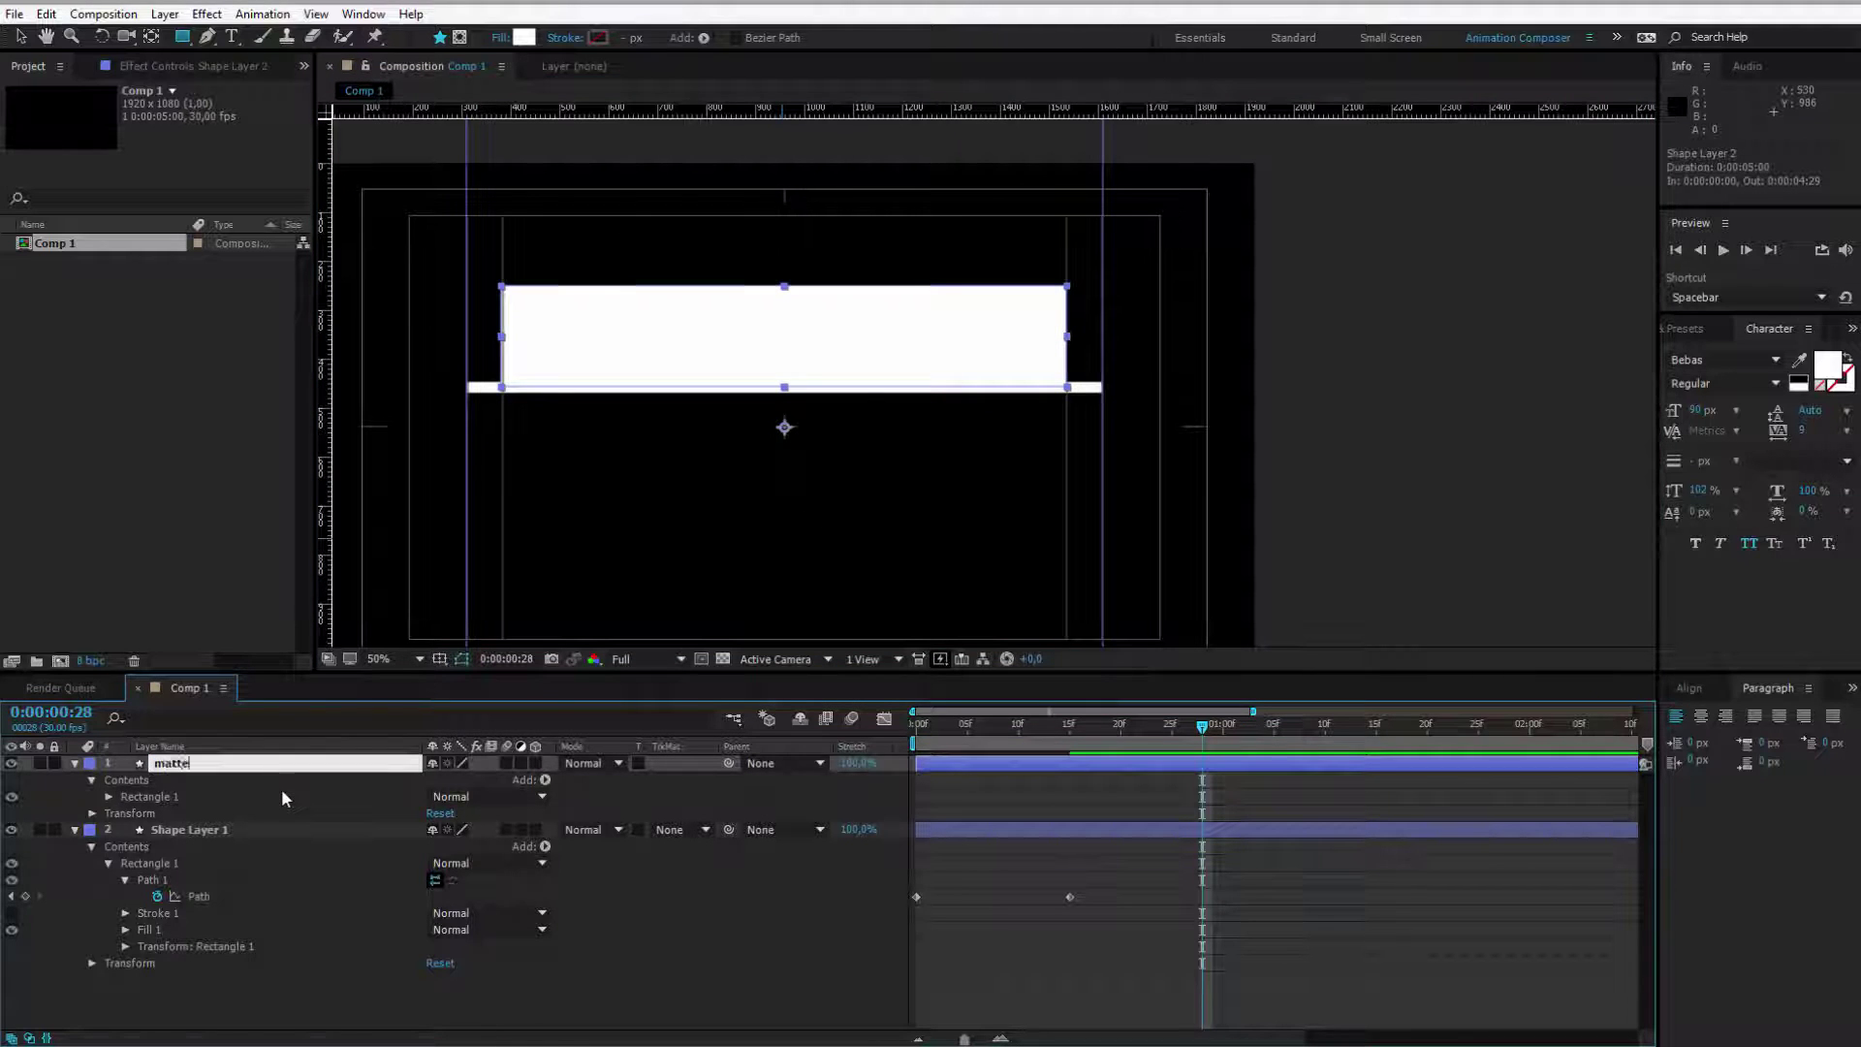
{"action": "key", "text": "Return"}
Step: Fill the matte rectangle dark red and start a new text layer on it
{"action": "key", "text": "v"}
{"action": "left_click", "coordinate": [648, 317]}
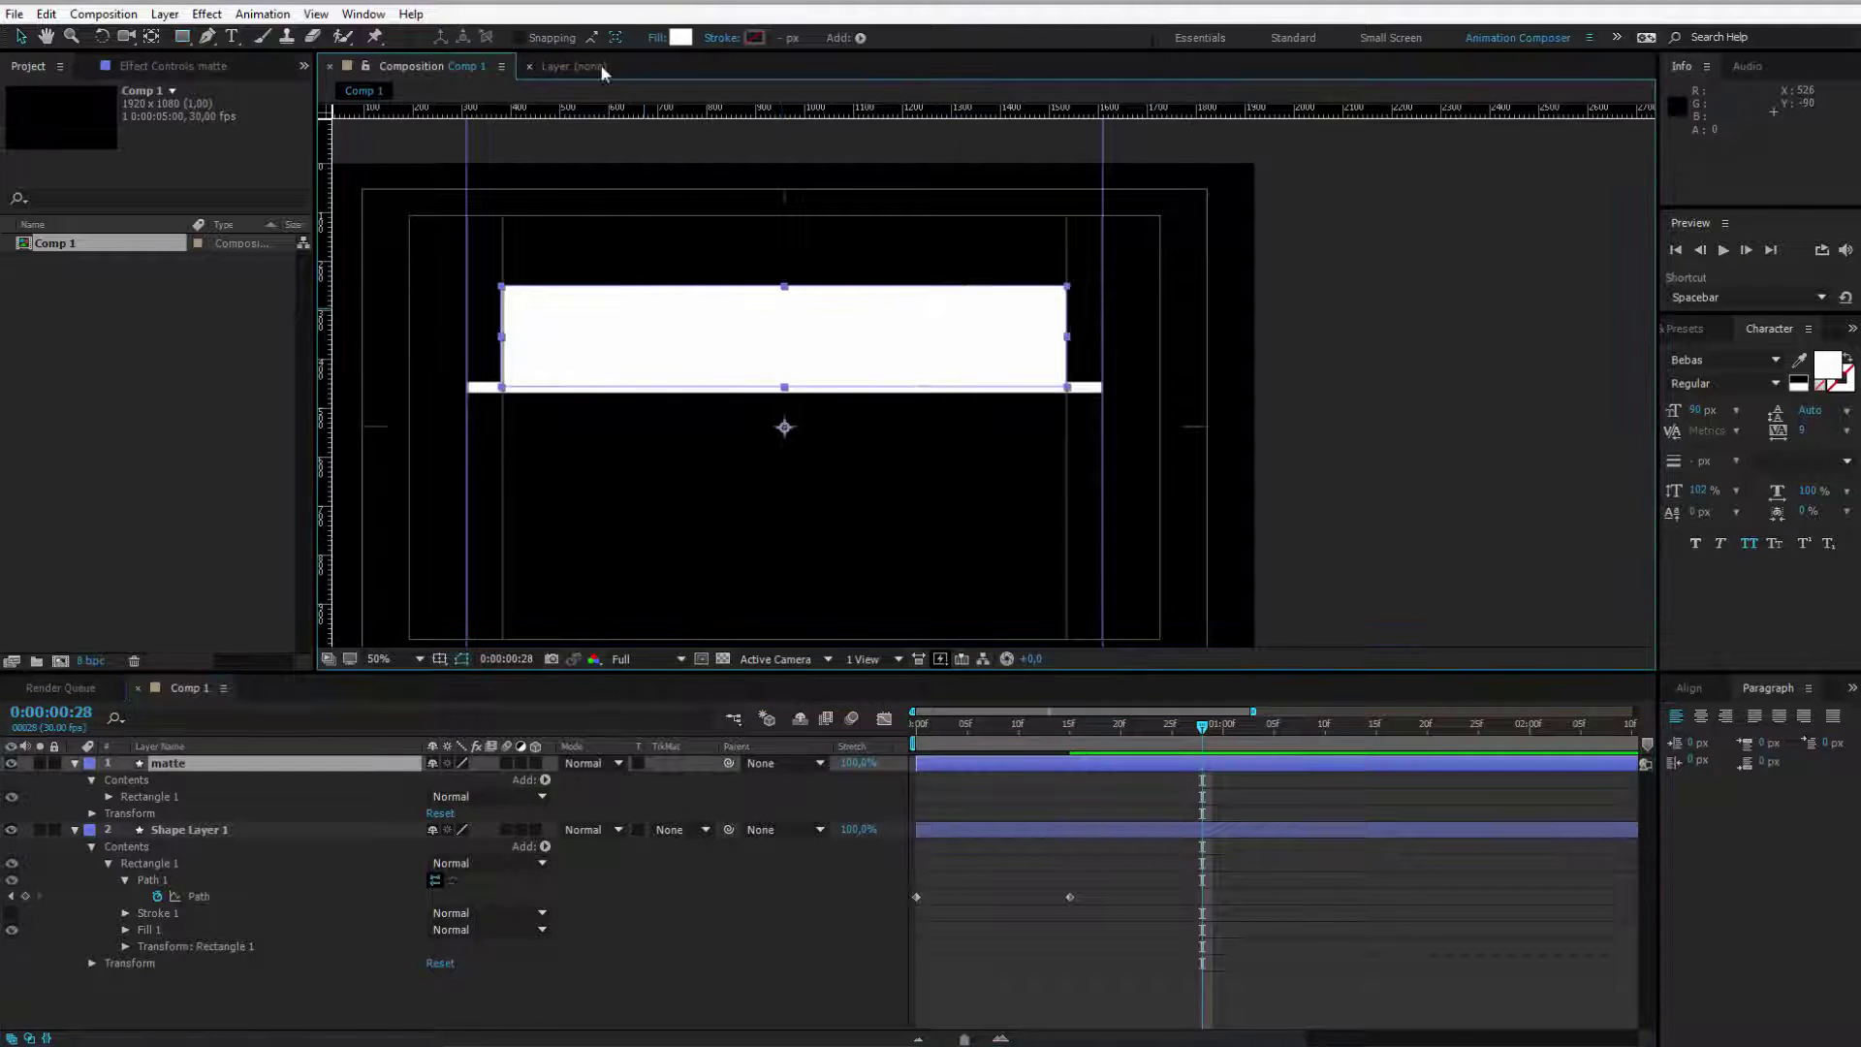
{"action": "left_click", "coordinate": [680, 37]}
{"action": "left_click", "coordinate": [694, 384]}
{"action": "key", "text": "Return"}
{"action": "left_click", "coordinate": [237, 1009]}
{"action": "left_click", "coordinate": [232, 36]}
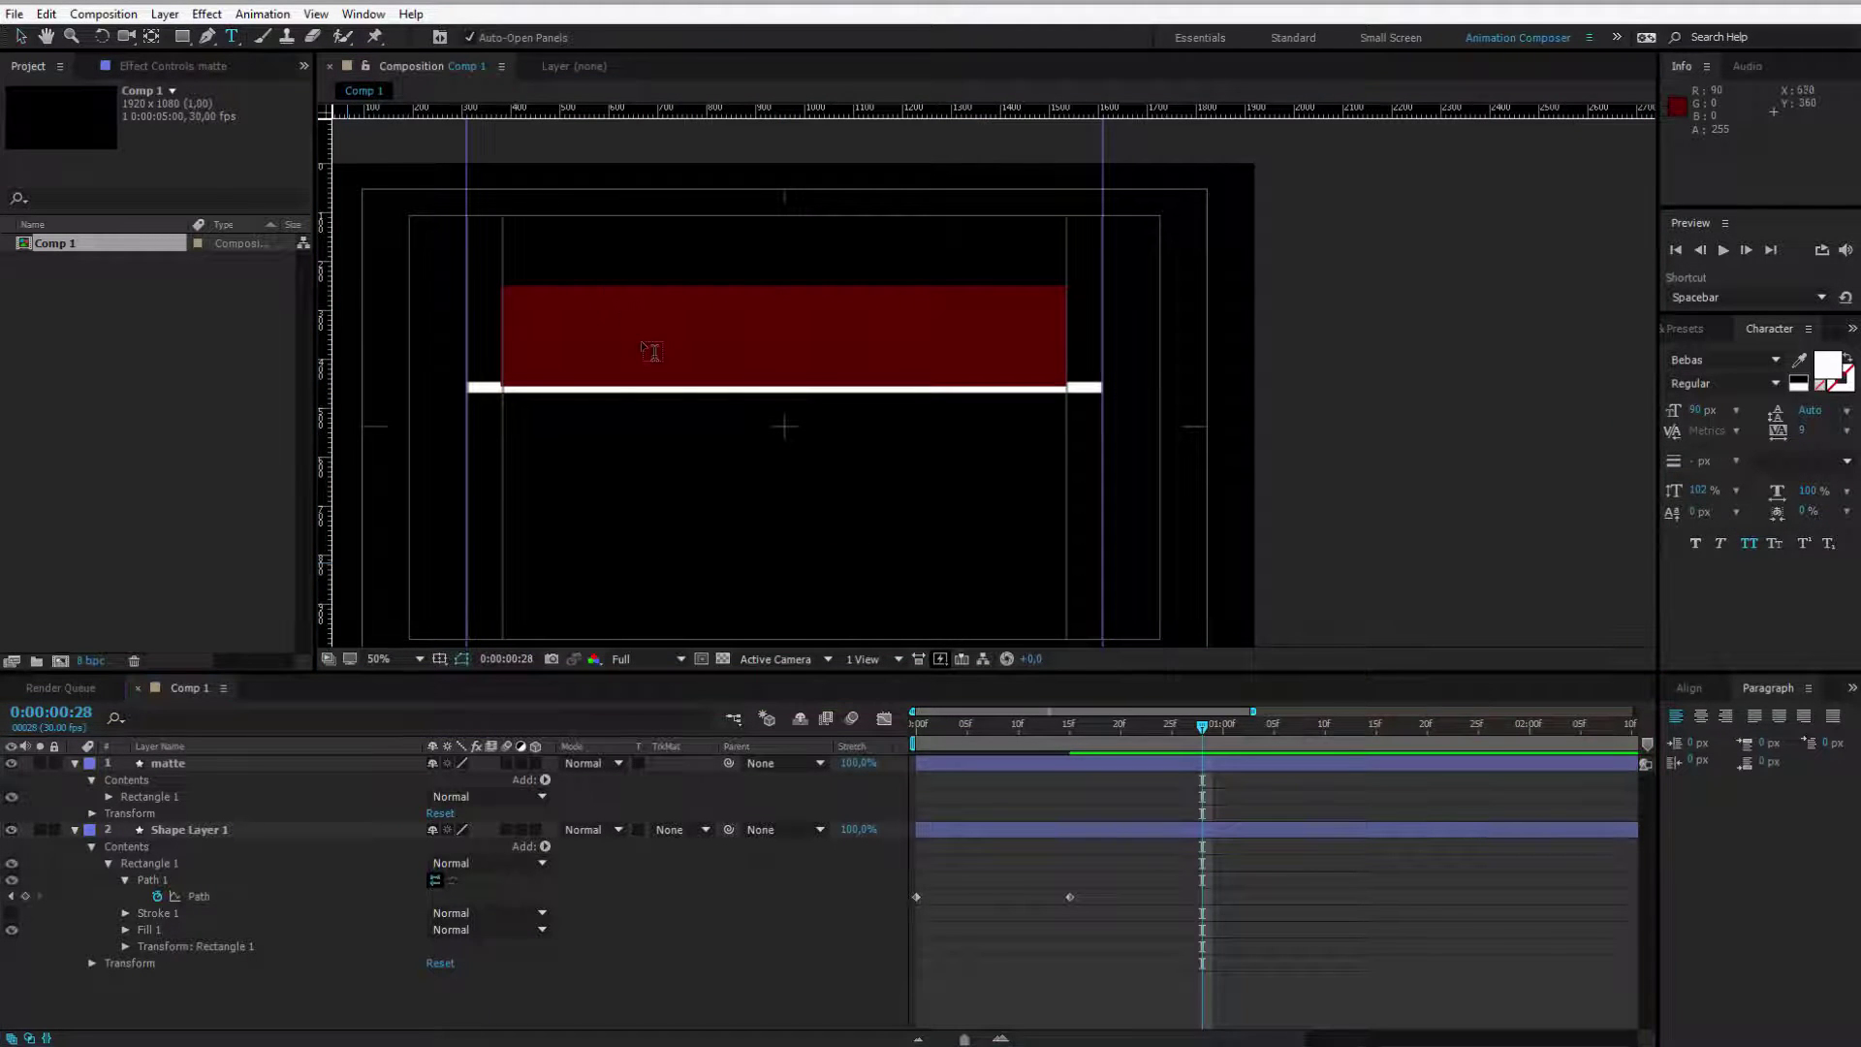
{"action": "left_click", "coordinate": [634, 347]}
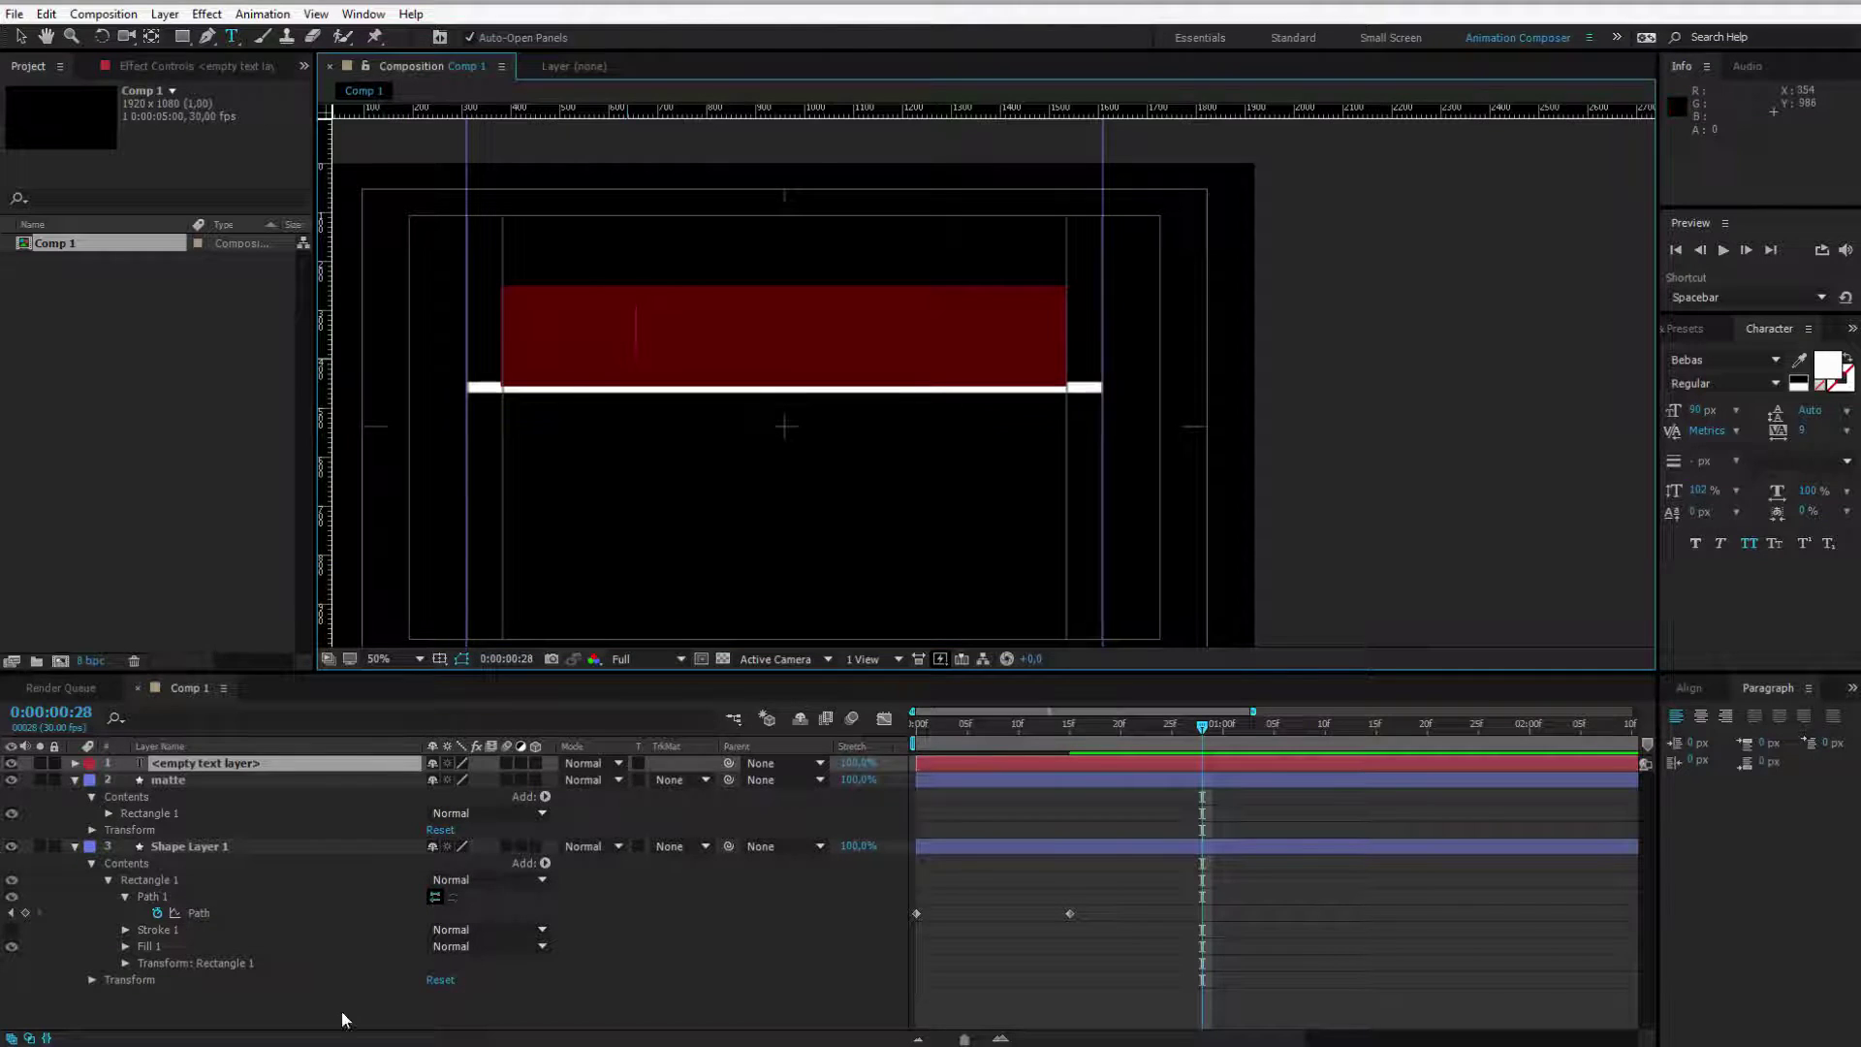
Step: In Chrome, select the phrase 'The best preparation' in the BrainyQuote quote
{"action": "key", "text": "alt+Tab"}
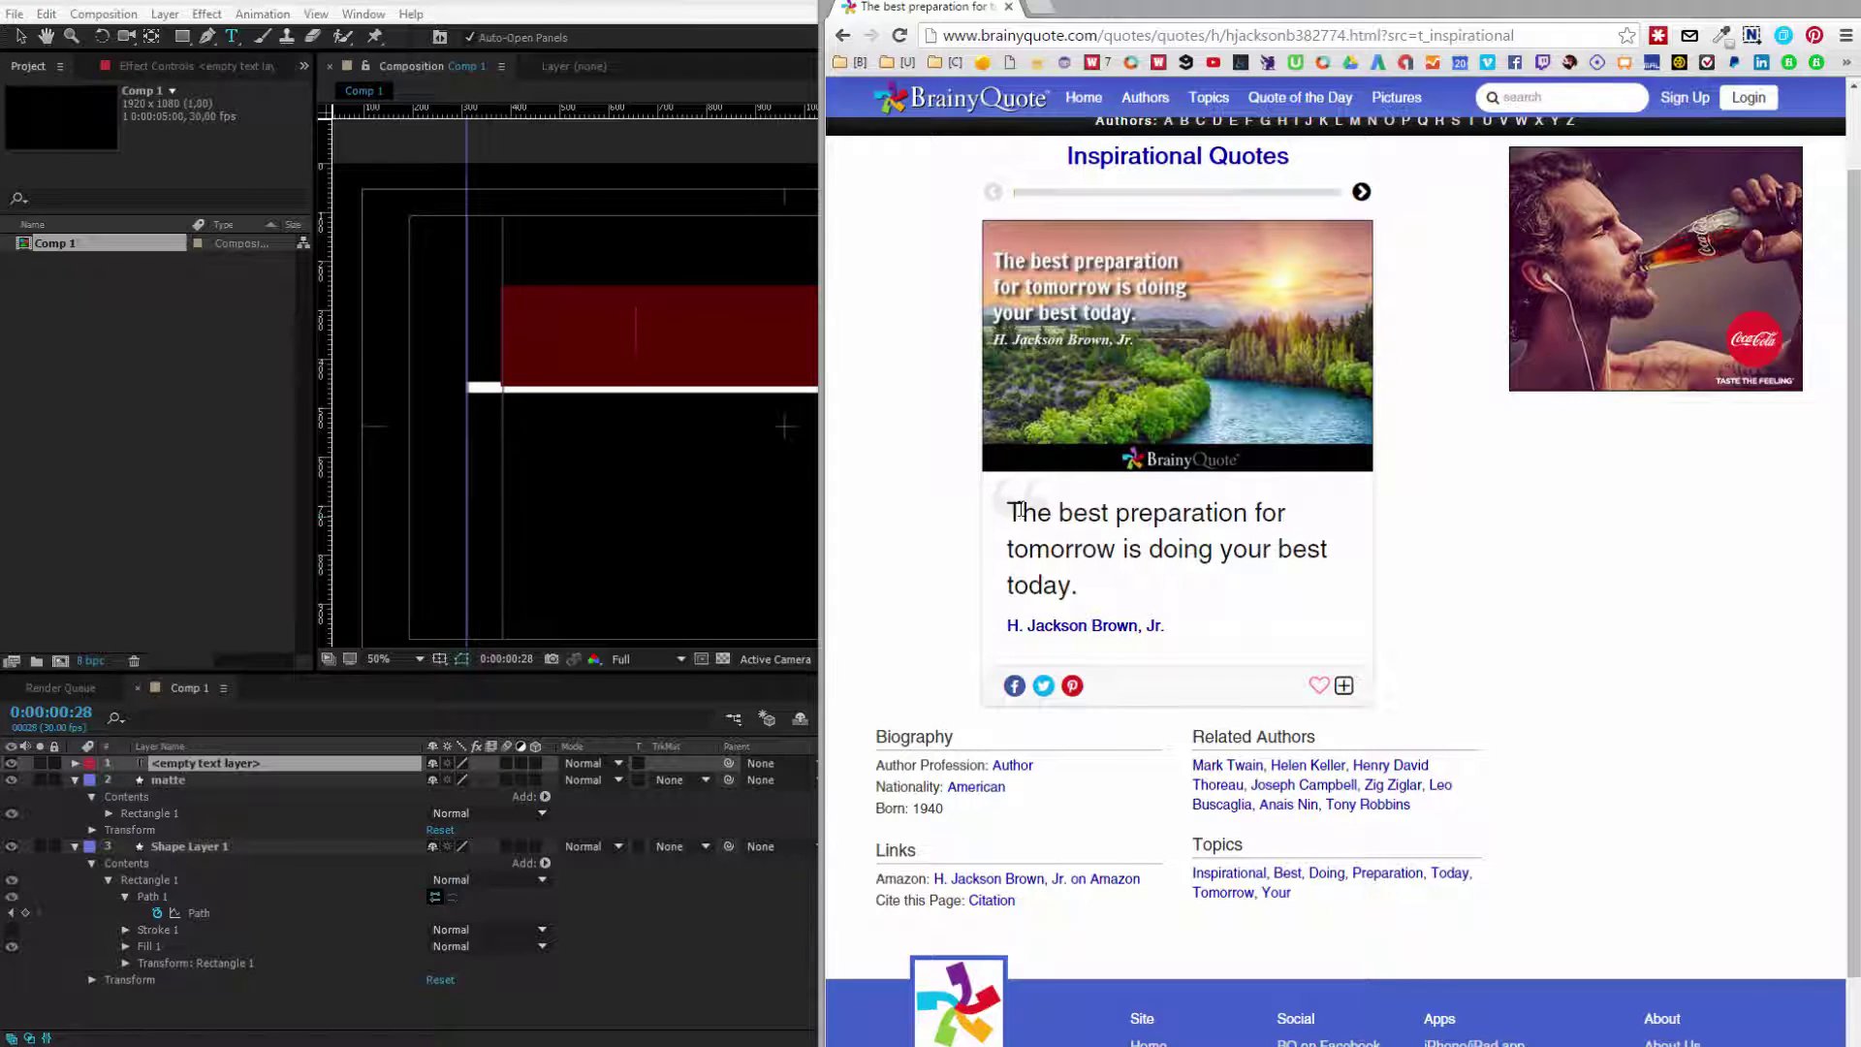
{"action": "left_click_drag", "start_coordinate": [1010, 512], "coordinate": [1249, 513]}
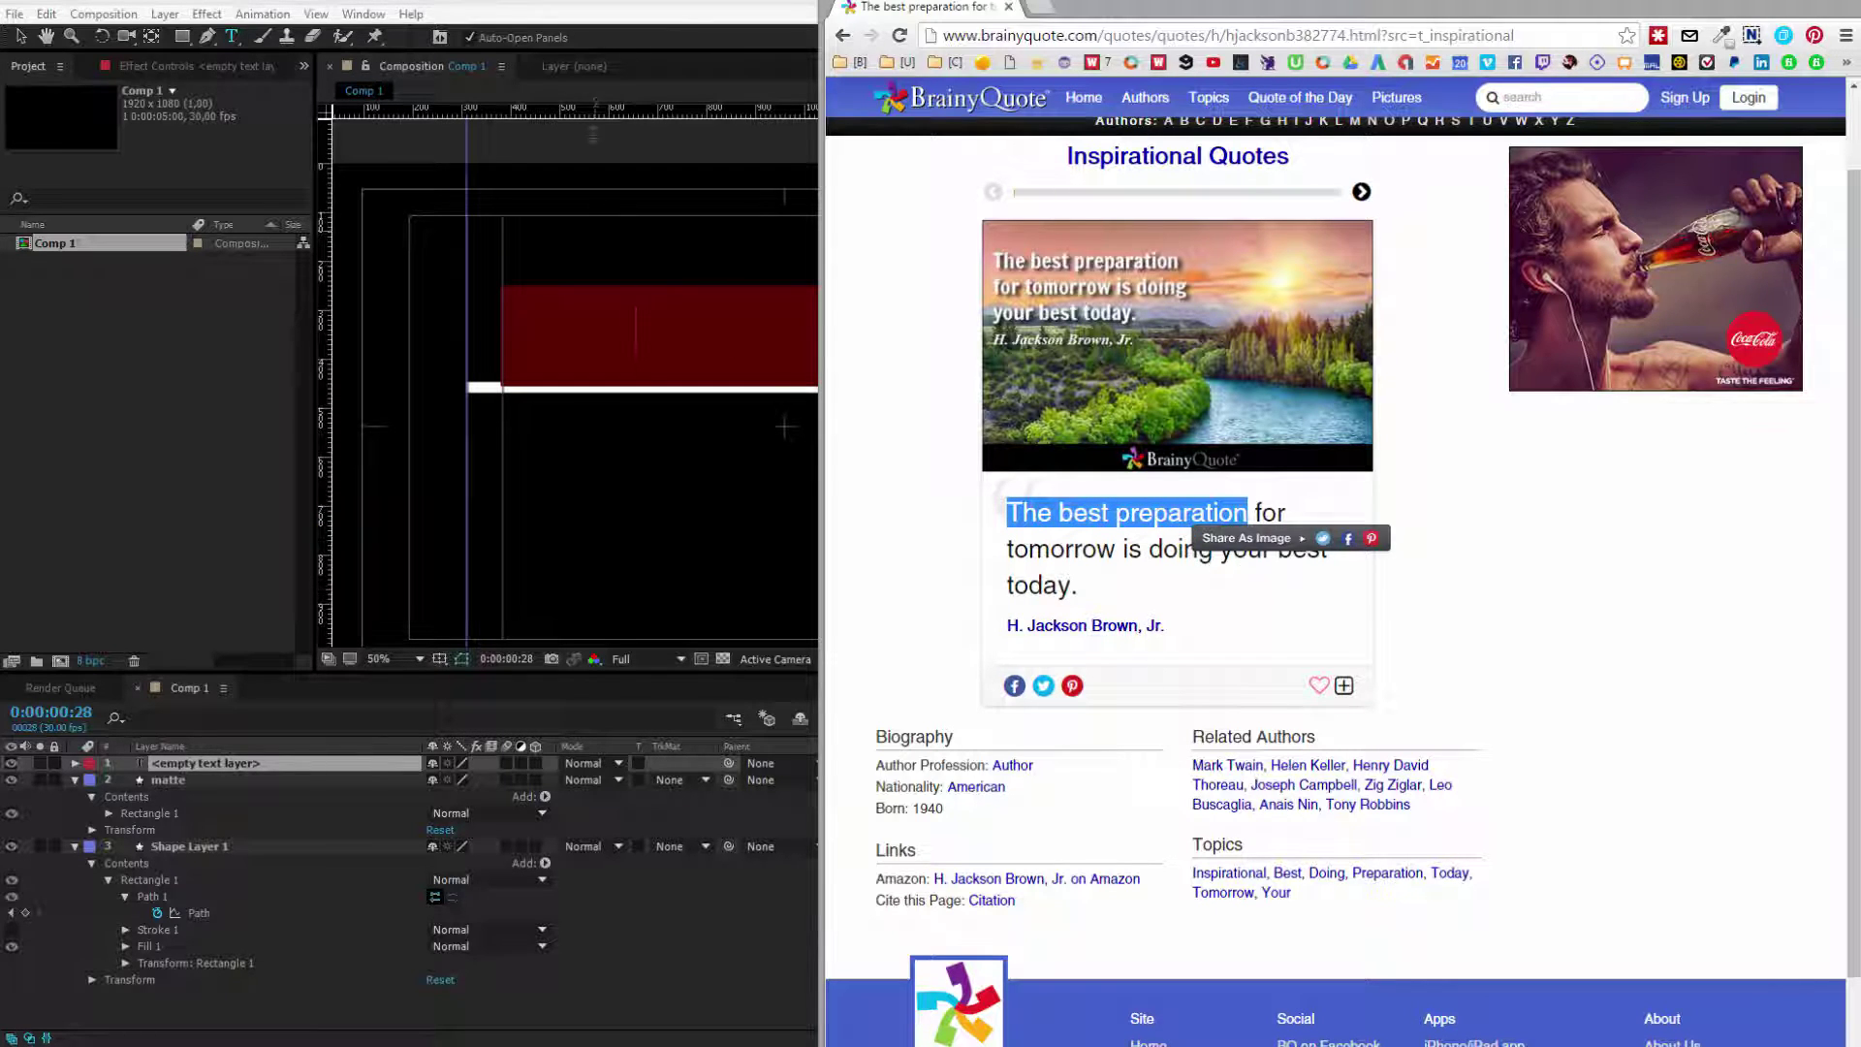
Step: Paste 'The best preparation' into the new text layer and shift it slightly left
{"action": "key", "text": "ctrl+c"}
{"action": "key", "text": "alt+Tab"}
{"action": "key", "text": "ctrl+v"}
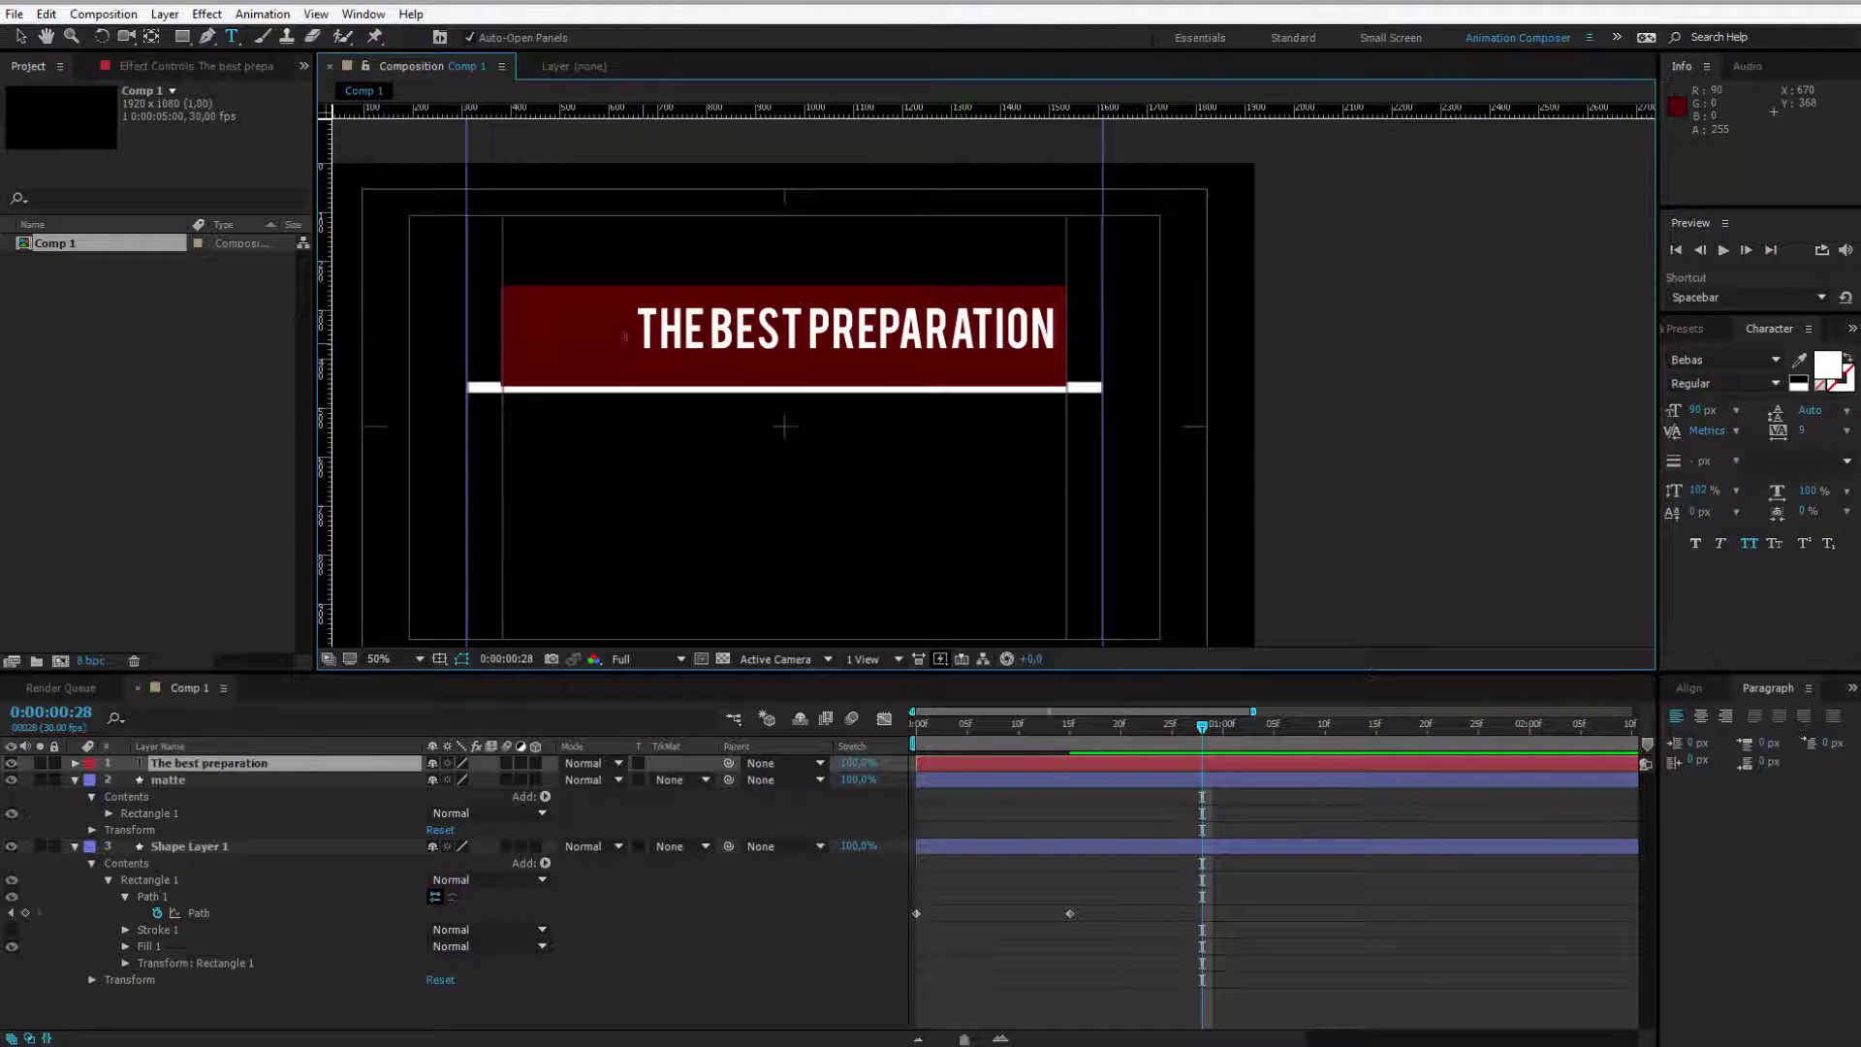
{"action": "left_click", "coordinate": [19, 36]}
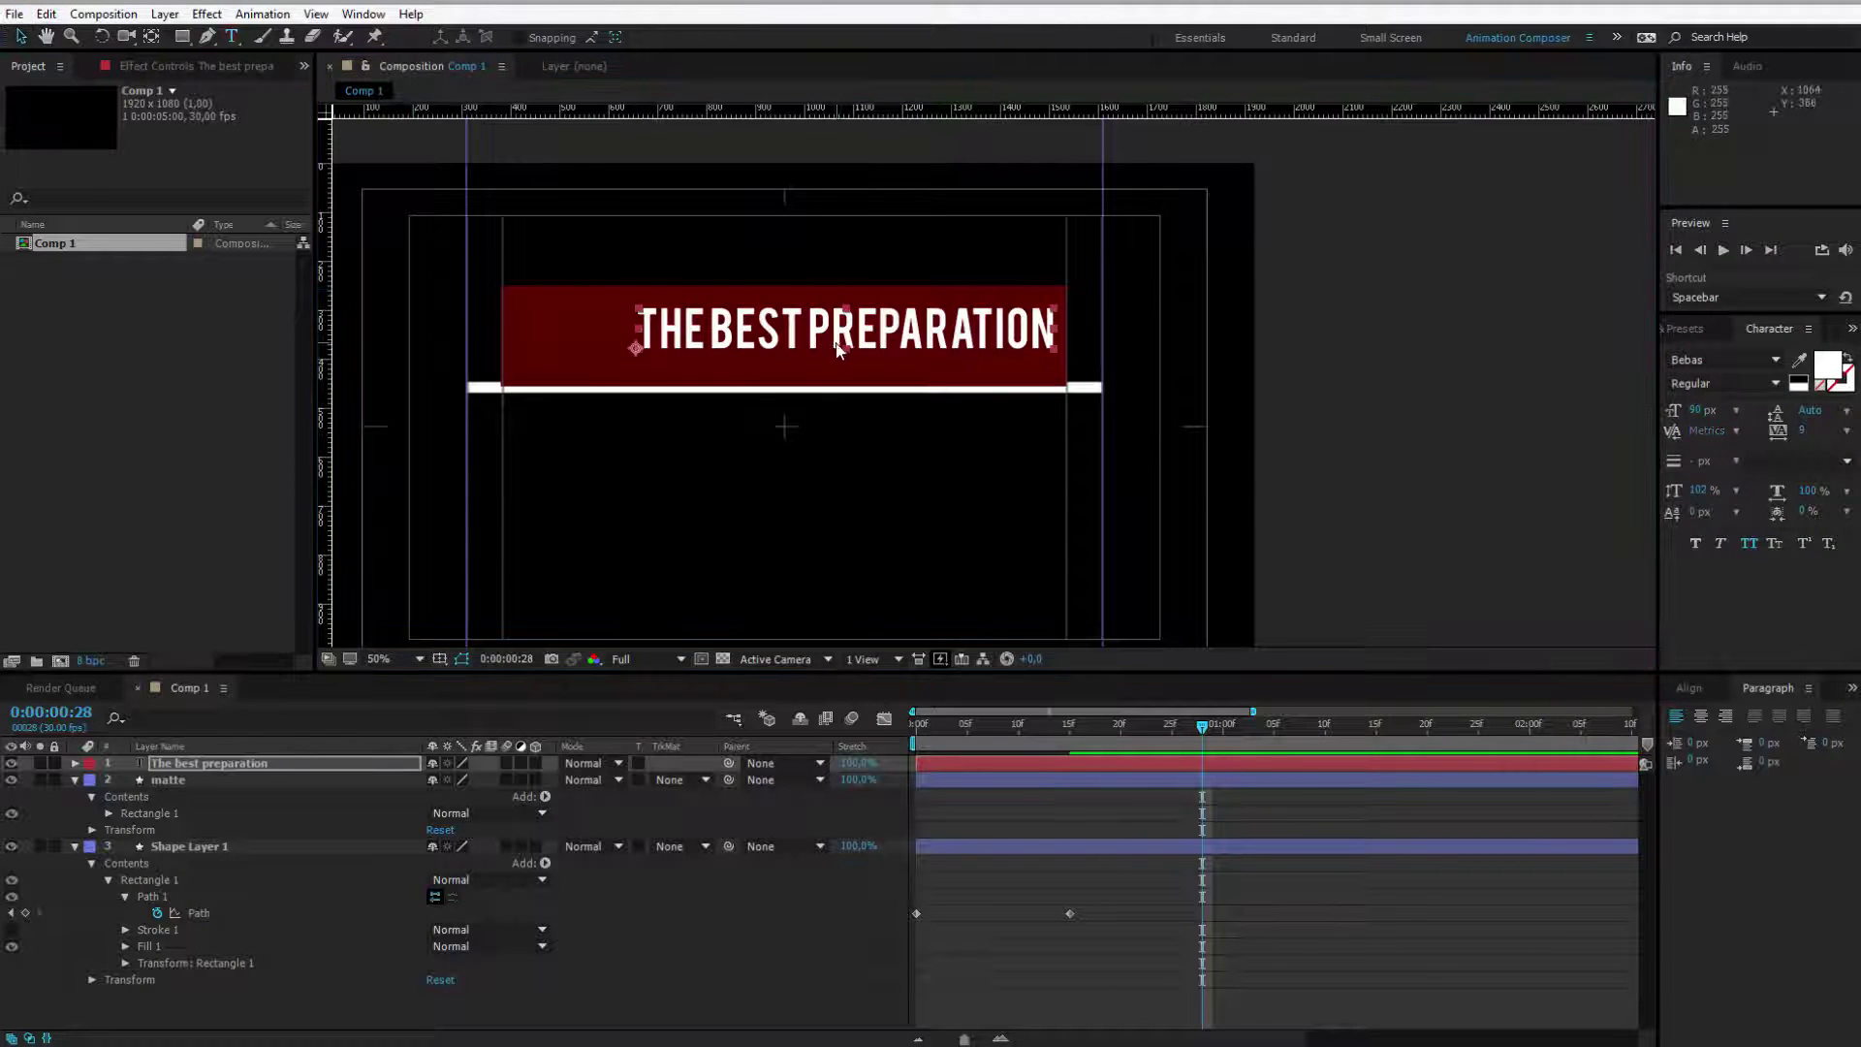
{"action": "left_click_drag", "start_coordinate": [830, 347], "coordinate": [785, 355]}
Step: Move the title layer below matte and set its track matte to Alpha Matte
{"action": "left_click_drag", "start_coordinate": [232, 763], "coordinate": [281, 767]}
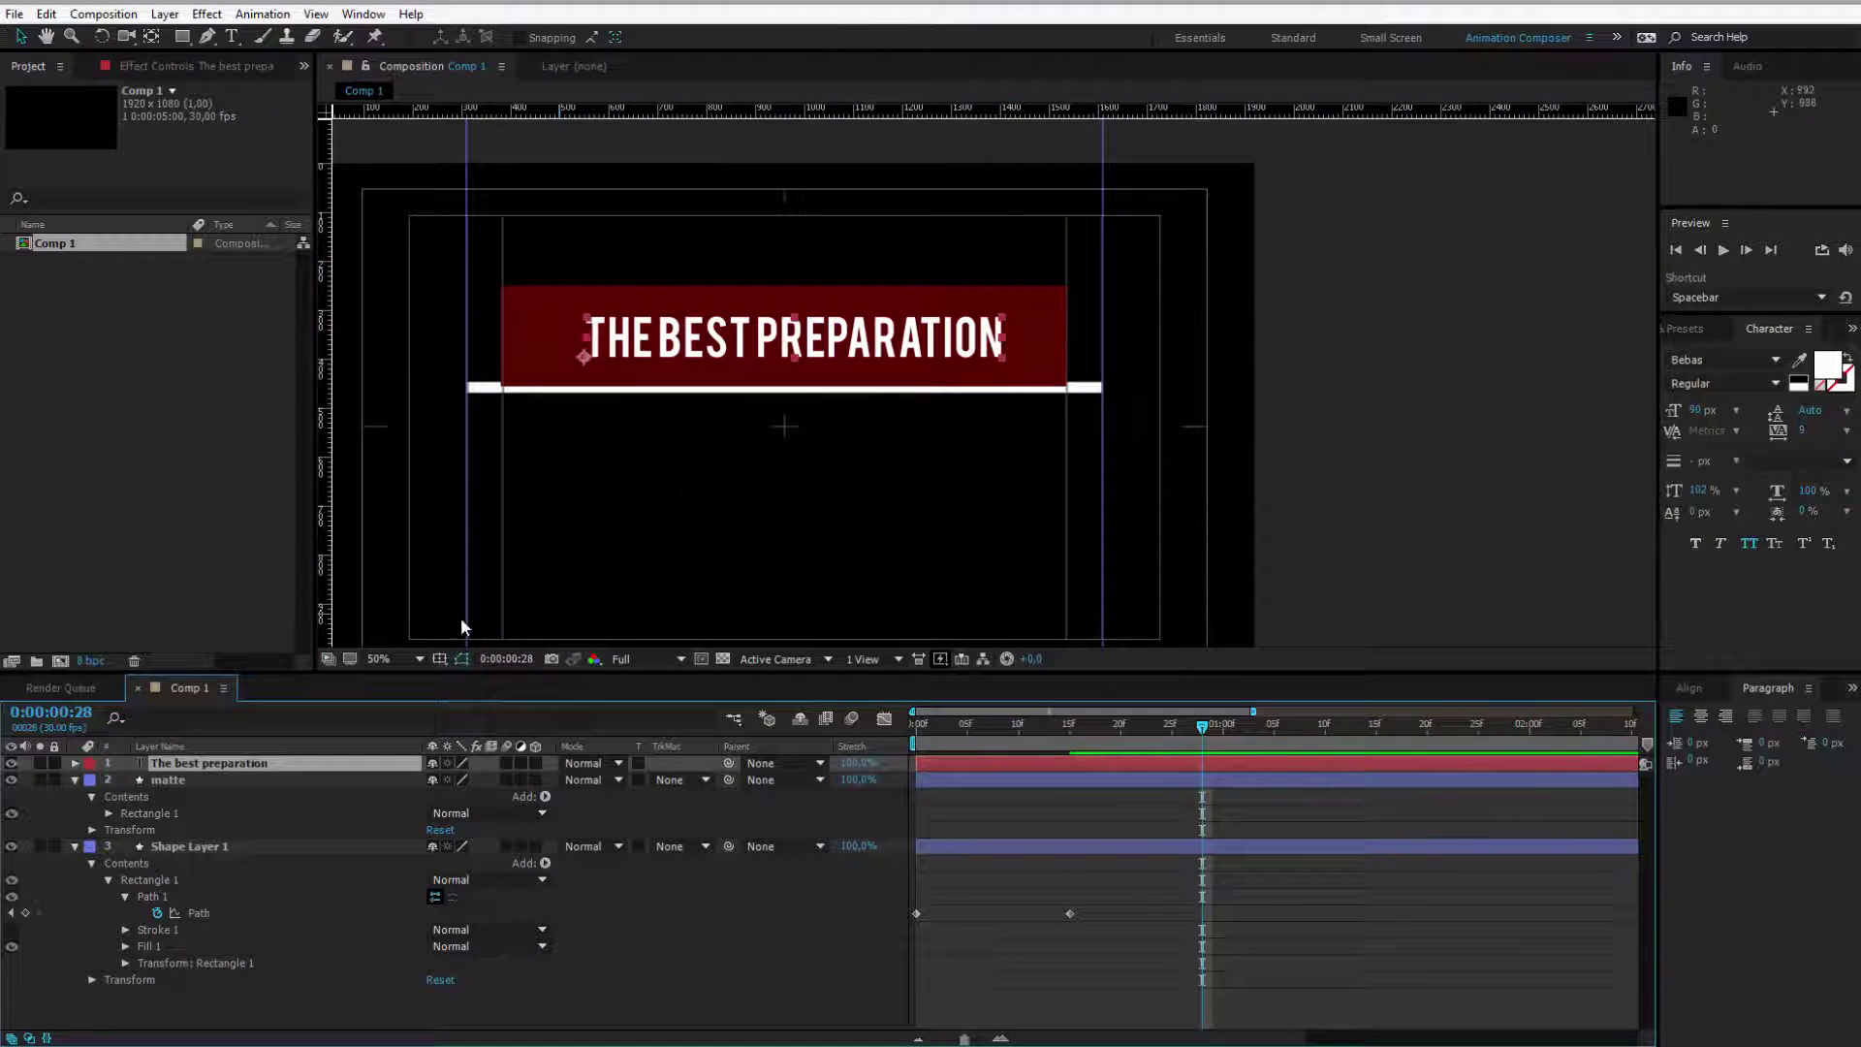
{"action": "left_click_drag", "start_coordinate": [219, 766], "coordinate": [228, 829]}
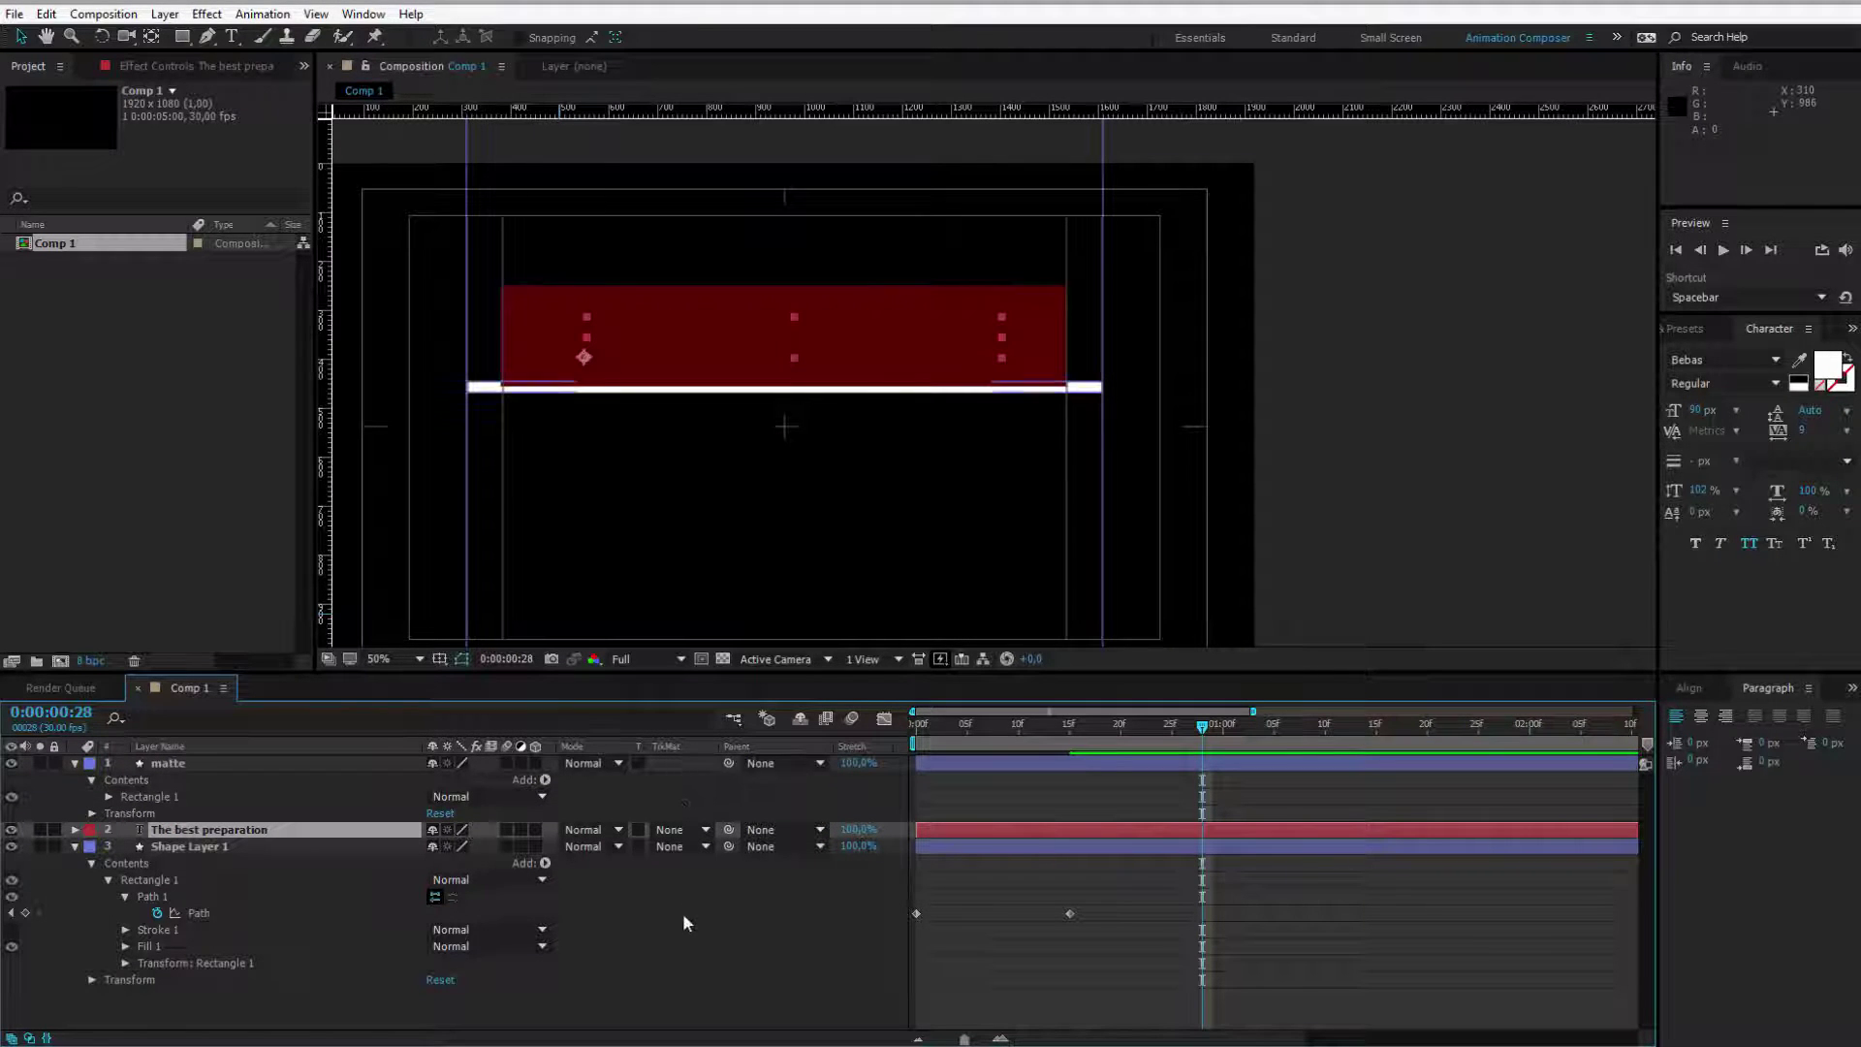
{"action": "left_click", "coordinate": [46, 1038]}
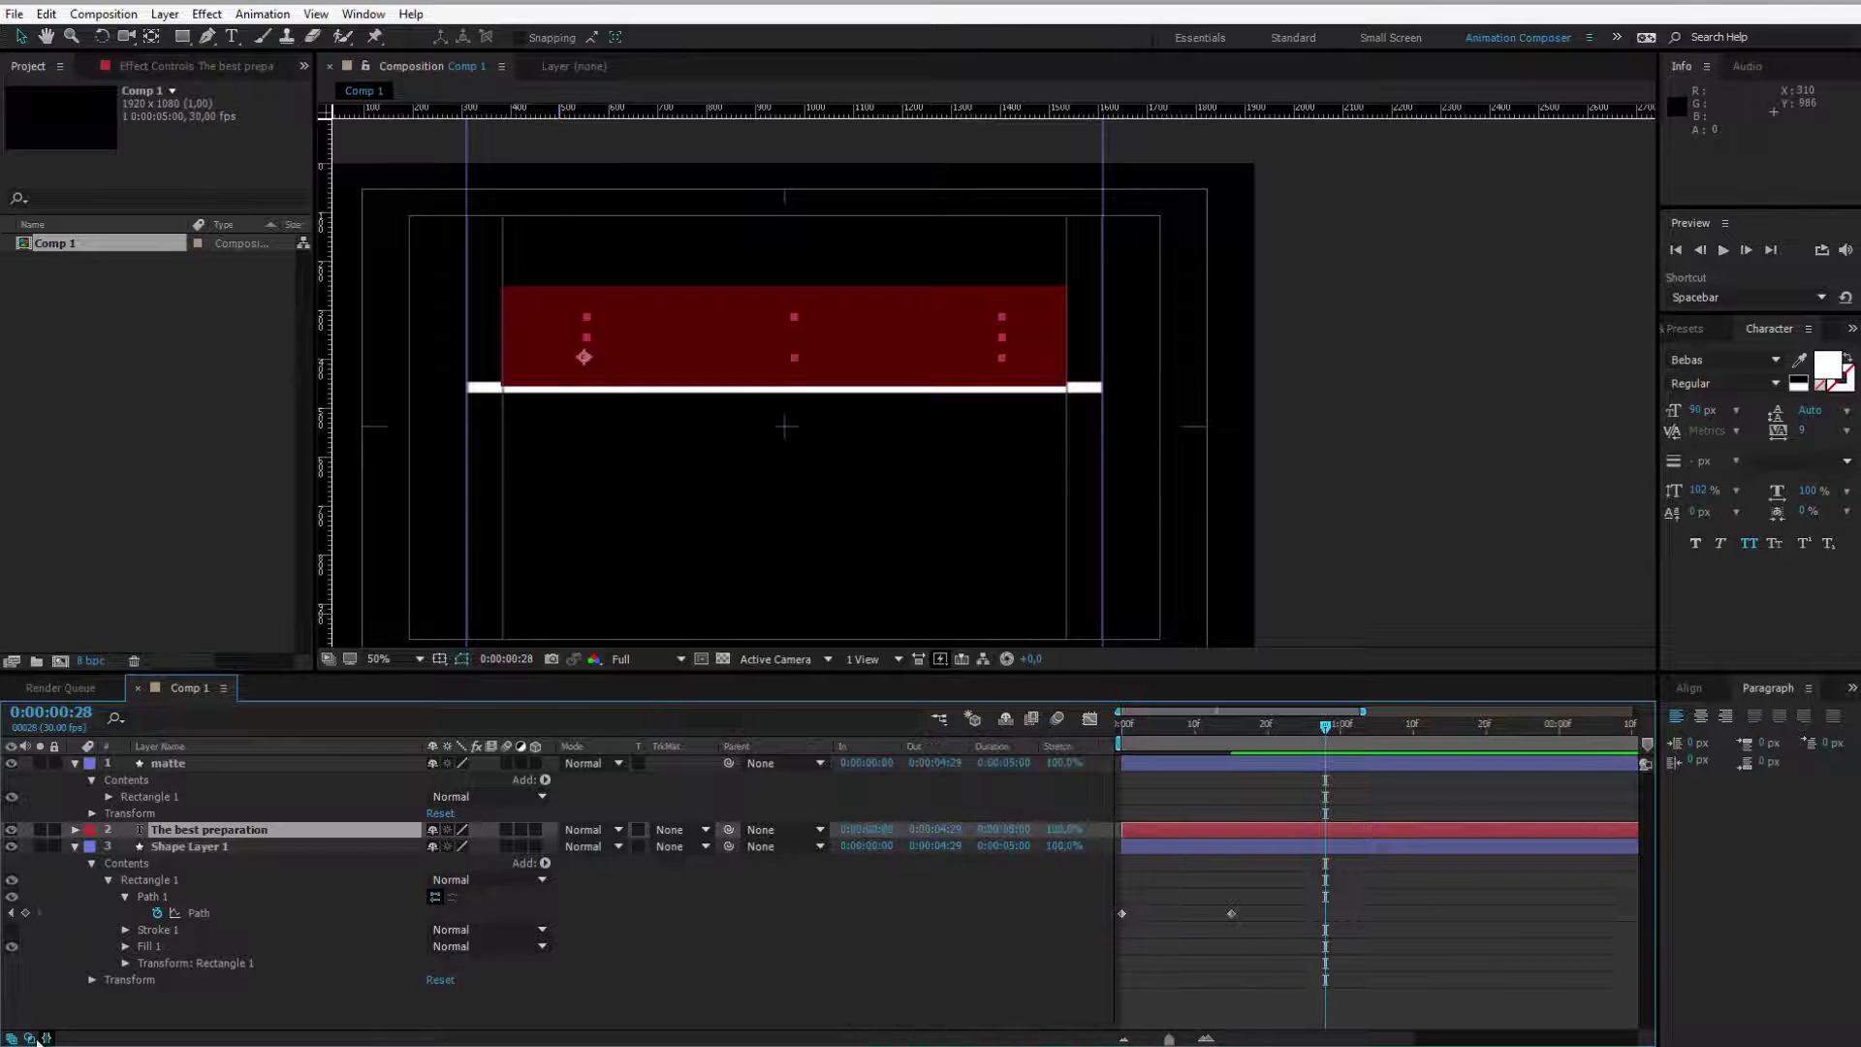
{"action": "left_click", "coordinate": [29, 1038]}
{"action": "left_click", "coordinate": [29, 1038]}
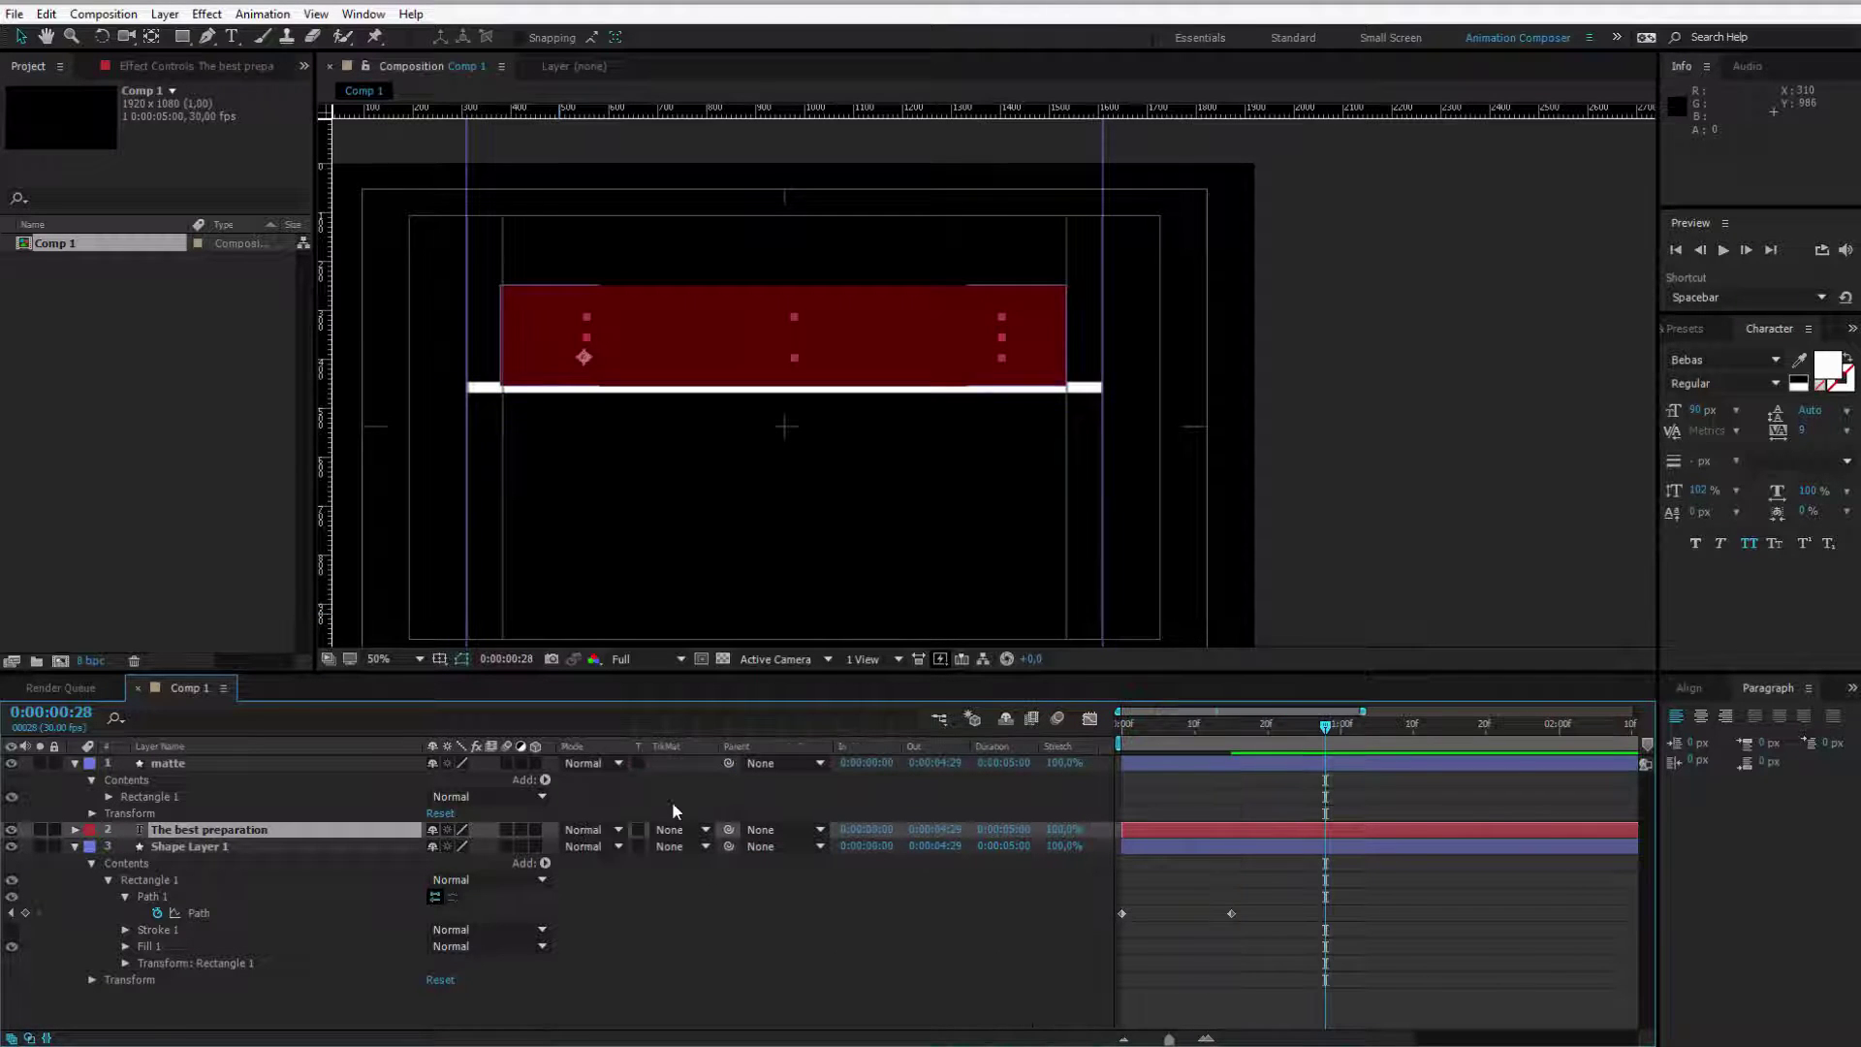
{"action": "left_click", "coordinate": [690, 829]}
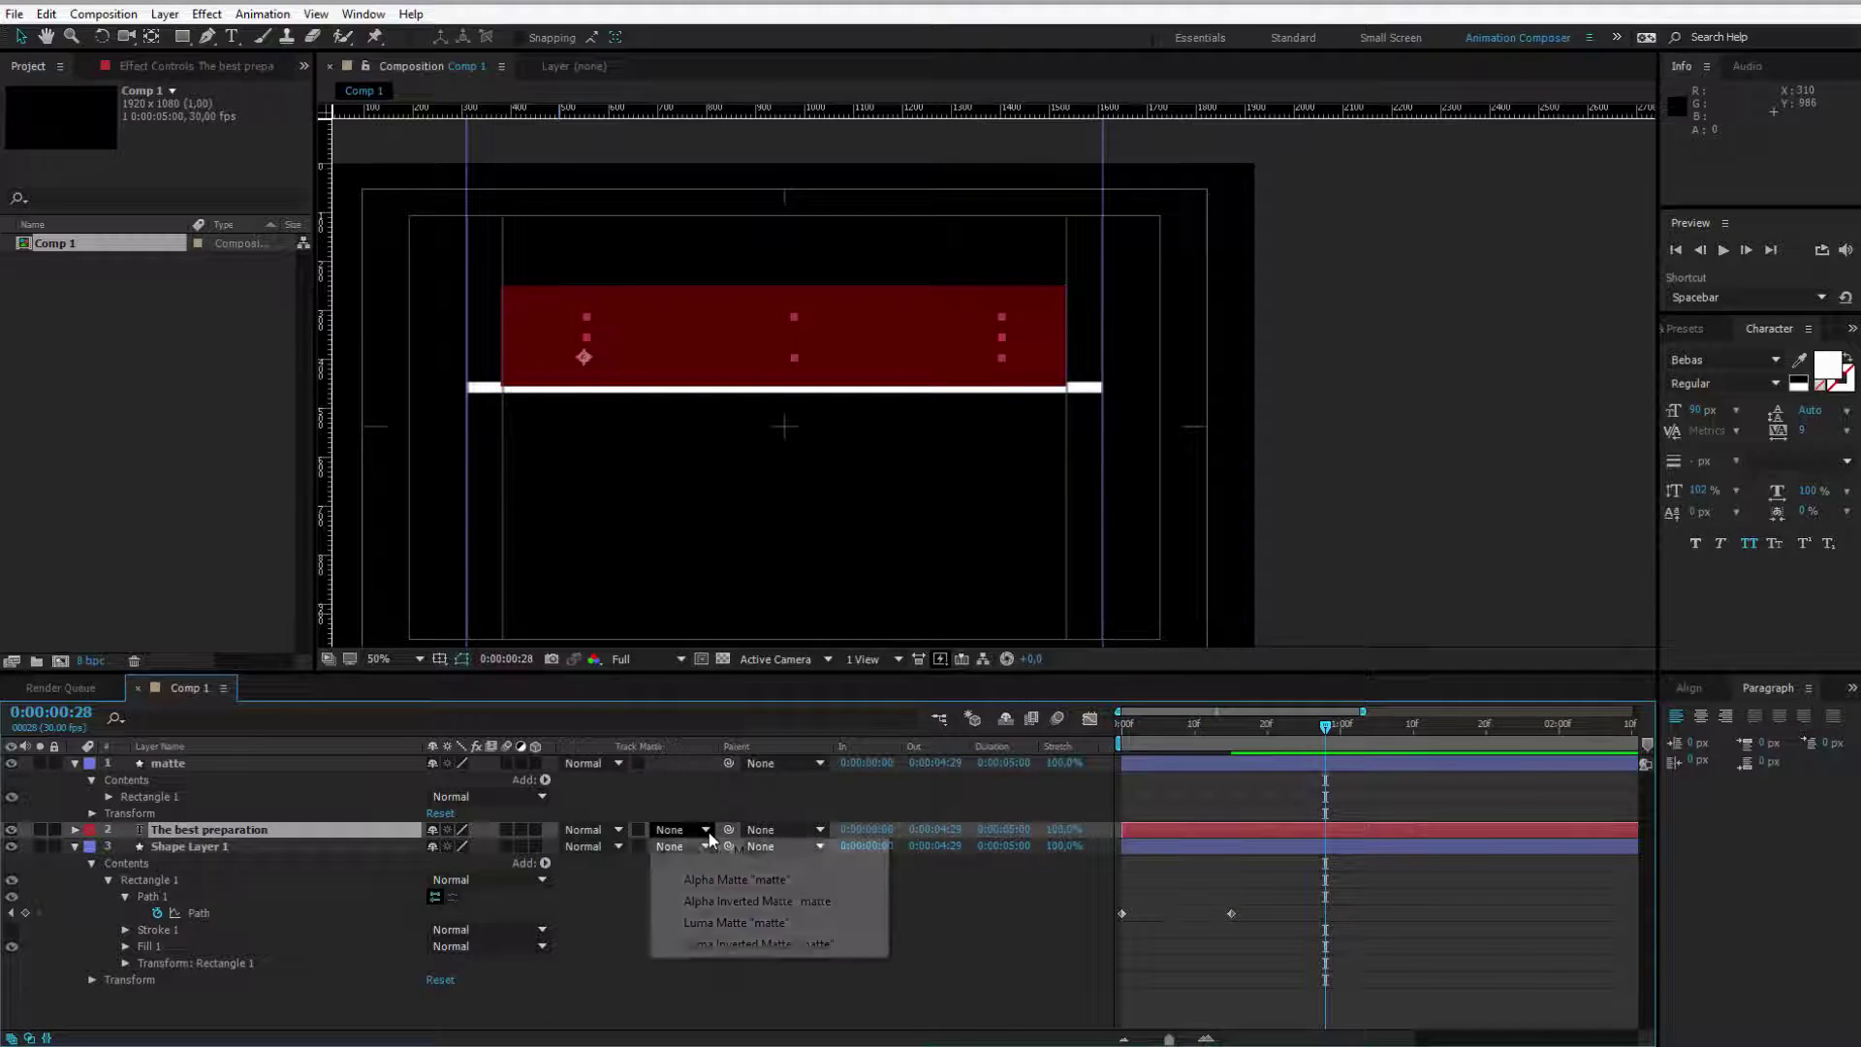
{"action": "left_click", "coordinate": [729, 882]}
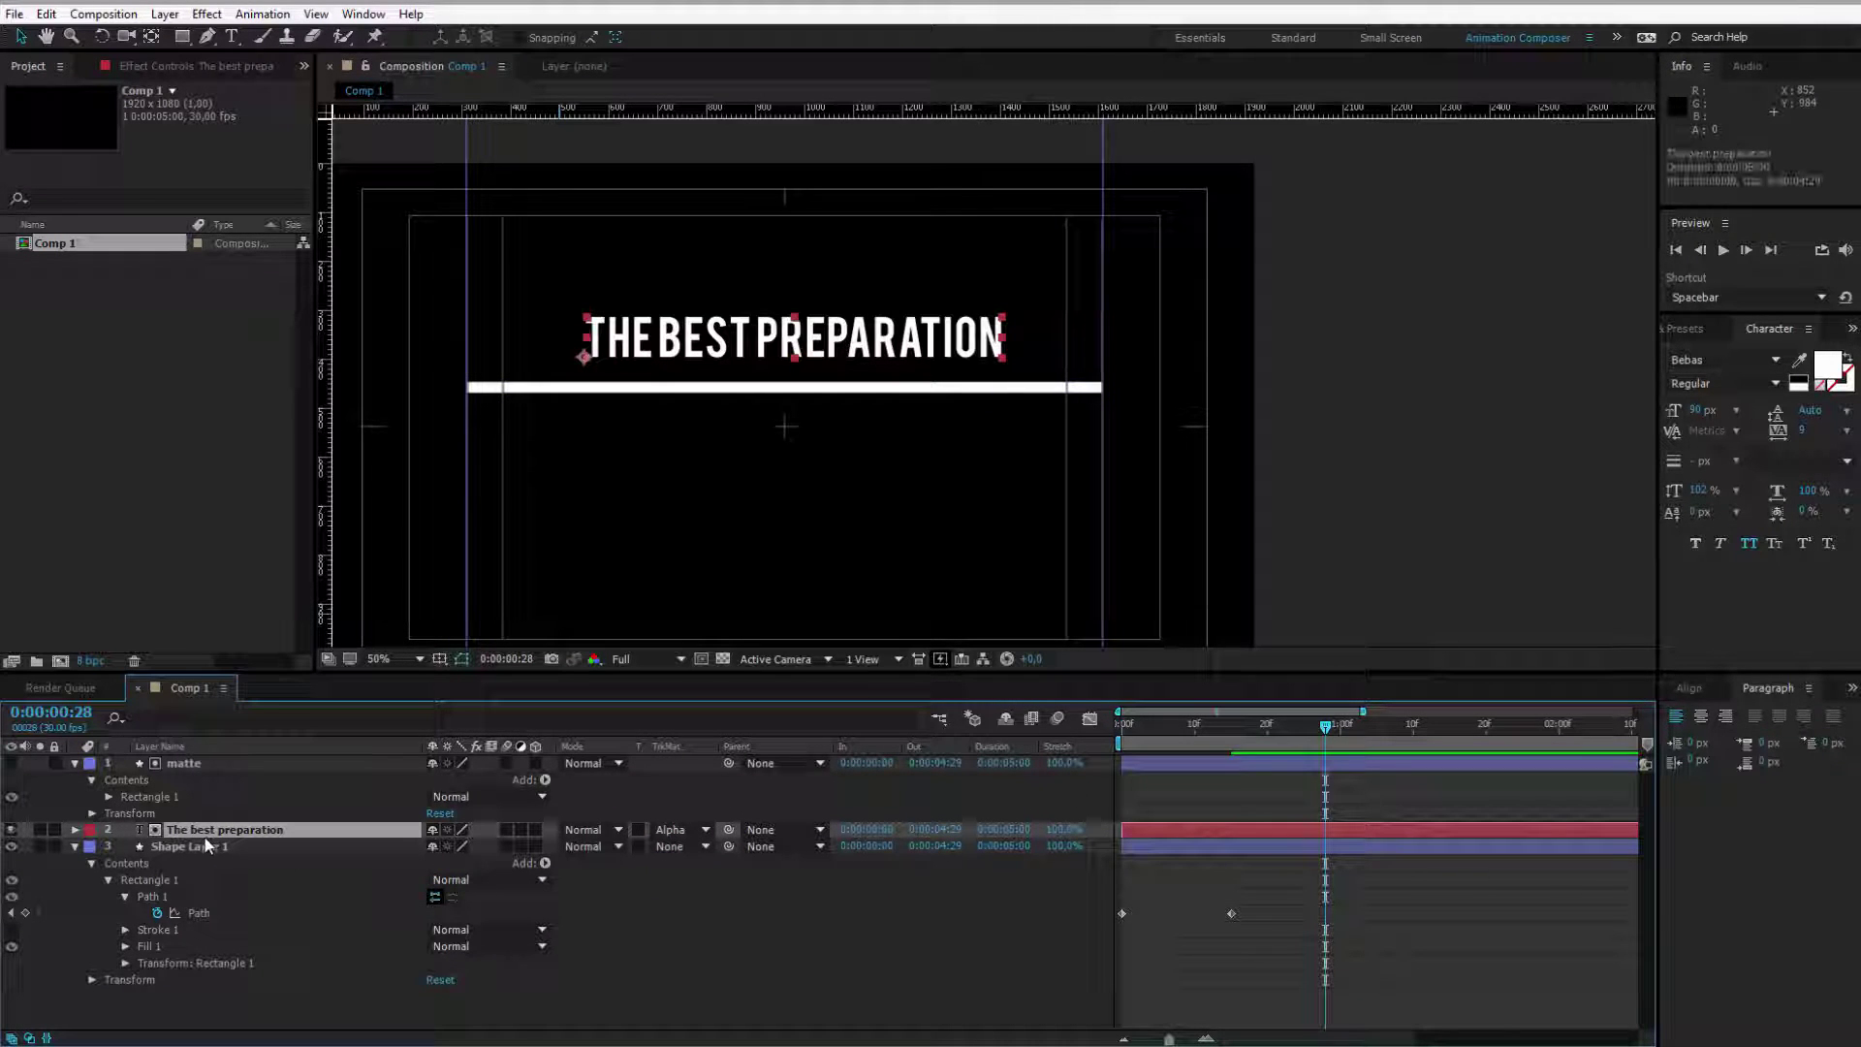
Step: Keyframe the title's Position from below the bar at frame 8 to above it at frame 15, then preview
{"action": "key", "text": "p"}
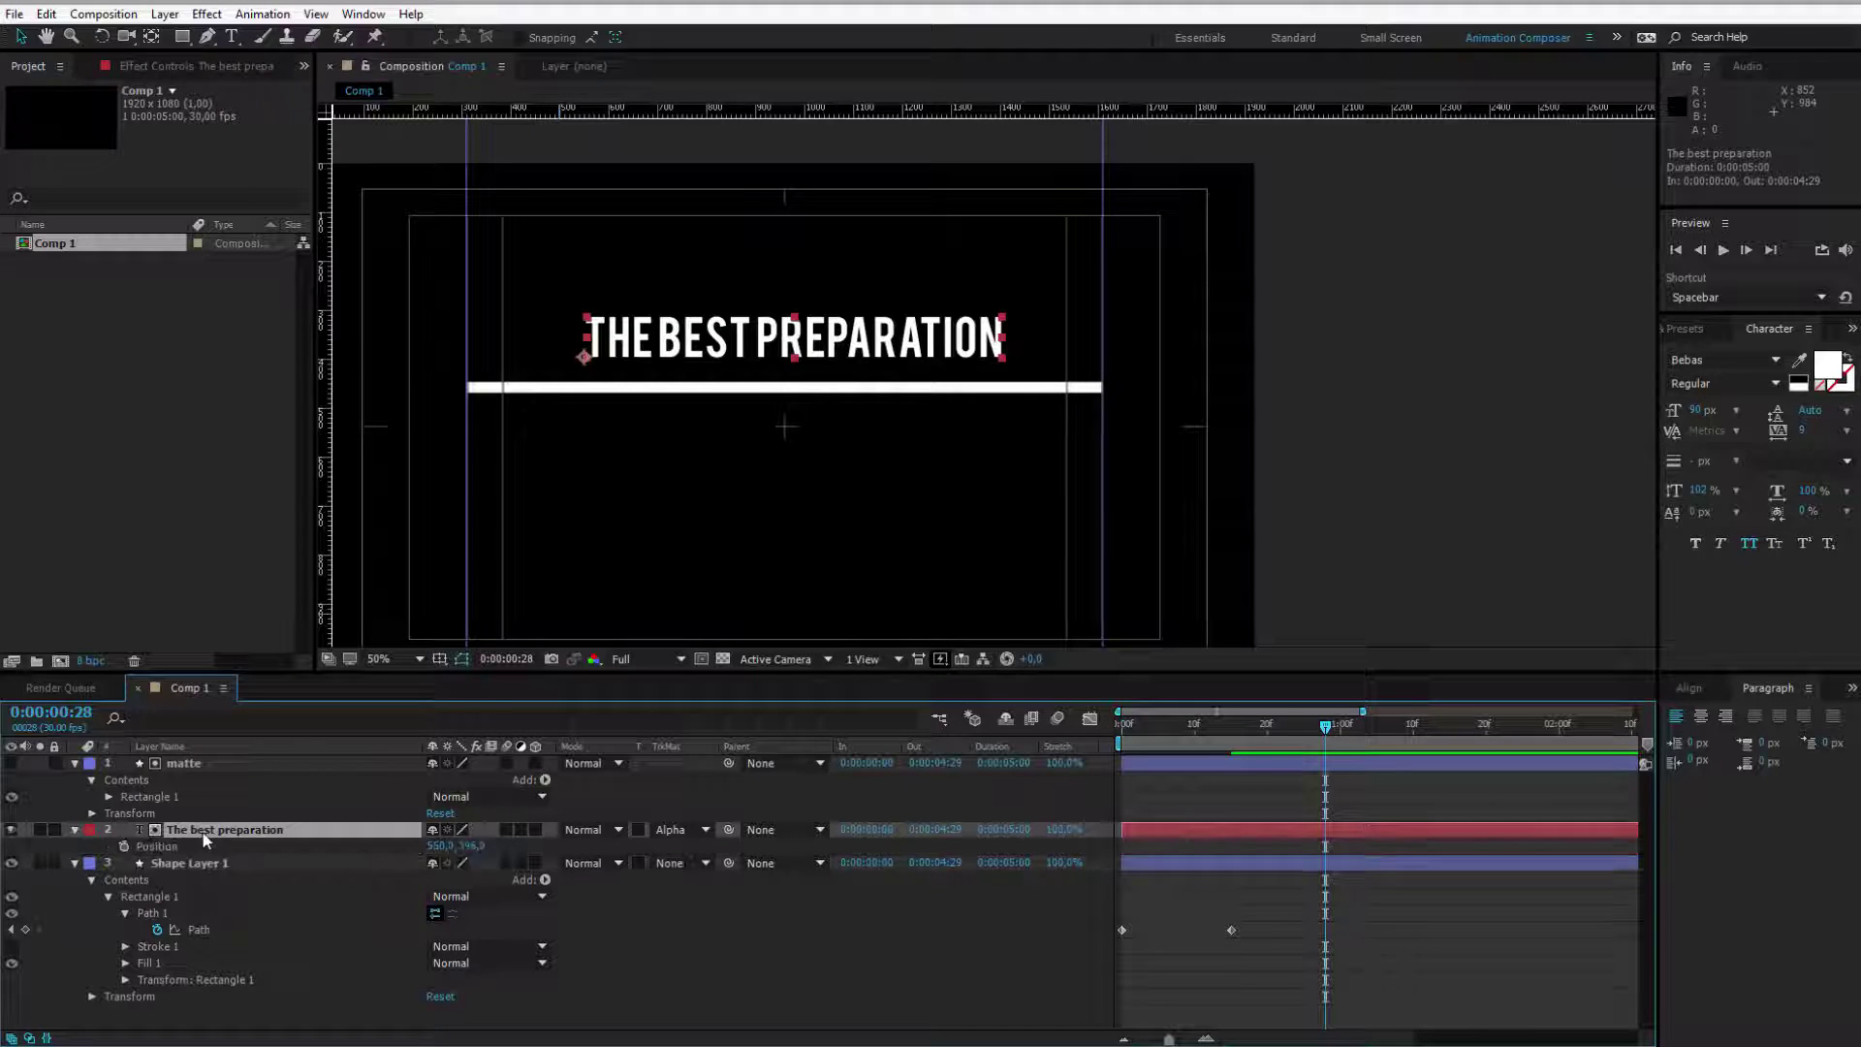
{"action": "left_click_drag", "start_coordinate": [1270, 727], "coordinate": [1180, 727]}
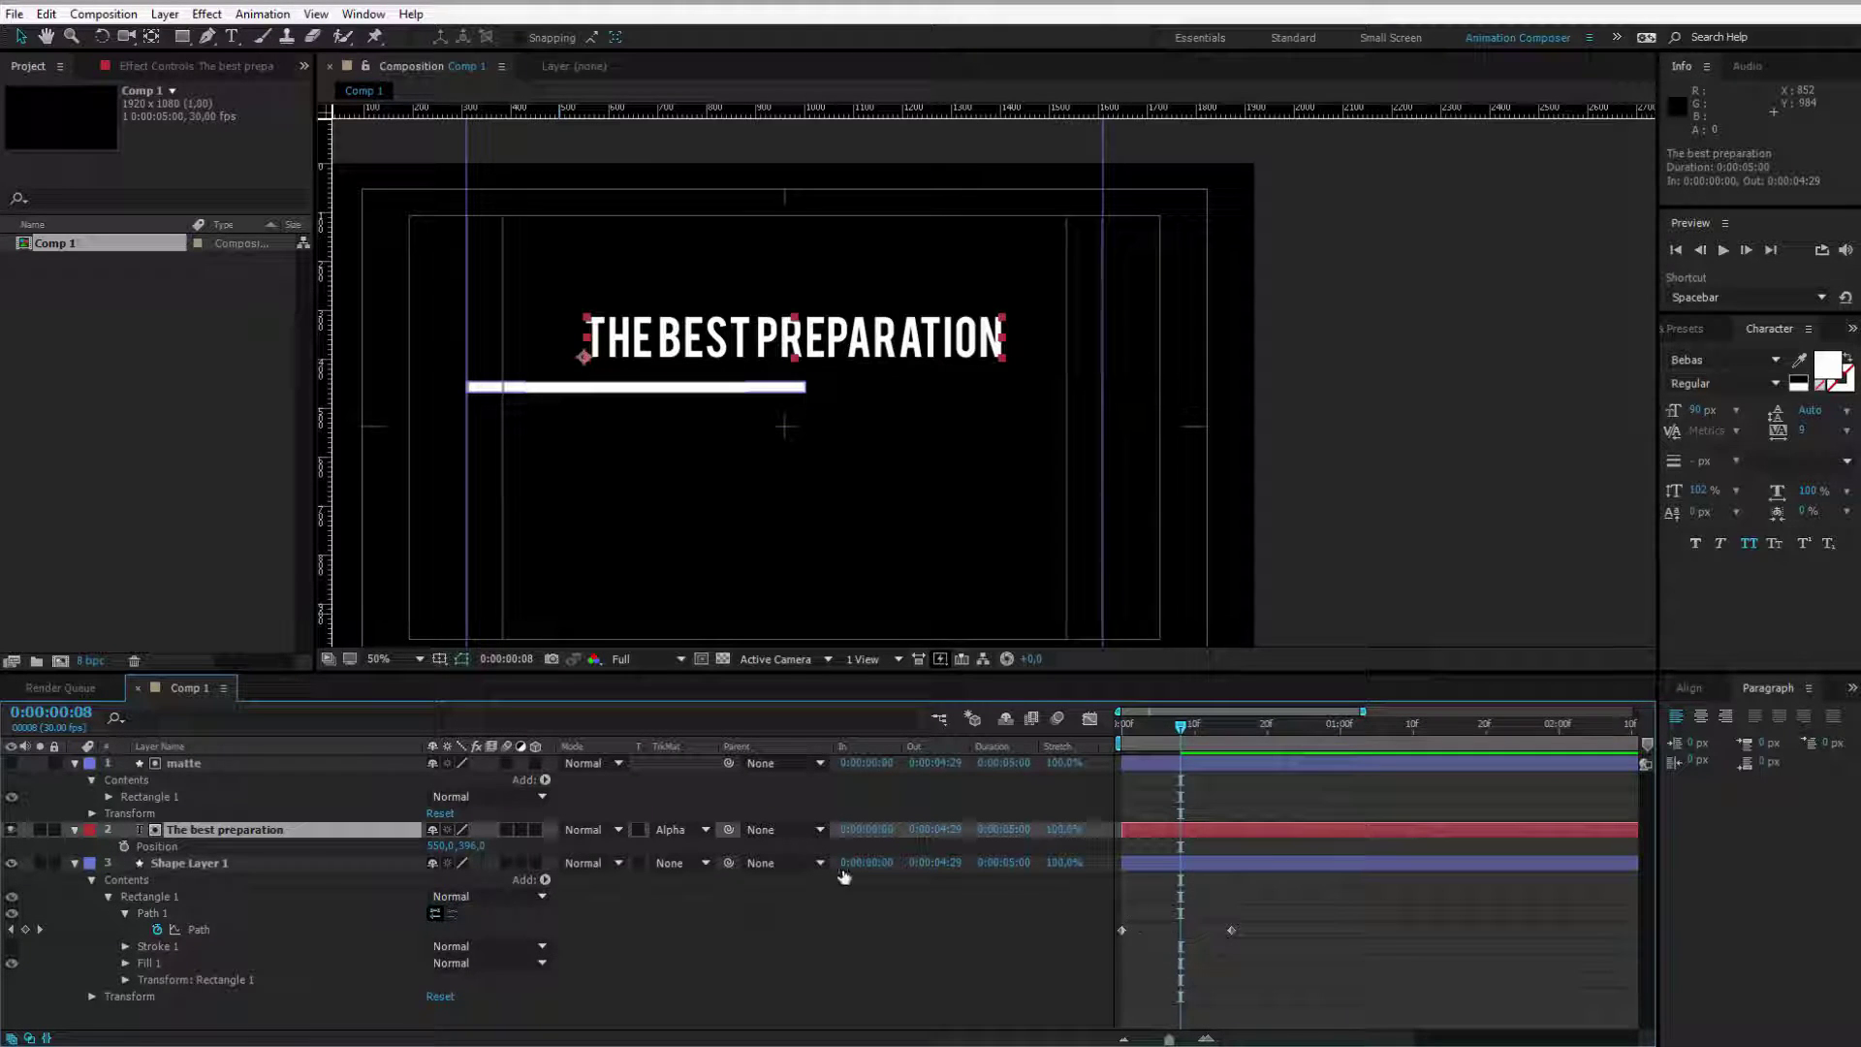
{"action": "left_click_drag", "start_coordinate": [468, 846], "coordinate": [693, 845]}
{"action": "left_click", "coordinate": [123, 845]}
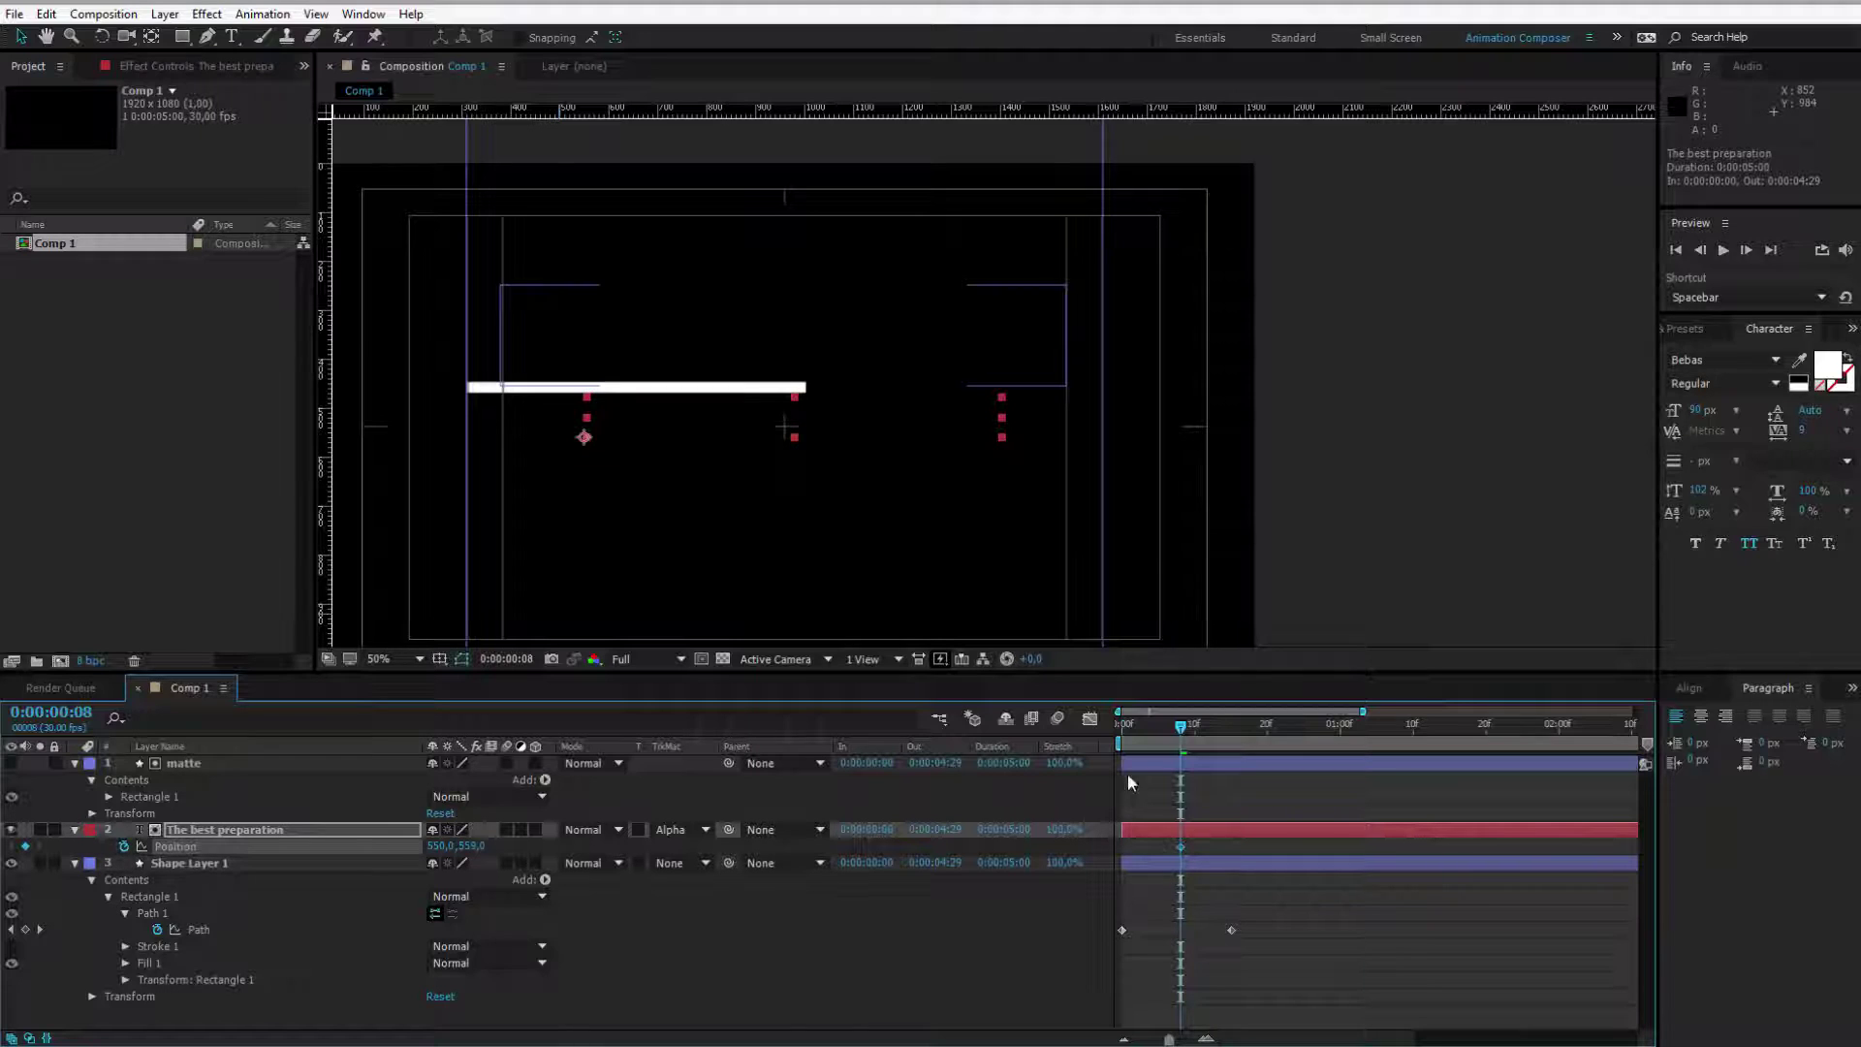
{"action": "left_click_drag", "start_coordinate": [1184, 737], "coordinate": [1230, 735]}
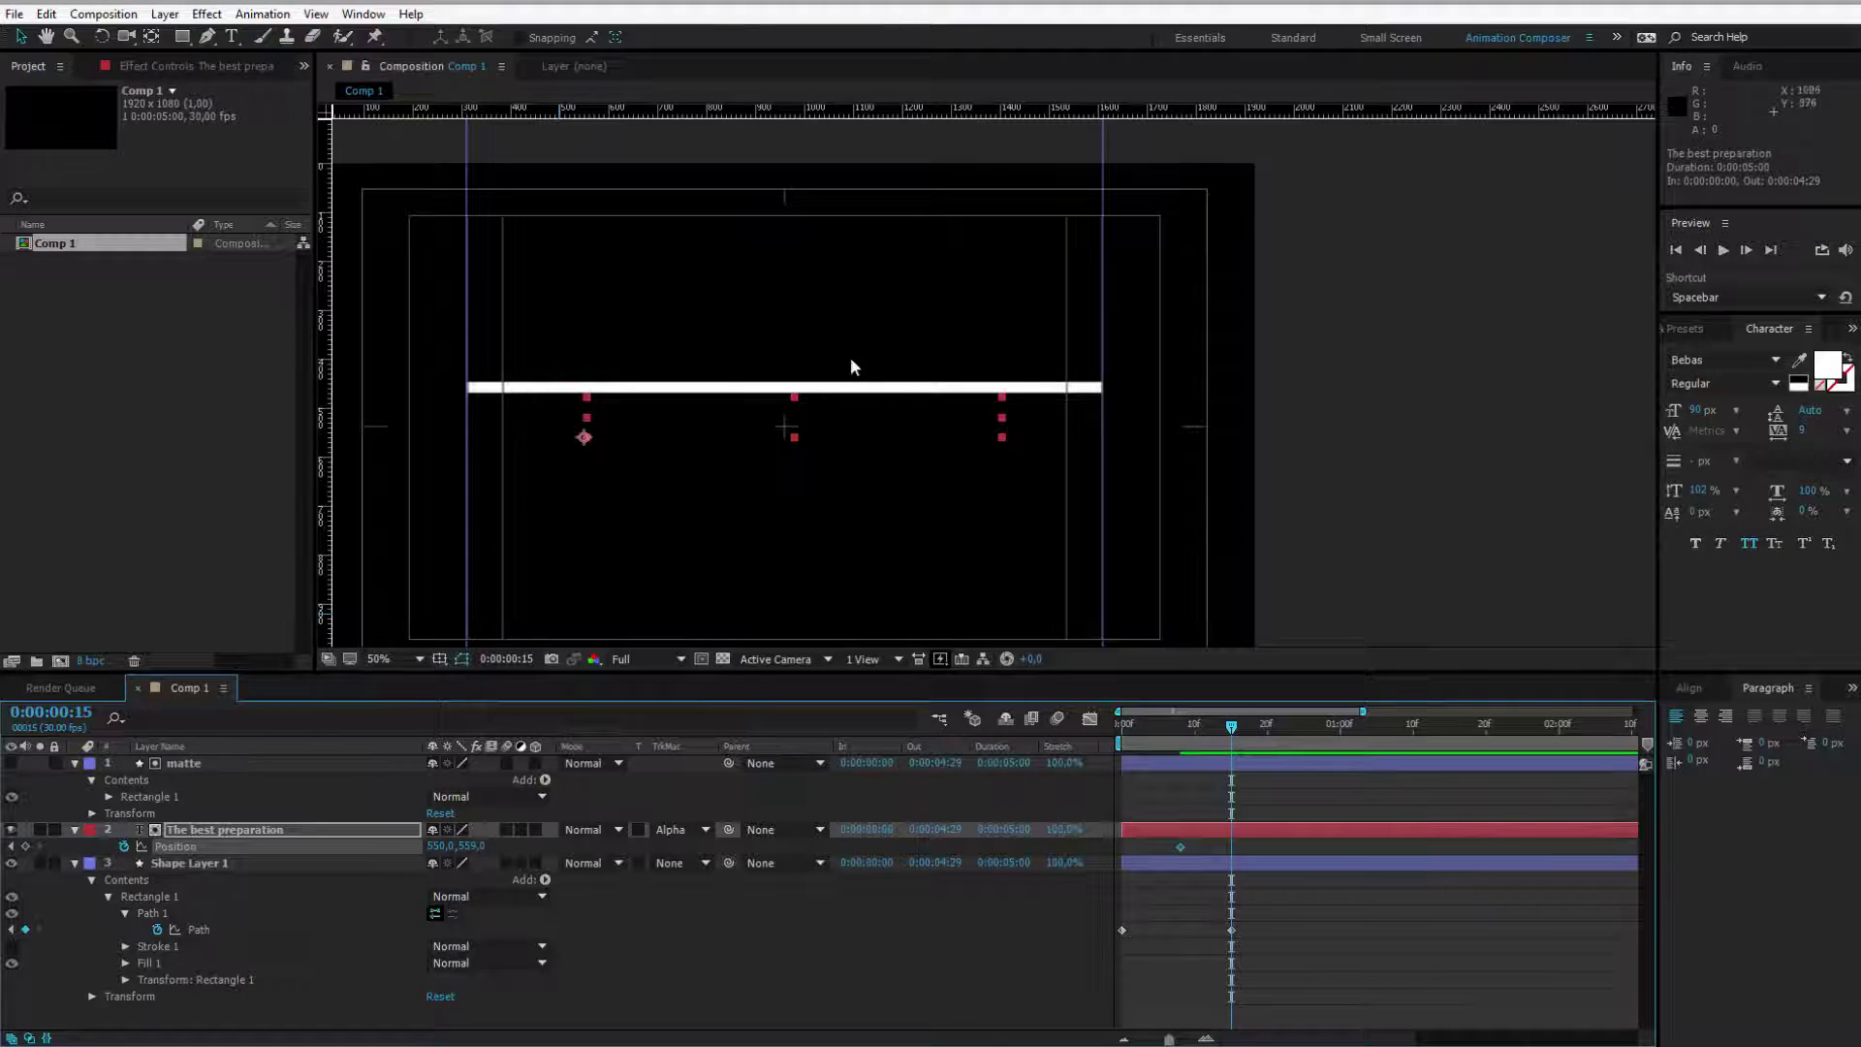
{"action": "left_click_drag", "start_coordinate": [468, 851], "coordinate": [329, 852]}
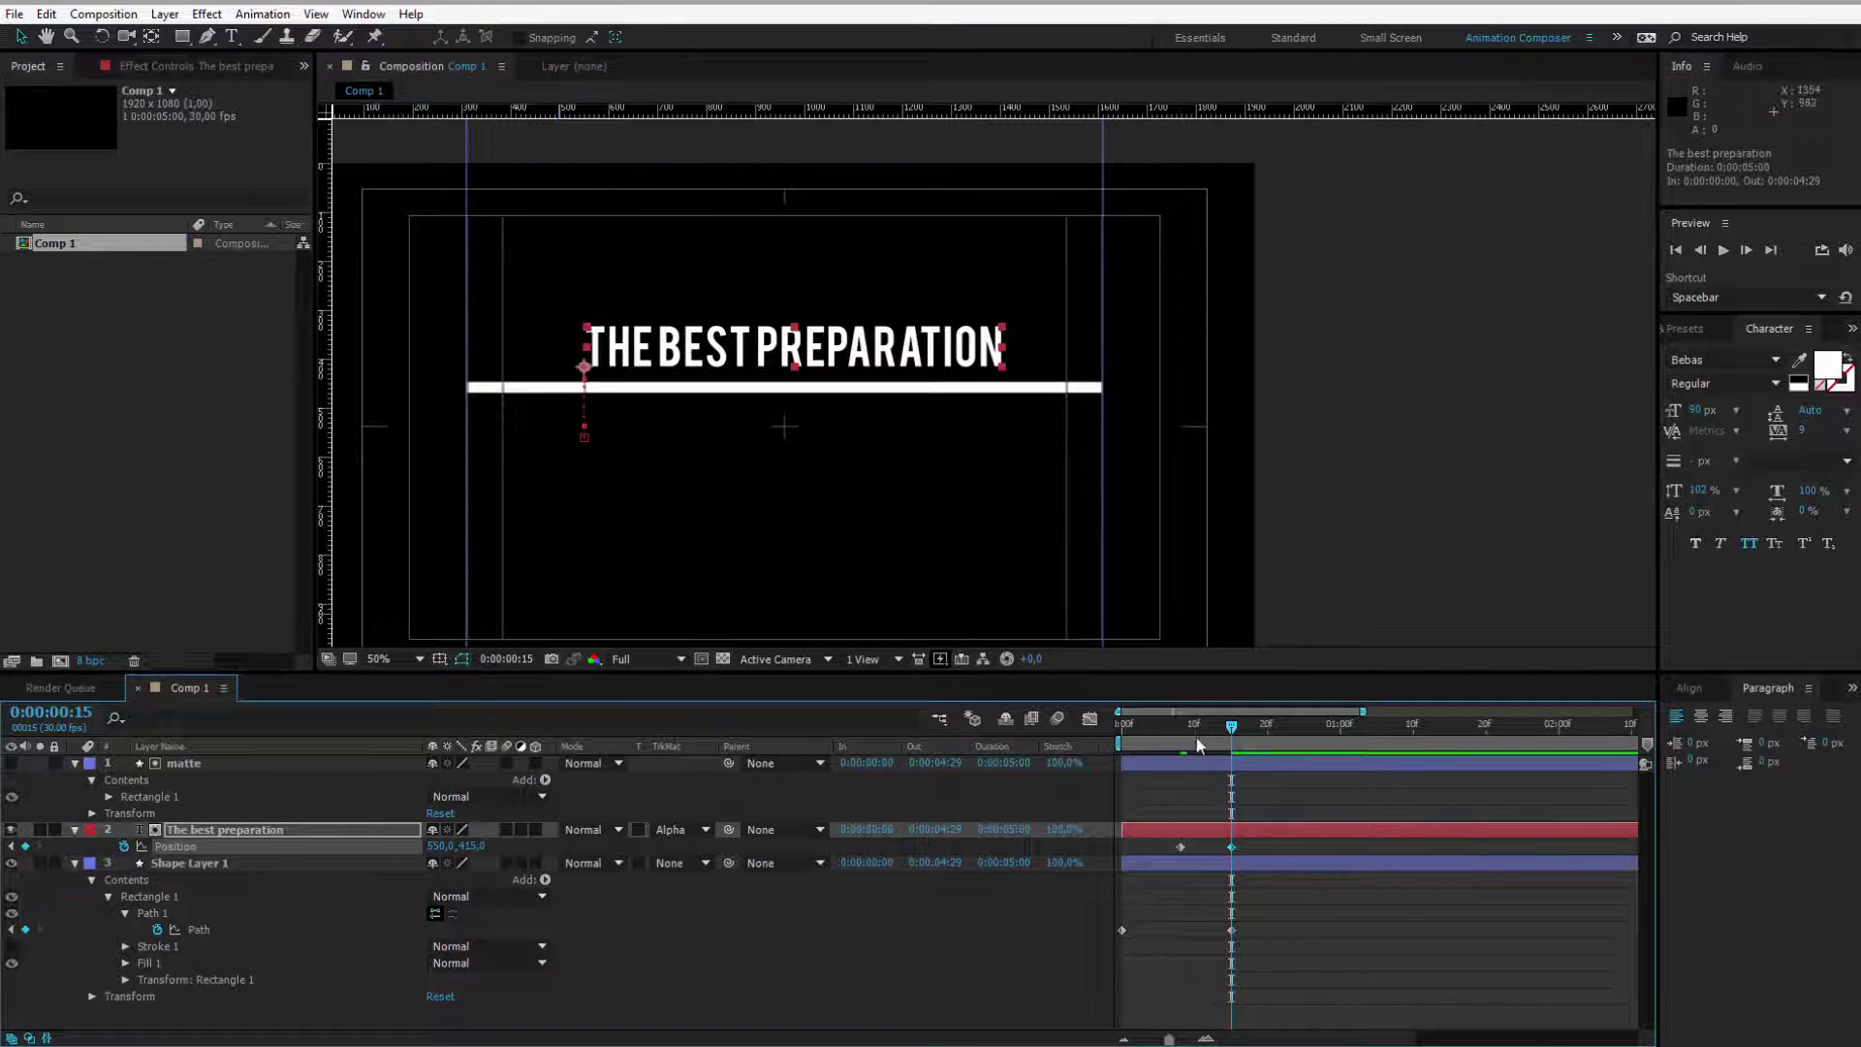
{"action": "key", "text": "space"}
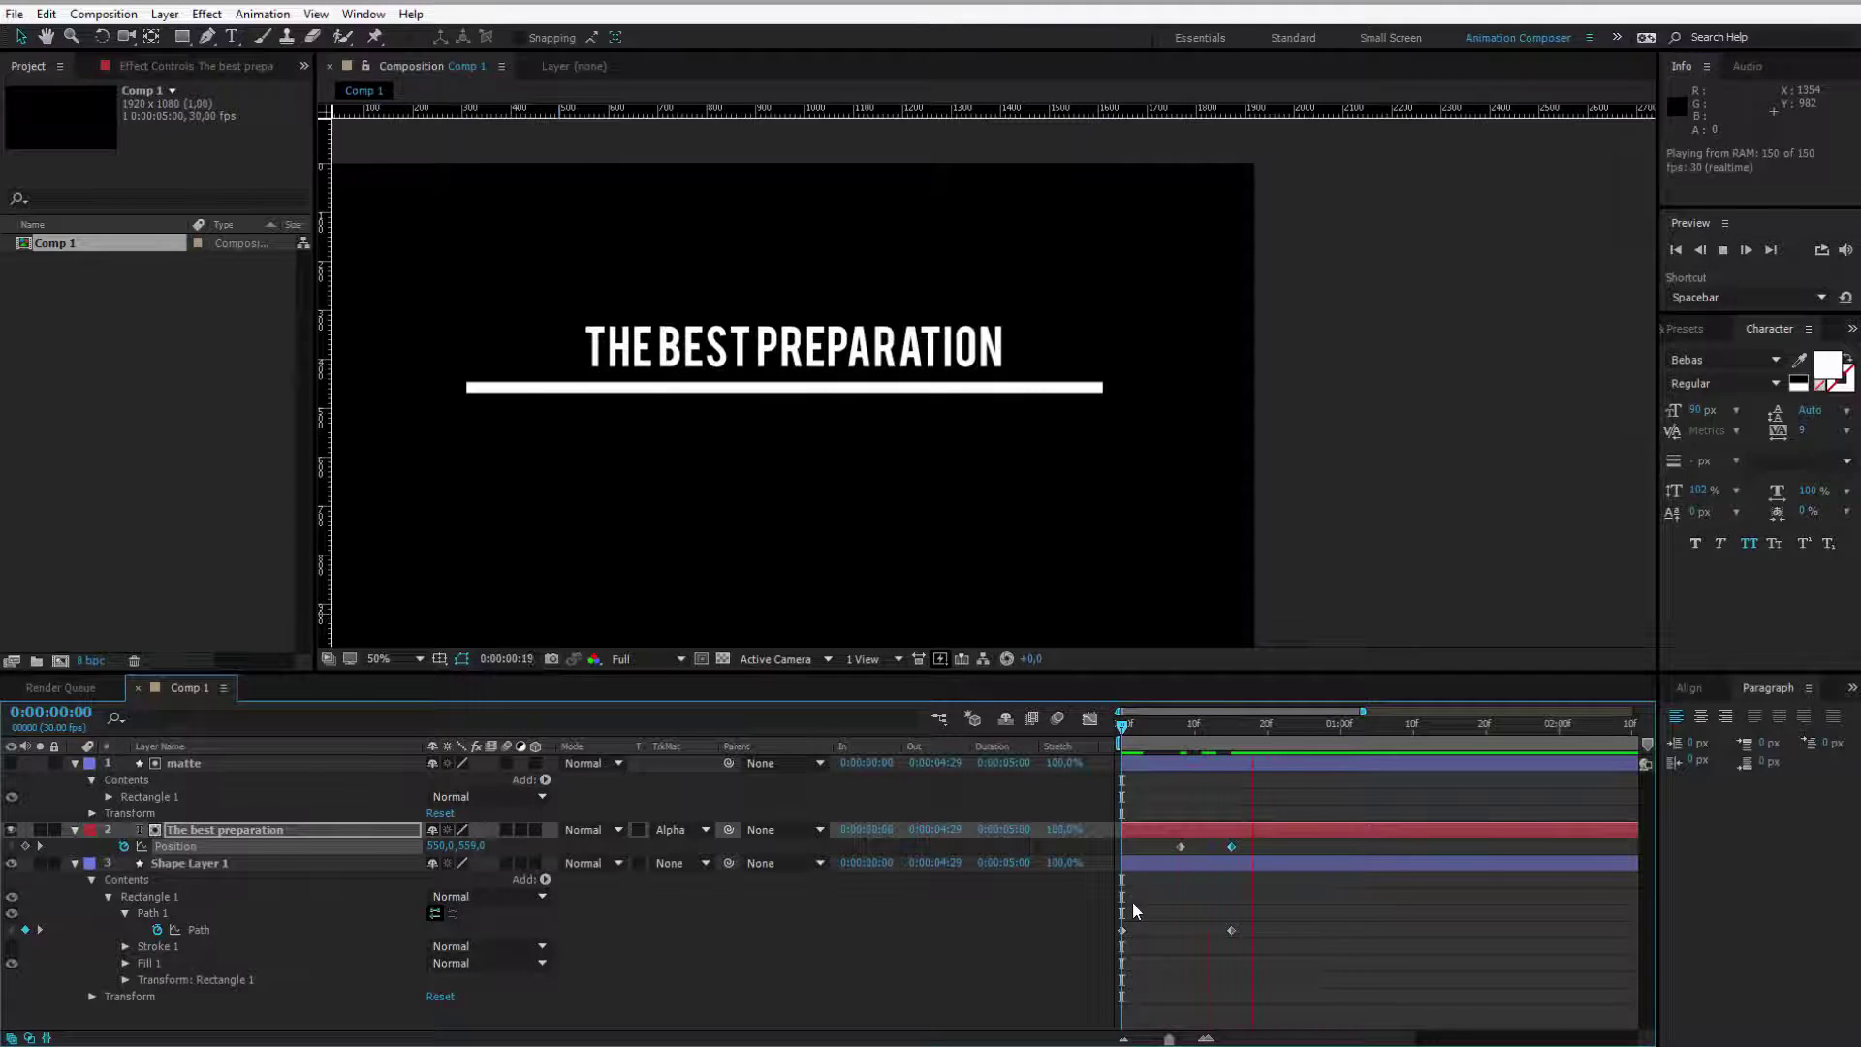
{"action": "key", "text": "space"}
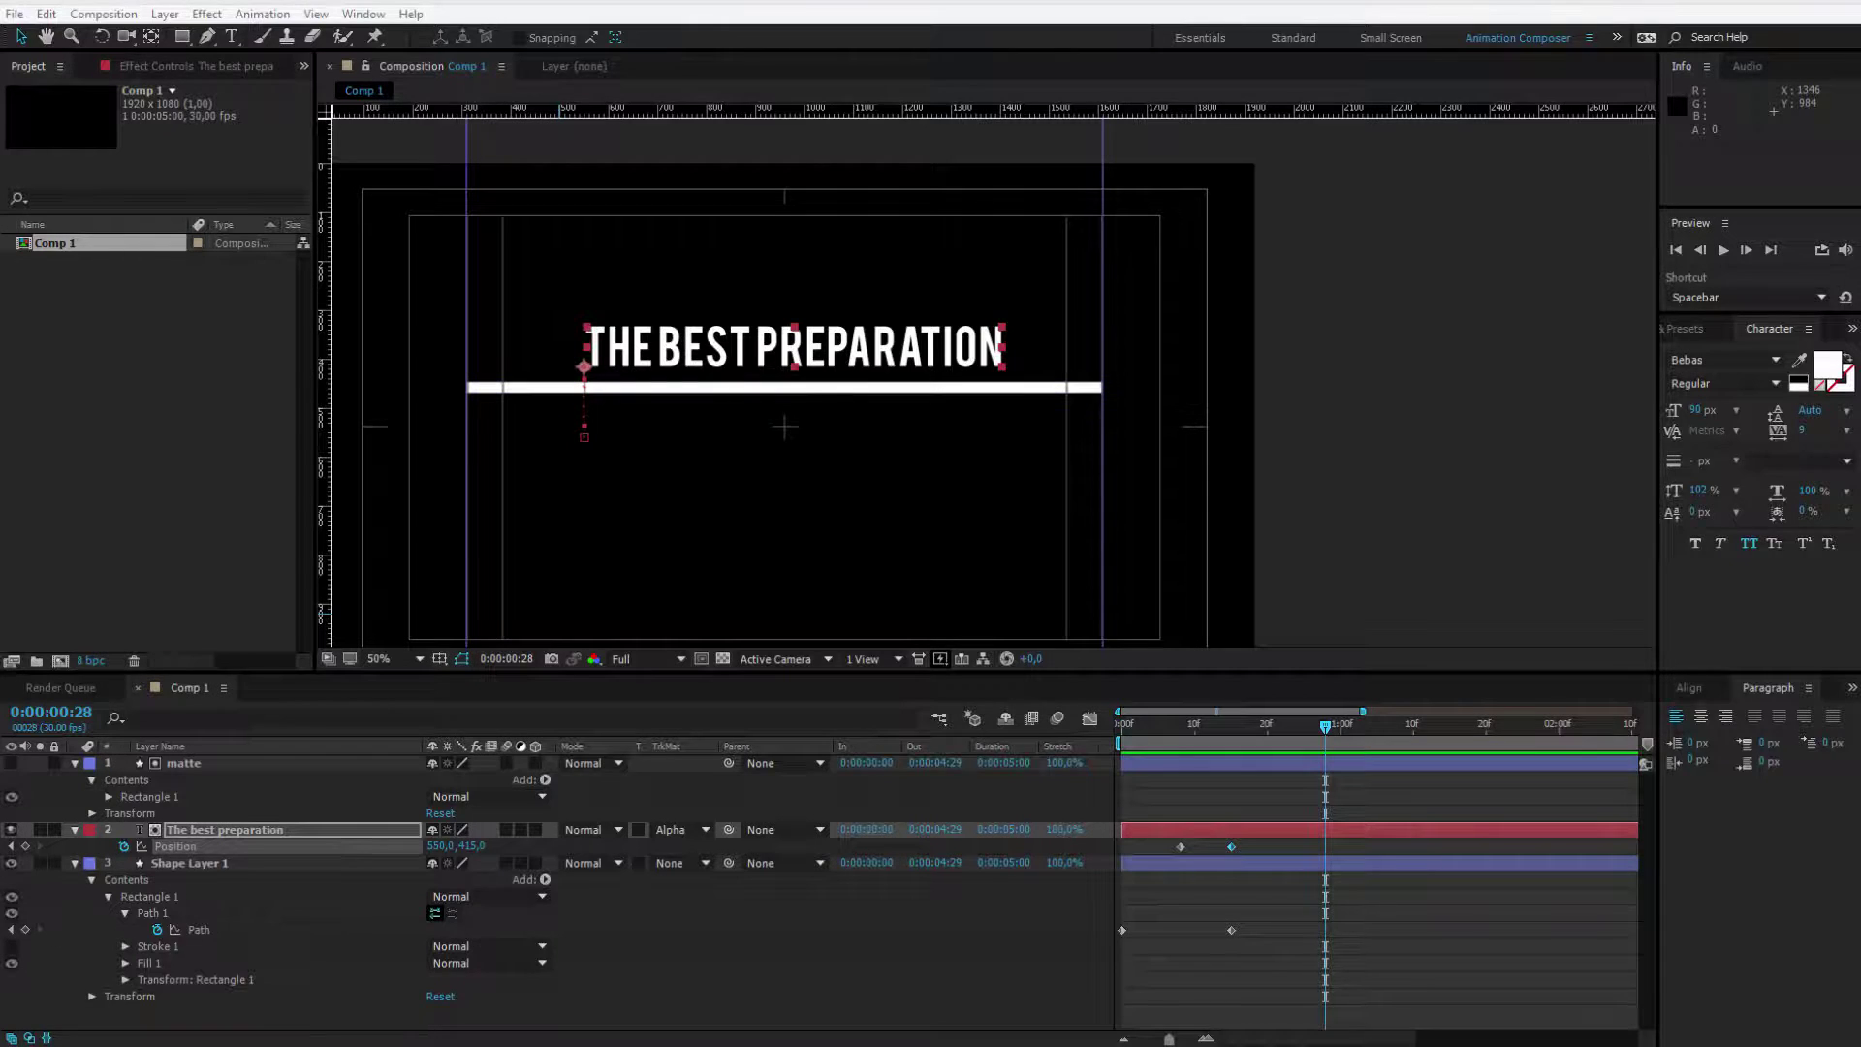
Step: Copy 'for tomorrow' from the quote and paste it into a new text layer below the bar
{"action": "key", "text": "alt+Tab"}
{"action": "left_click", "coordinate": [1267, 502]}
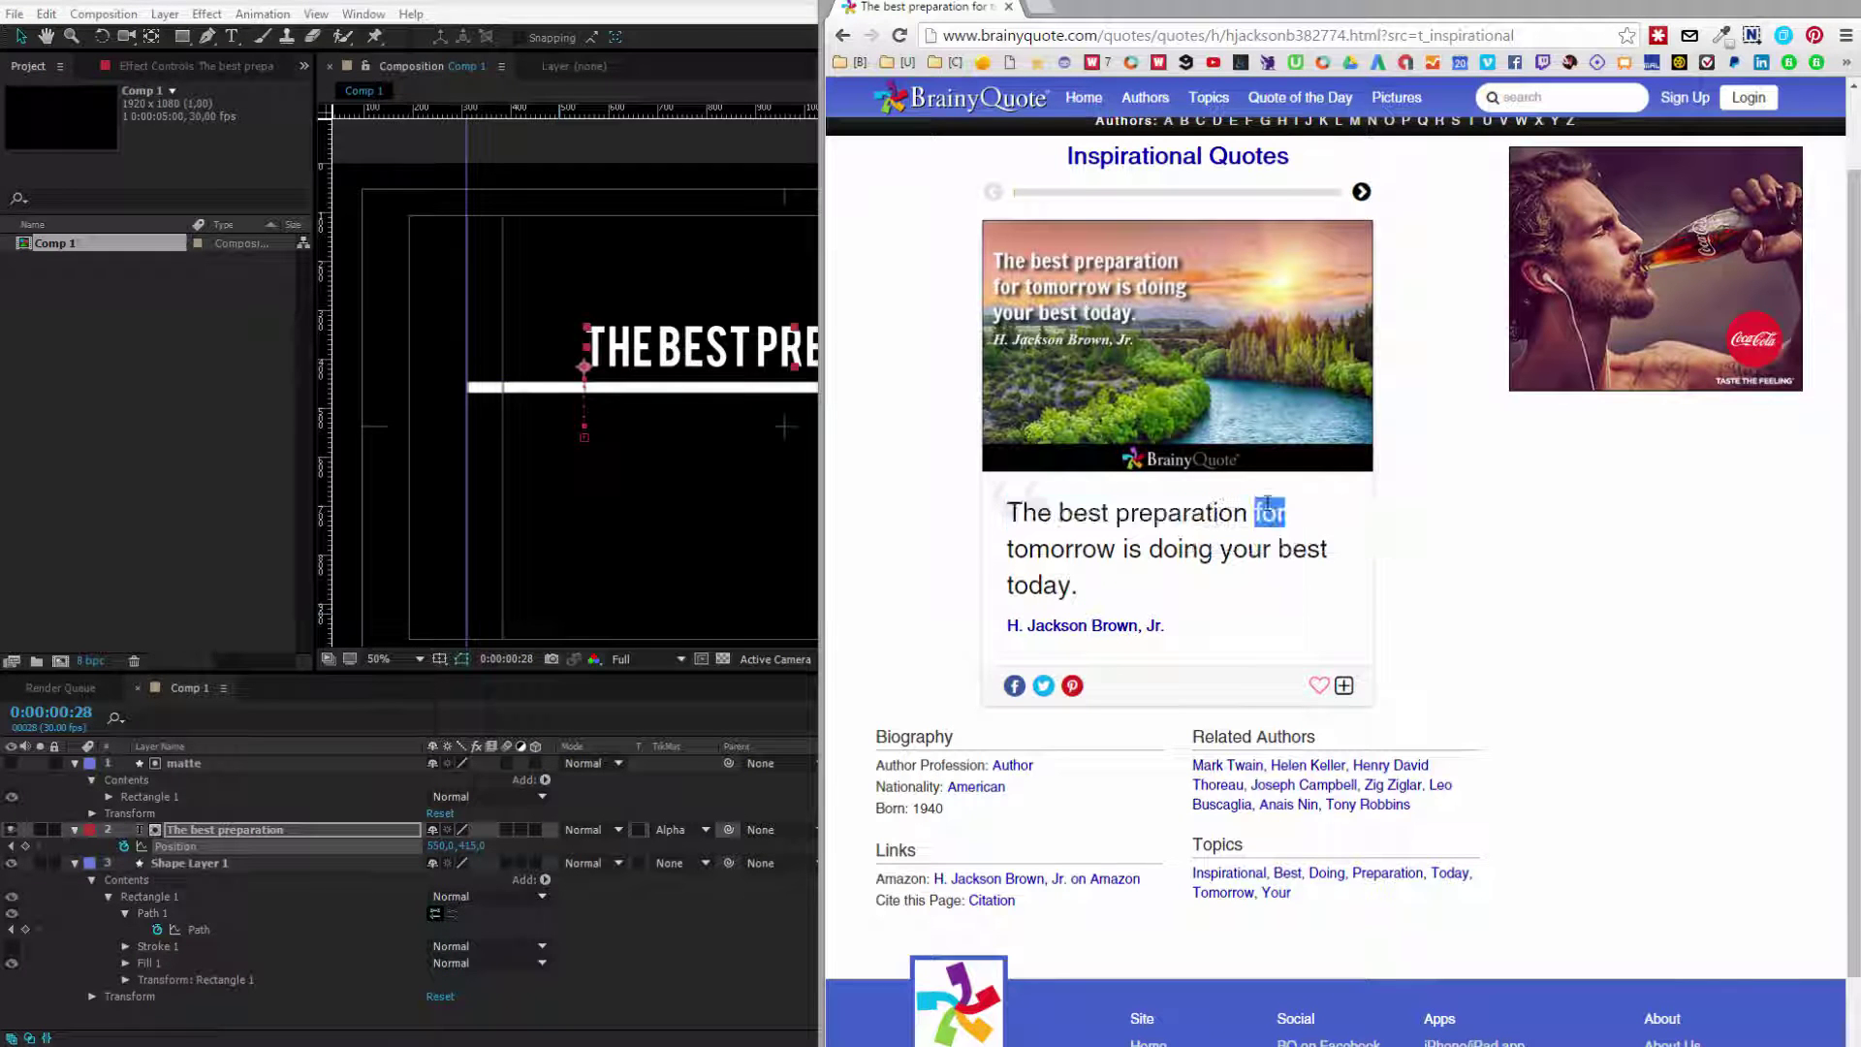
{"action": "left_click_drag", "start_coordinate": [1267, 503], "coordinate": [1116, 550]}
{"action": "key", "text": "ctrl+c"}
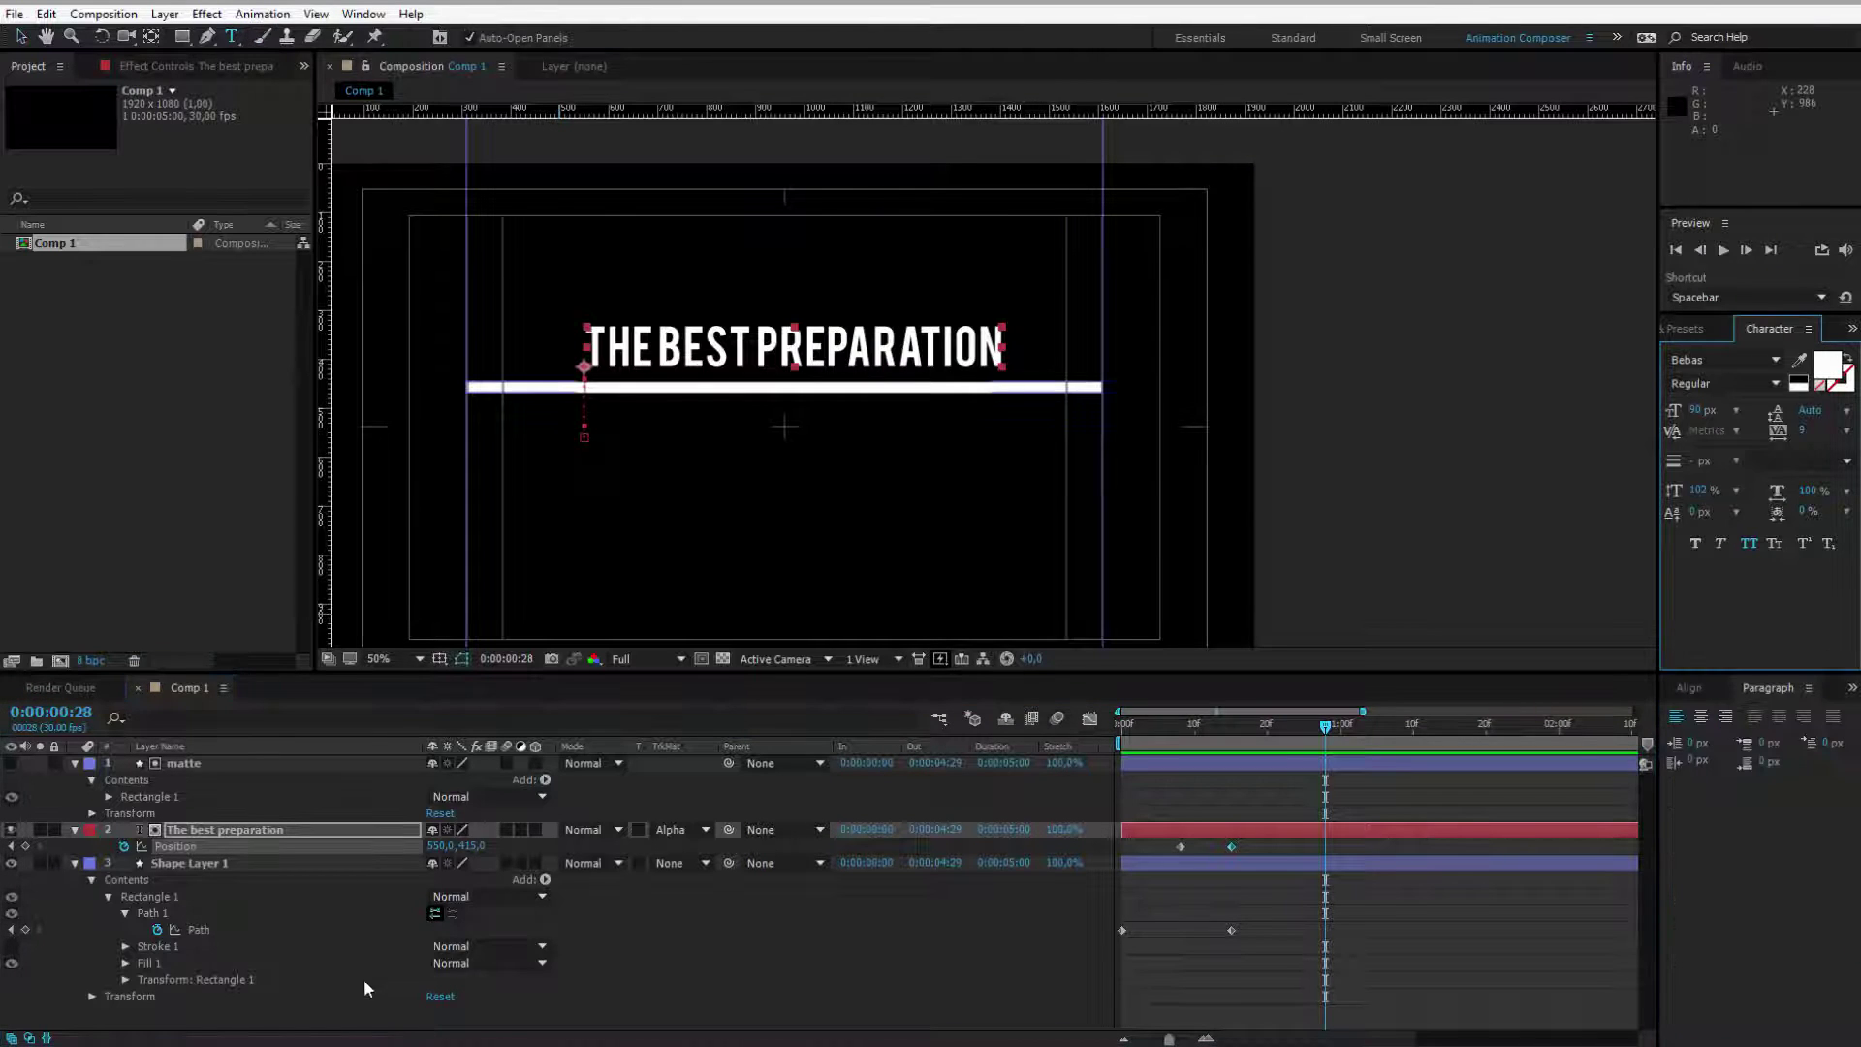
{"action": "left_click", "coordinate": [349, 1015]}
{"action": "left_click", "coordinate": [659, 441]}
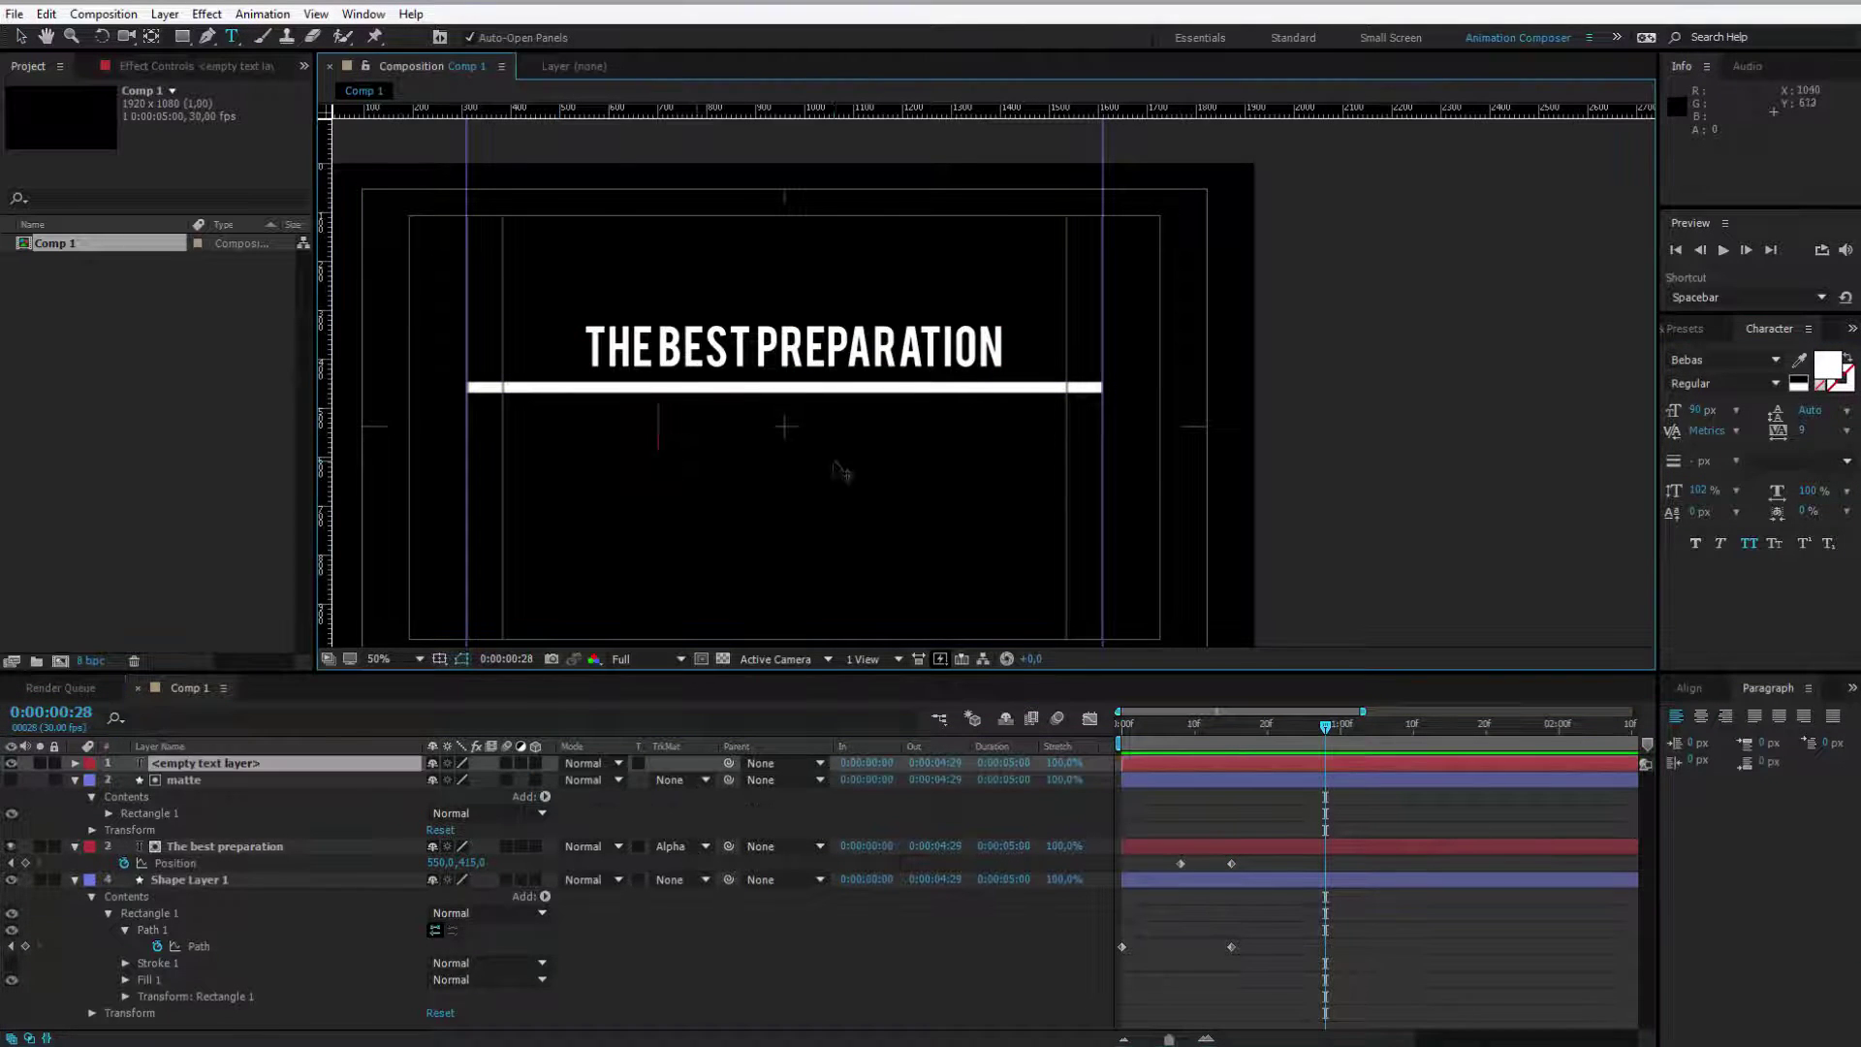
{"action": "key", "text": "ctrl+v"}
{"action": "left_click", "coordinate": [20, 36]}
{"action": "mouse_move", "coordinate": [761, 435]}
{"action": "left_mouse_down"}
{"action": "mouse_move", "coordinate": [760, 461]}
{"action": "mouse_move", "coordinate": [762, 443]}
{"action": "left_mouse_up"}
Step: Centre both the FOR TOMORROW and title lines horizontally in the composition
{"action": "left_click", "coordinate": [1710, 689]}
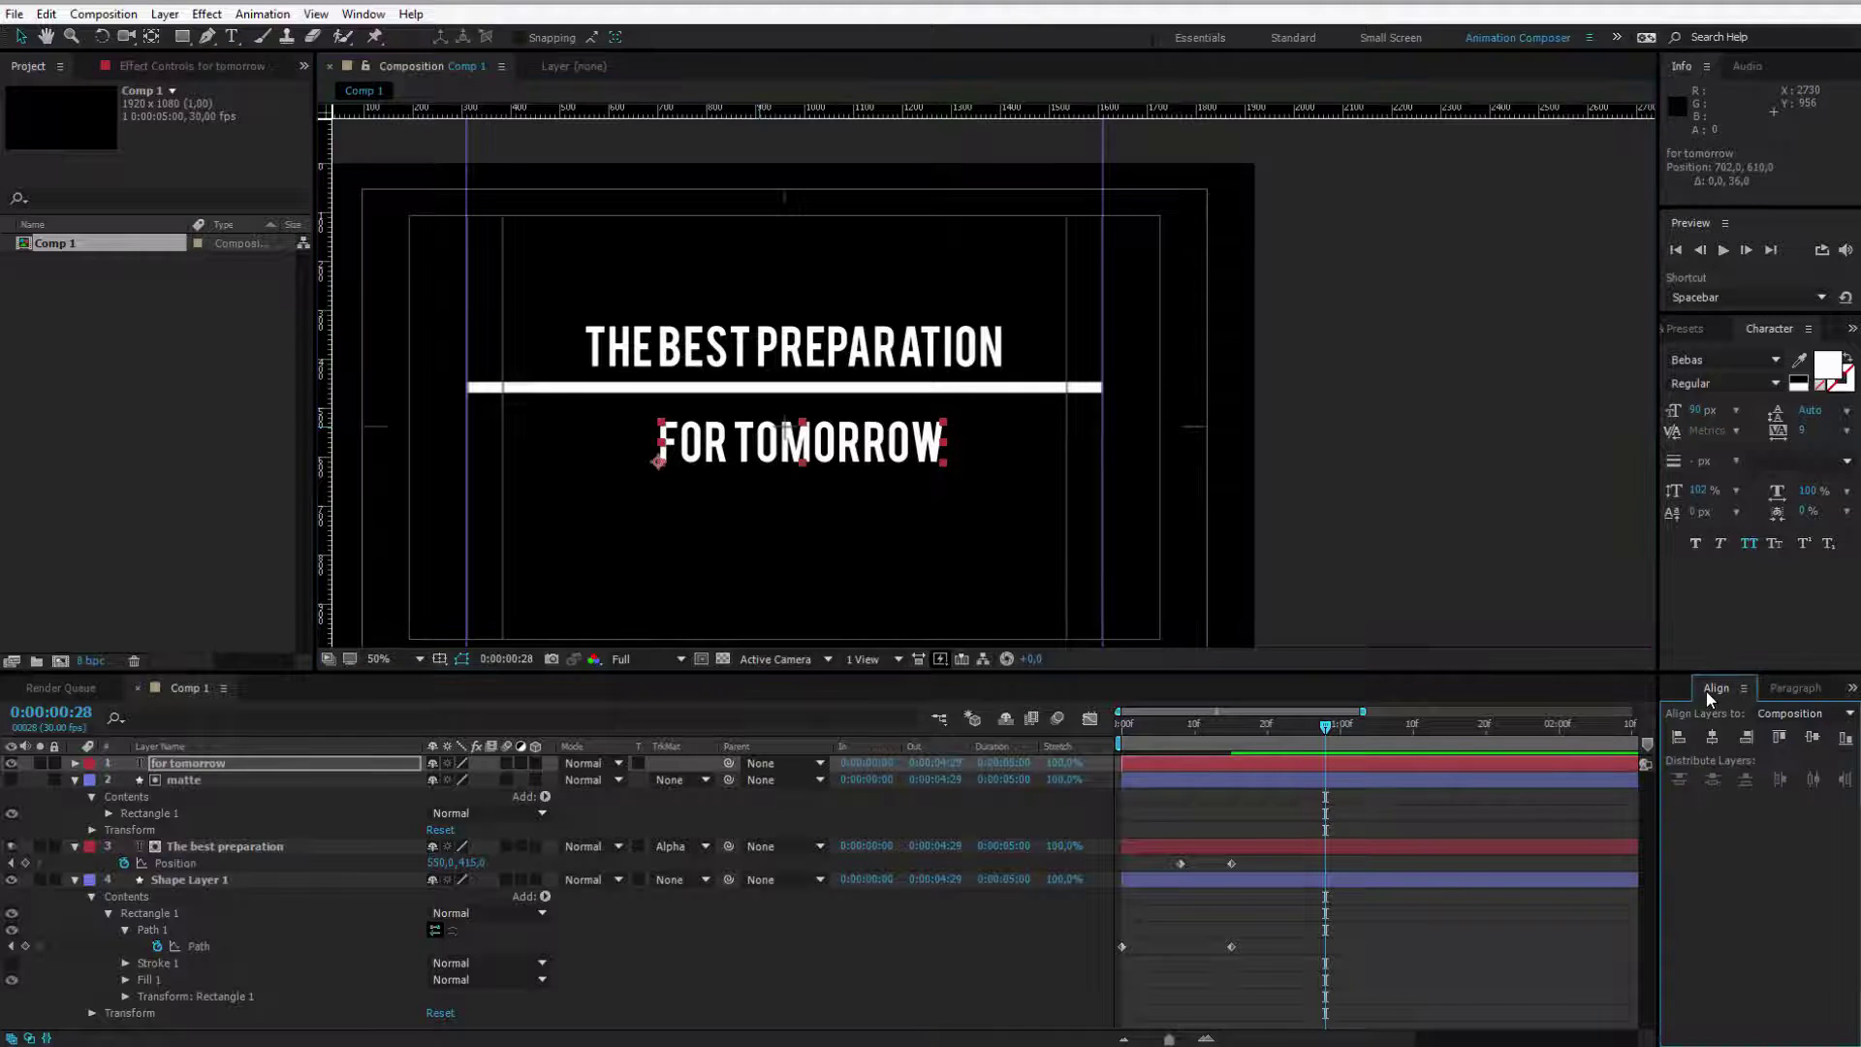
{"action": "left_click", "coordinate": [1711, 737]}
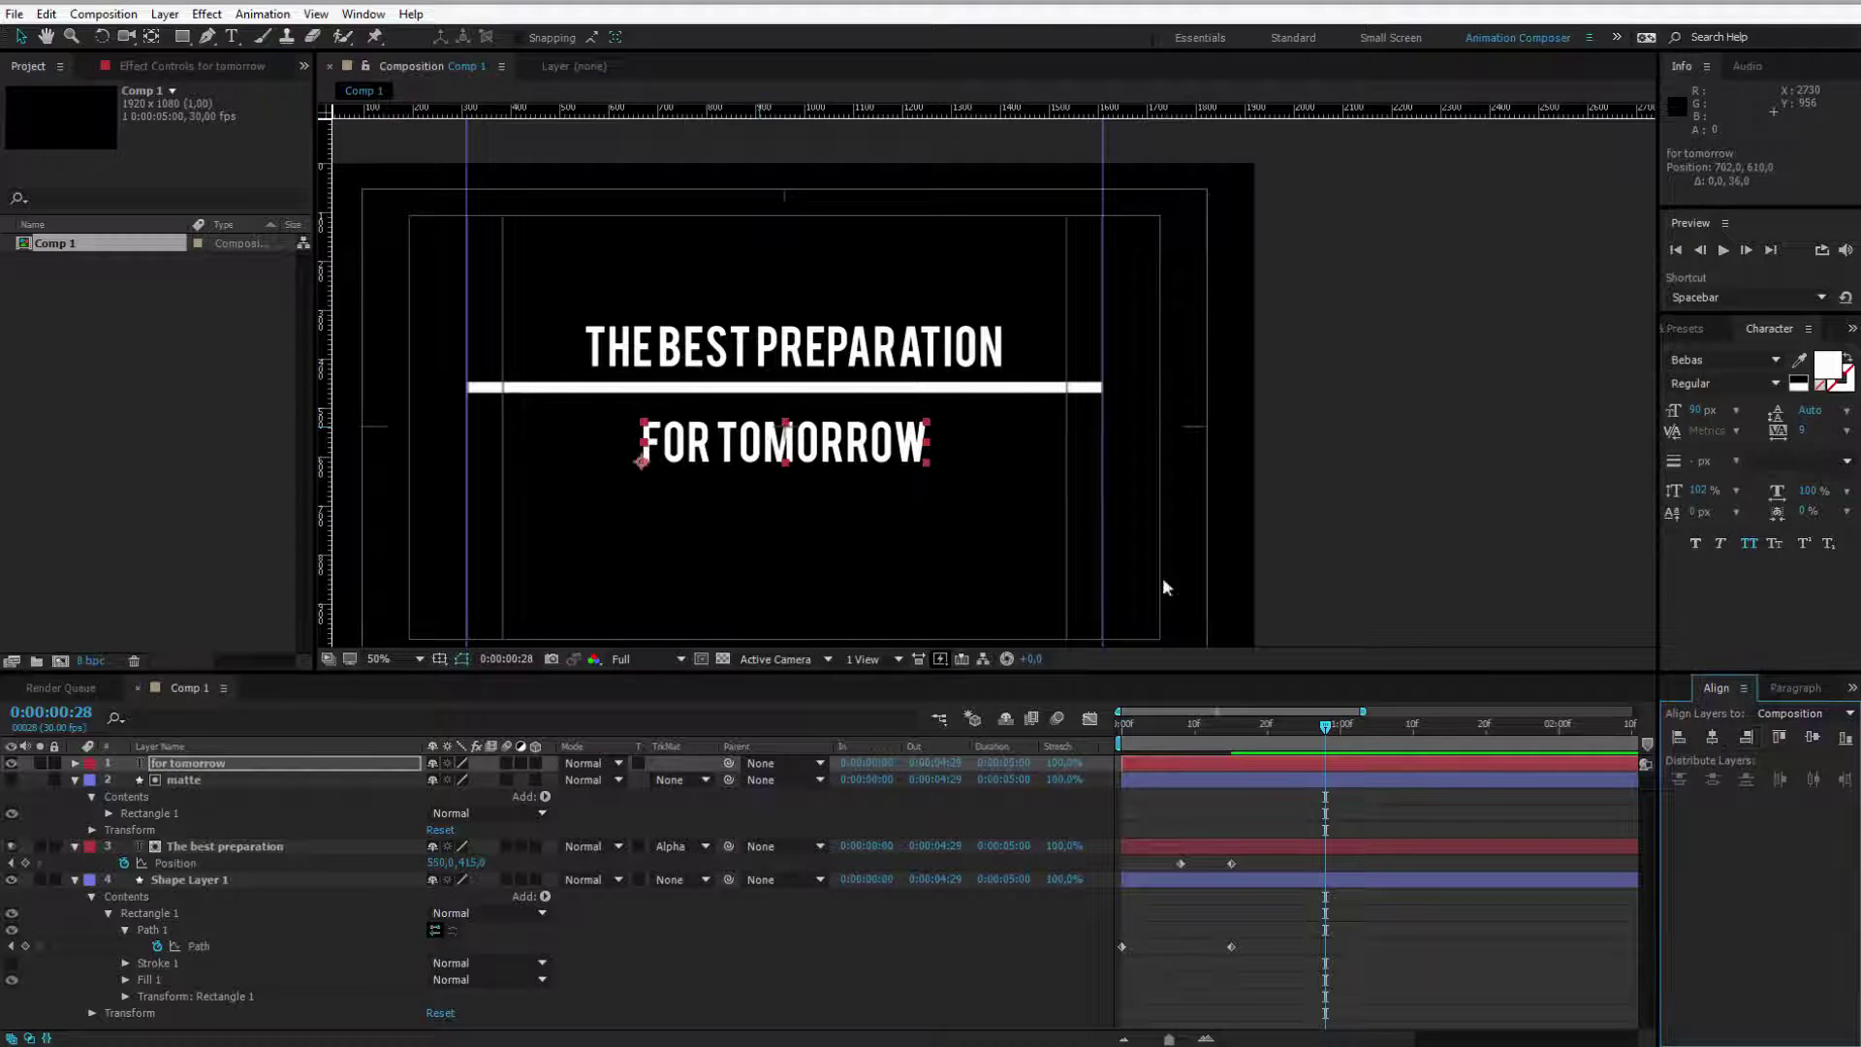
{"action": "left_click", "coordinate": [755, 364]}
{"action": "left_click", "coordinate": [1711, 737]}
{"action": "left_click", "coordinate": [761, 462]}
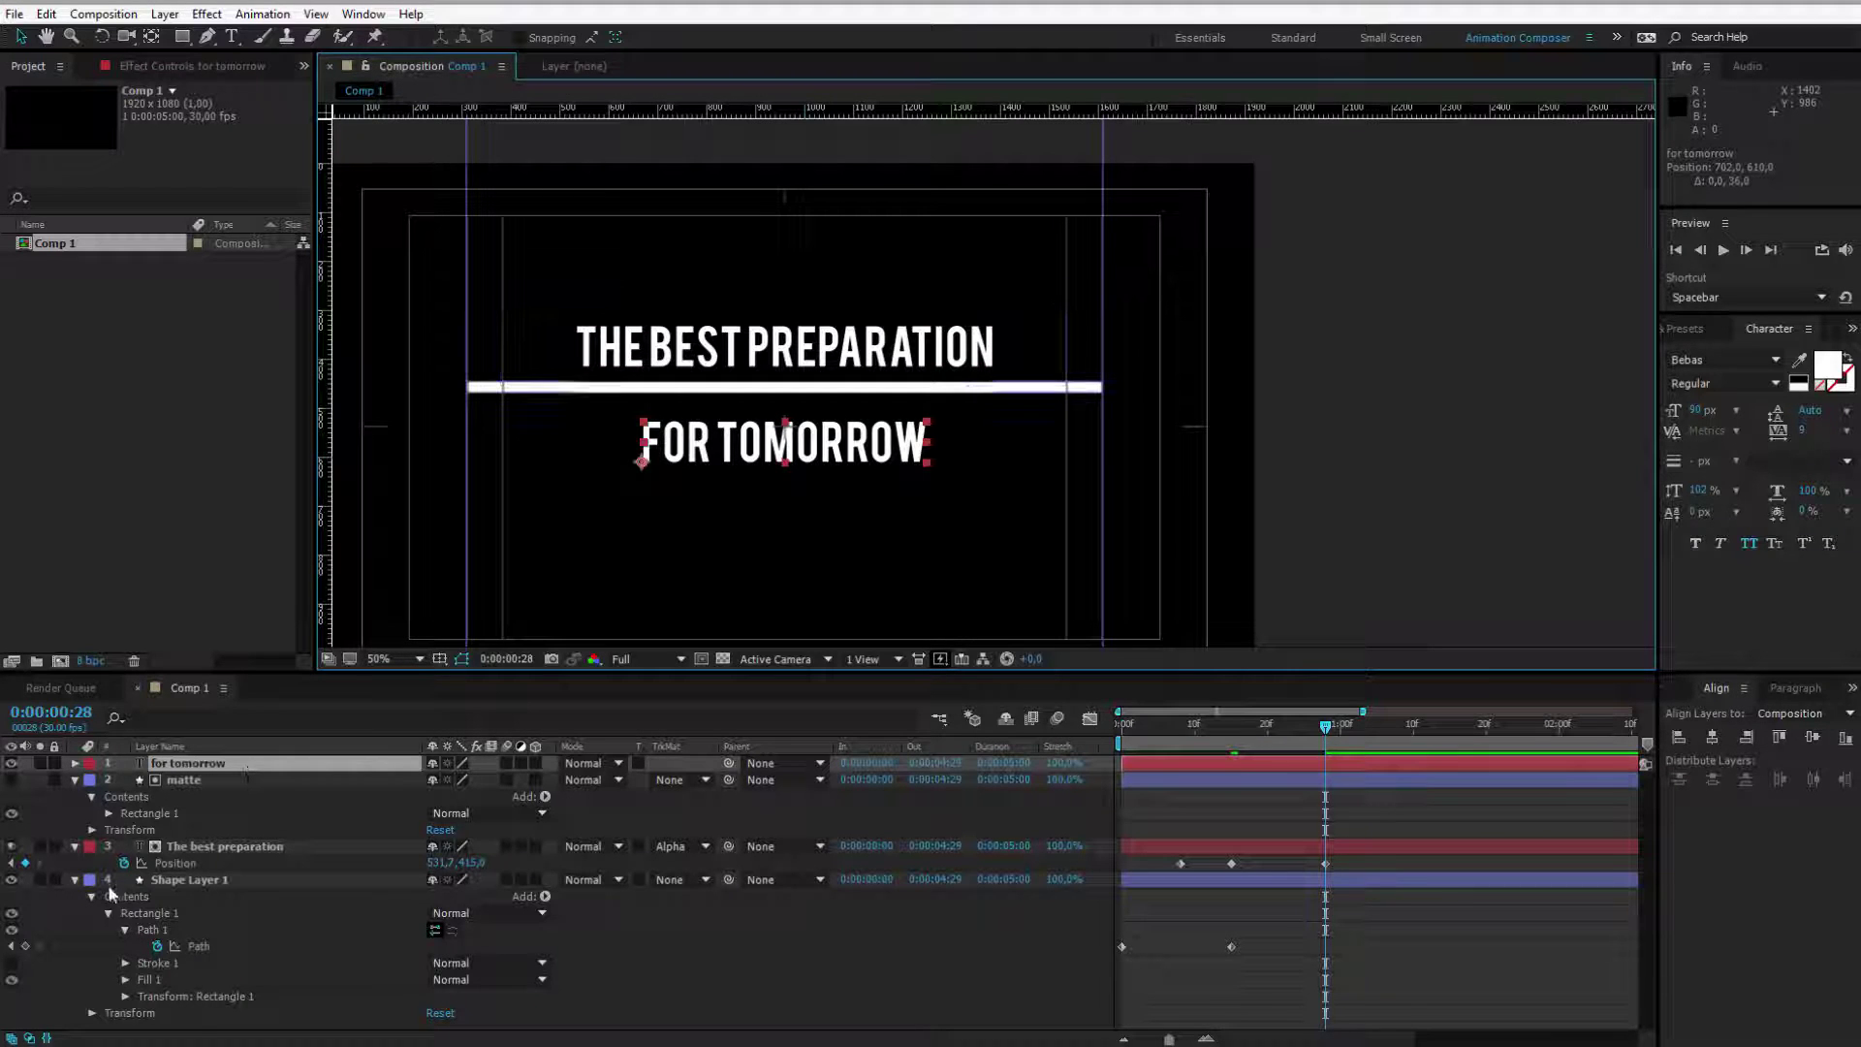
Step: Move the for tomorrow layer to the stack's bottom and trim its in-point to 0:00:00:28
{"action": "left_click", "coordinate": [75, 779]}
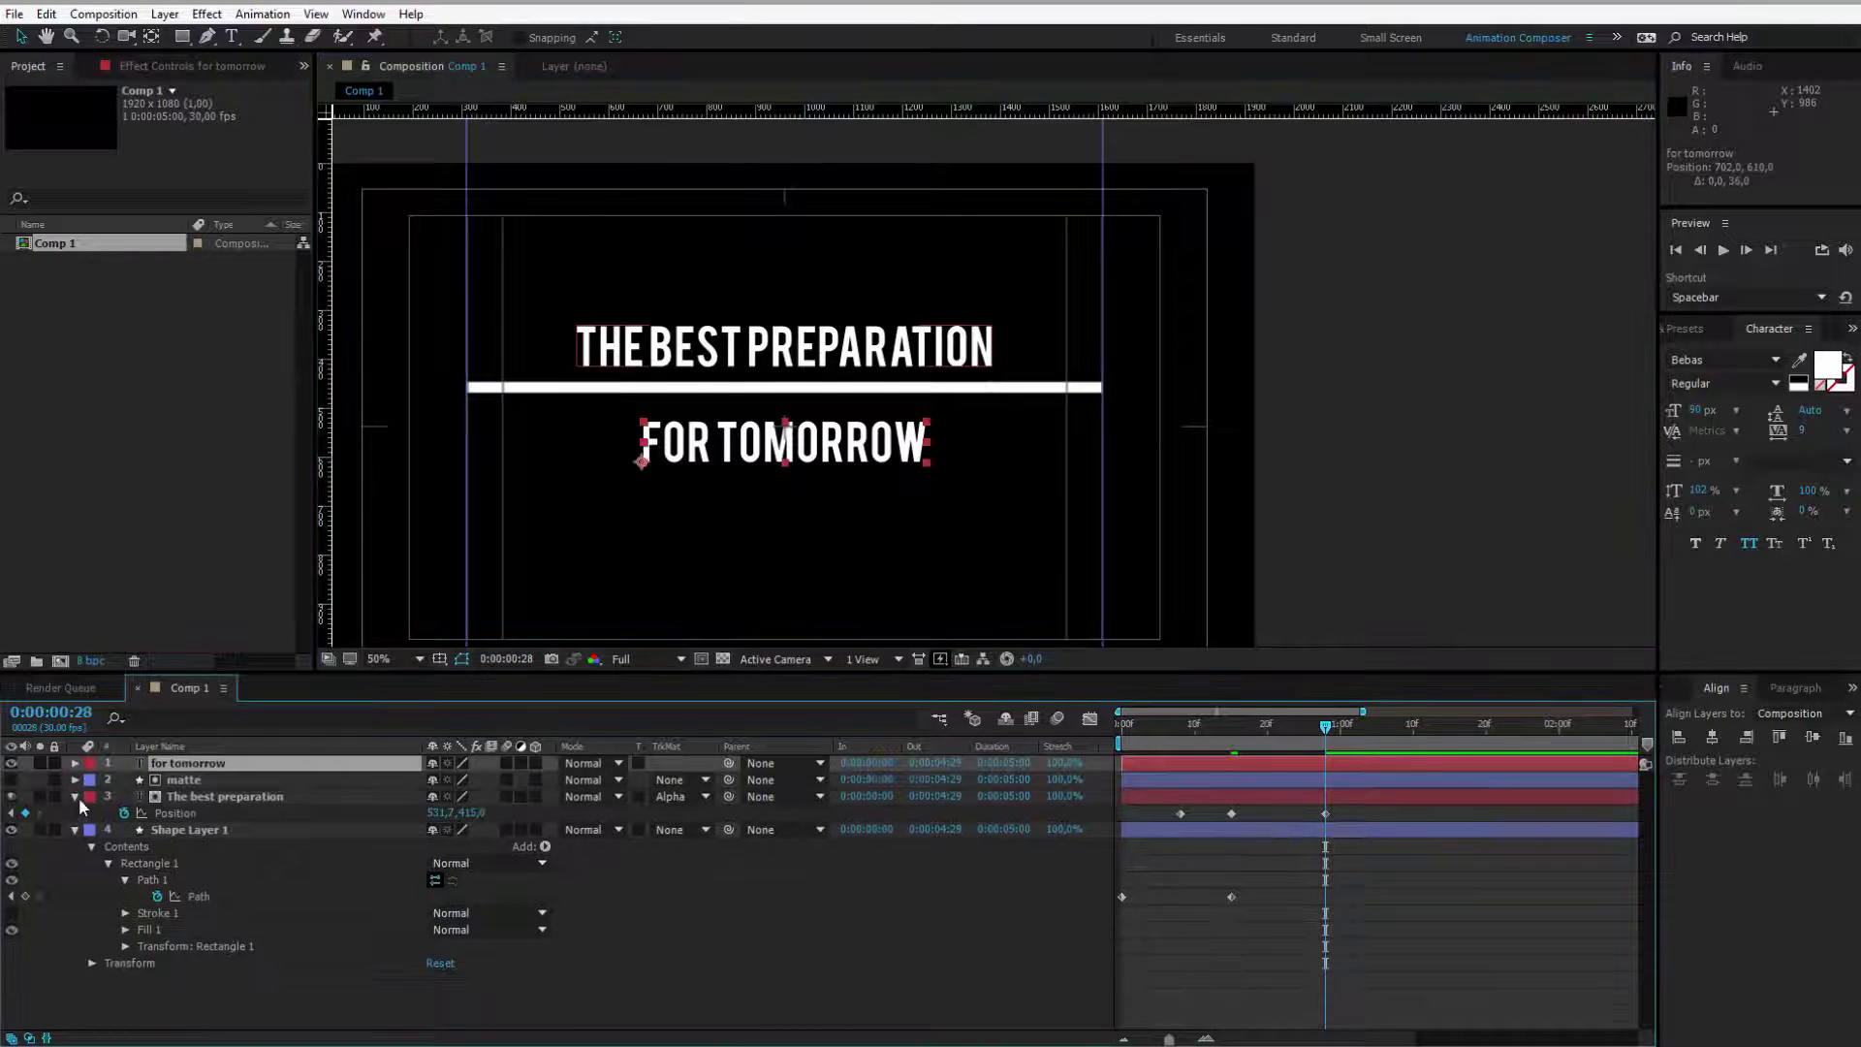
{"action": "left_click", "coordinate": [77, 795]}
{"action": "left_click_drag", "start_coordinate": [235, 769], "coordinate": [275, 958]}
{"action": "left_click_drag", "start_coordinate": [1127, 948], "coordinate": [1329, 1003]}
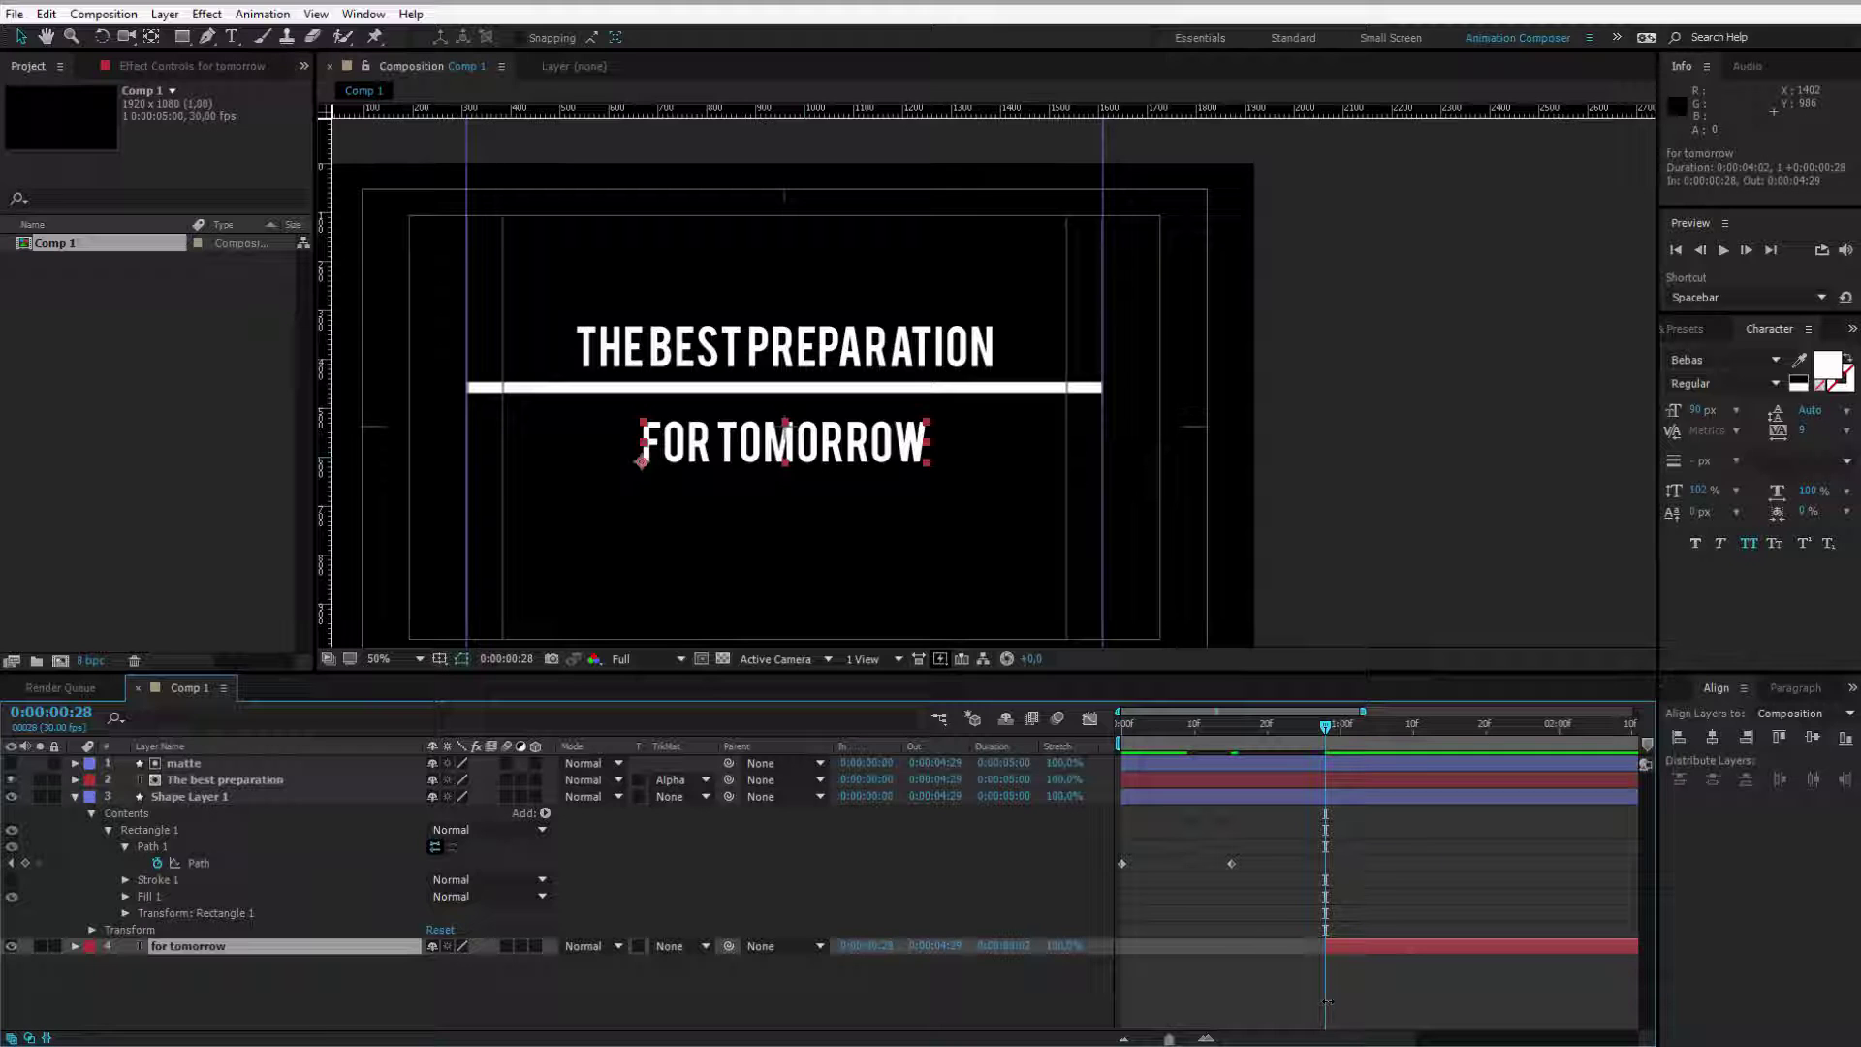
Step: Stretch the white bar's path downward into a tall box, adding a Path keyframe
{"action": "left_click", "coordinate": [1206, 795]}
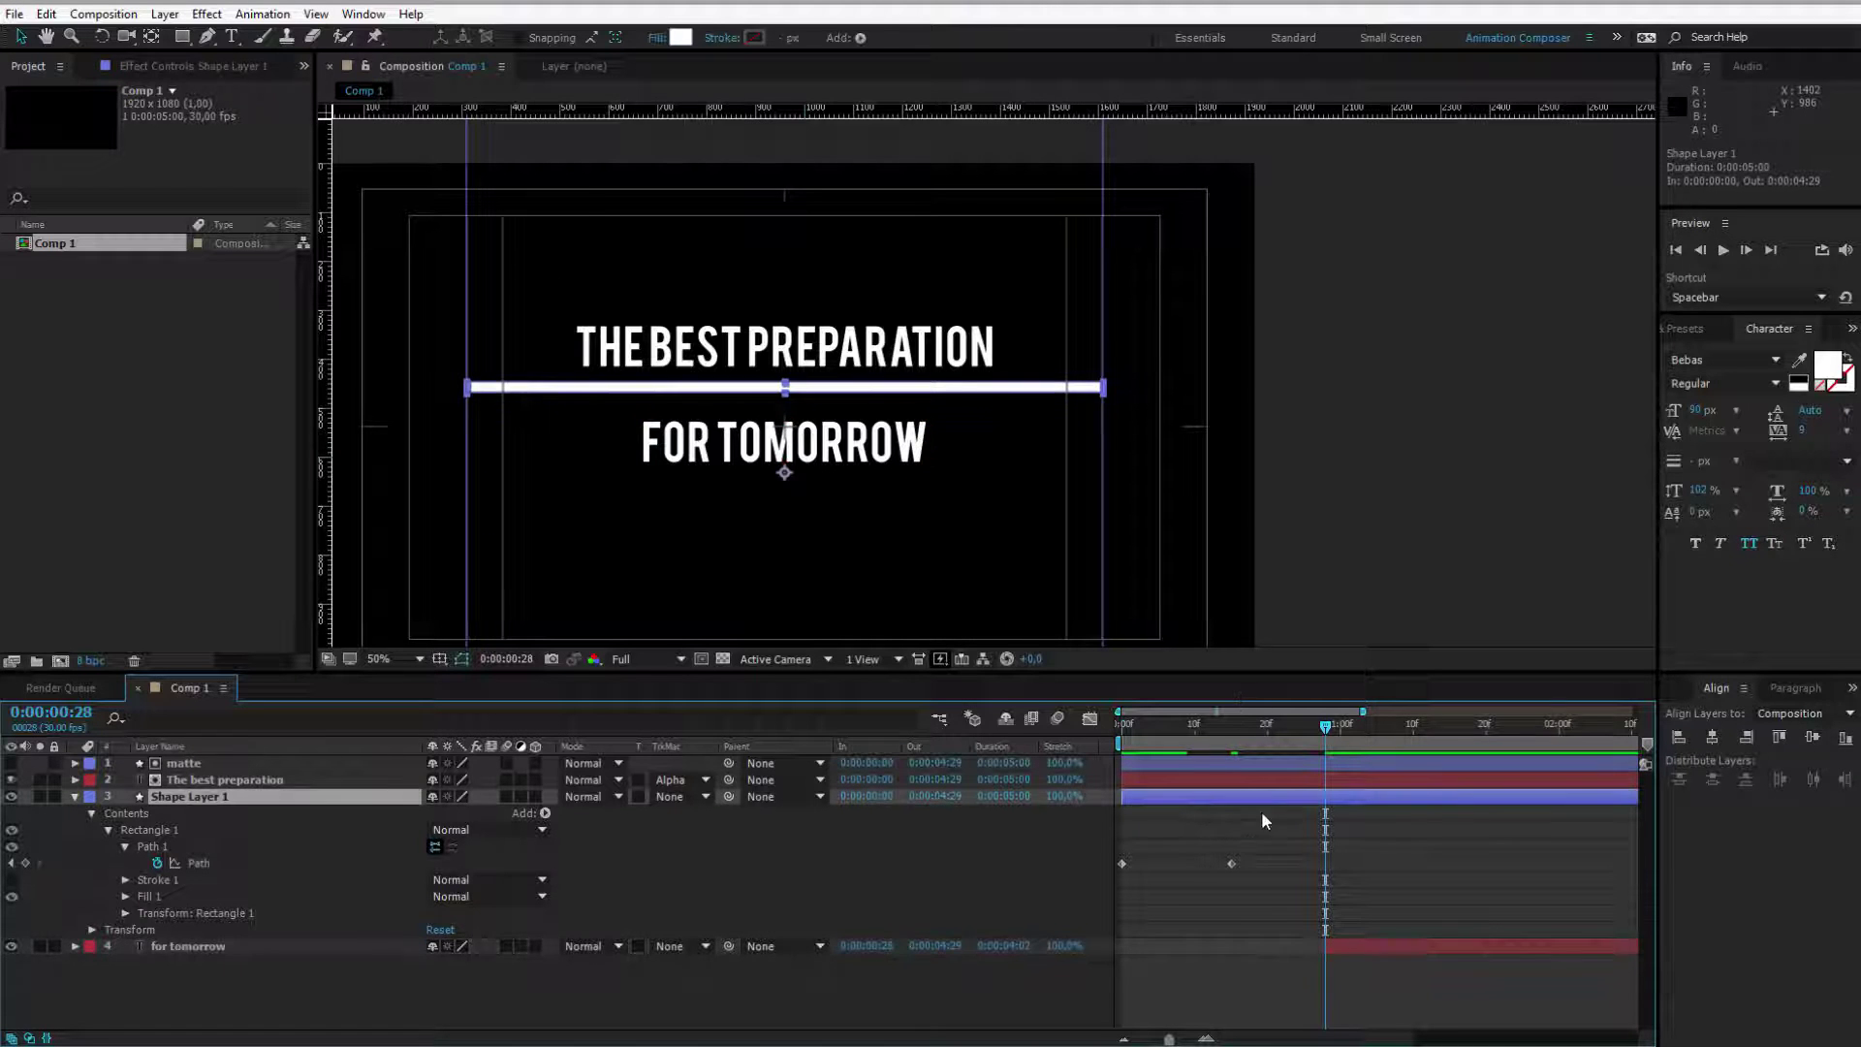
{"action": "left_click", "coordinate": [1276, 840]}
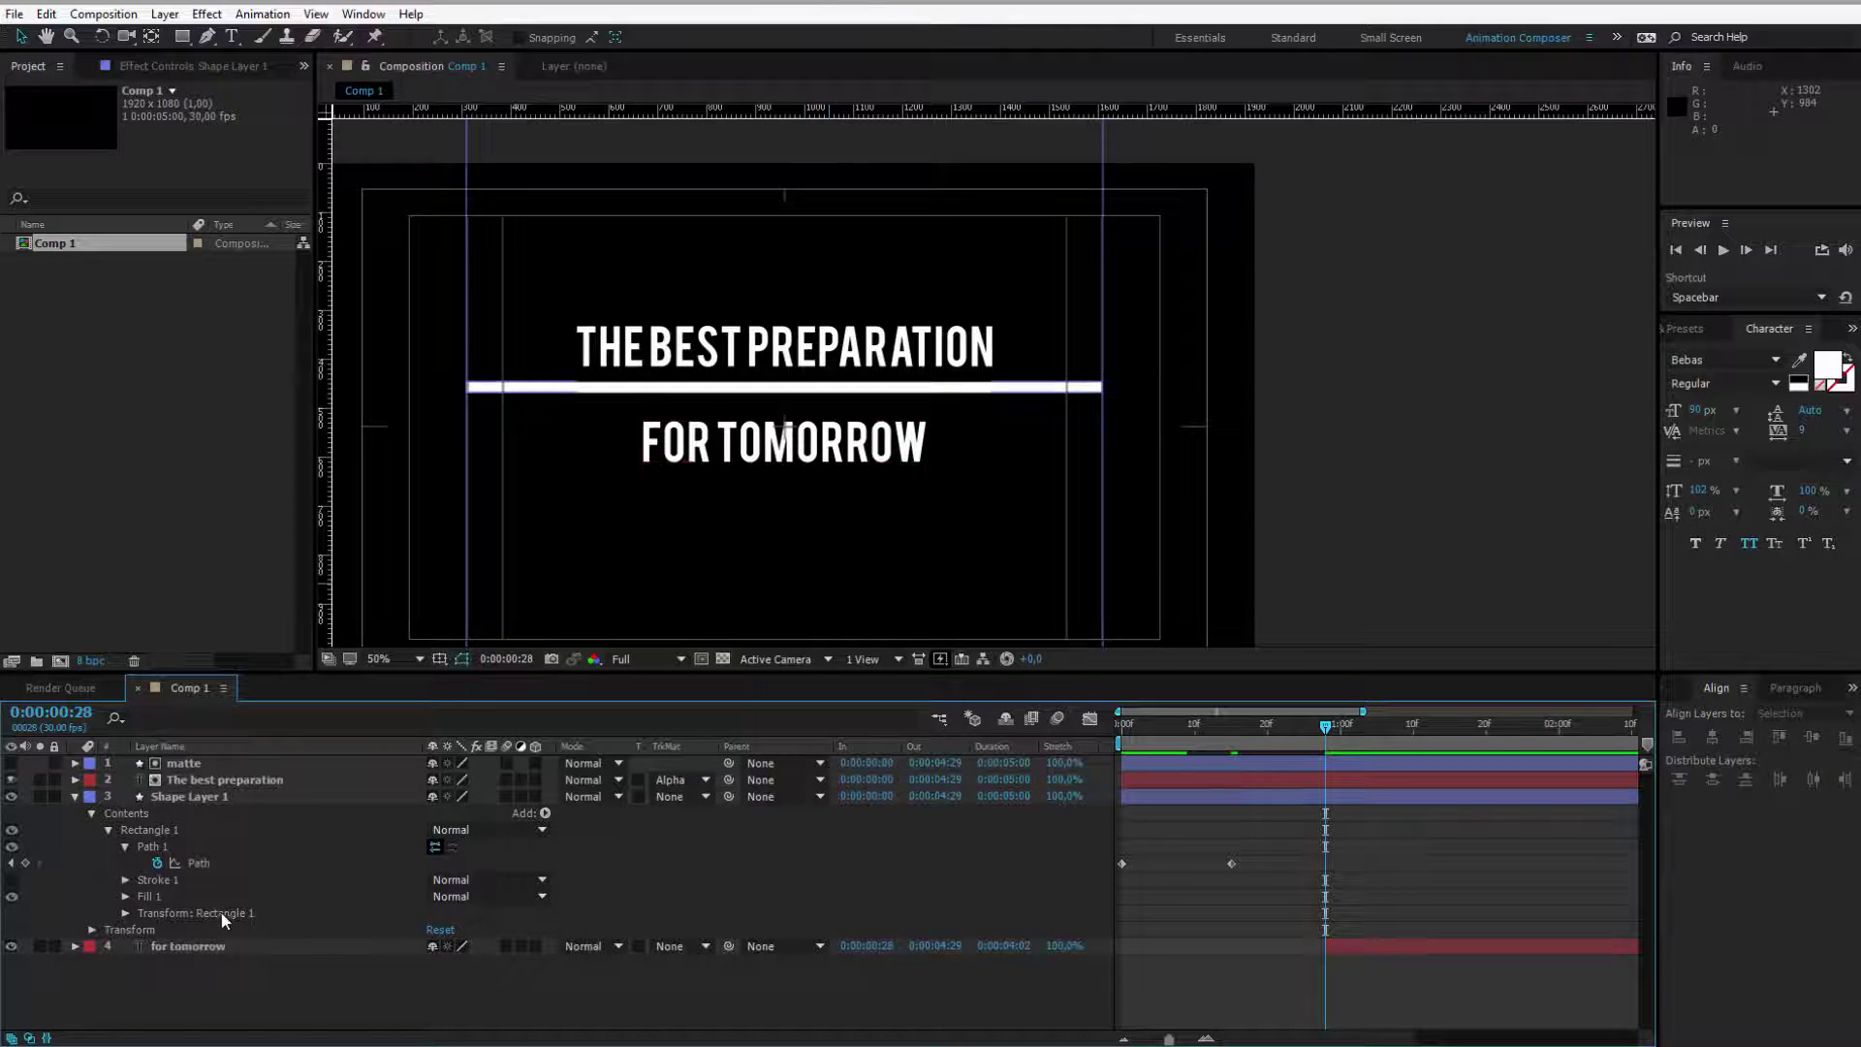
{"action": "left_click", "coordinate": [221, 862]}
{"action": "left_click", "coordinate": [770, 392]}
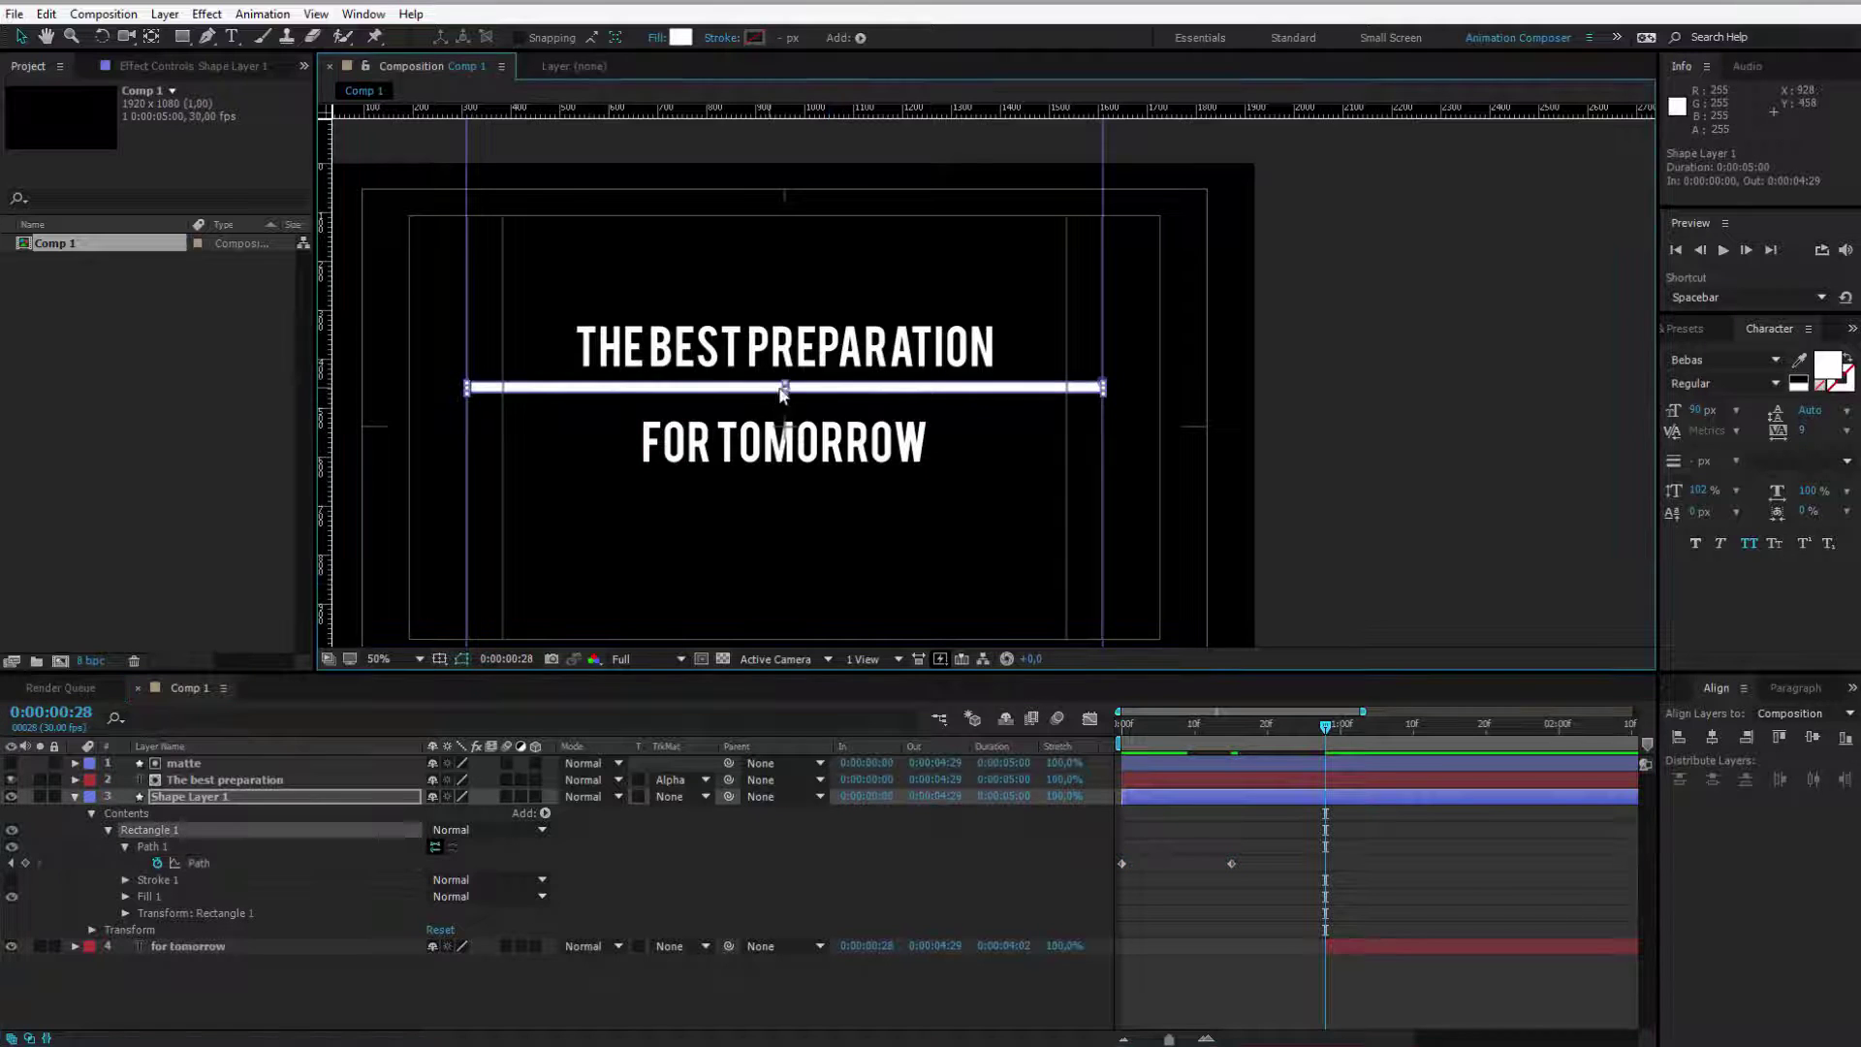
{"action": "key", "text": "period"}
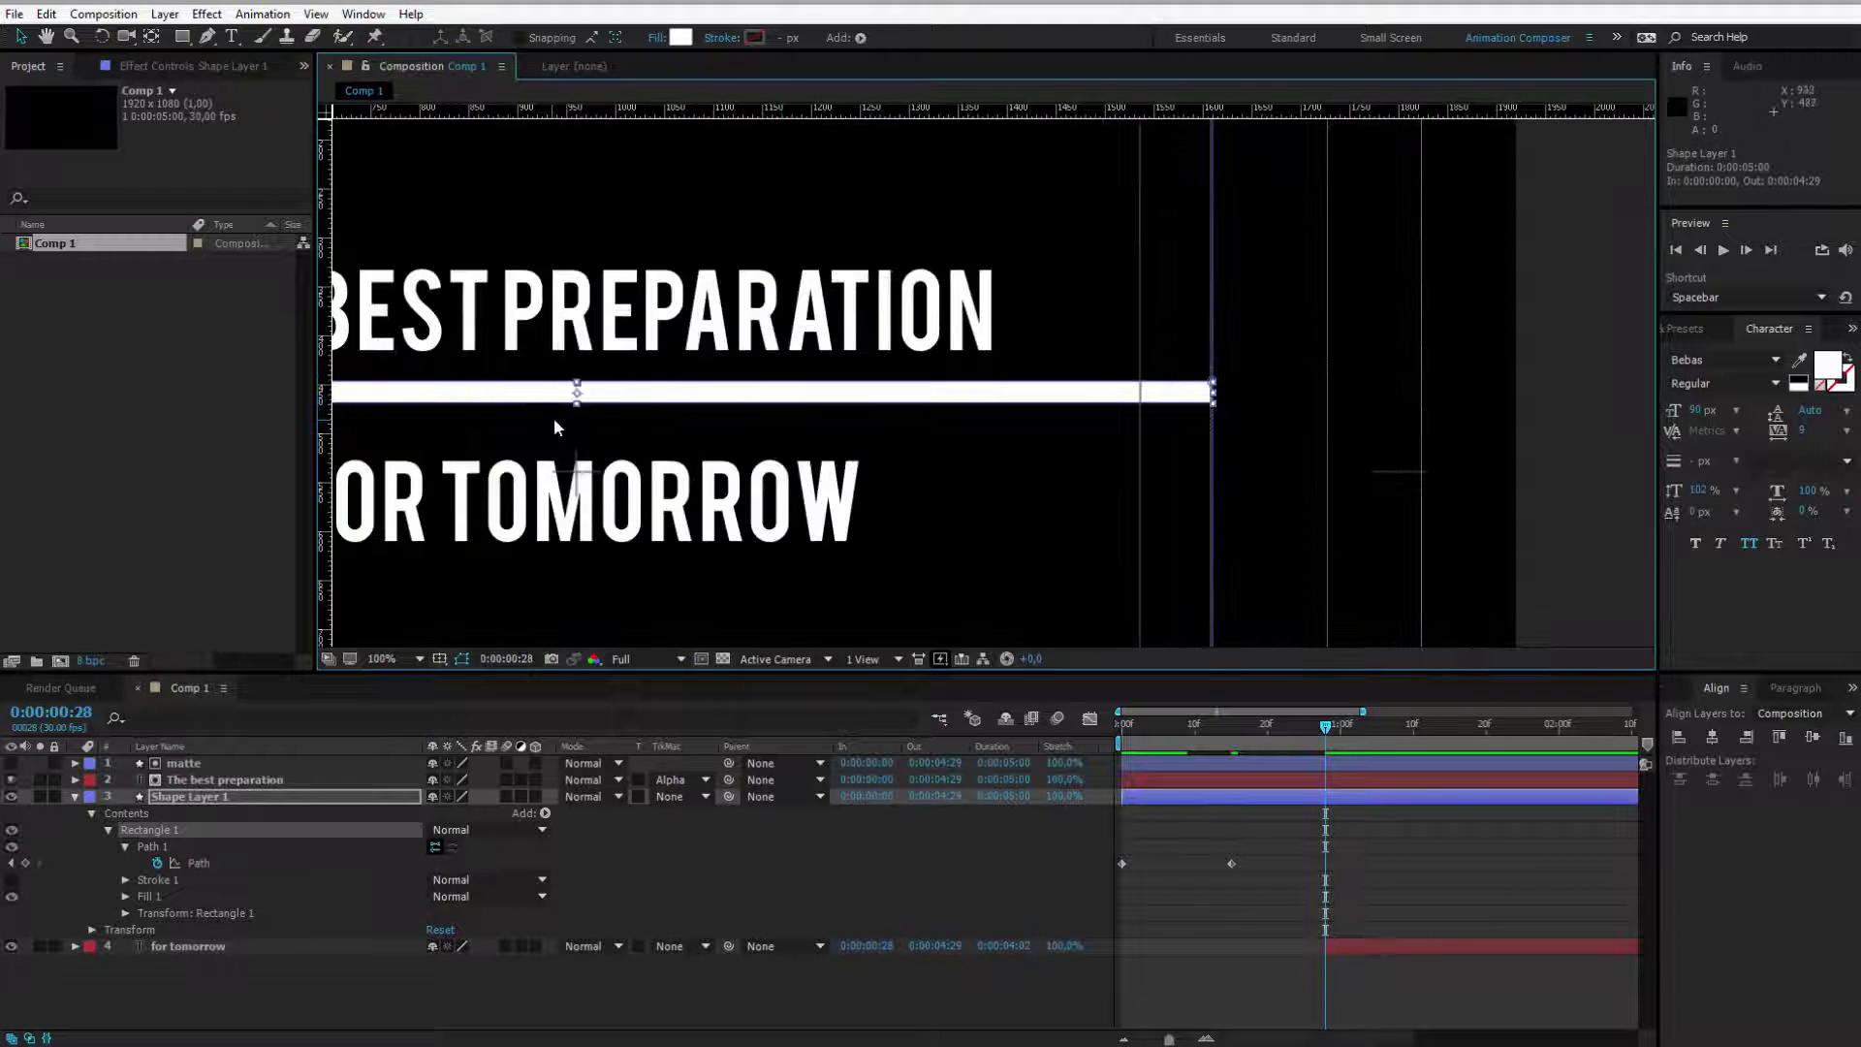
{"action": "left_click_drag", "start_coordinate": [548, 435], "coordinate": [759, 386]}
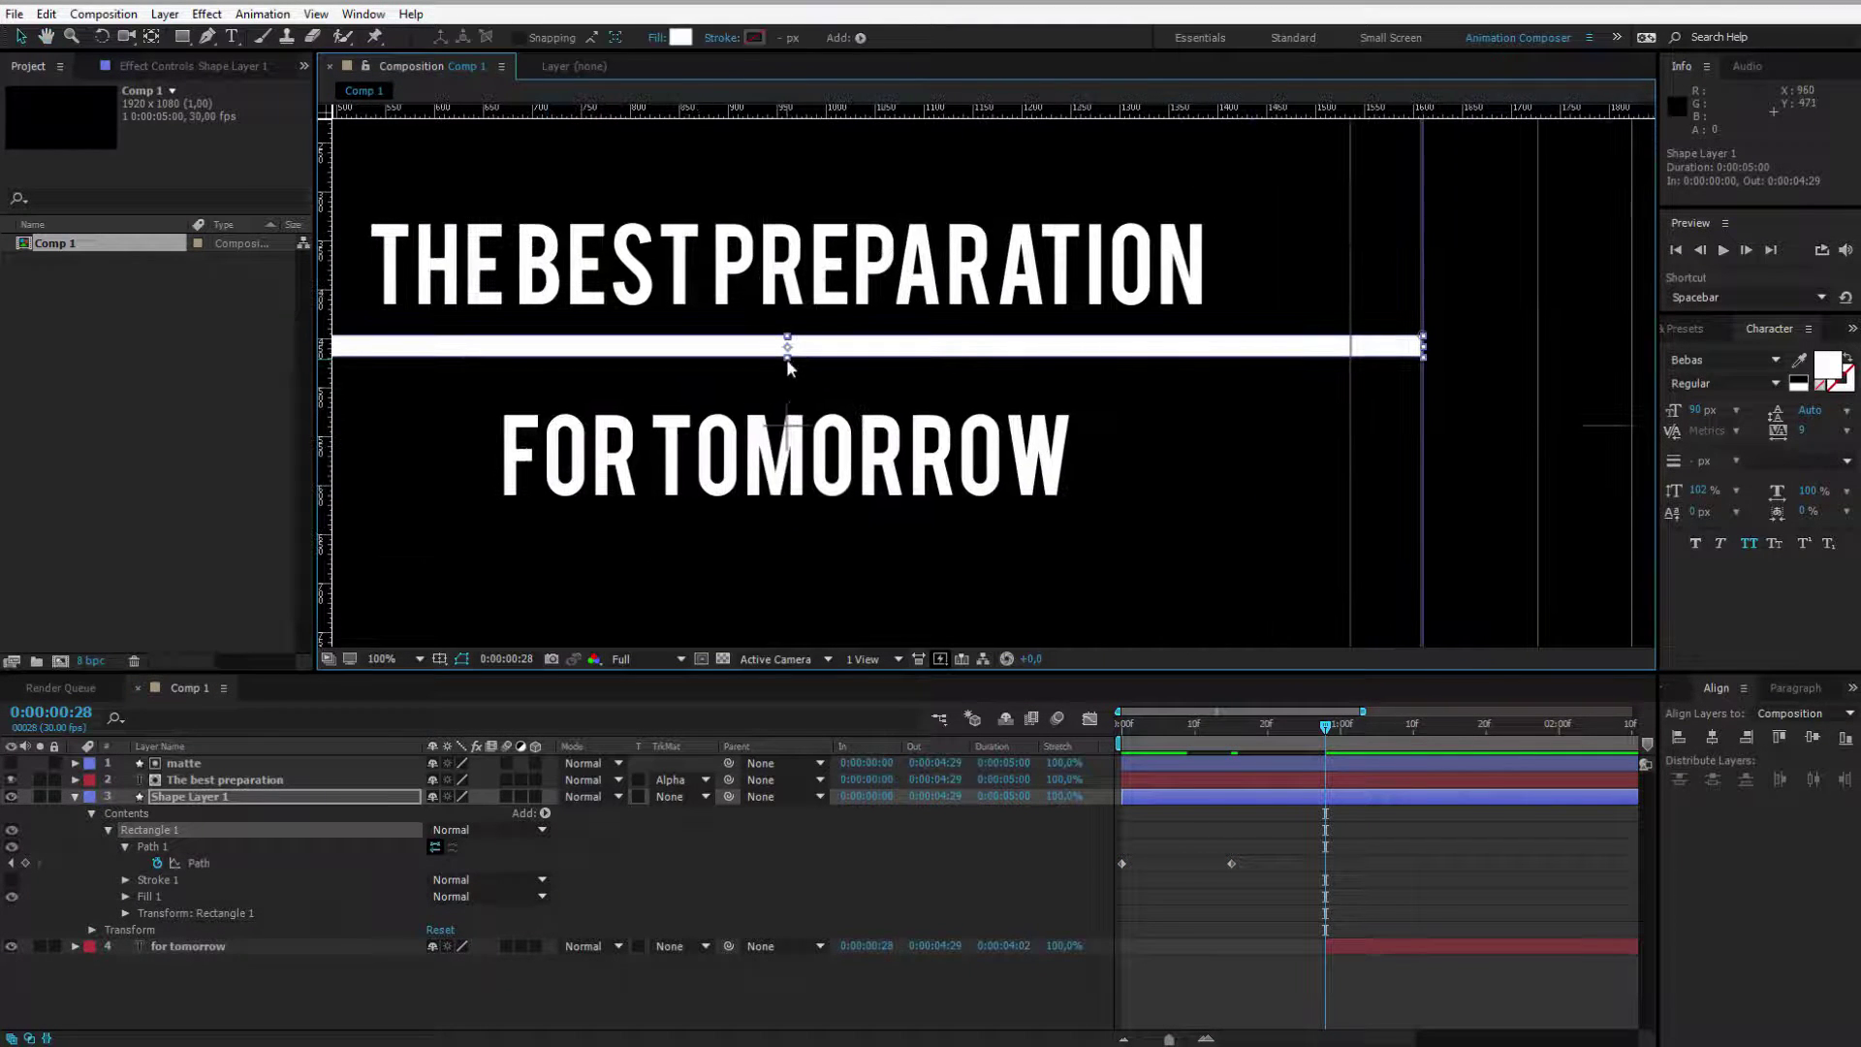
{"action": "left_click_drag", "start_coordinate": [1424, 354], "coordinate": [1422, 357]}
{"action": "left_click", "coordinate": [1424, 355]}
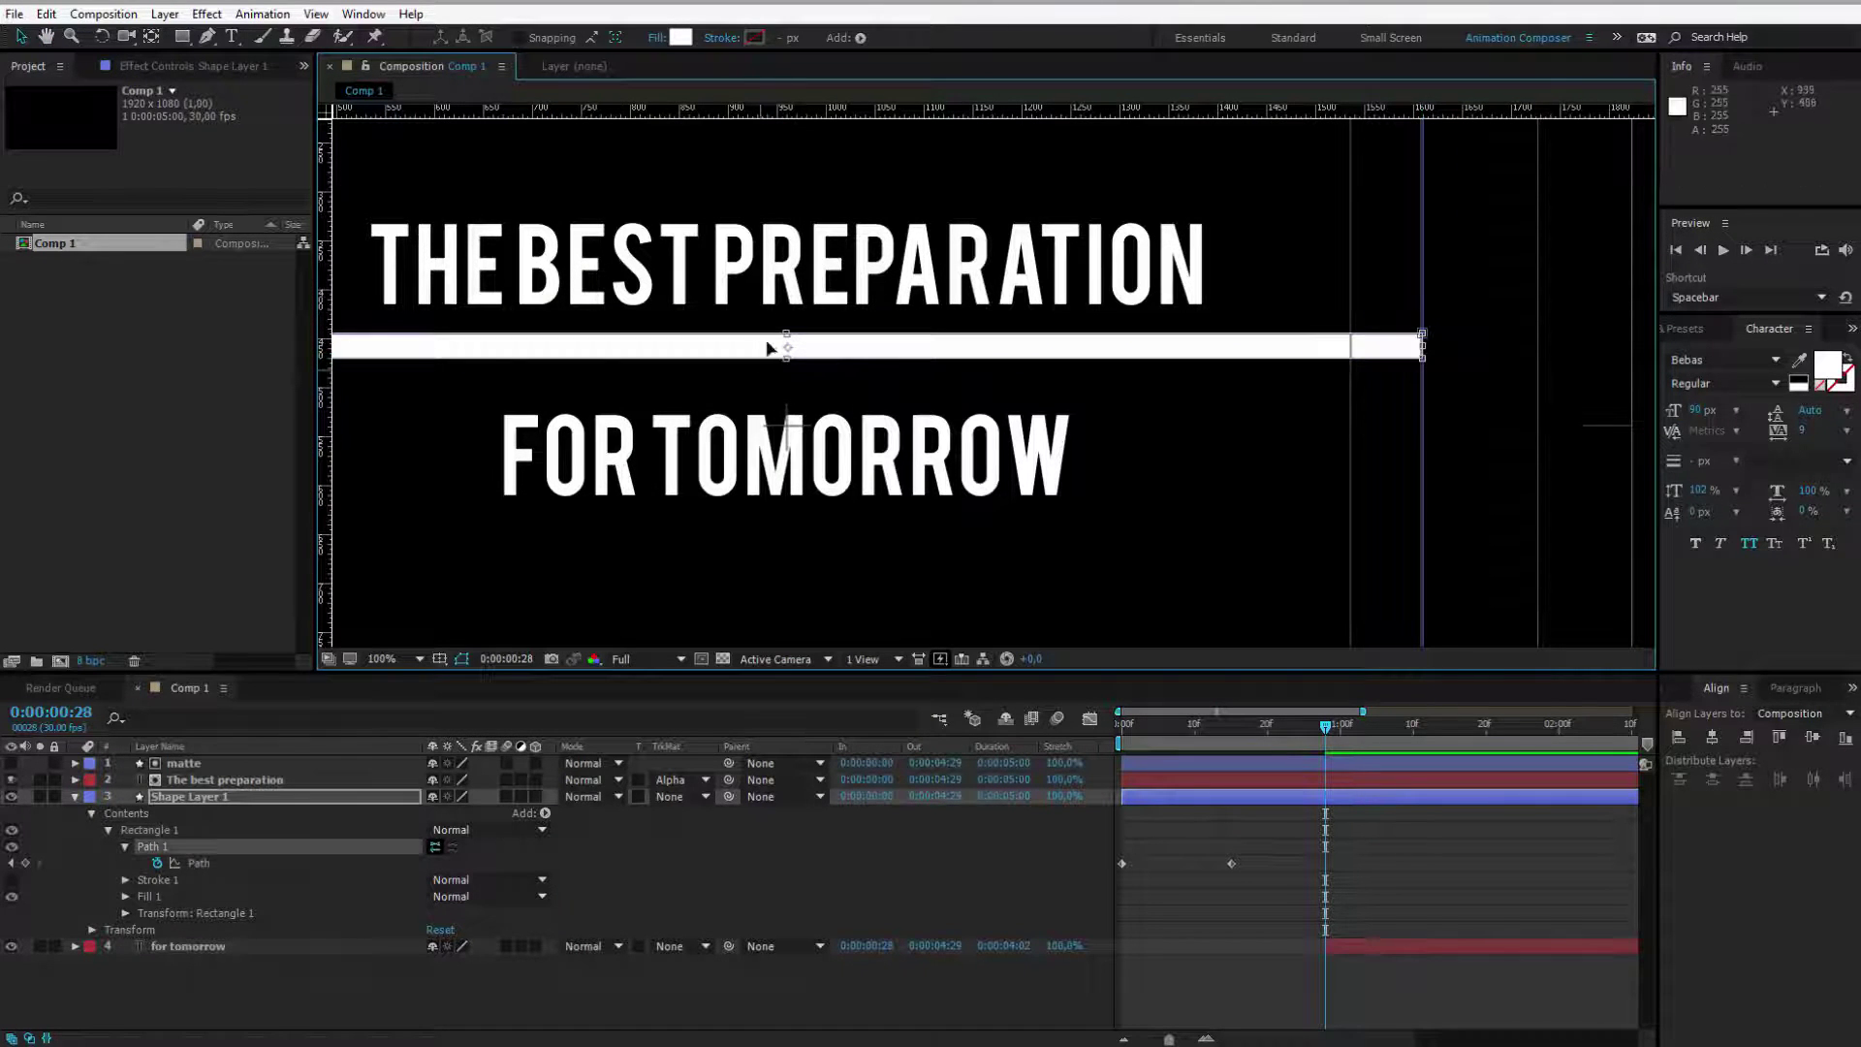
{"action": "key", "text": "comma"}
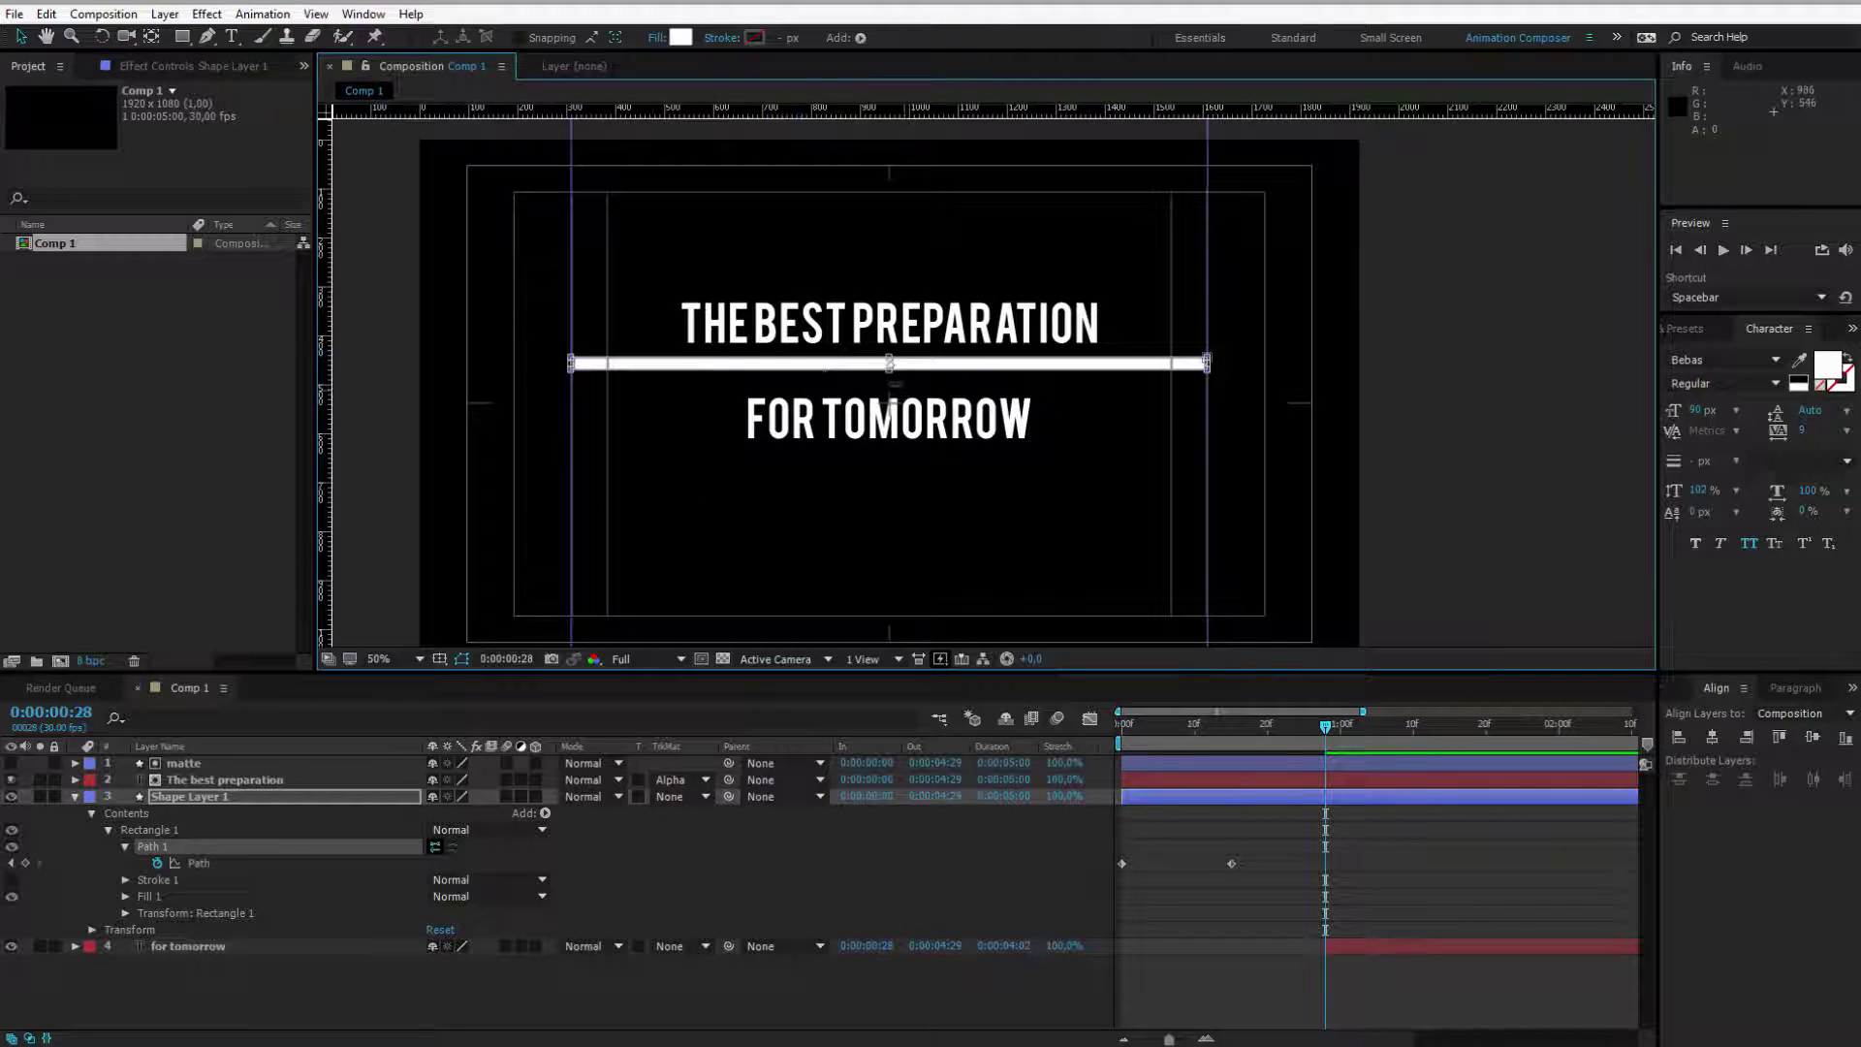
{"action": "left_click_drag", "start_coordinate": [890, 369], "coordinate": [891, 492]}
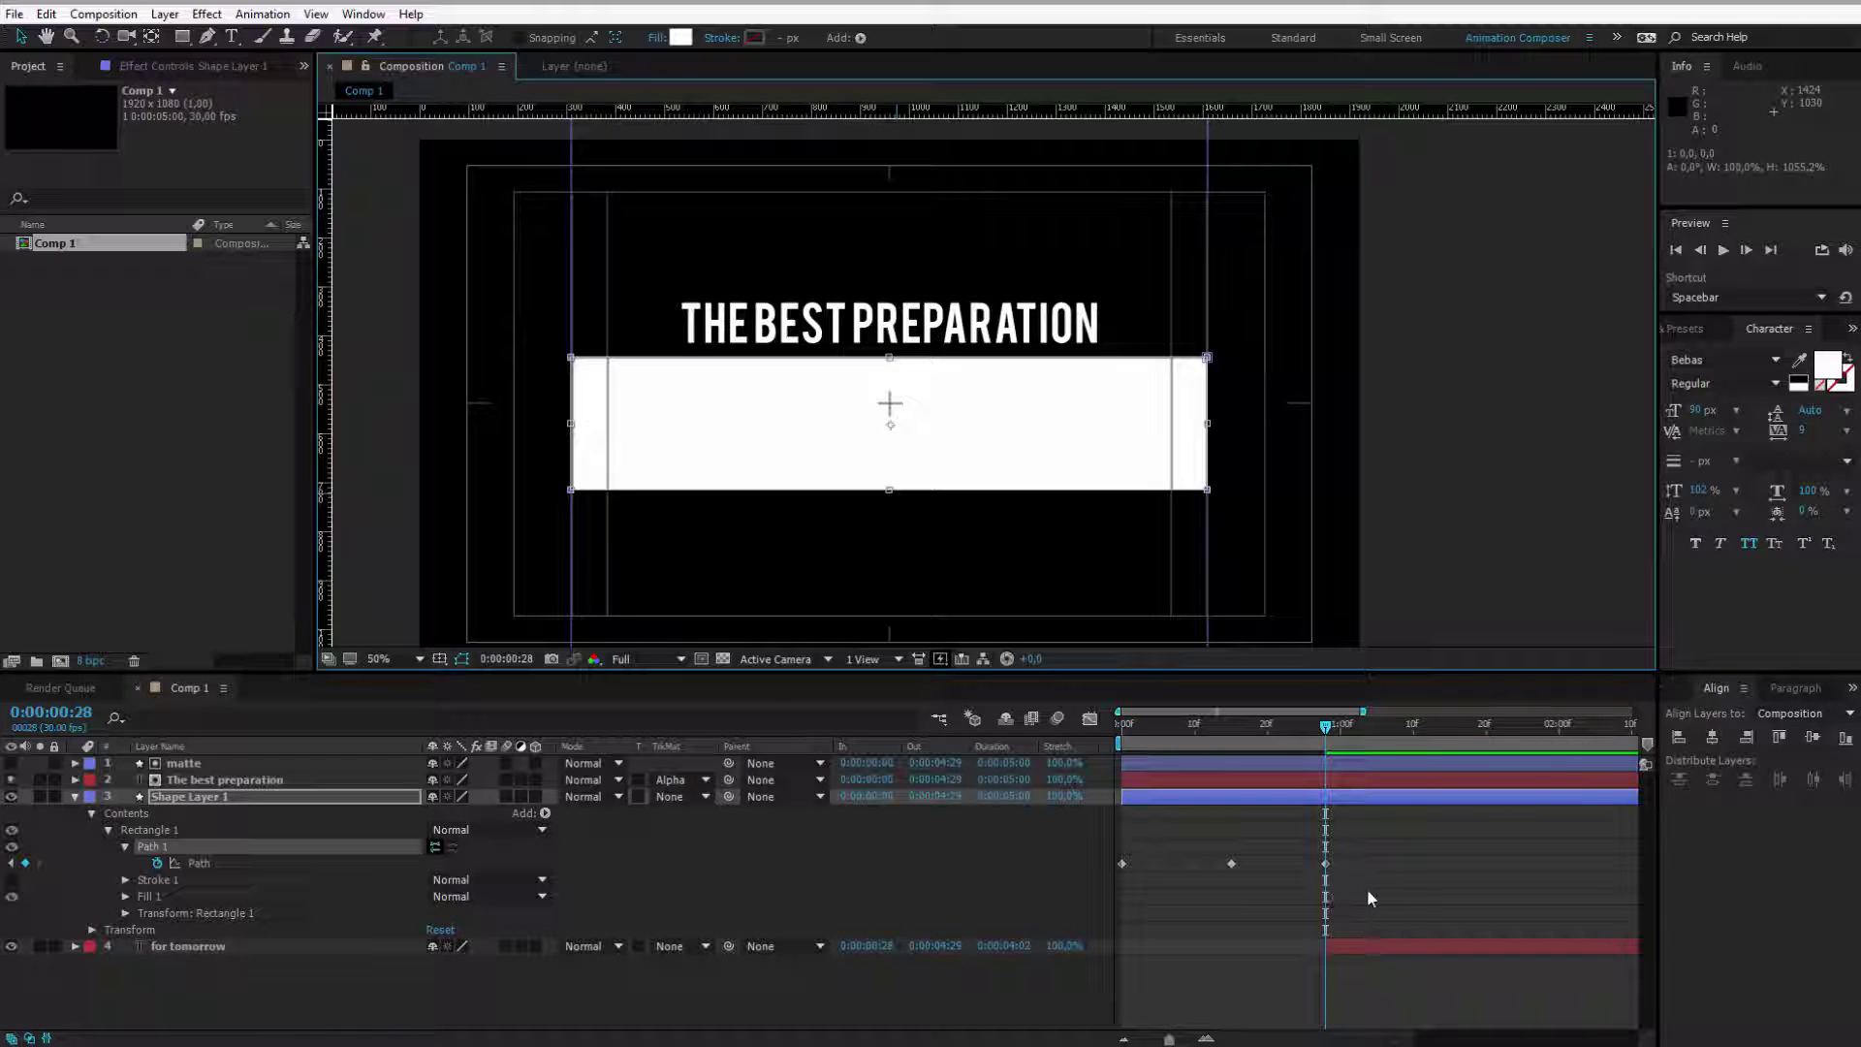
Step: At 0:00:01:05, pull the box's top edge down into a thin line, then preview from the start
{"action": "key", "text": "Page_Down"}
{"action": "key", "text": "Page_Down"}
{"action": "key", "text": "Page_Down"}
{"action": "key", "text": "Page_Down"}
{"action": "key", "text": "Page_Down"}
{"action": "key", "text": "Page_Down"}
{"action": "key", "text": "Page_Down"}
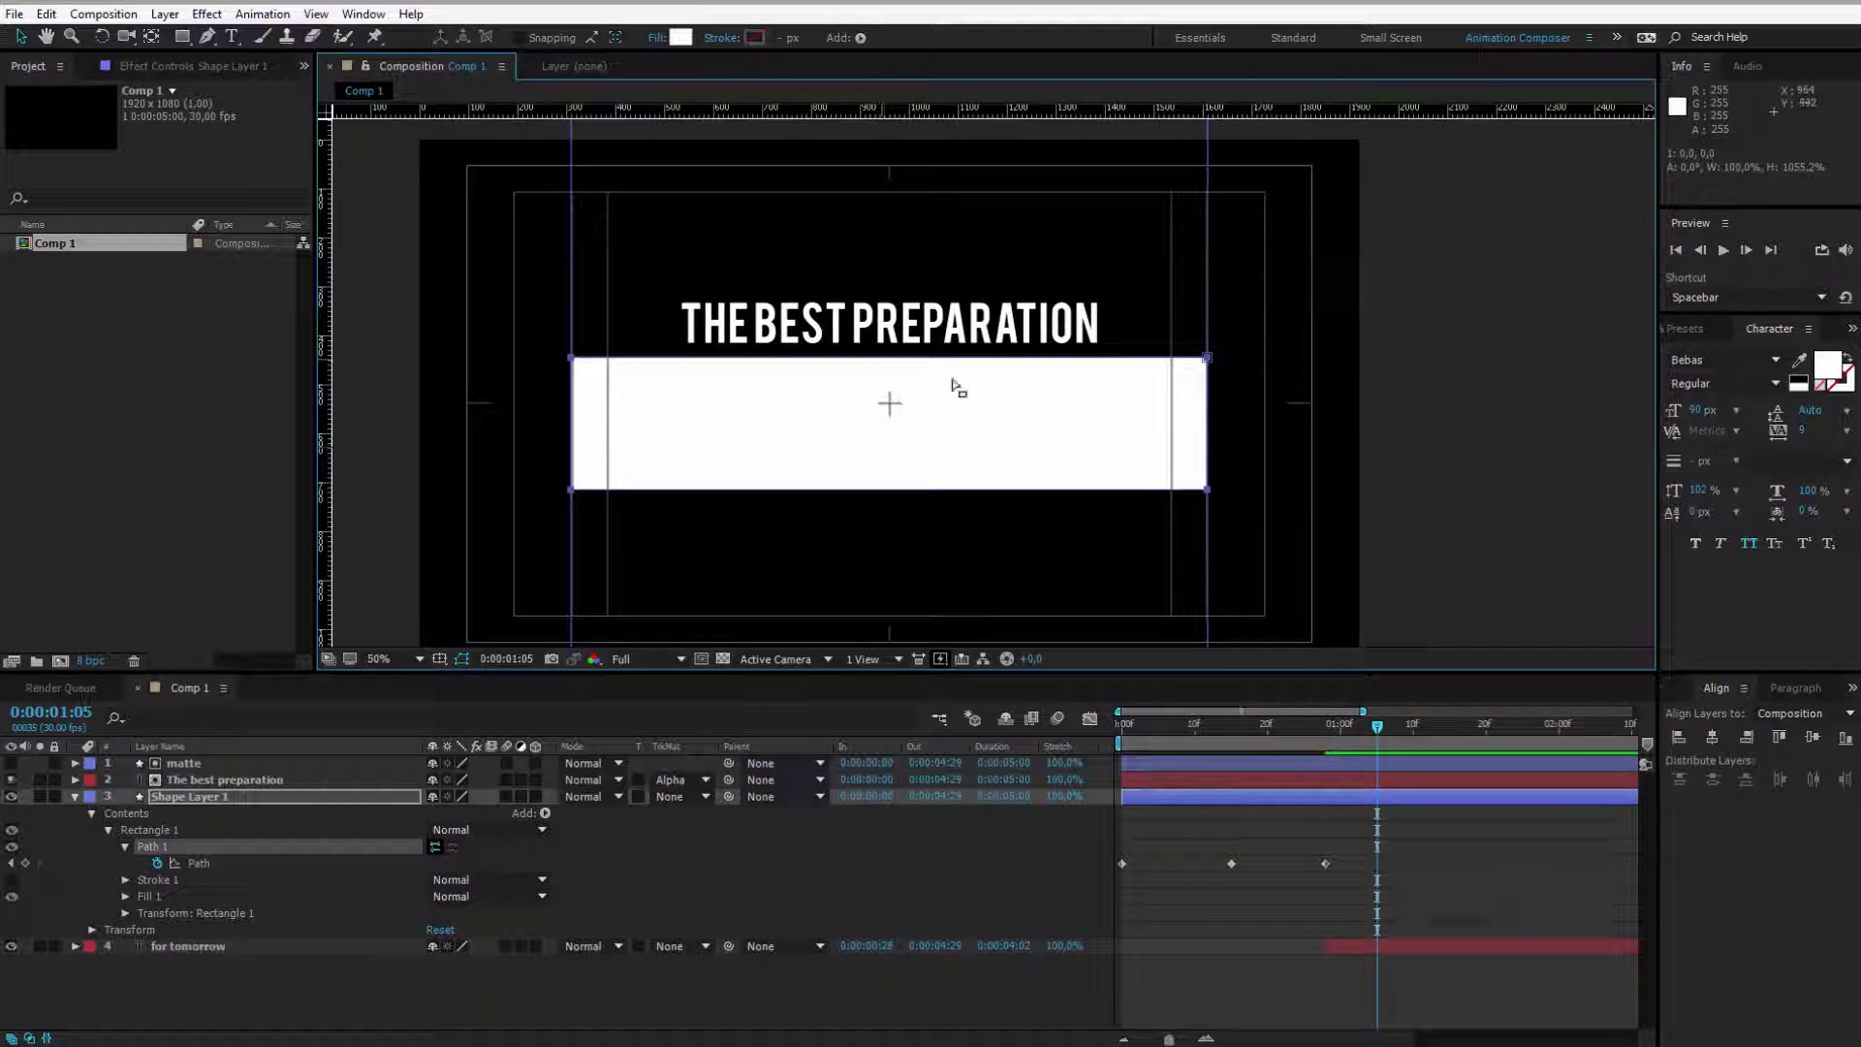
{"action": "left_click", "coordinate": [869, 363]}
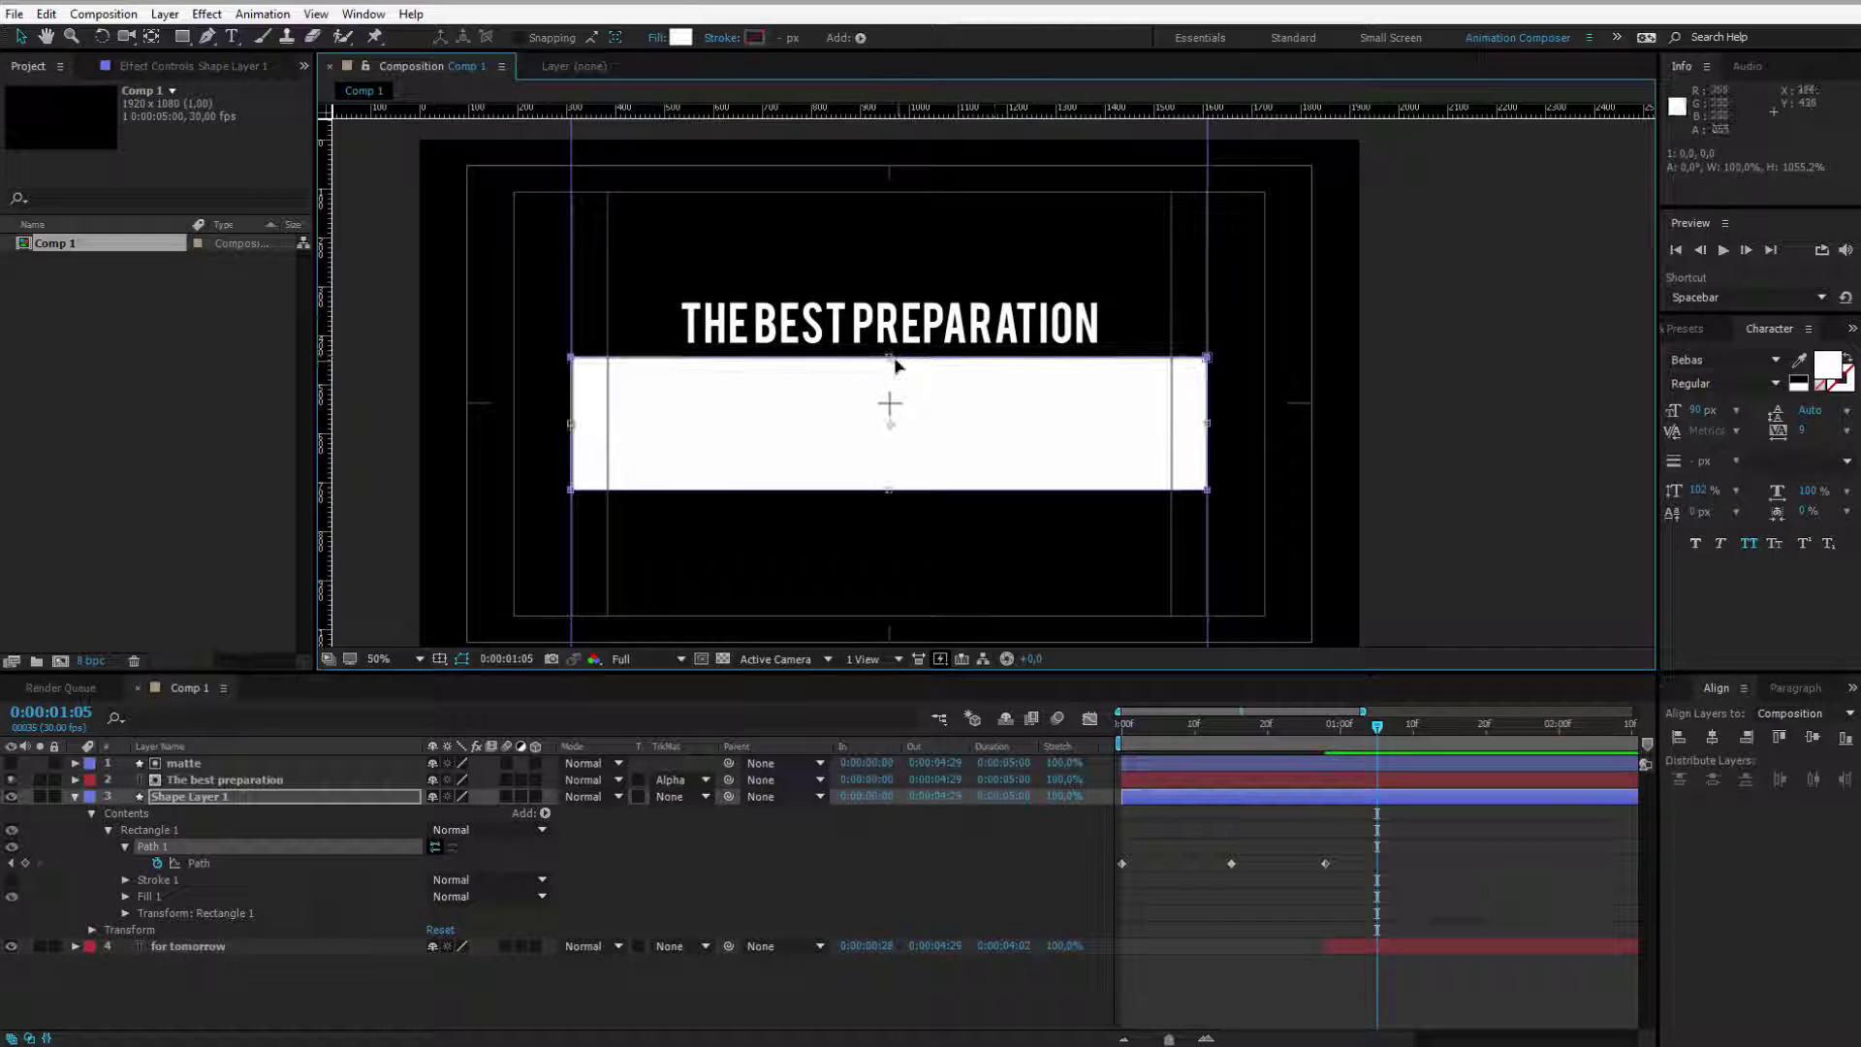
{"action": "left_click_drag", "start_coordinate": [892, 361], "coordinate": [887, 468]}
{"action": "key", "text": "shift+Page_Up"}
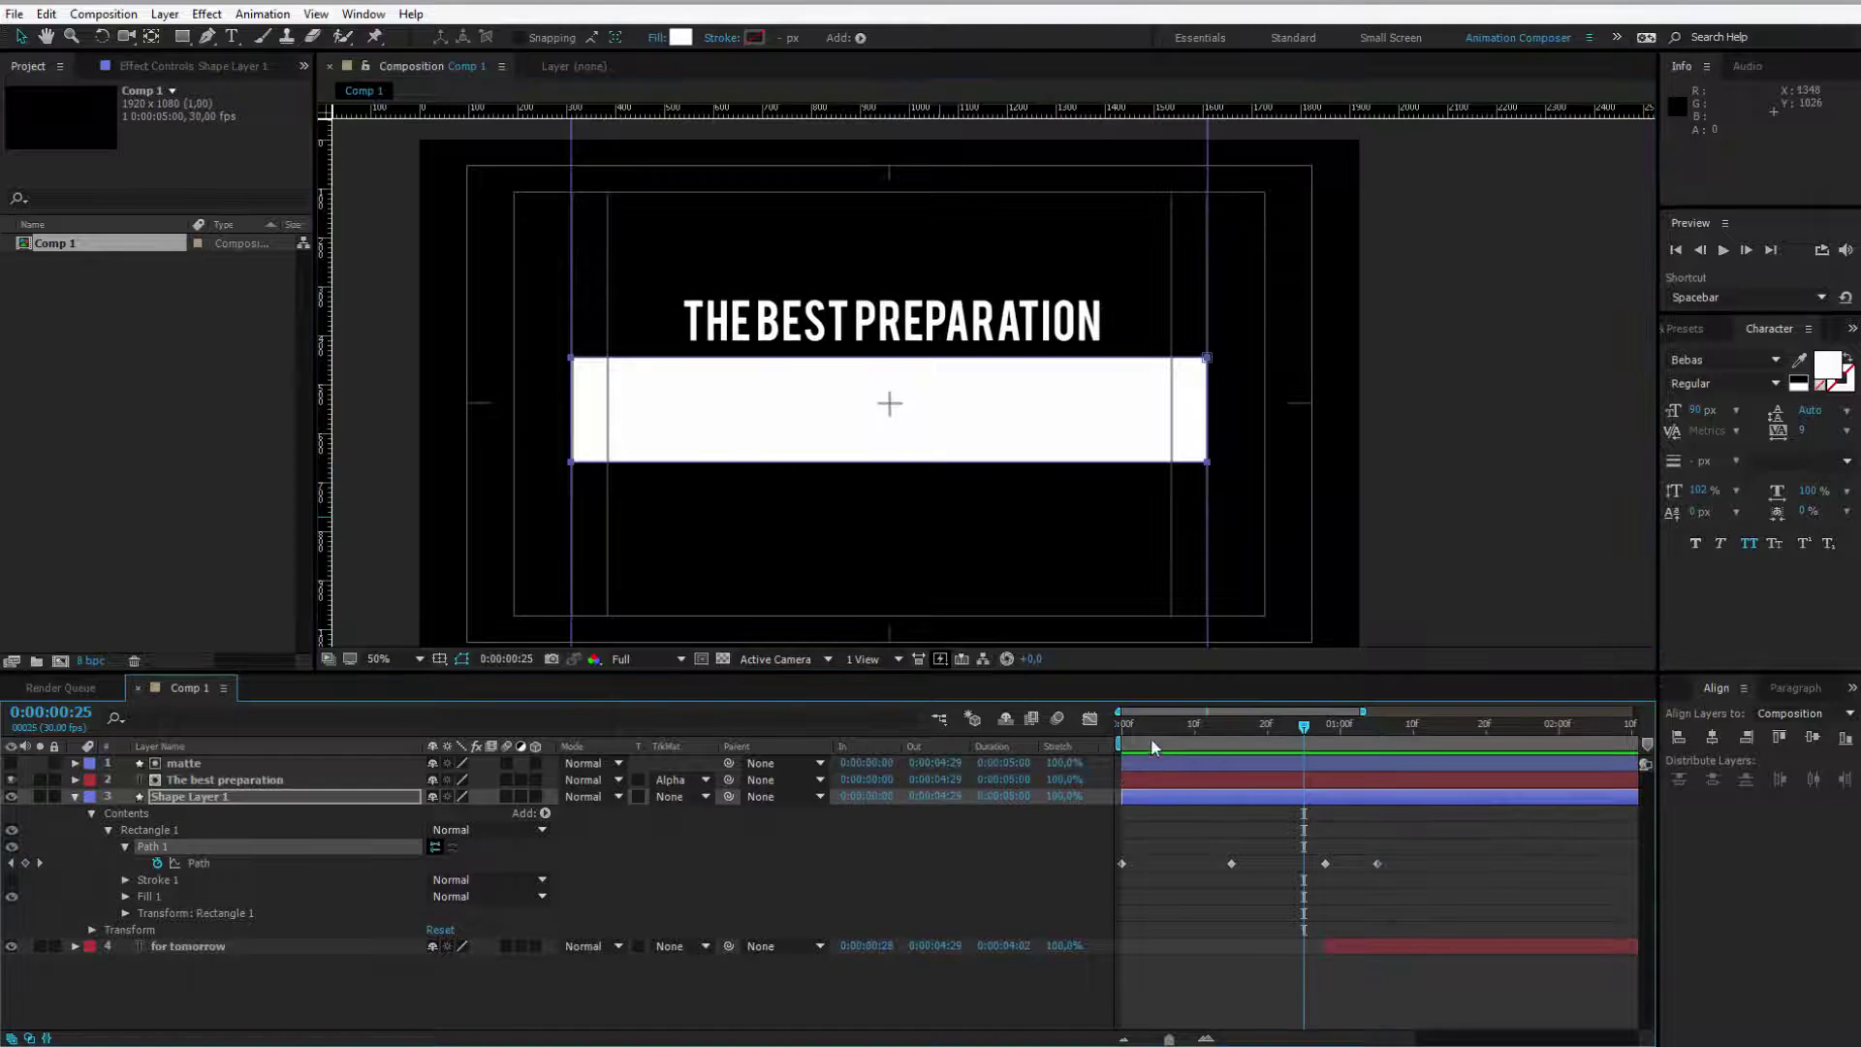
{"action": "key", "text": "Home"}
{"action": "key", "text": "space"}
{"action": "key", "text": "space"}
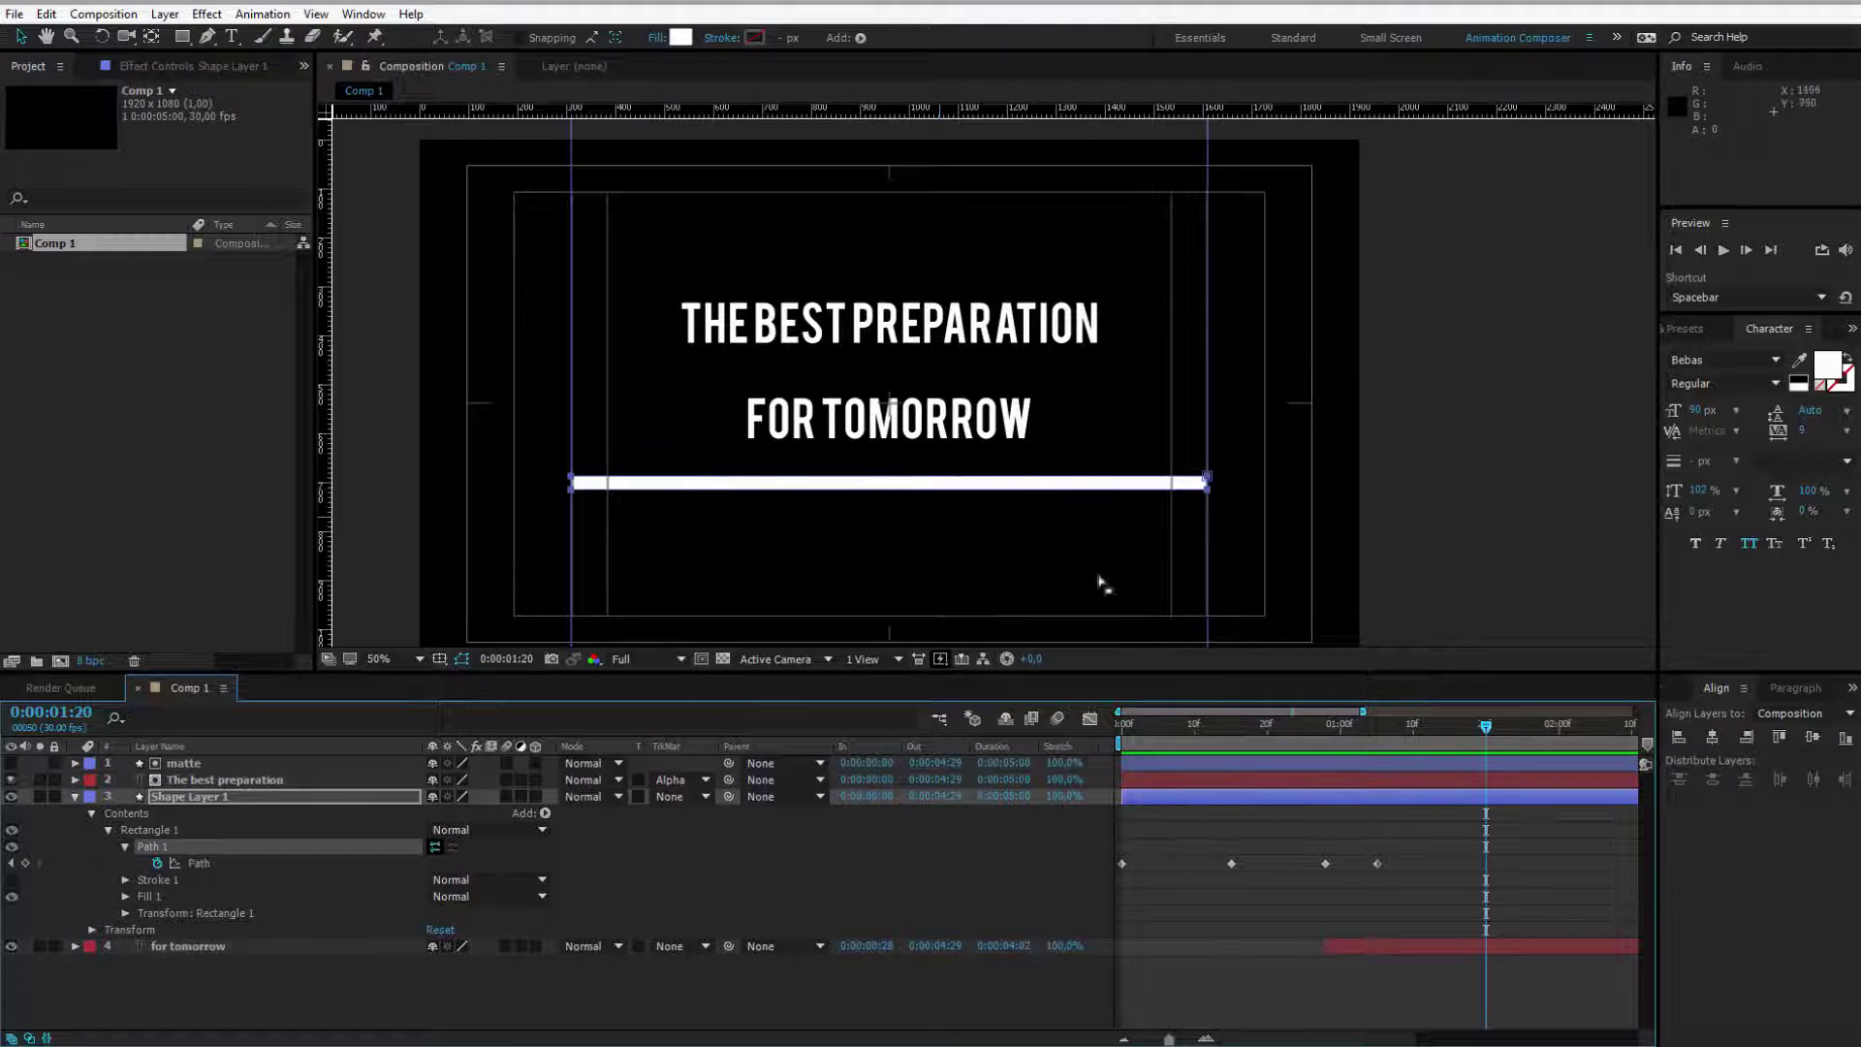
{"action": "left_click", "coordinate": [741, 980]}
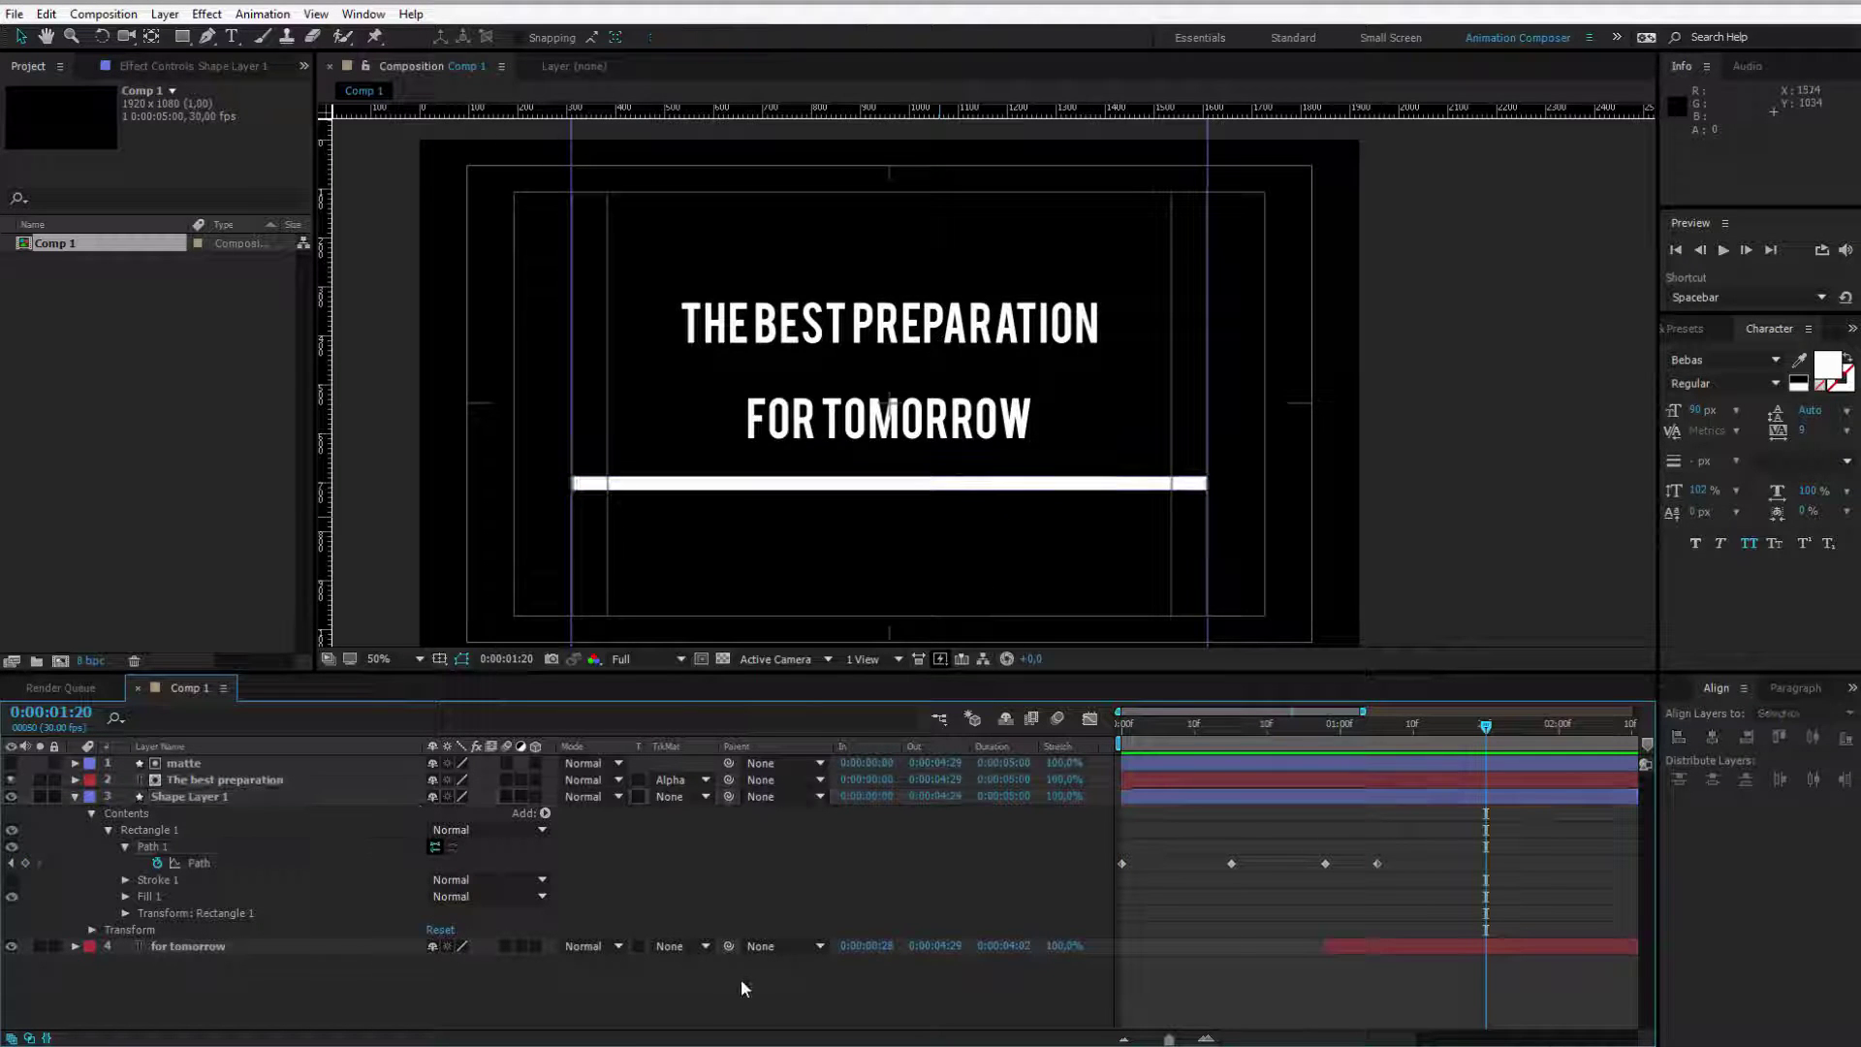
Step: Add a new camera, Camera 1, with default settings to Comp 1
{"action": "right_click", "coordinate": [740, 982]}
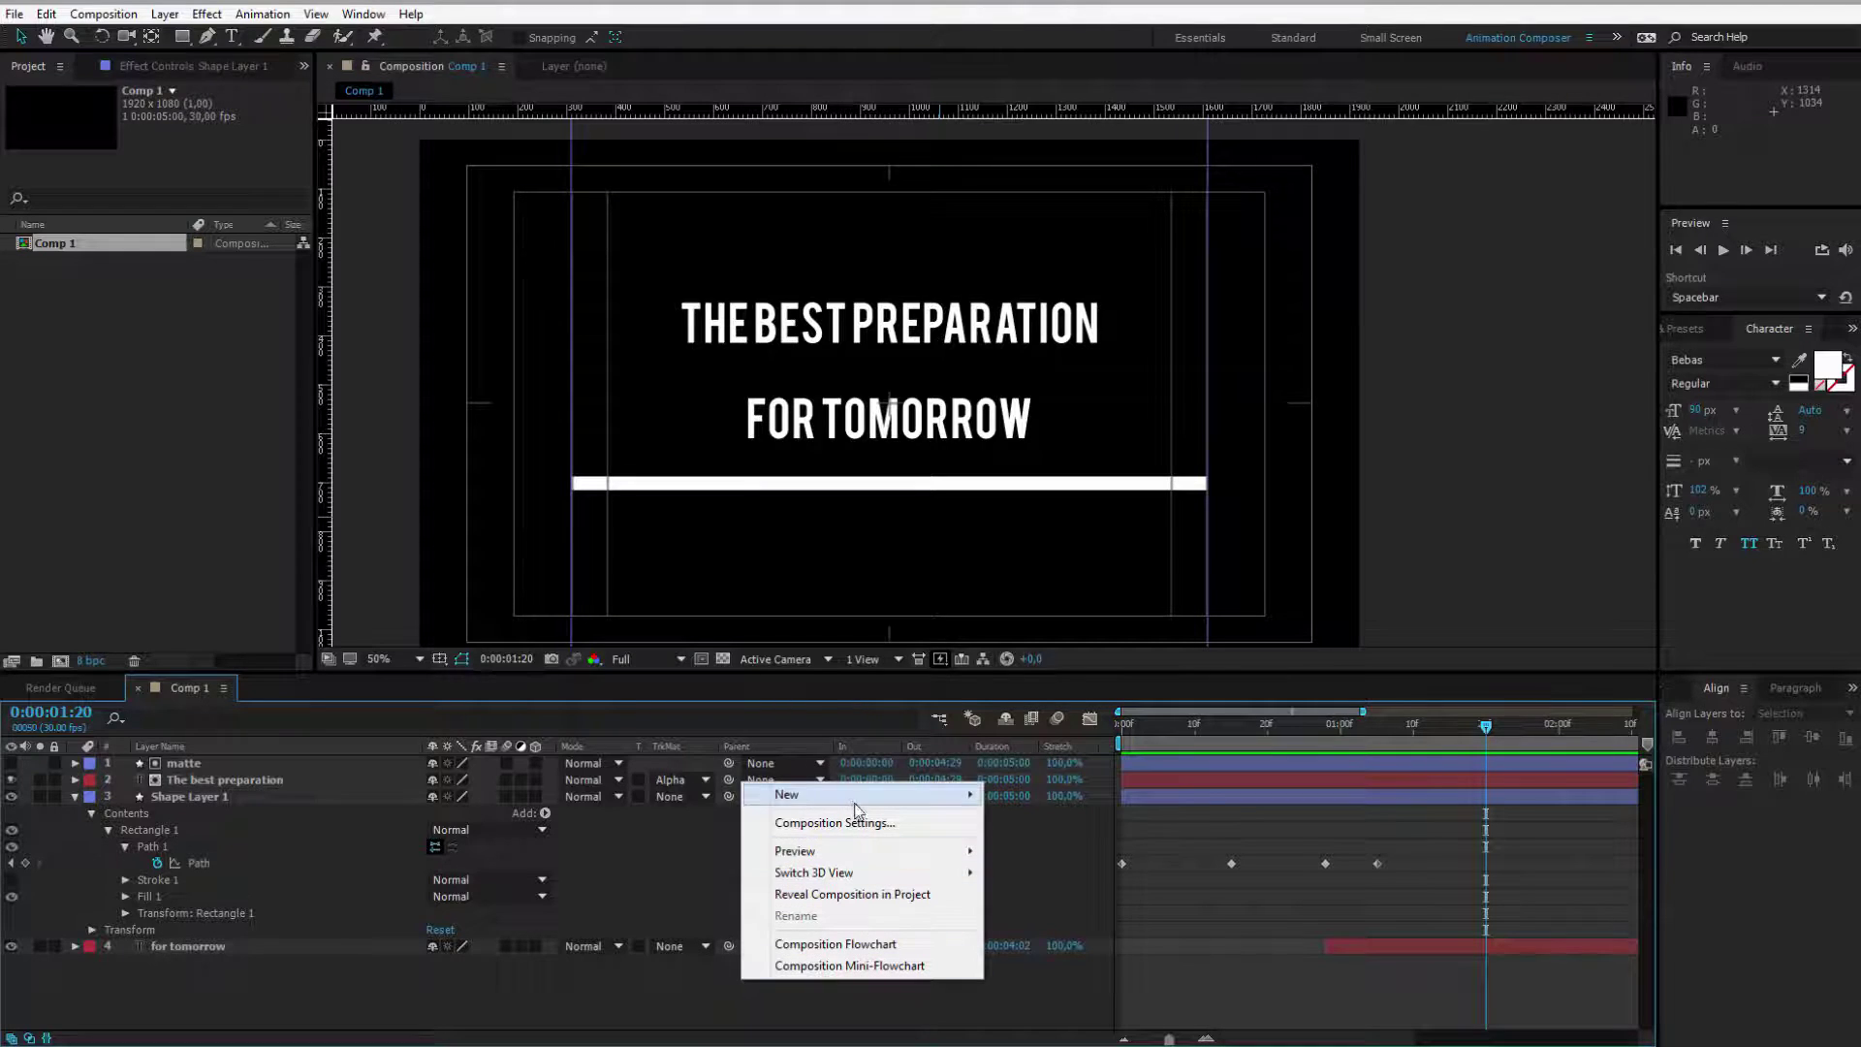
{"action": "mouse_move", "coordinate": [854, 800]}
{"action": "left_click", "coordinate": [1080, 884]}
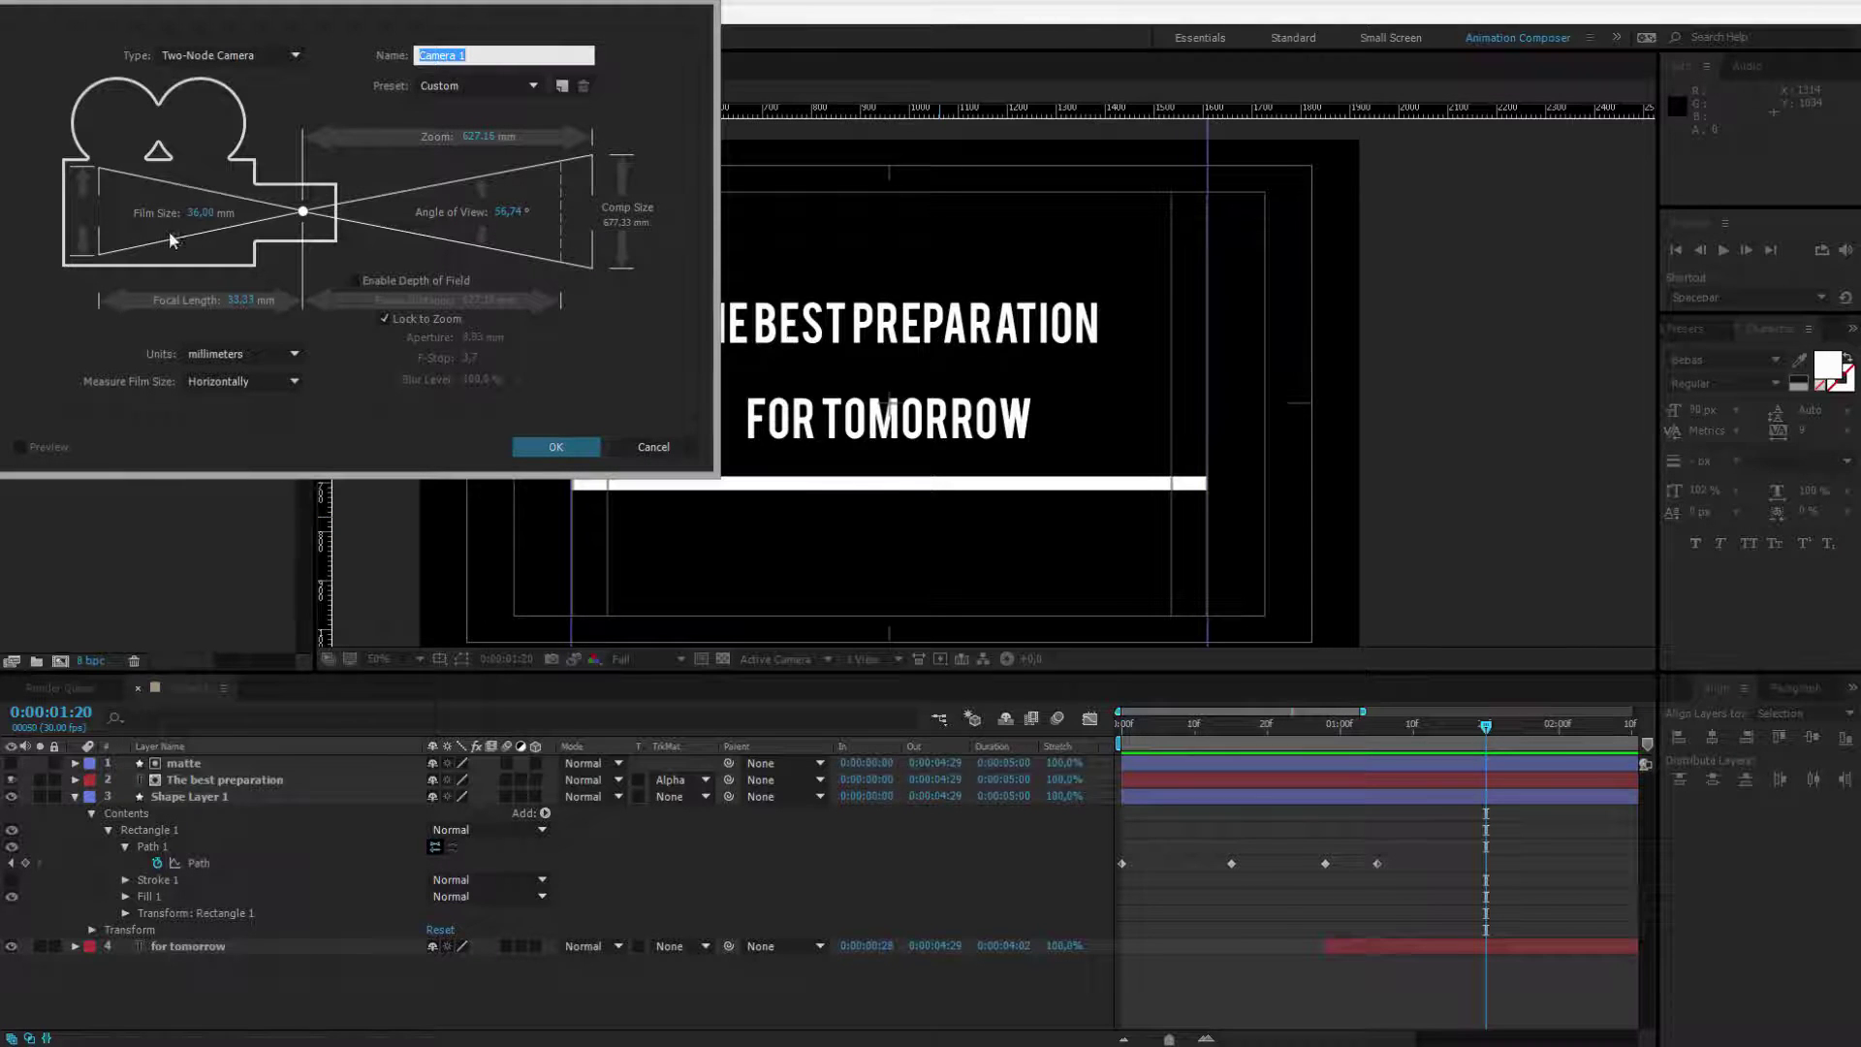
{"action": "left_click", "coordinate": [549, 444]}
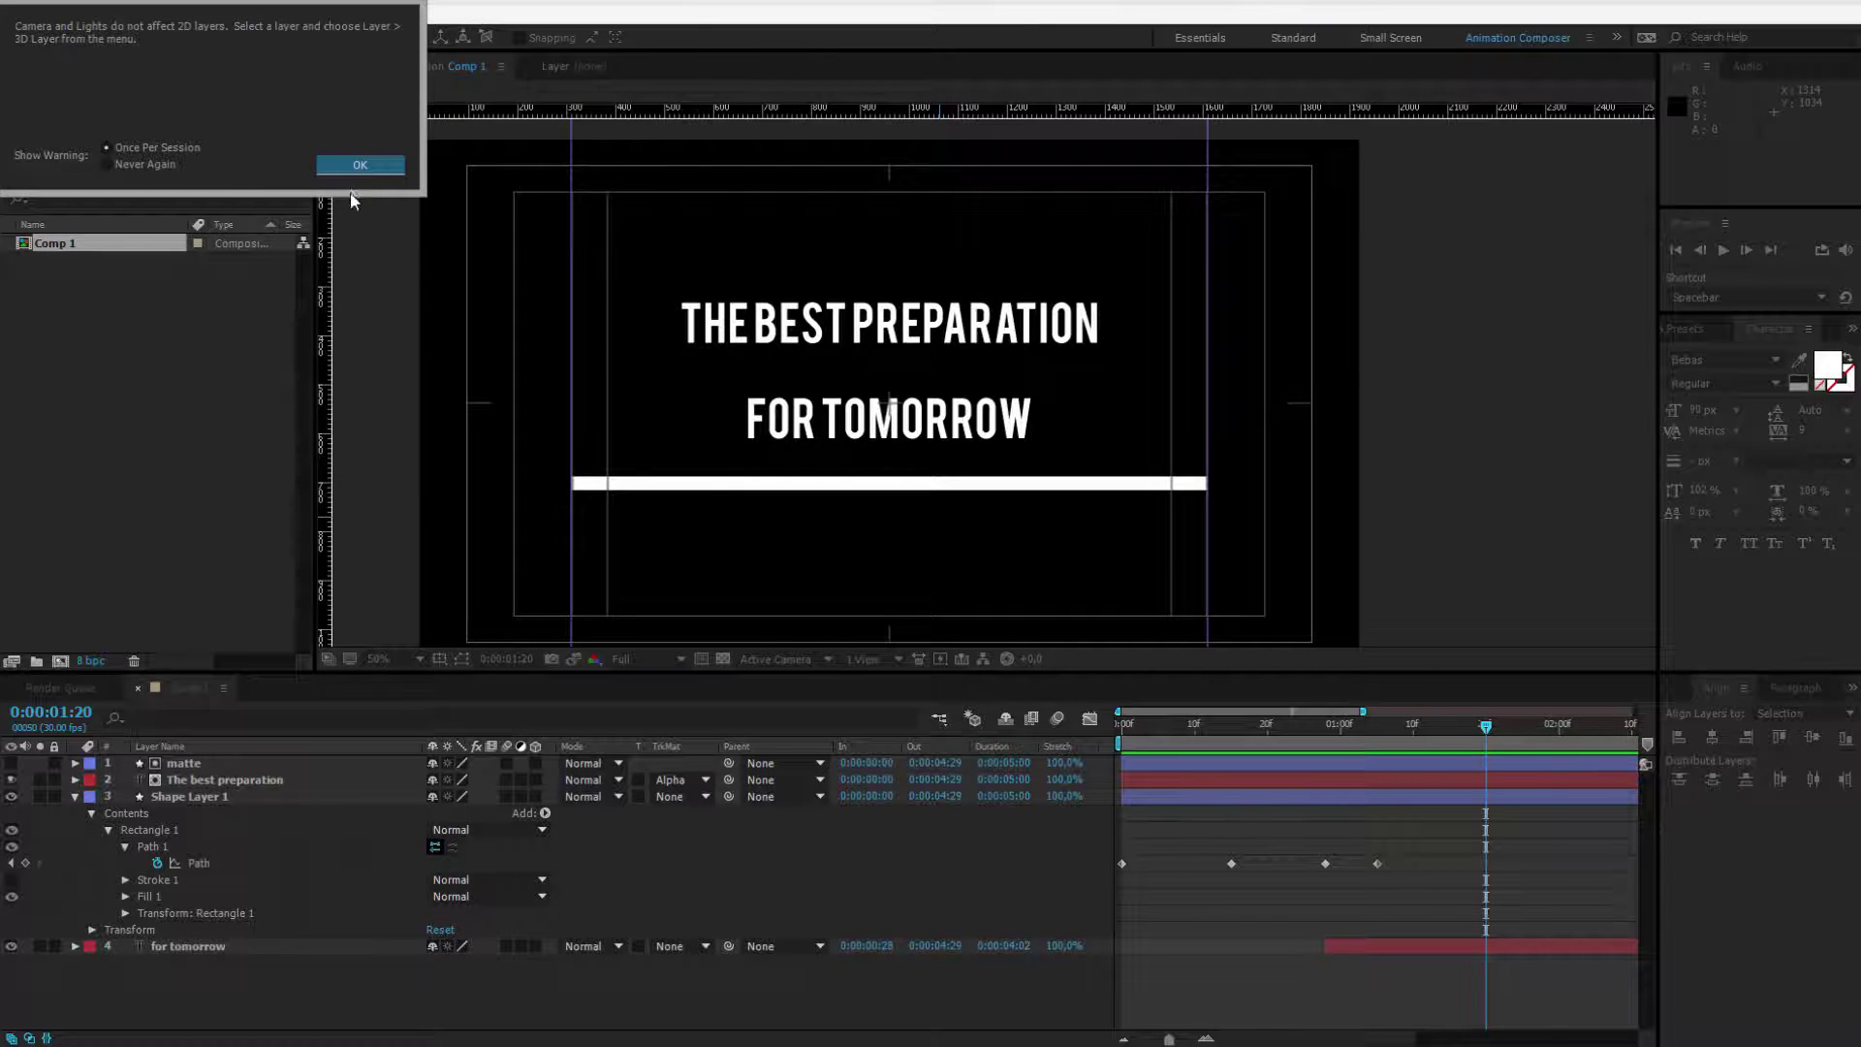
{"action": "left_click", "coordinate": [359, 165]}
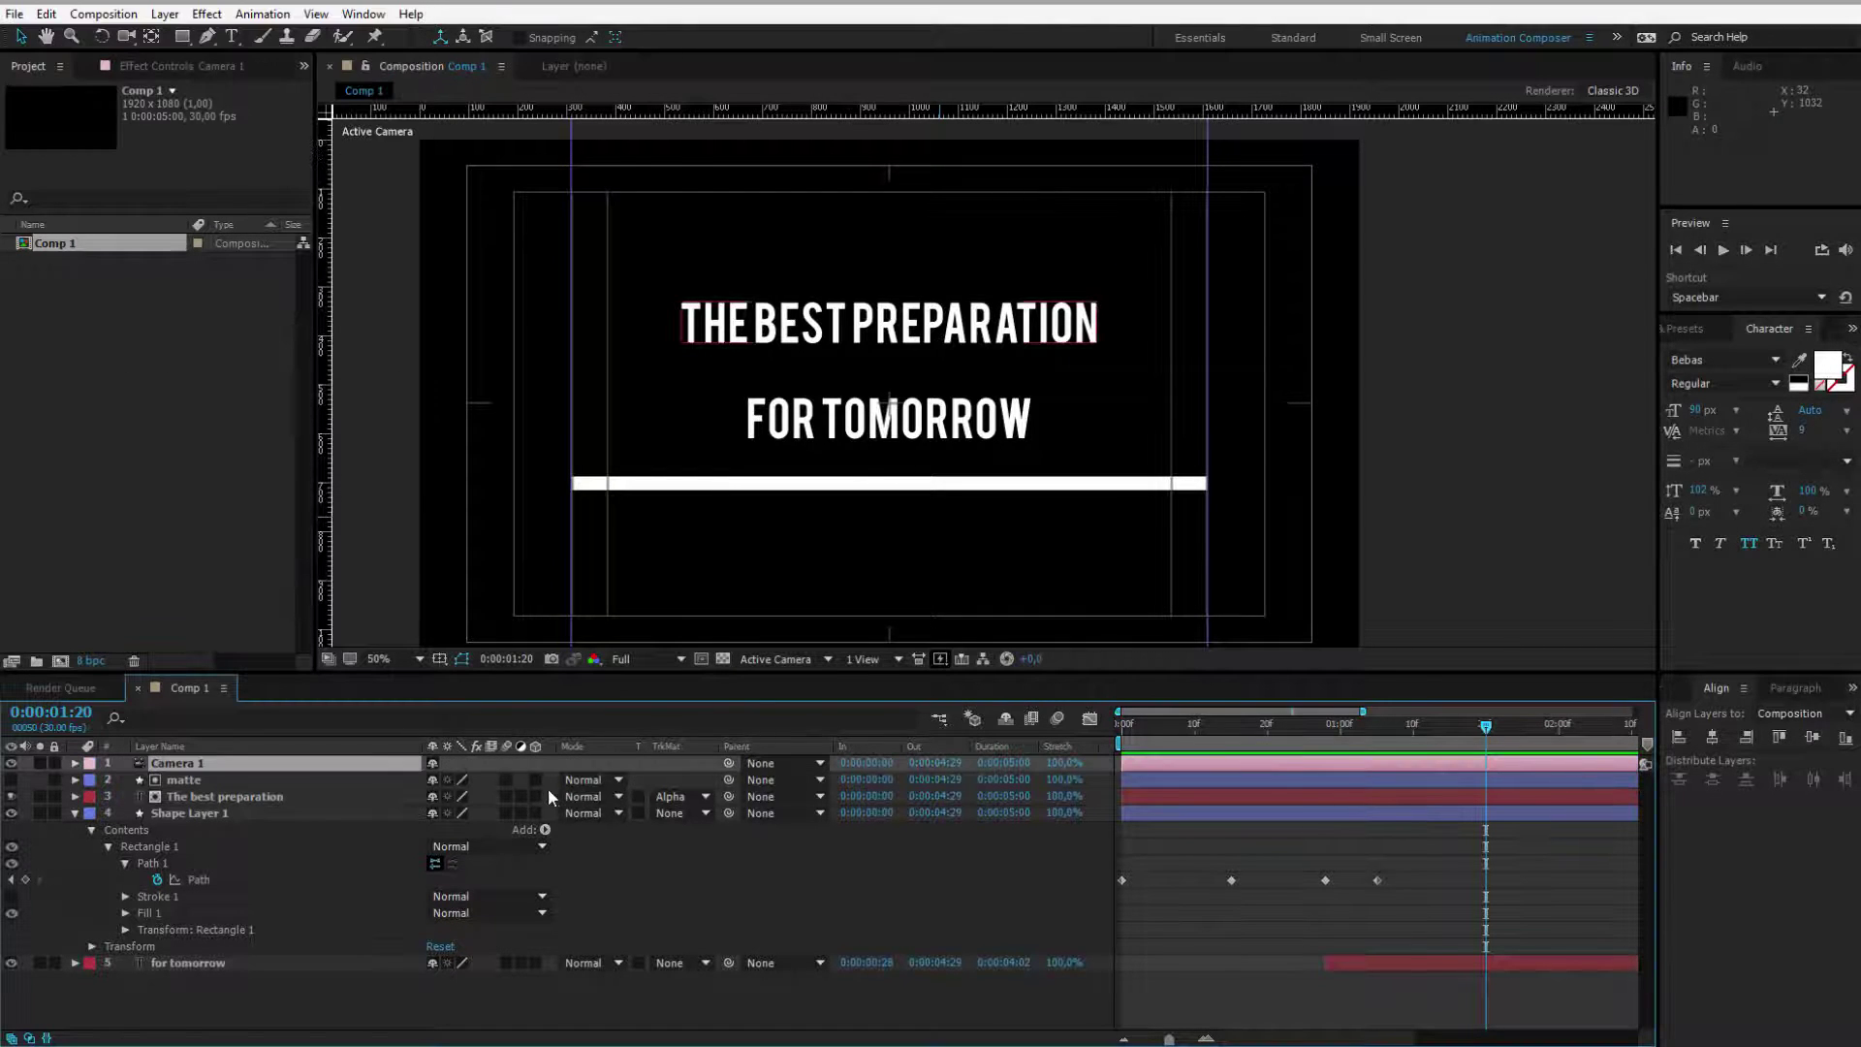
Step: Enable the 3D Layer switch for the matte, text and shape layers 2–5
{"action": "left_click_drag", "start_coordinate": [538, 783], "coordinate": [539, 817]}
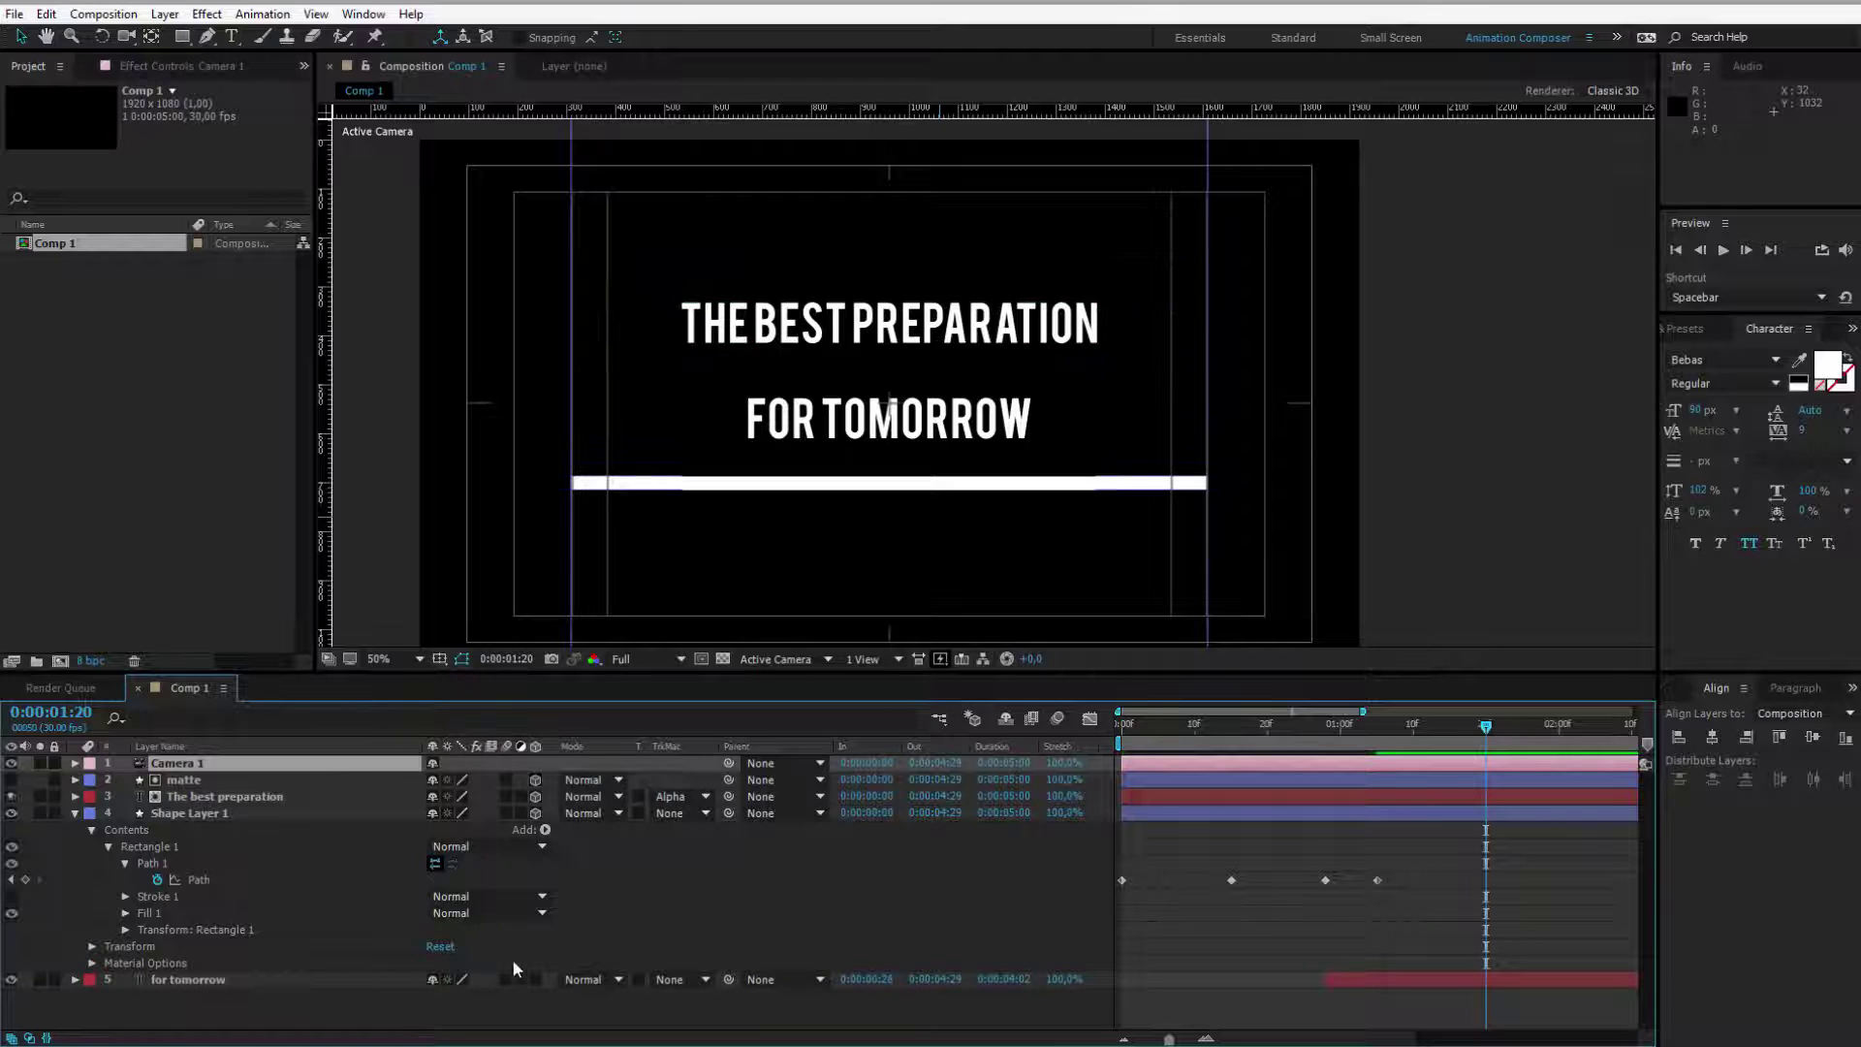
{"action": "left_click", "coordinate": [535, 979]}
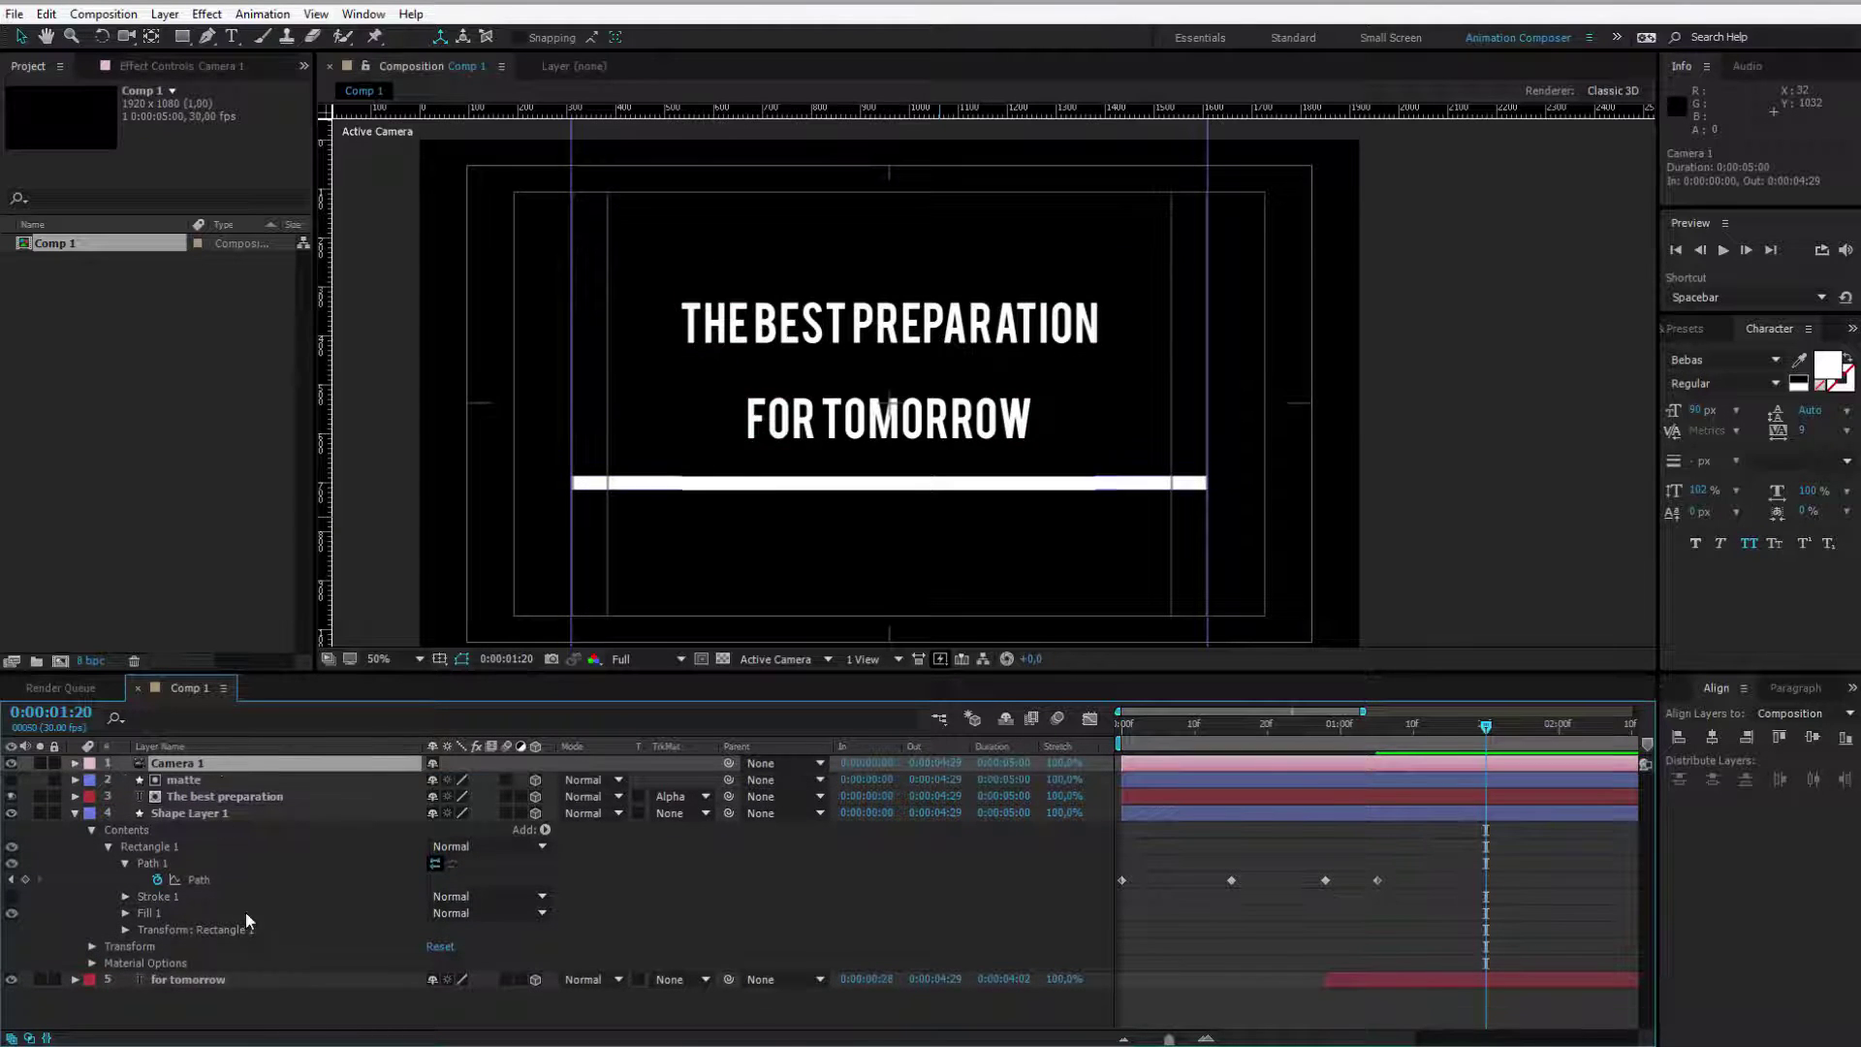
{"action": "left_click", "coordinate": [267, 1008]}
Step: Add a new Null Object layer, Null 1, to the composition
{"action": "right_click", "coordinate": [266, 1010]}
{"action": "mouse_move", "coordinate": [367, 830]}
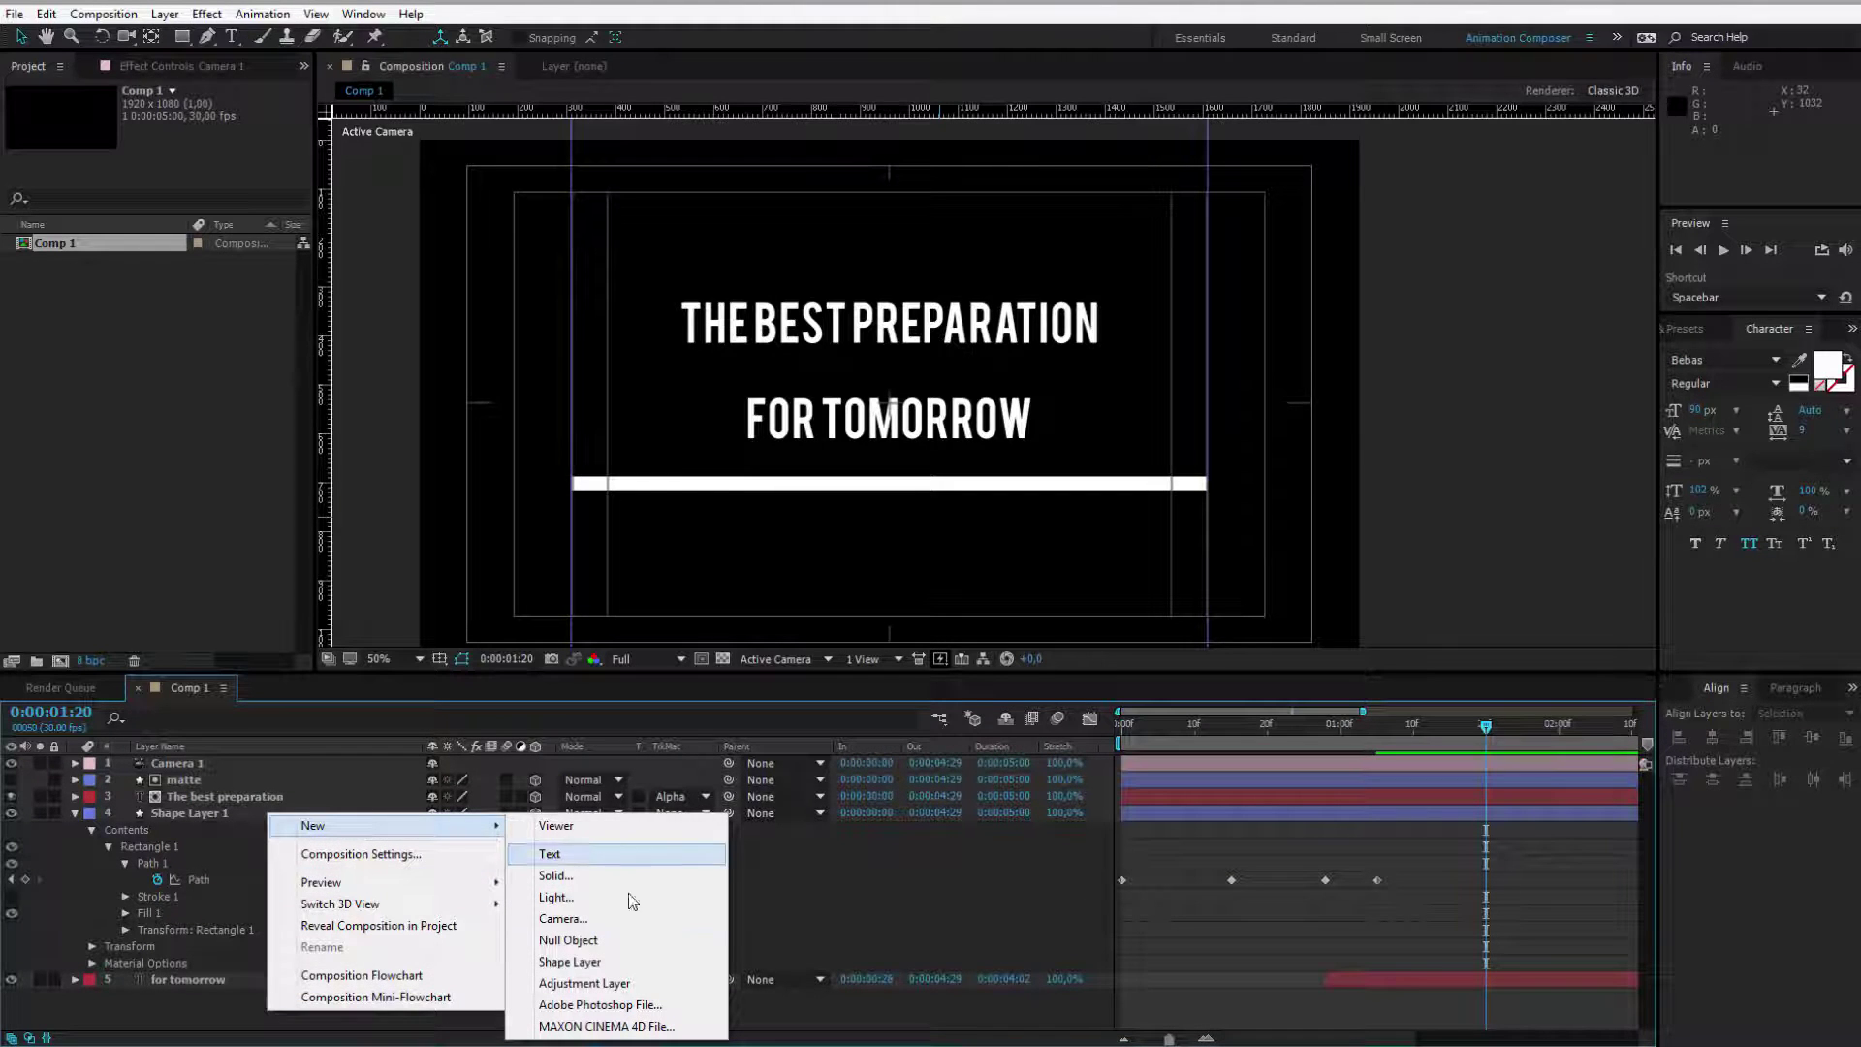
{"action": "left_click", "coordinate": [637, 942]}
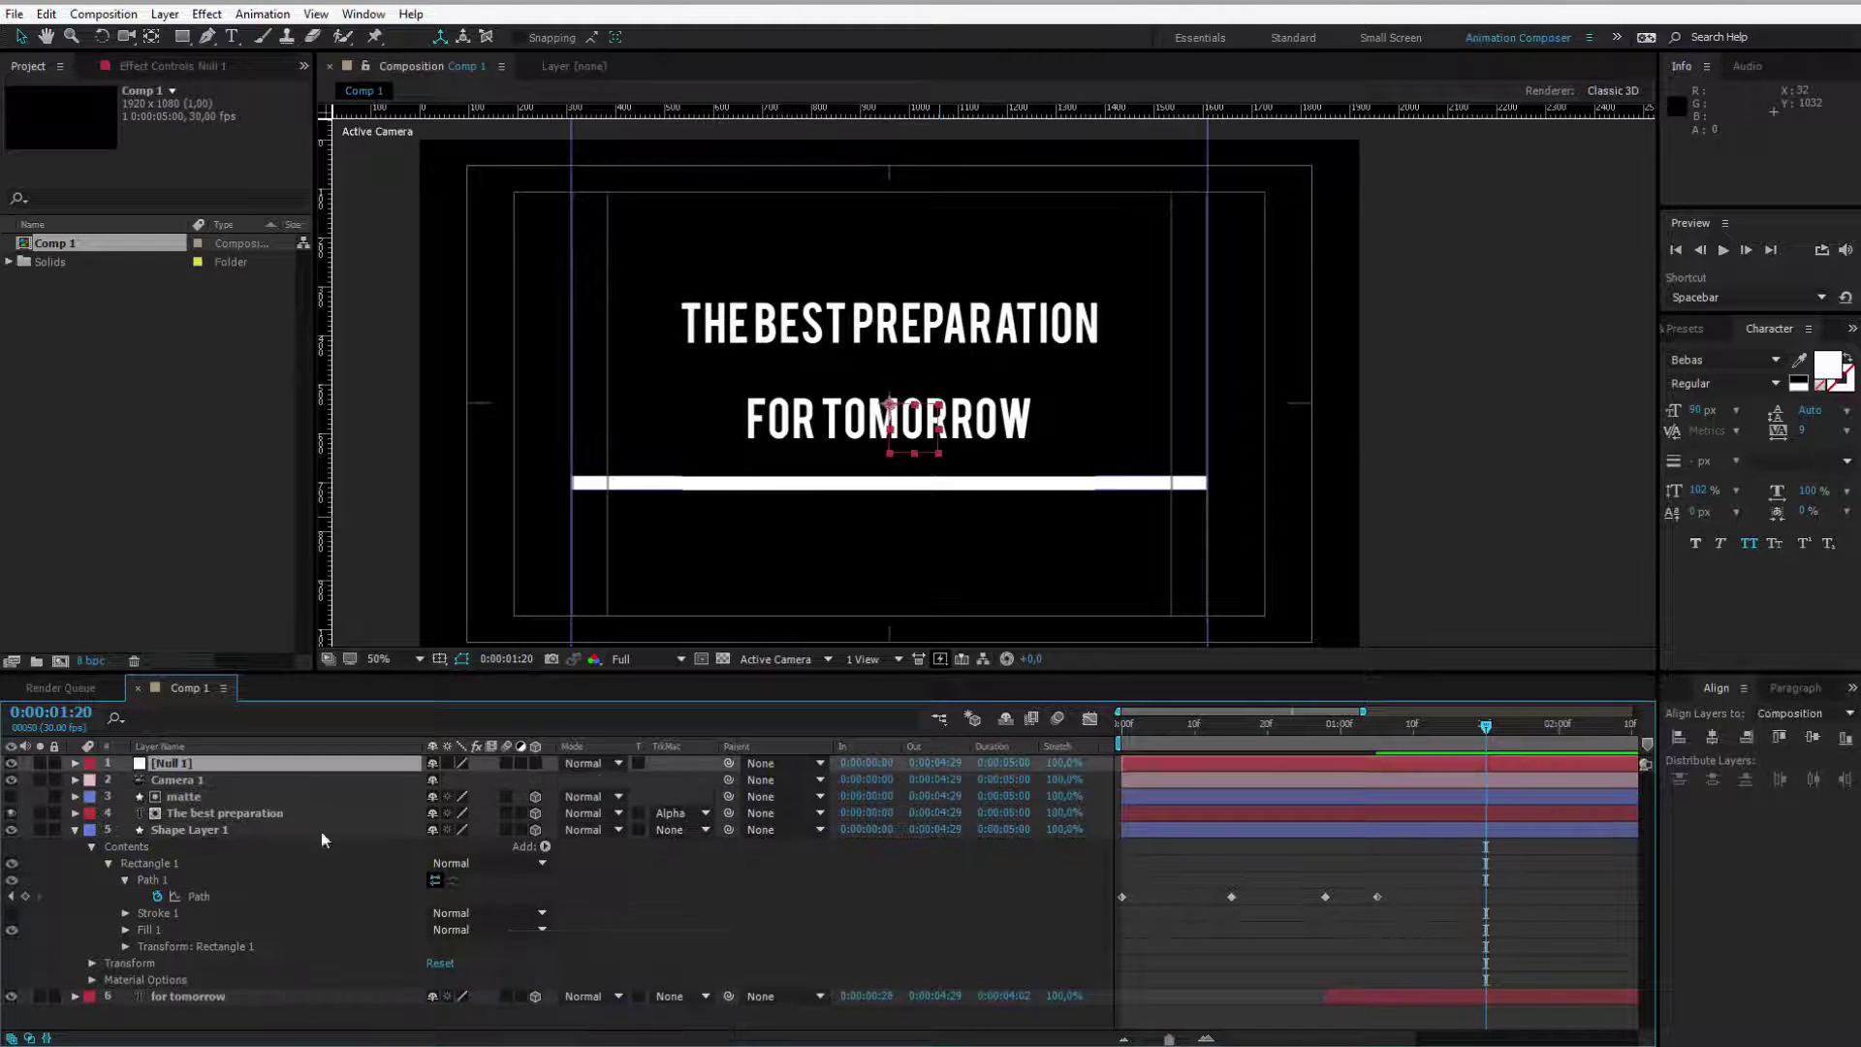
Step: Pick-whip Camera 1's parent to Null 1, testing and undoing a null move
{"action": "left_click", "coordinate": [213, 777]}
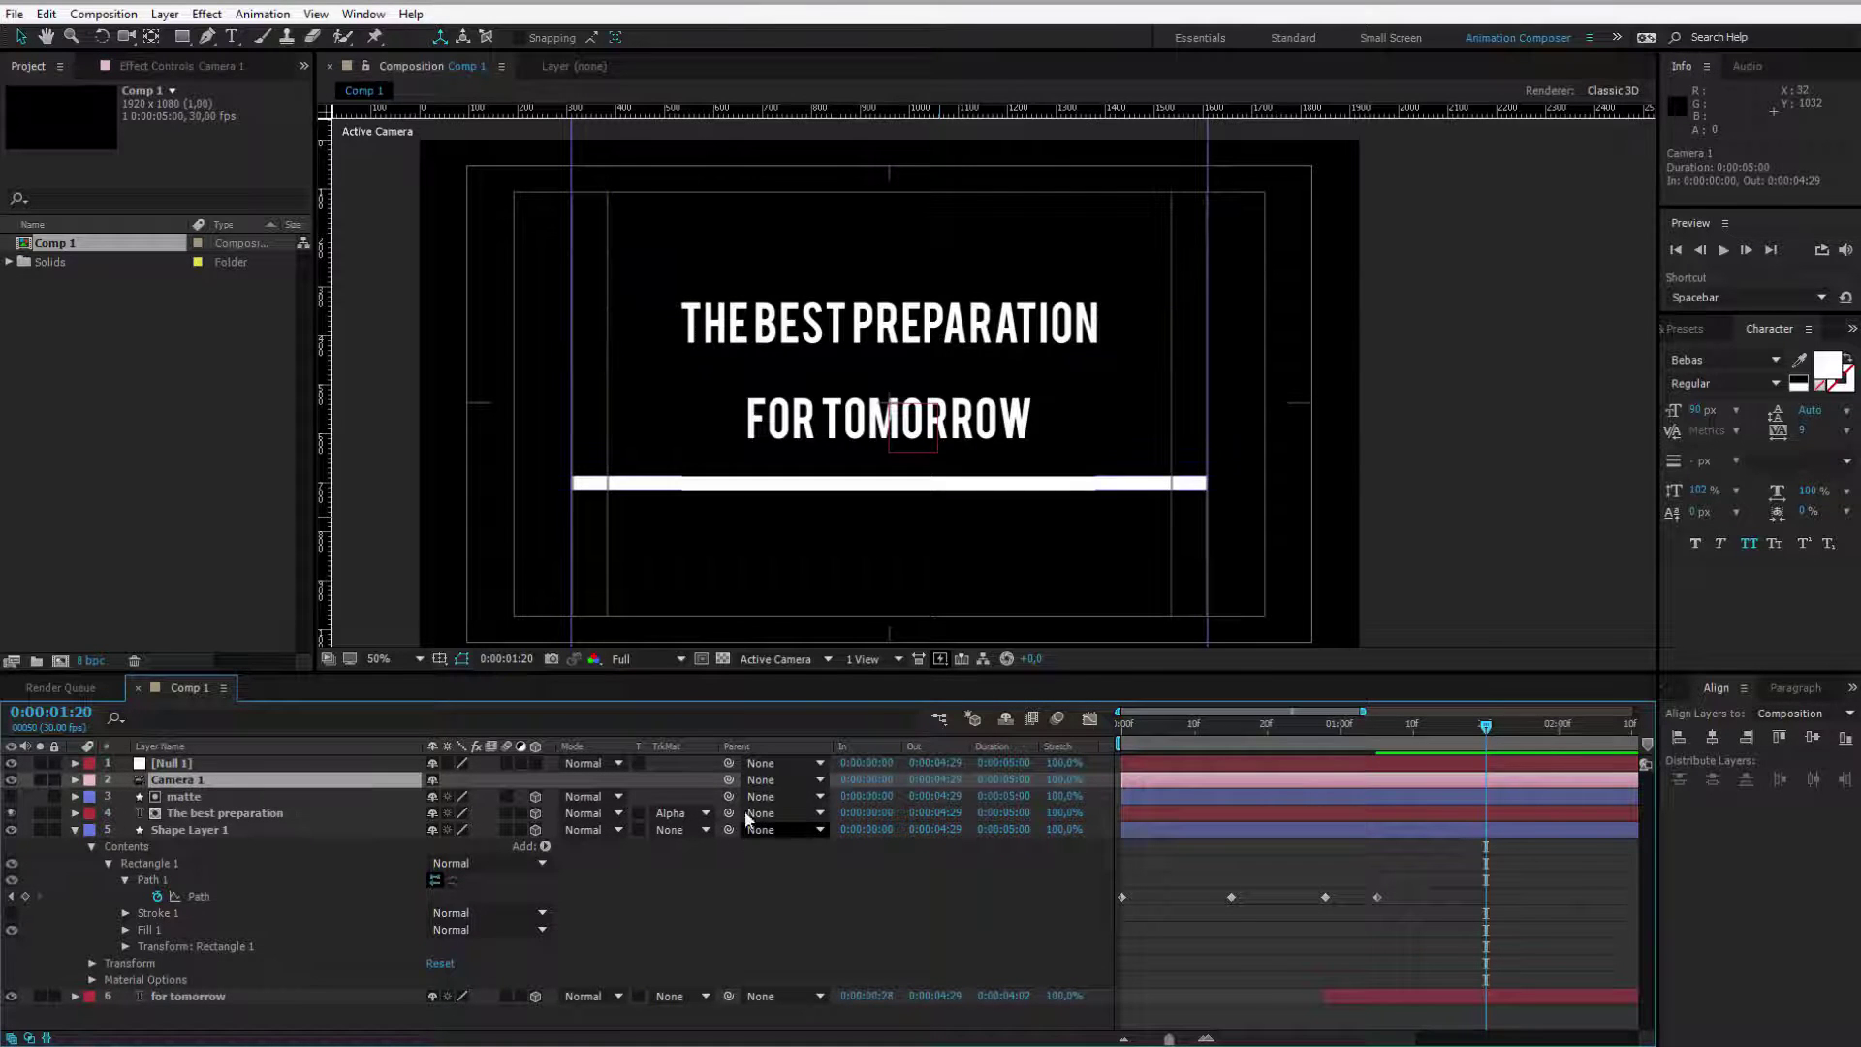
{"action": "left_click_drag", "start_coordinate": [729, 779], "coordinate": [186, 765]}
{"action": "left_click_drag", "start_coordinate": [922, 434], "coordinate": [947, 392]}
{"action": "key", "text": "ctrl+z"}
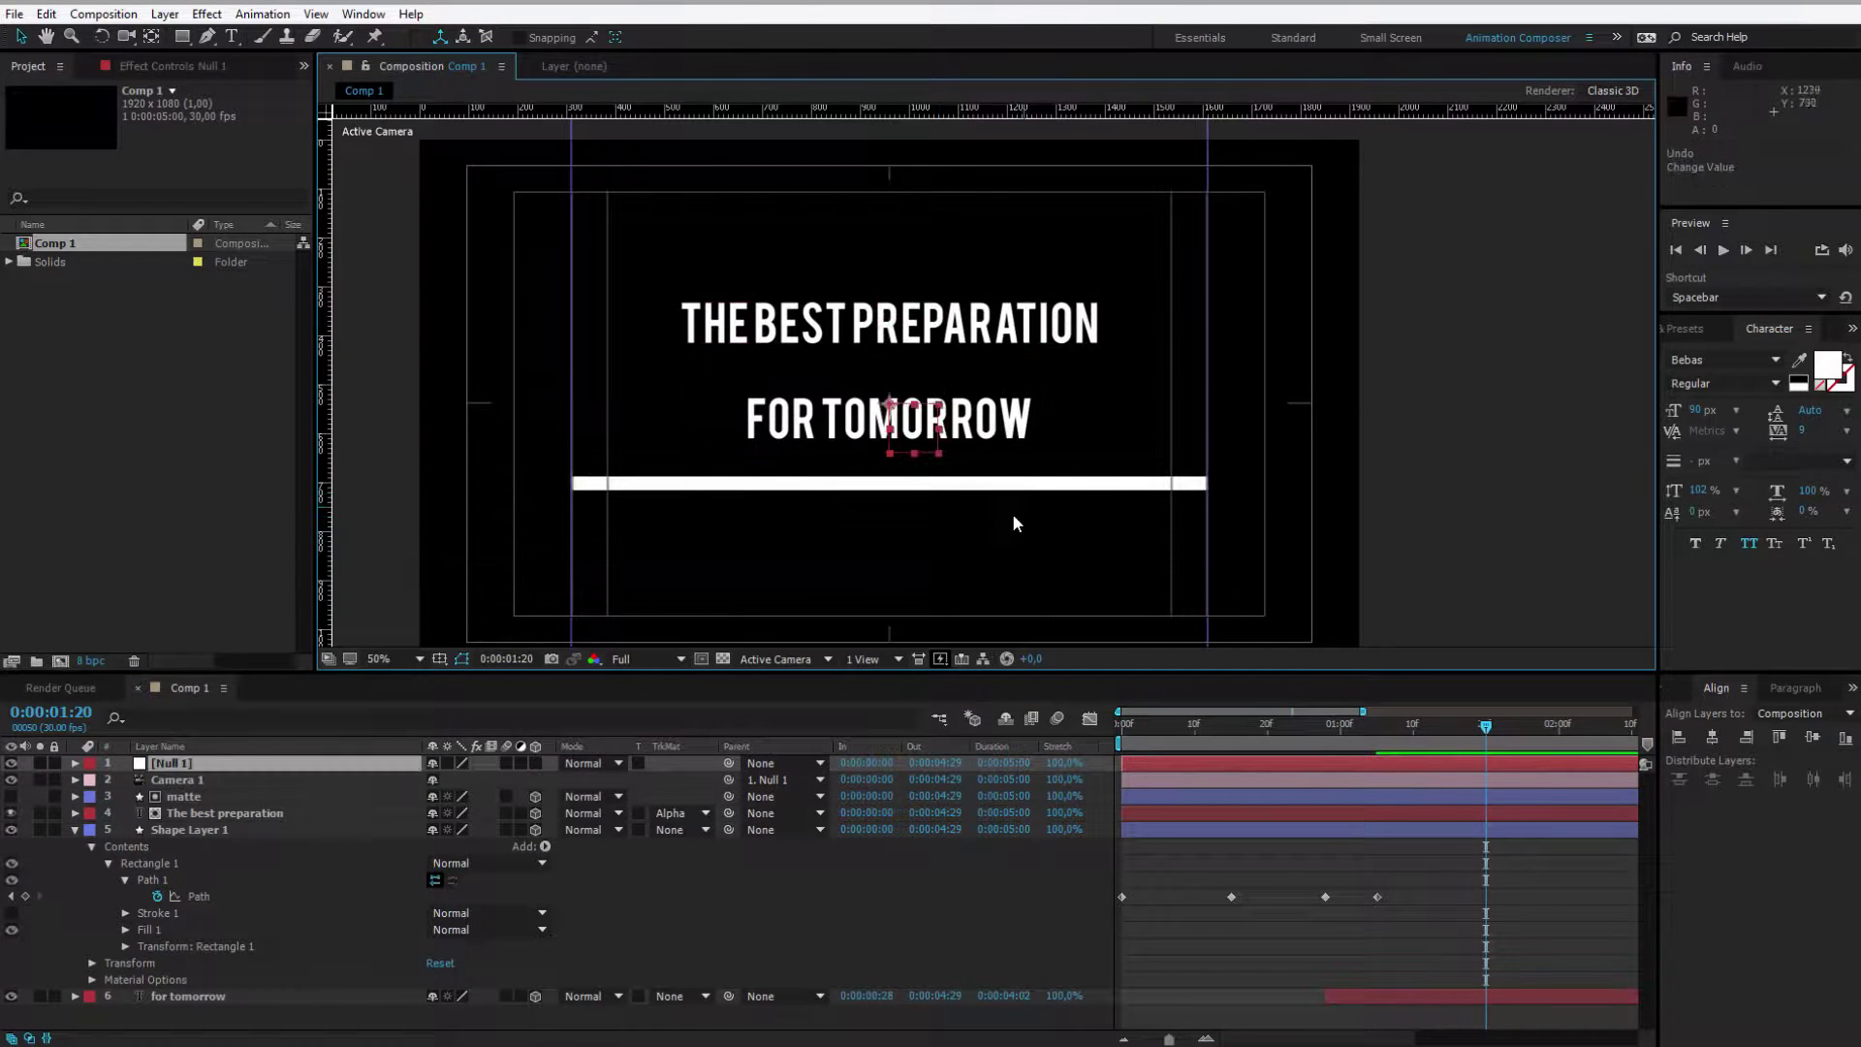
Step: Make Null 1 a 3D layer and keyframe its Position from Z 0 at 1:05 to Z -1200 at 1:17
{"action": "left_click", "coordinate": [535, 763]}
{"action": "key", "text": "p"}
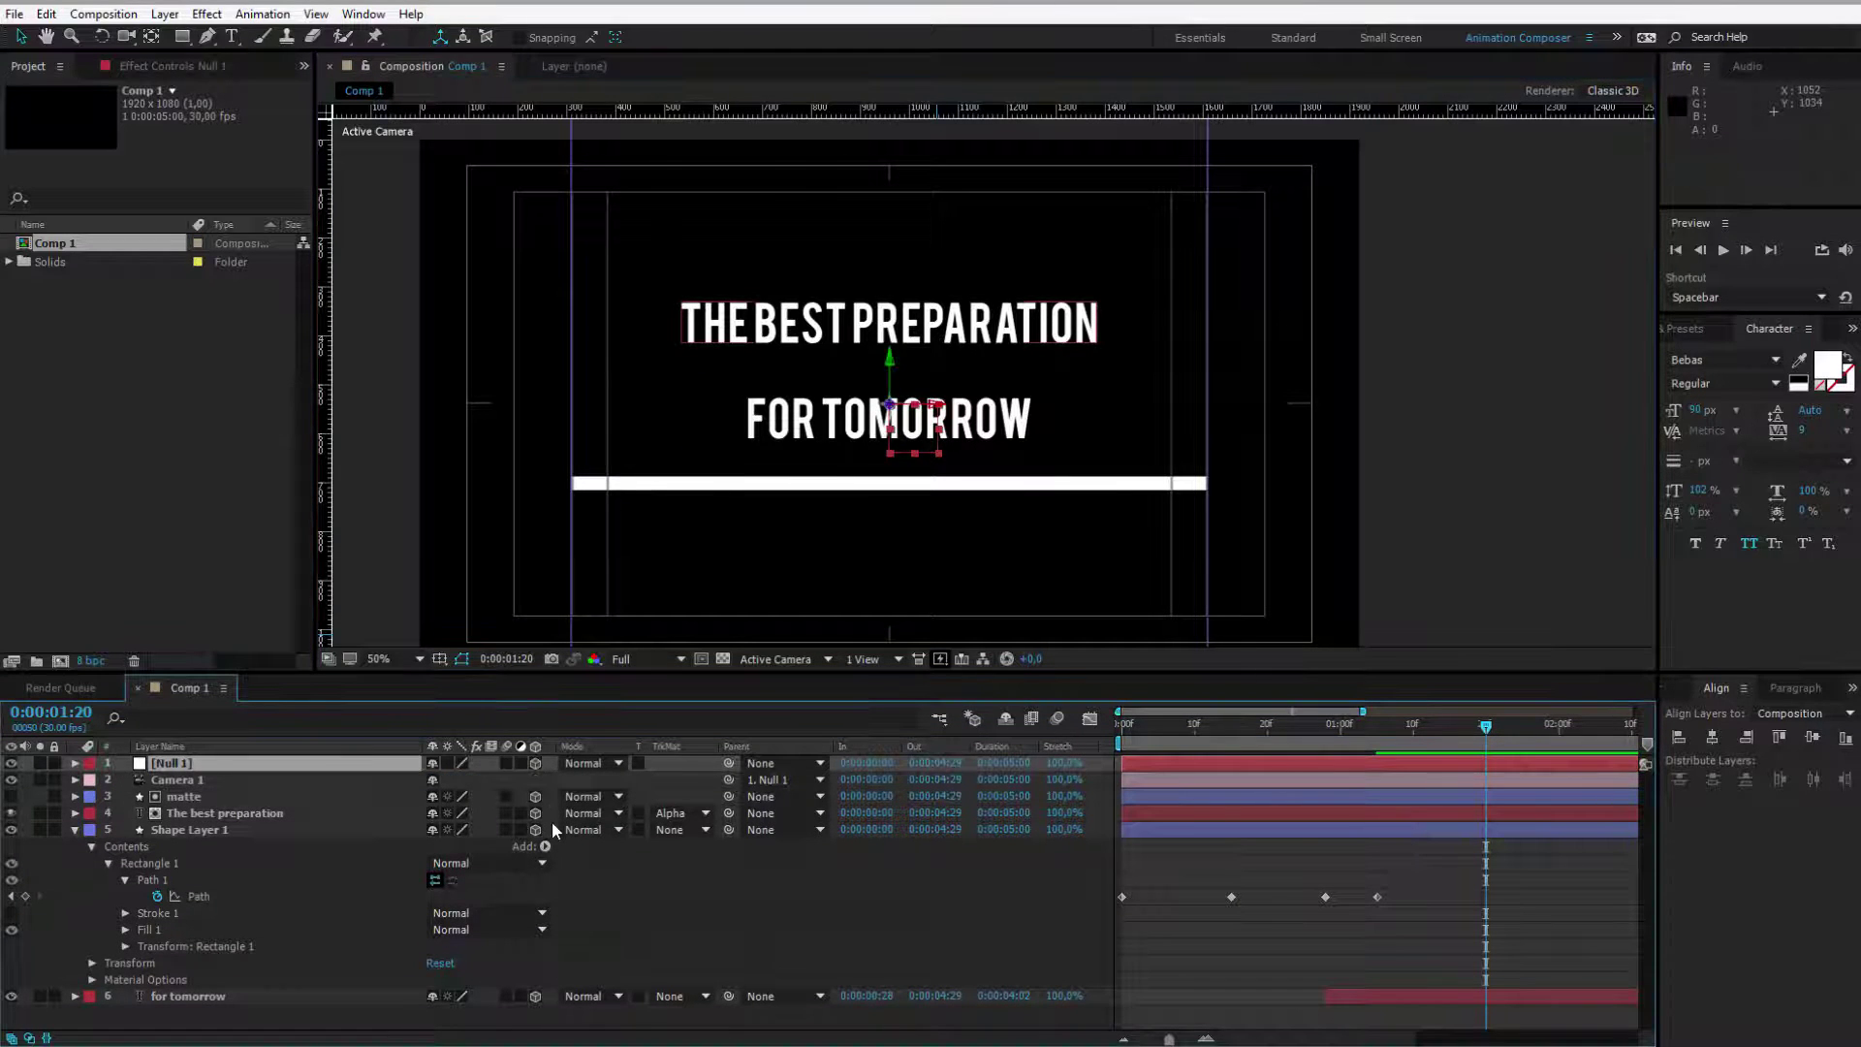
{"action": "key", "text": "j"}
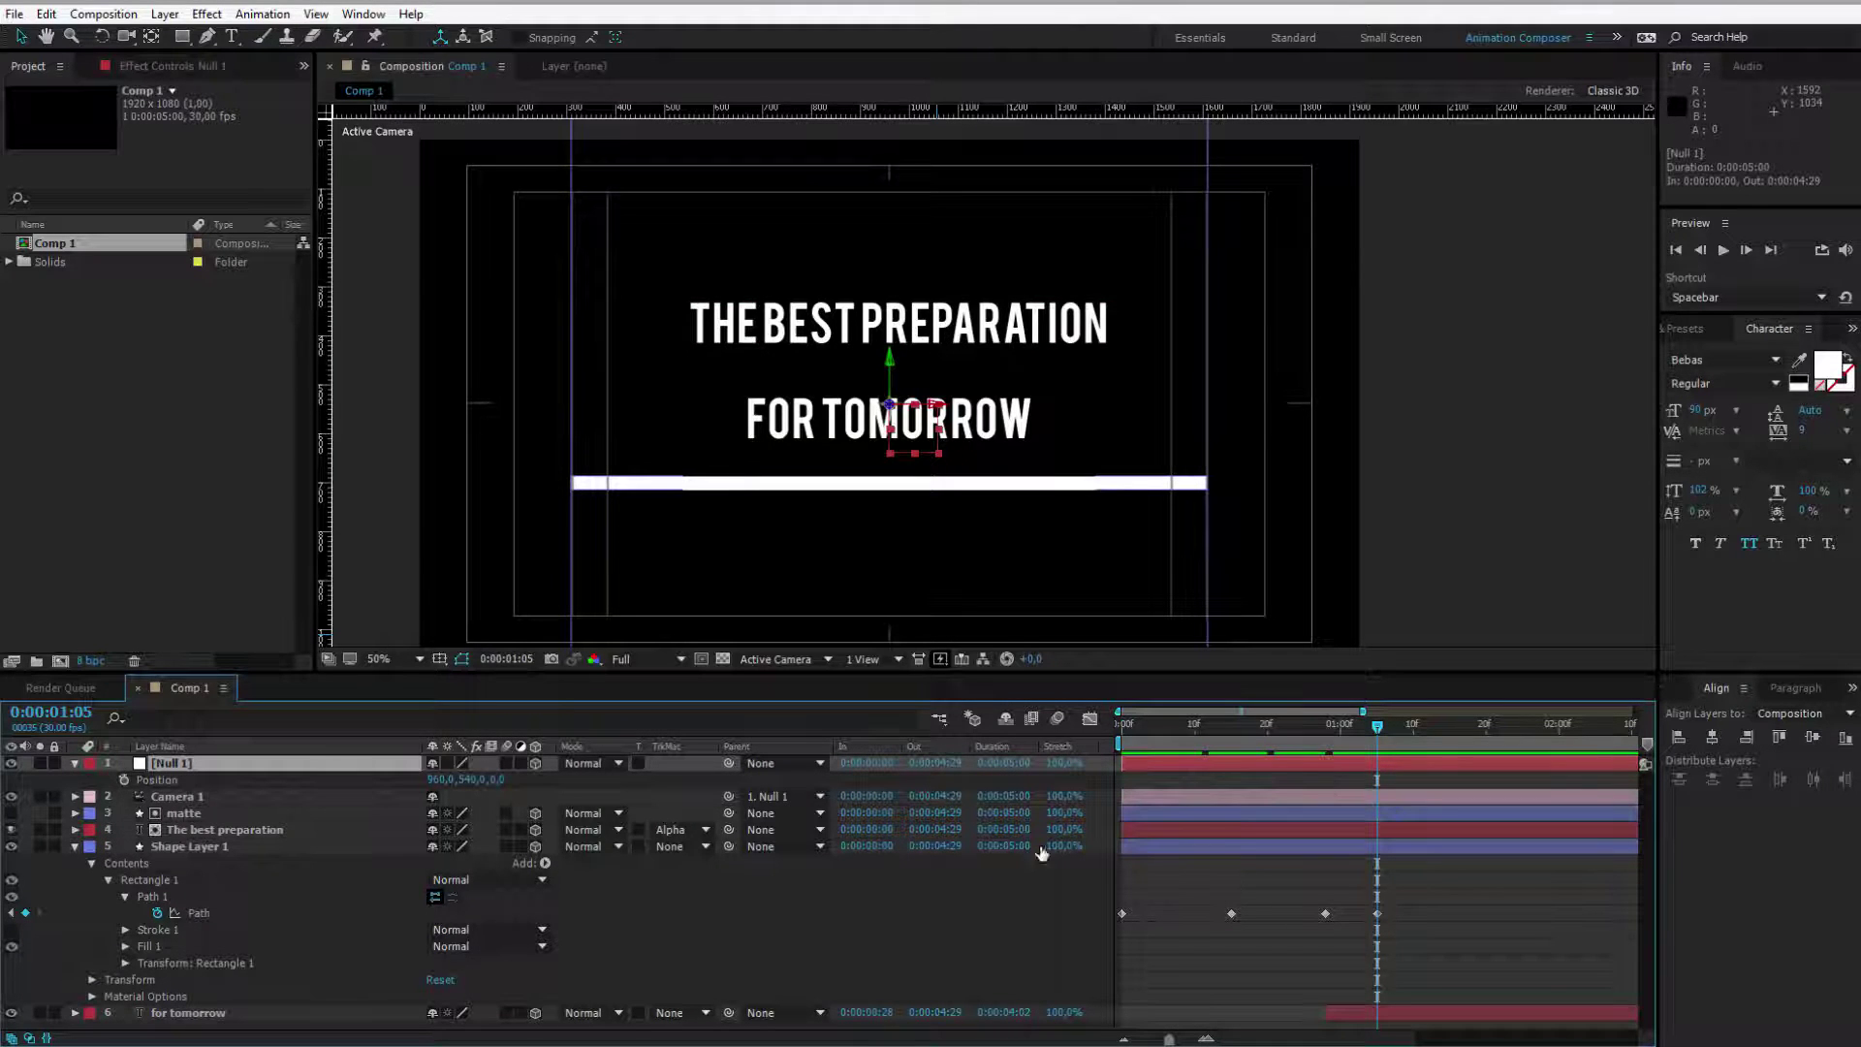
{"action": "left_click", "coordinate": [121, 779]}
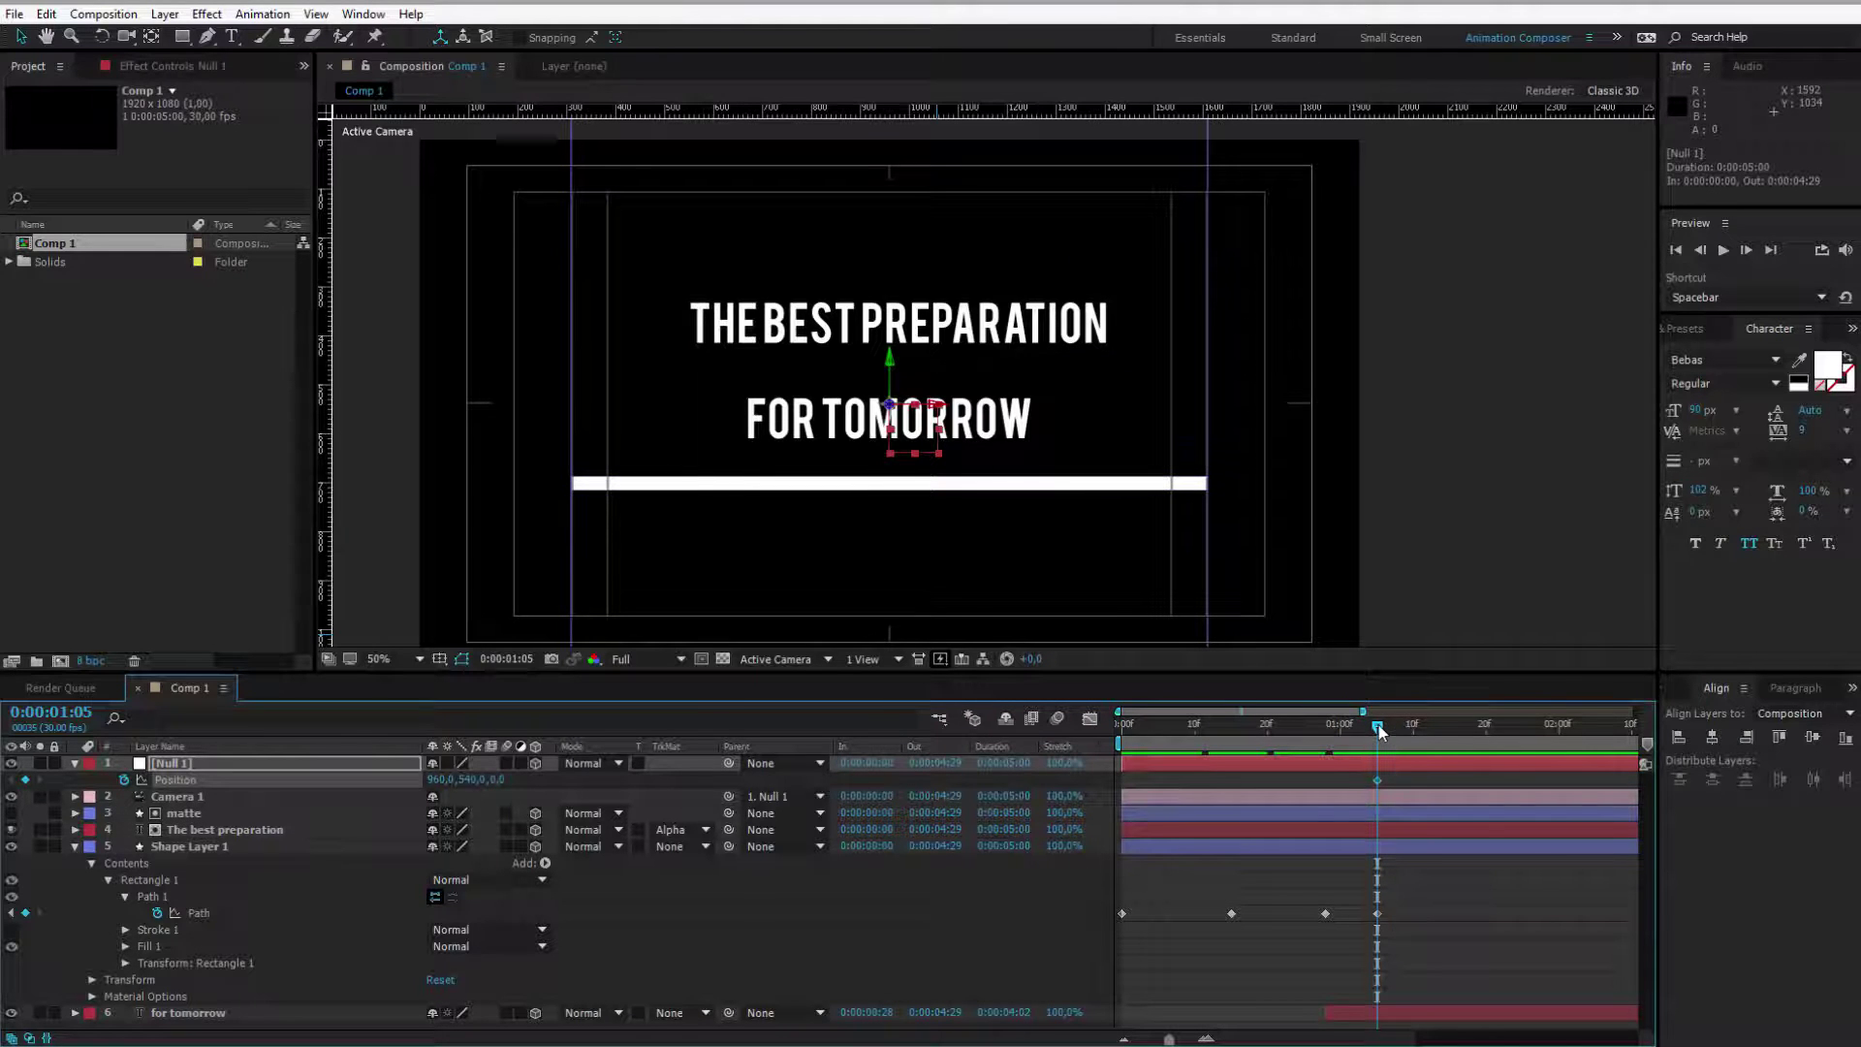
{"action": "left_click_drag", "start_coordinate": [1381, 731], "coordinate": [1464, 731]}
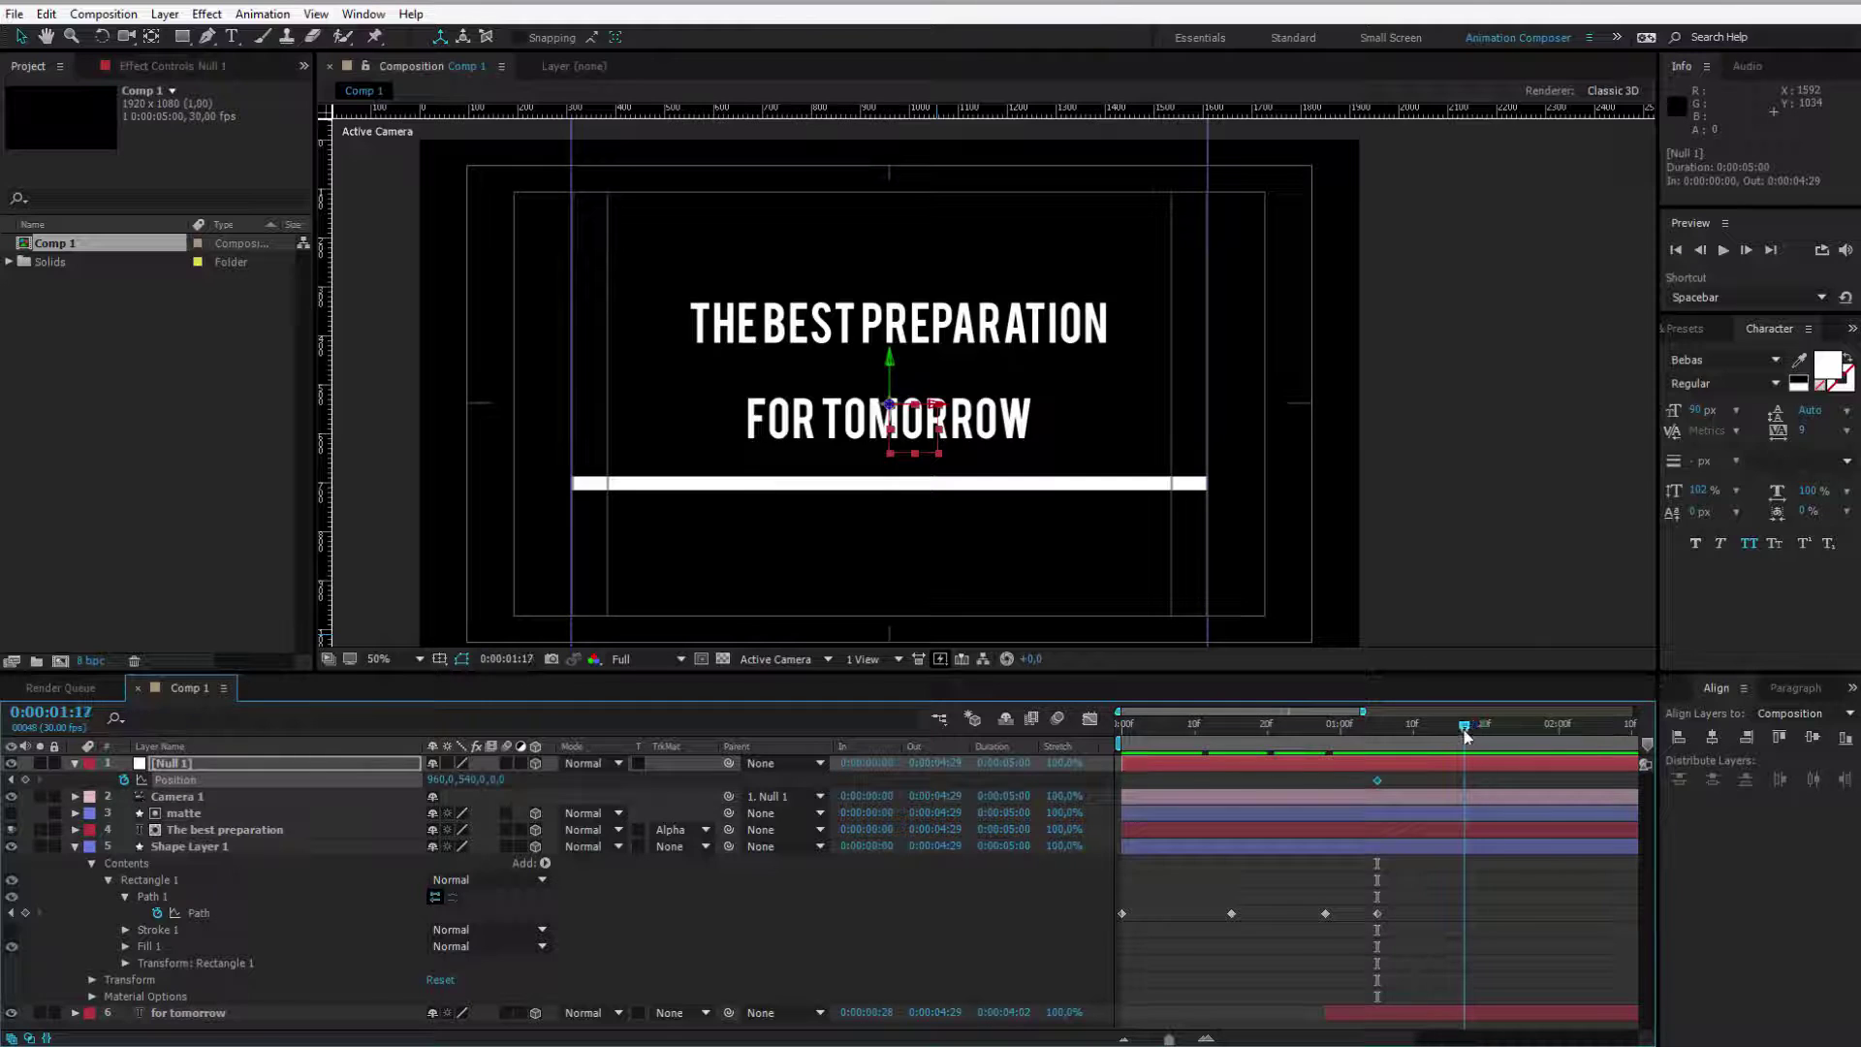
{"action": "left_click_drag", "start_coordinate": [497, 785], "coordinate": [361, 743]}
{"action": "left_click", "coordinate": [500, 781]}
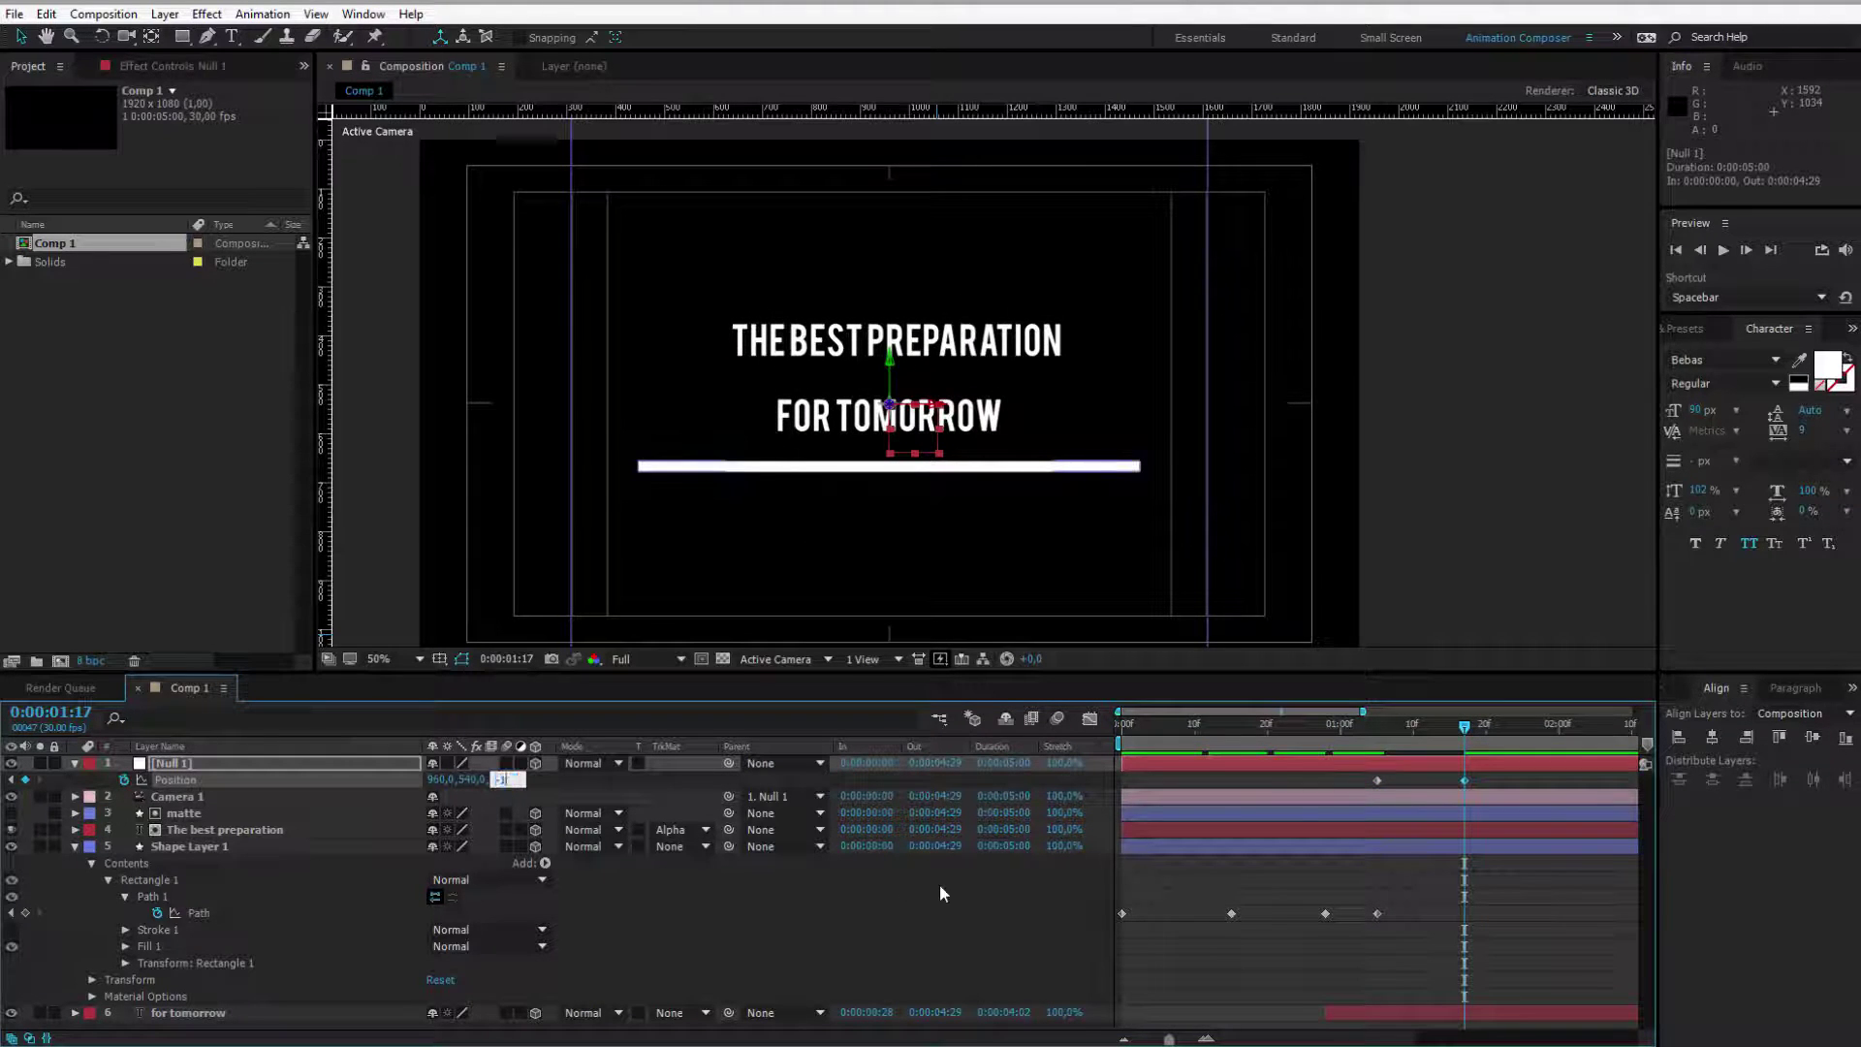
{"action": "key", "text": "Return"}
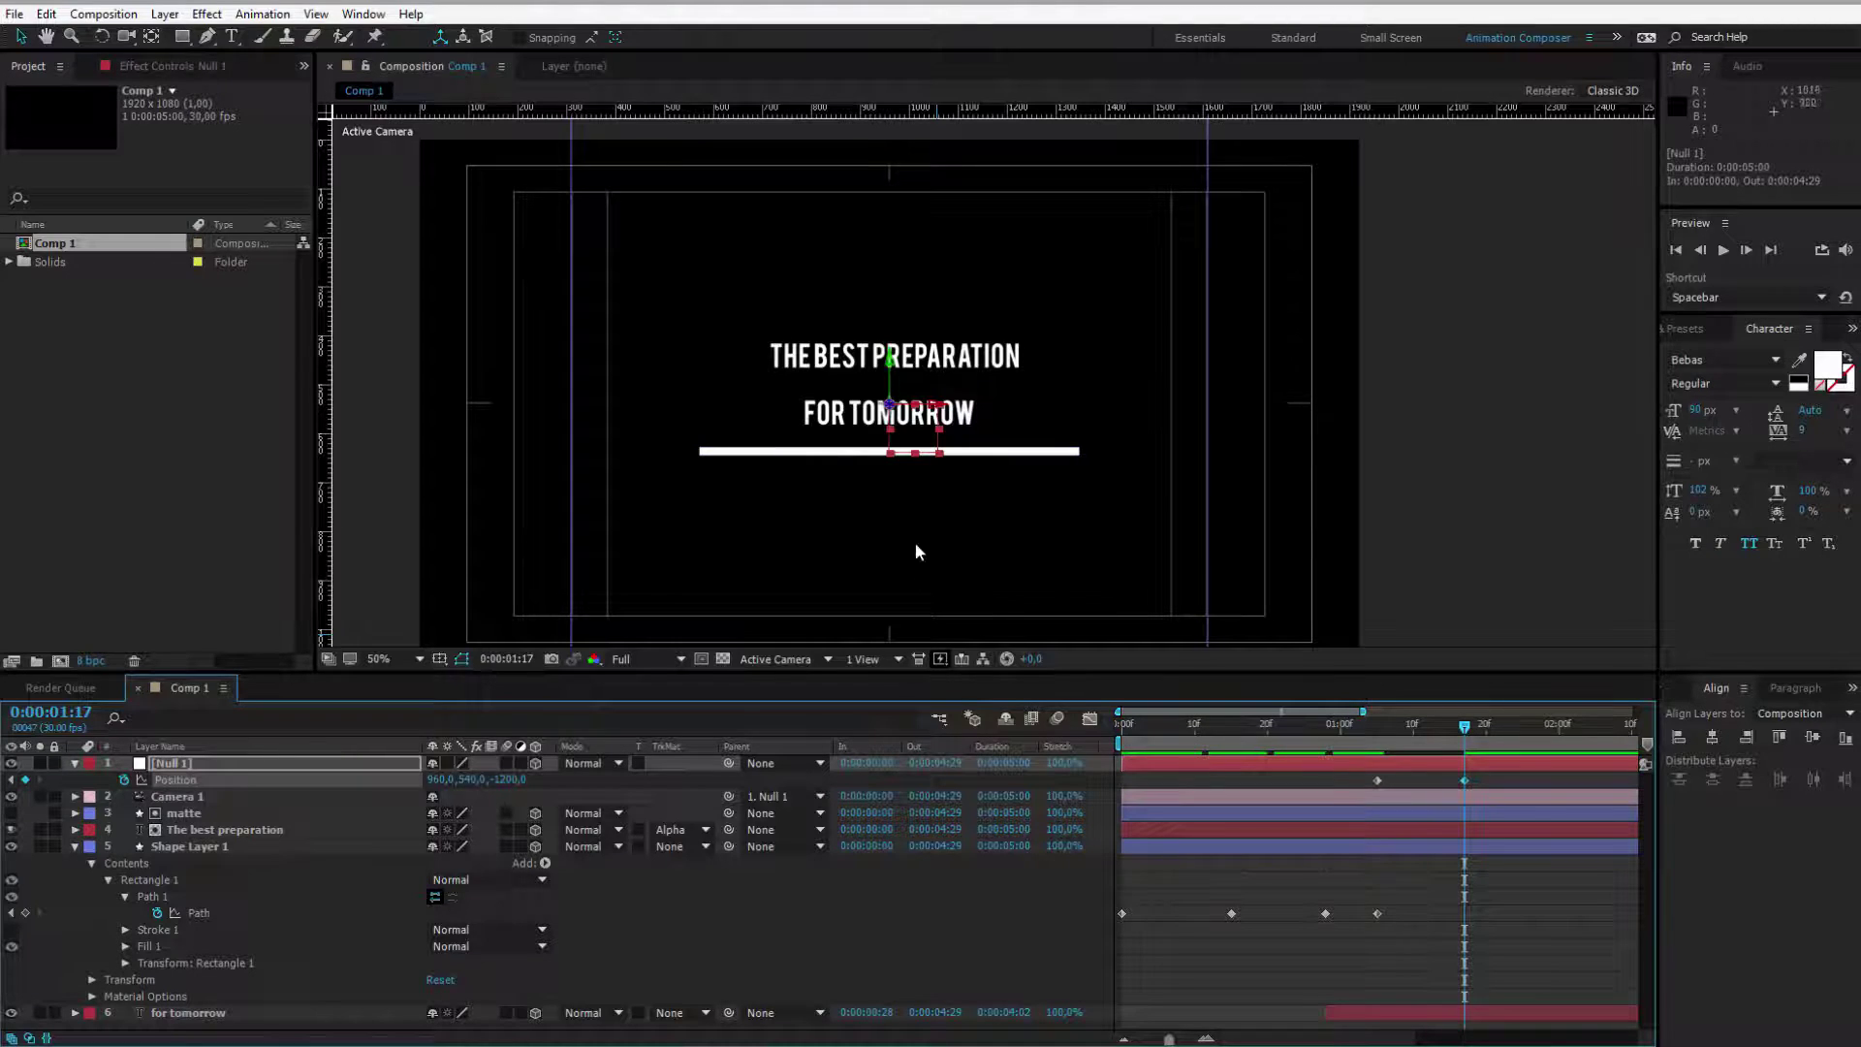
Step: Drag the white bar's path wider at 1:17, adding a Path keyframe
{"action": "left_click", "coordinate": [968, 452]}
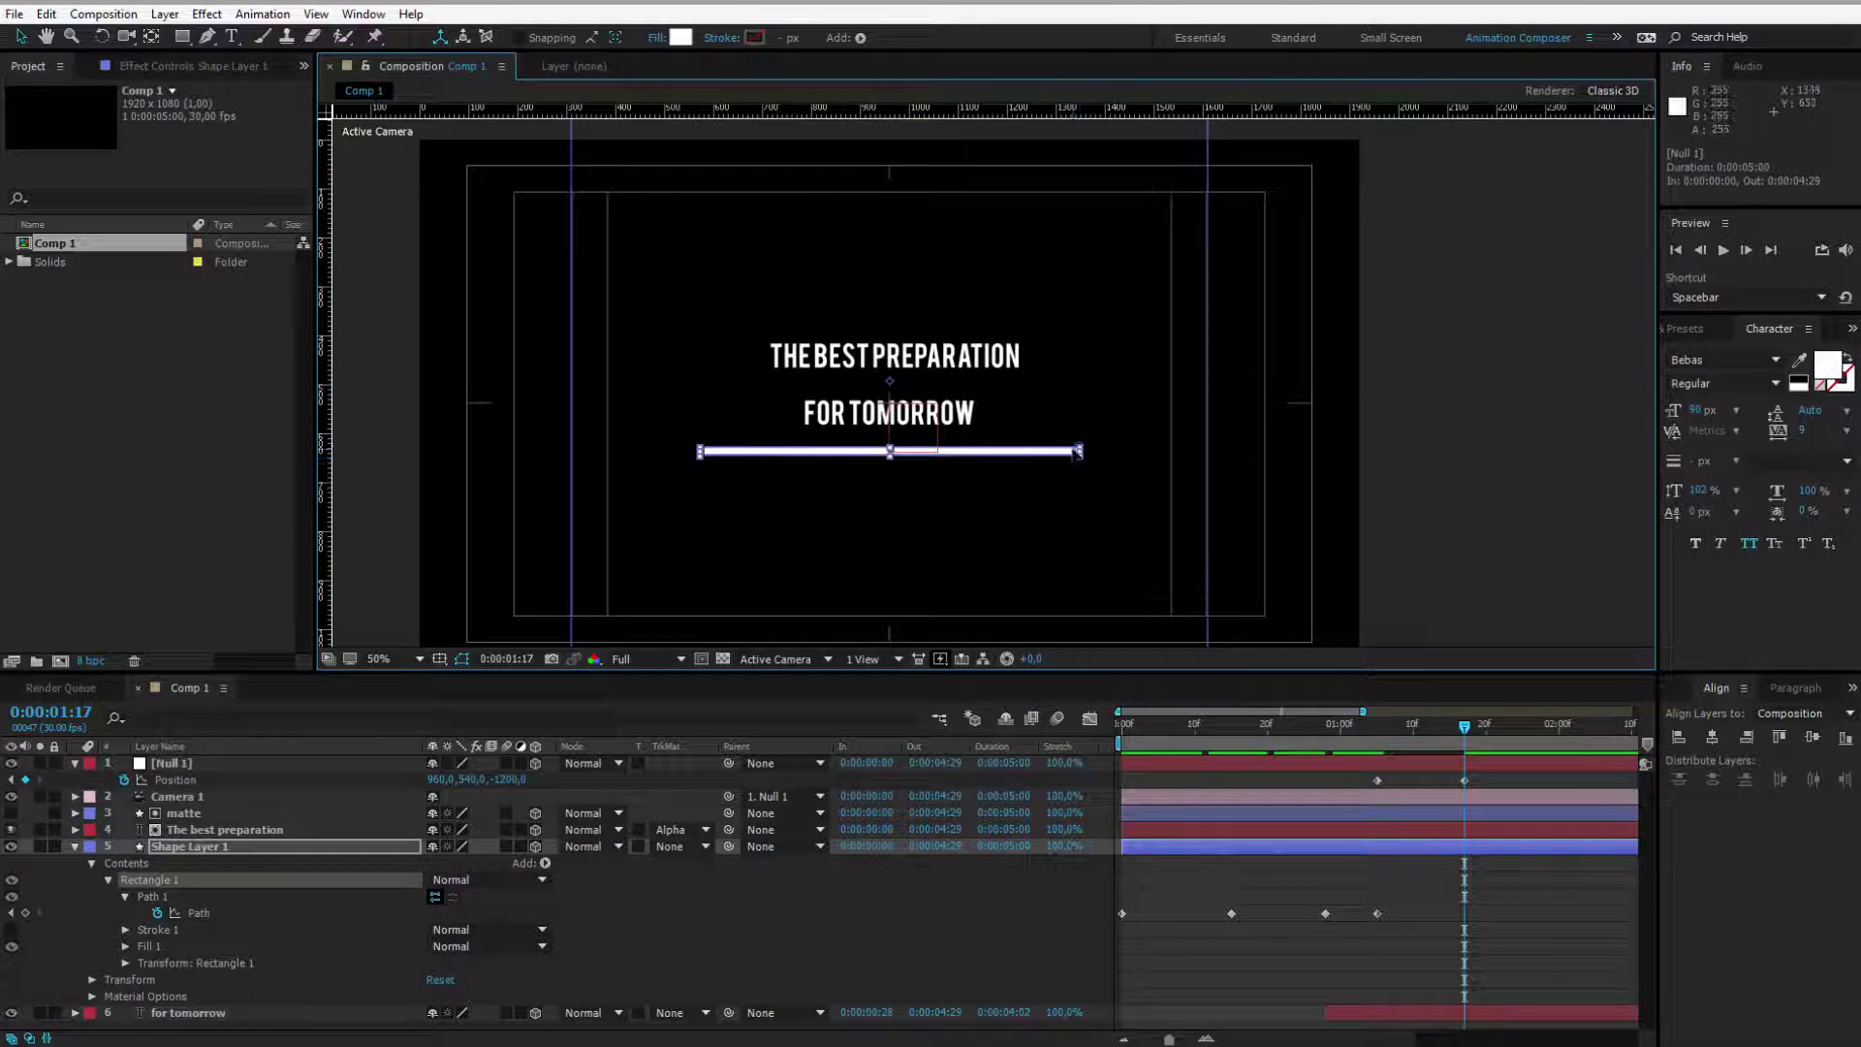
{"action": "double_click", "coordinate": [1082, 453]}
{"action": "left_click_drag", "start_coordinate": [1082, 453], "coordinate": [1175, 460]}
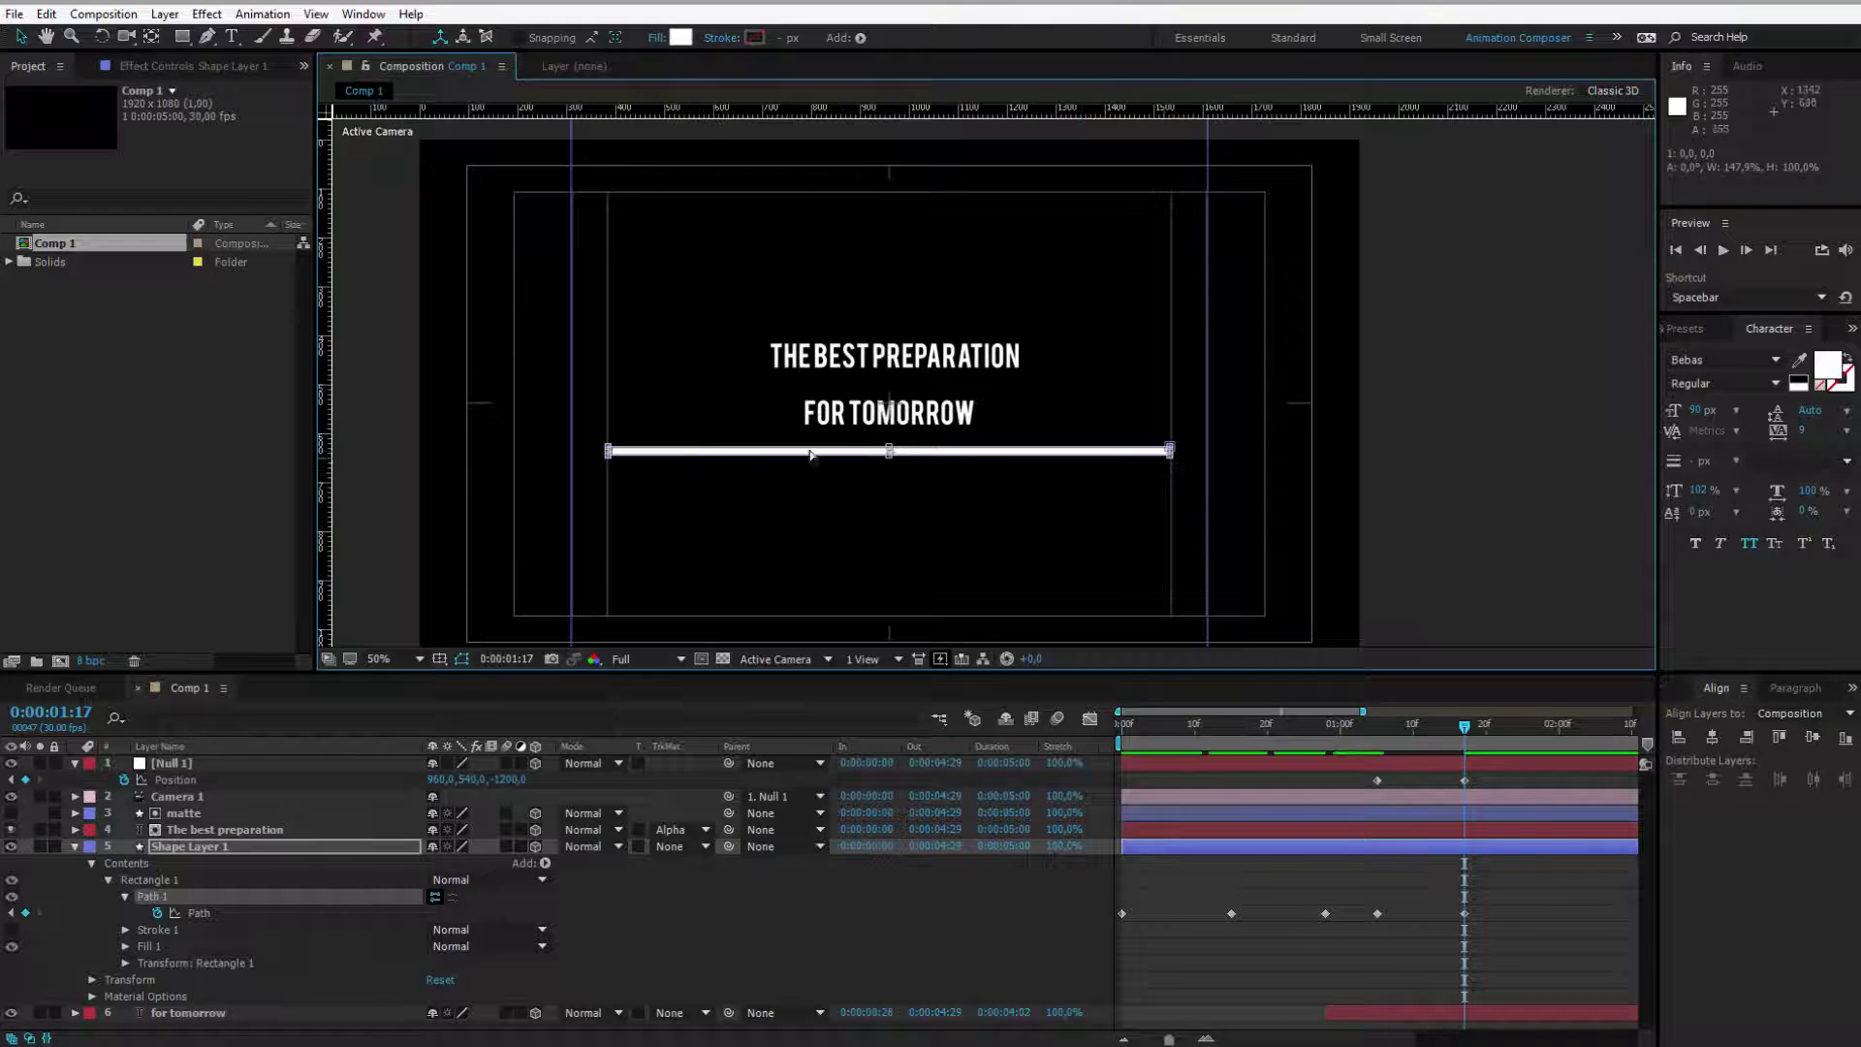
{"action": "left_click", "coordinate": [1464, 888]}
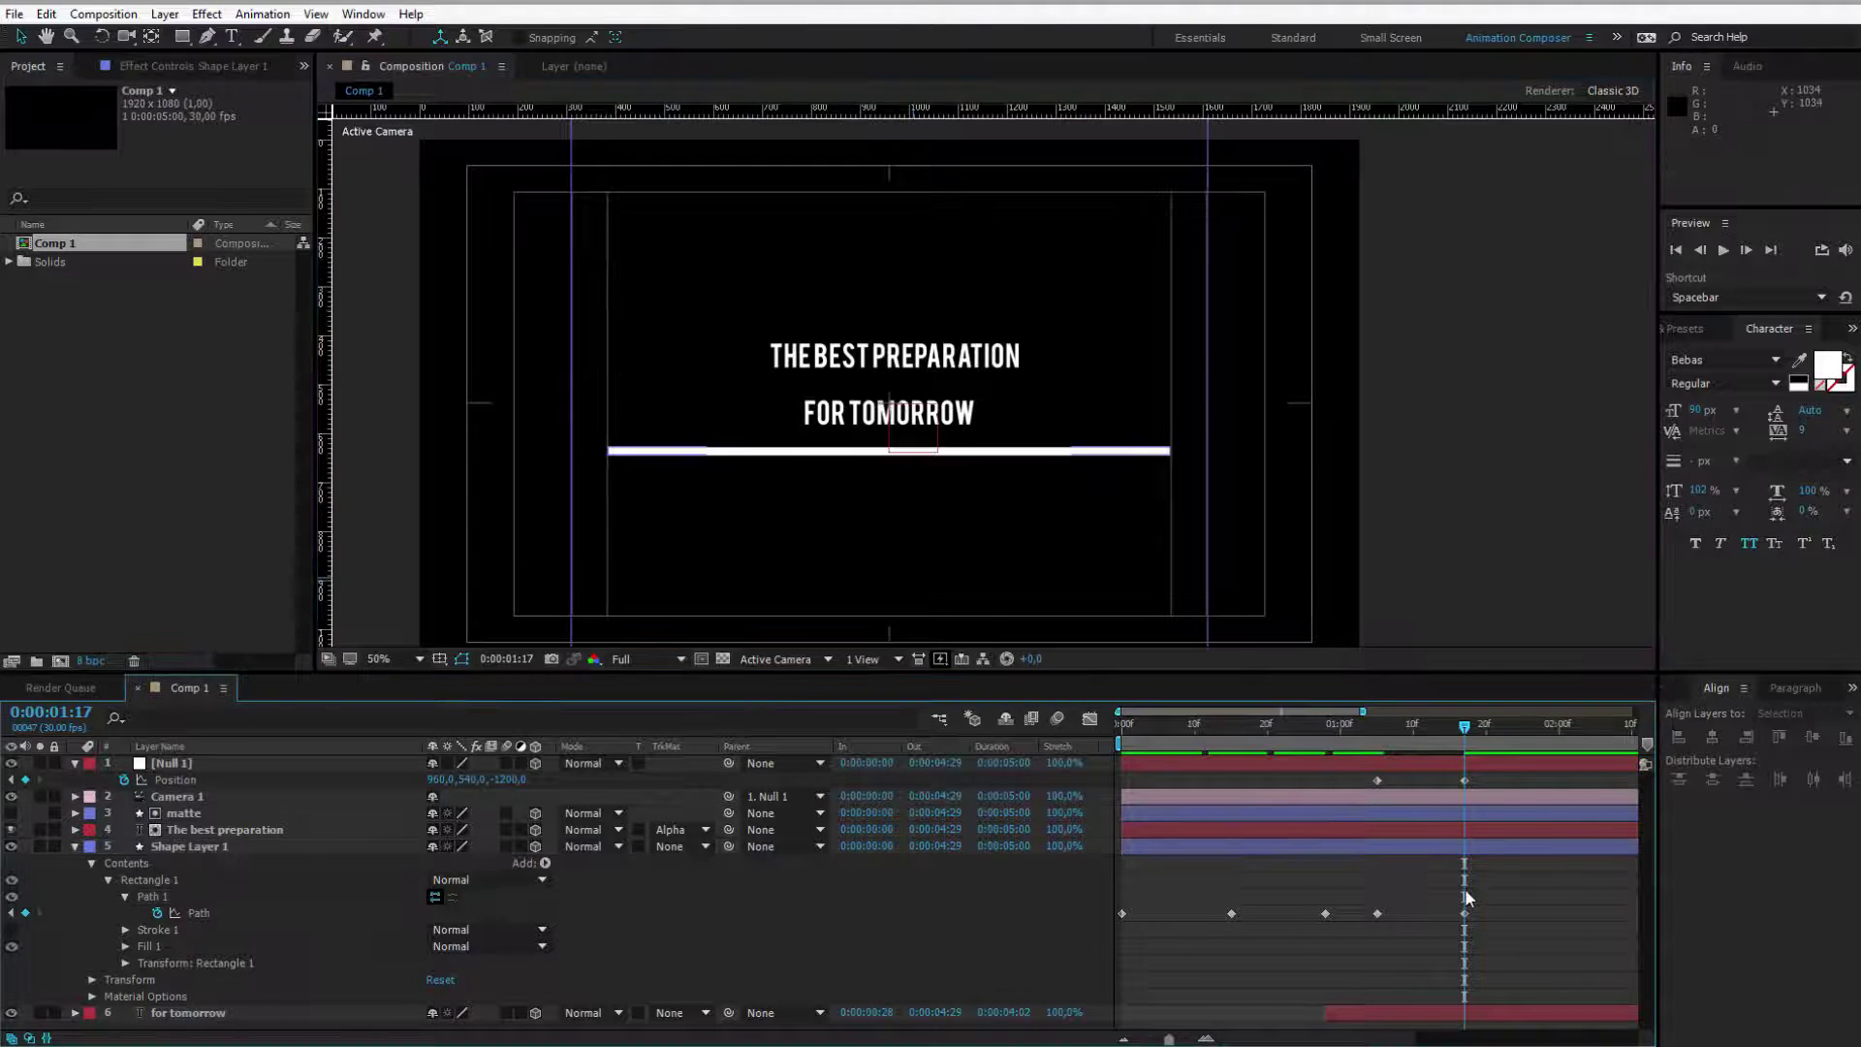
Step: Try aligning The best preparation text layer, dismiss the alignment error, and return to the start
{"action": "left_click", "coordinate": [895, 358]}
{"action": "left_click", "coordinate": [1695, 735]}
{"action": "key", "text": "Return"}
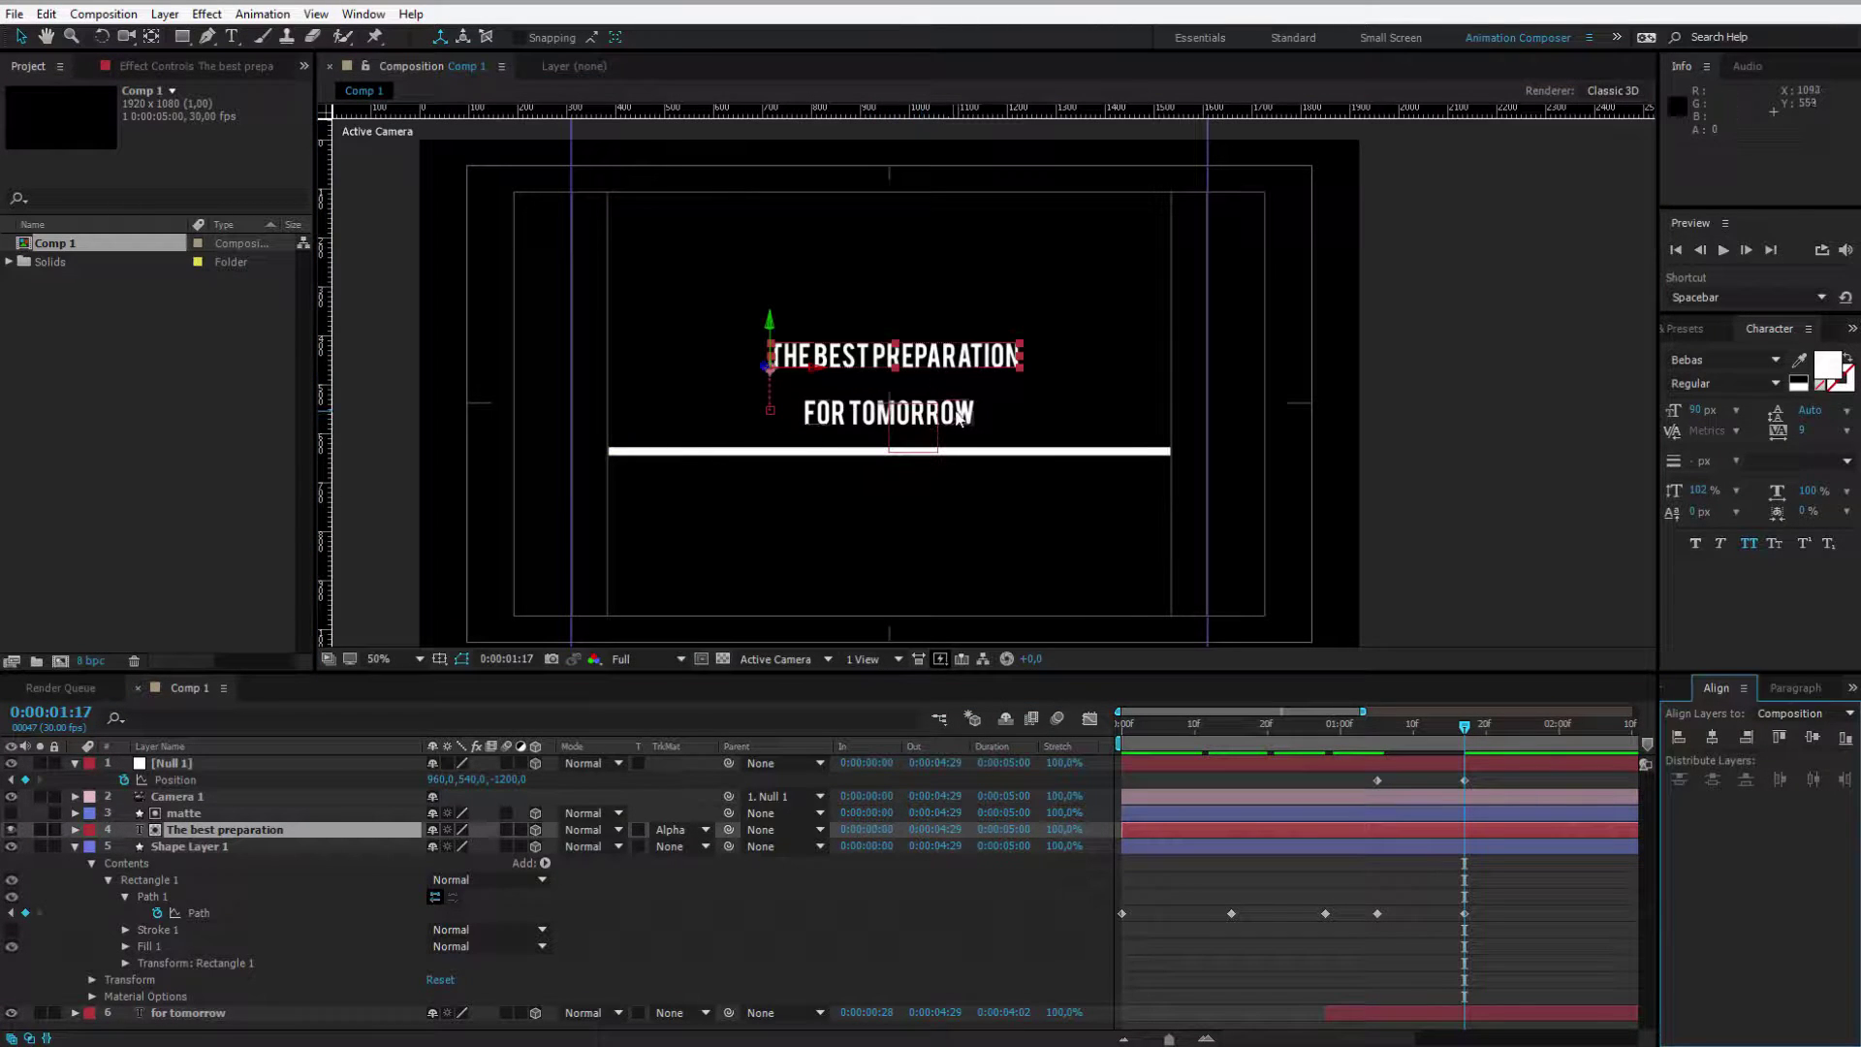
{"action": "left_click", "coordinate": [957, 415]}
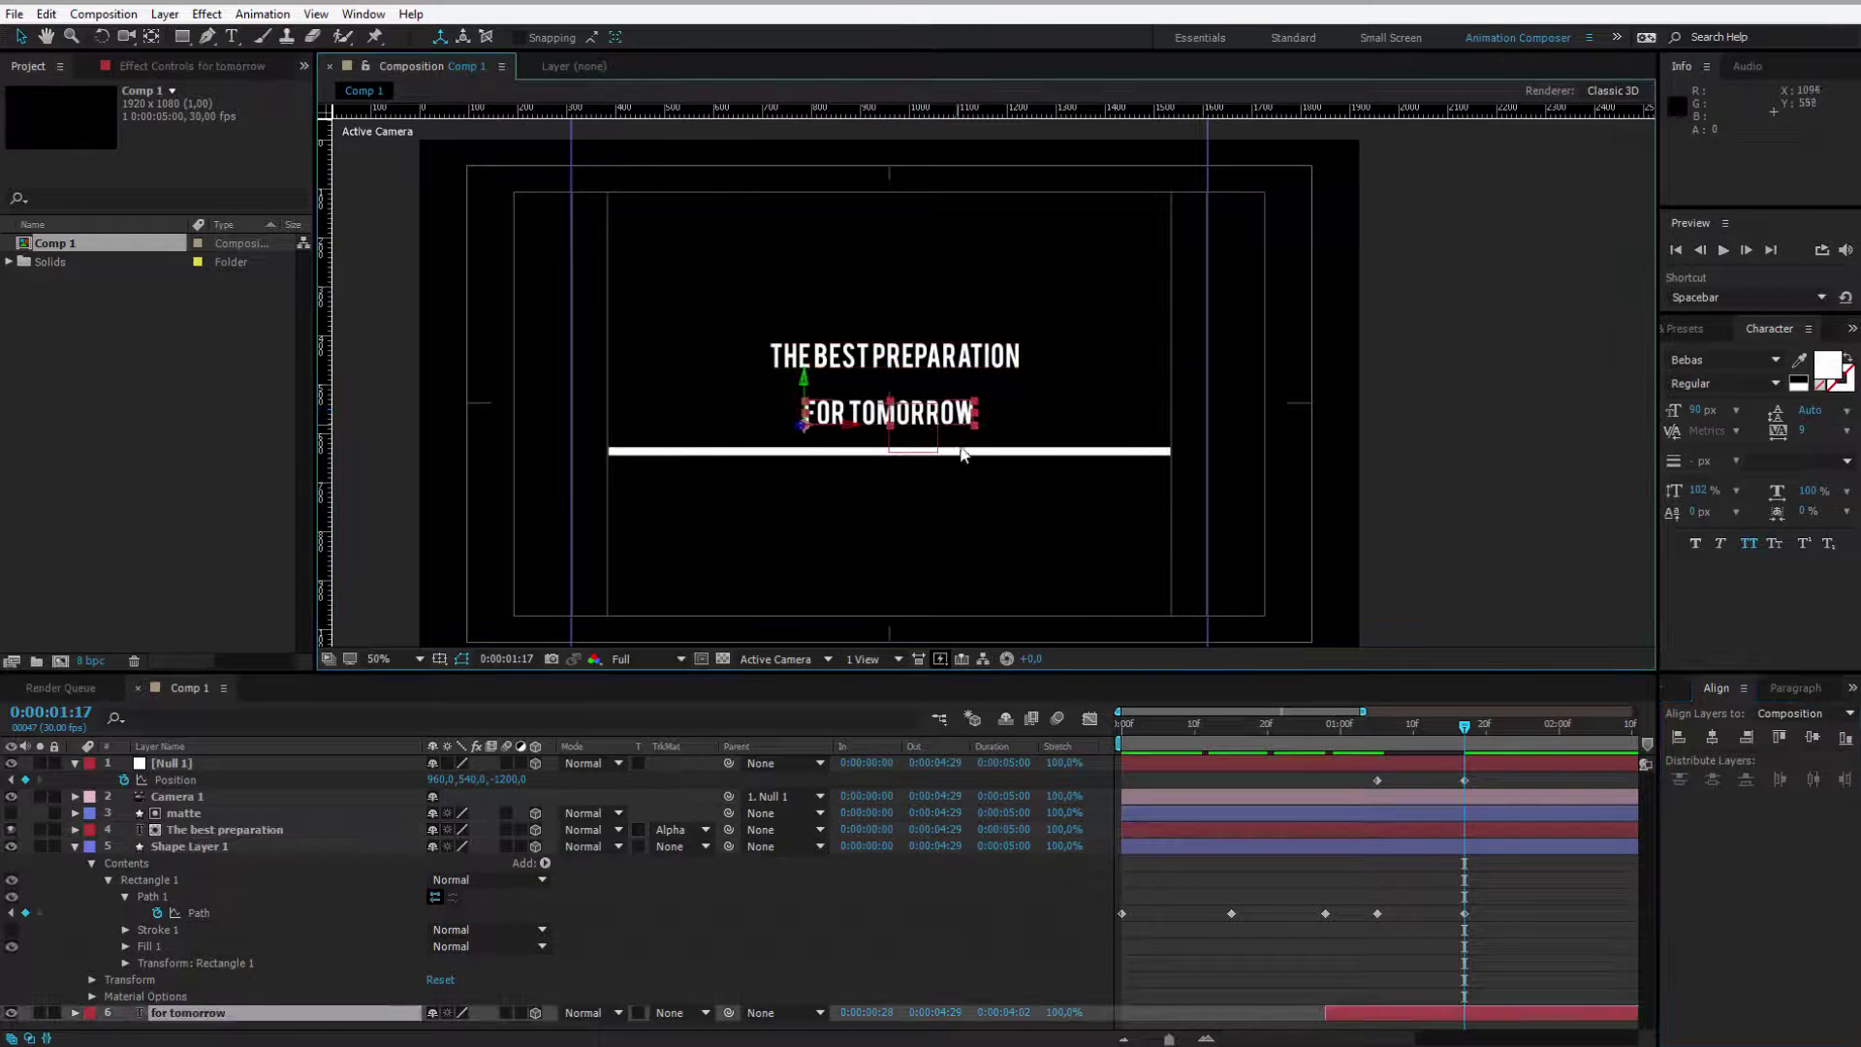
{"action": "left_click", "coordinate": [1442, 964]}
{"action": "left_click_drag", "start_coordinate": [1406, 723], "coordinate": [1068, 723]}
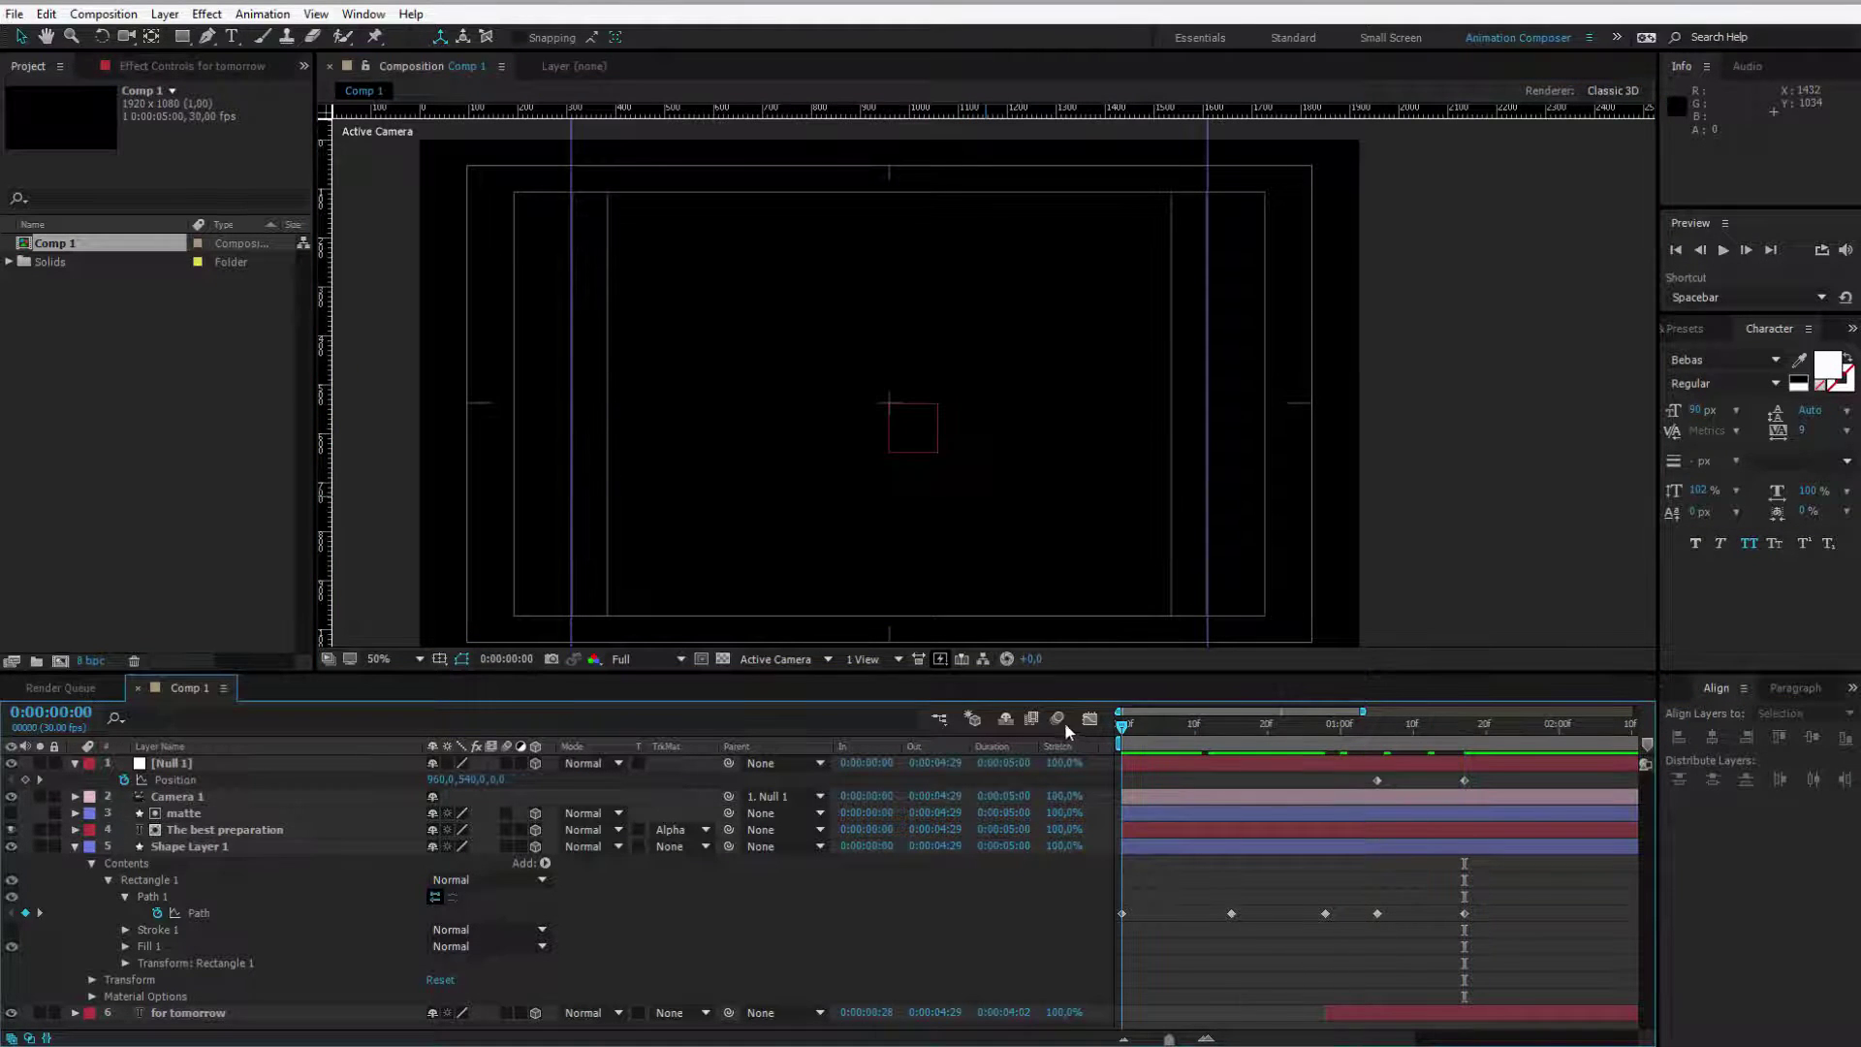
Step: Preview the camera pull-back, then add a Null 1 Position keyframe at 2:05 with Y 830
{"action": "key", "text": "space"}
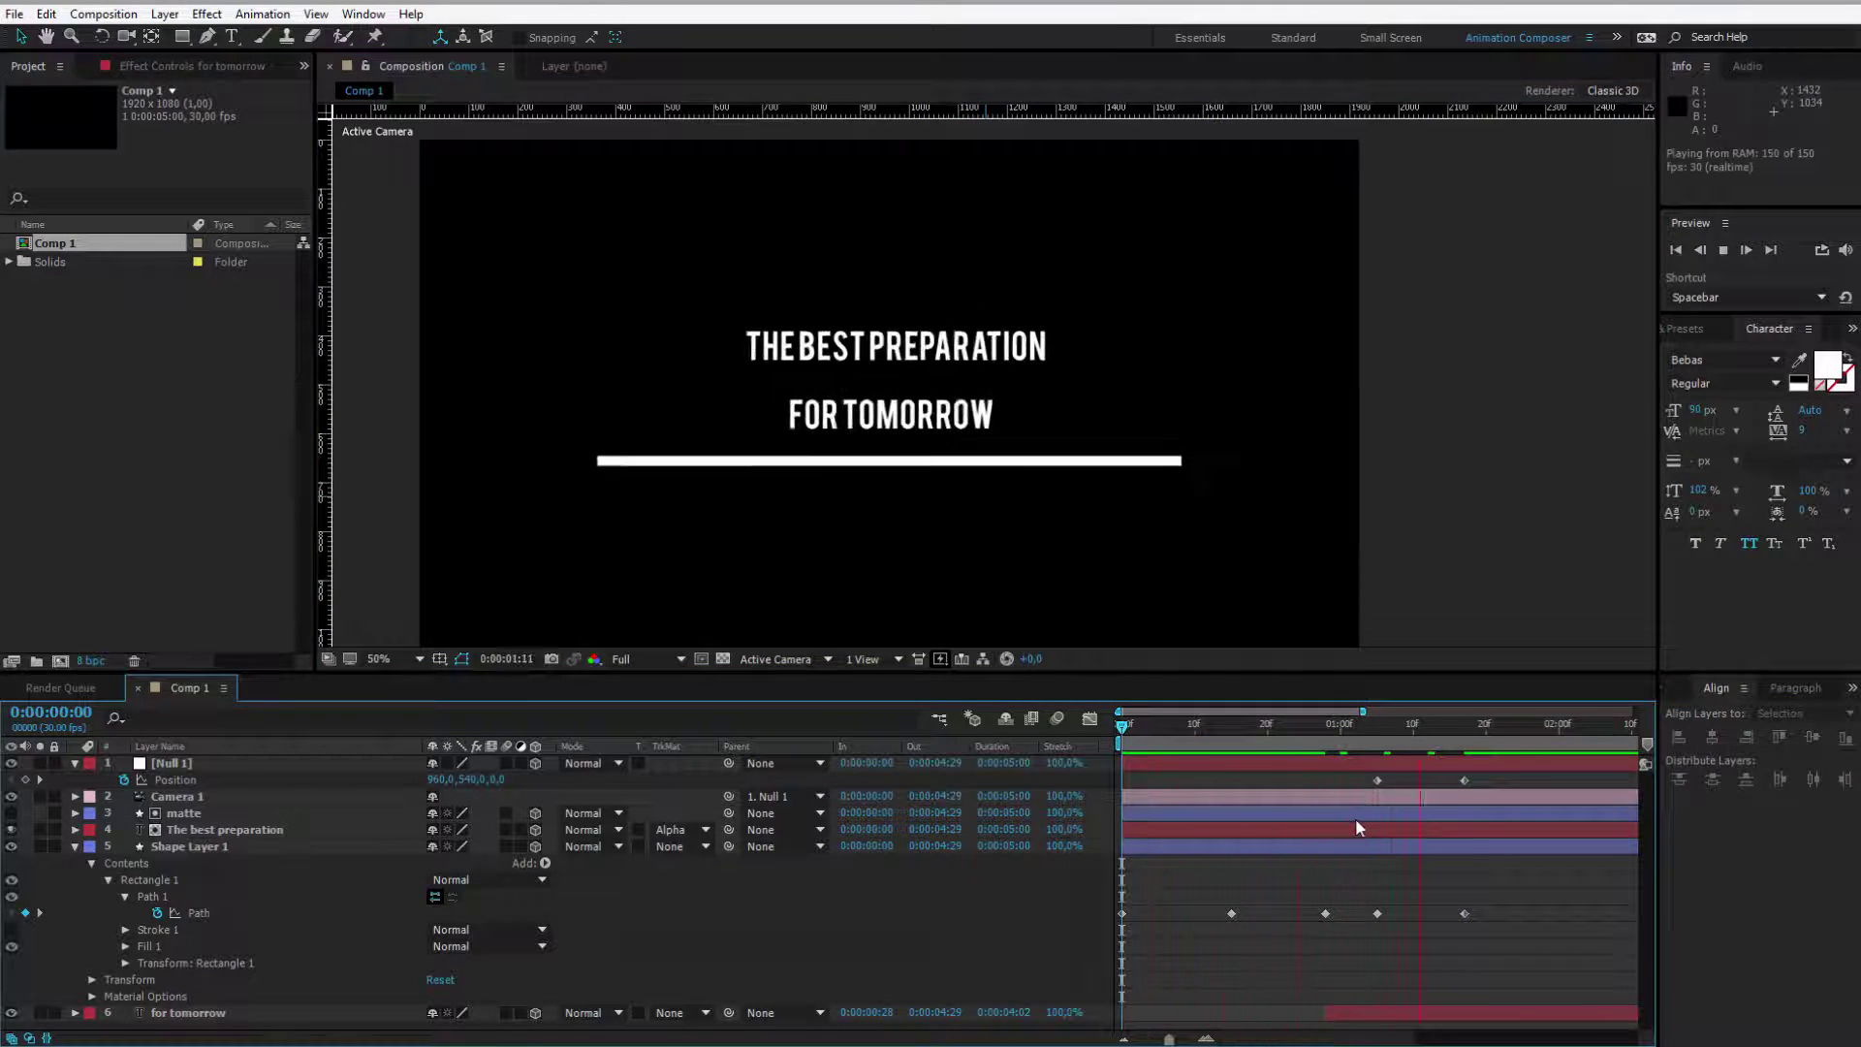
{"action": "key", "text": "space"}
{"action": "left_click_drag", "start_coordinate": [1409, 735], "coordinate": [1468, 730]}
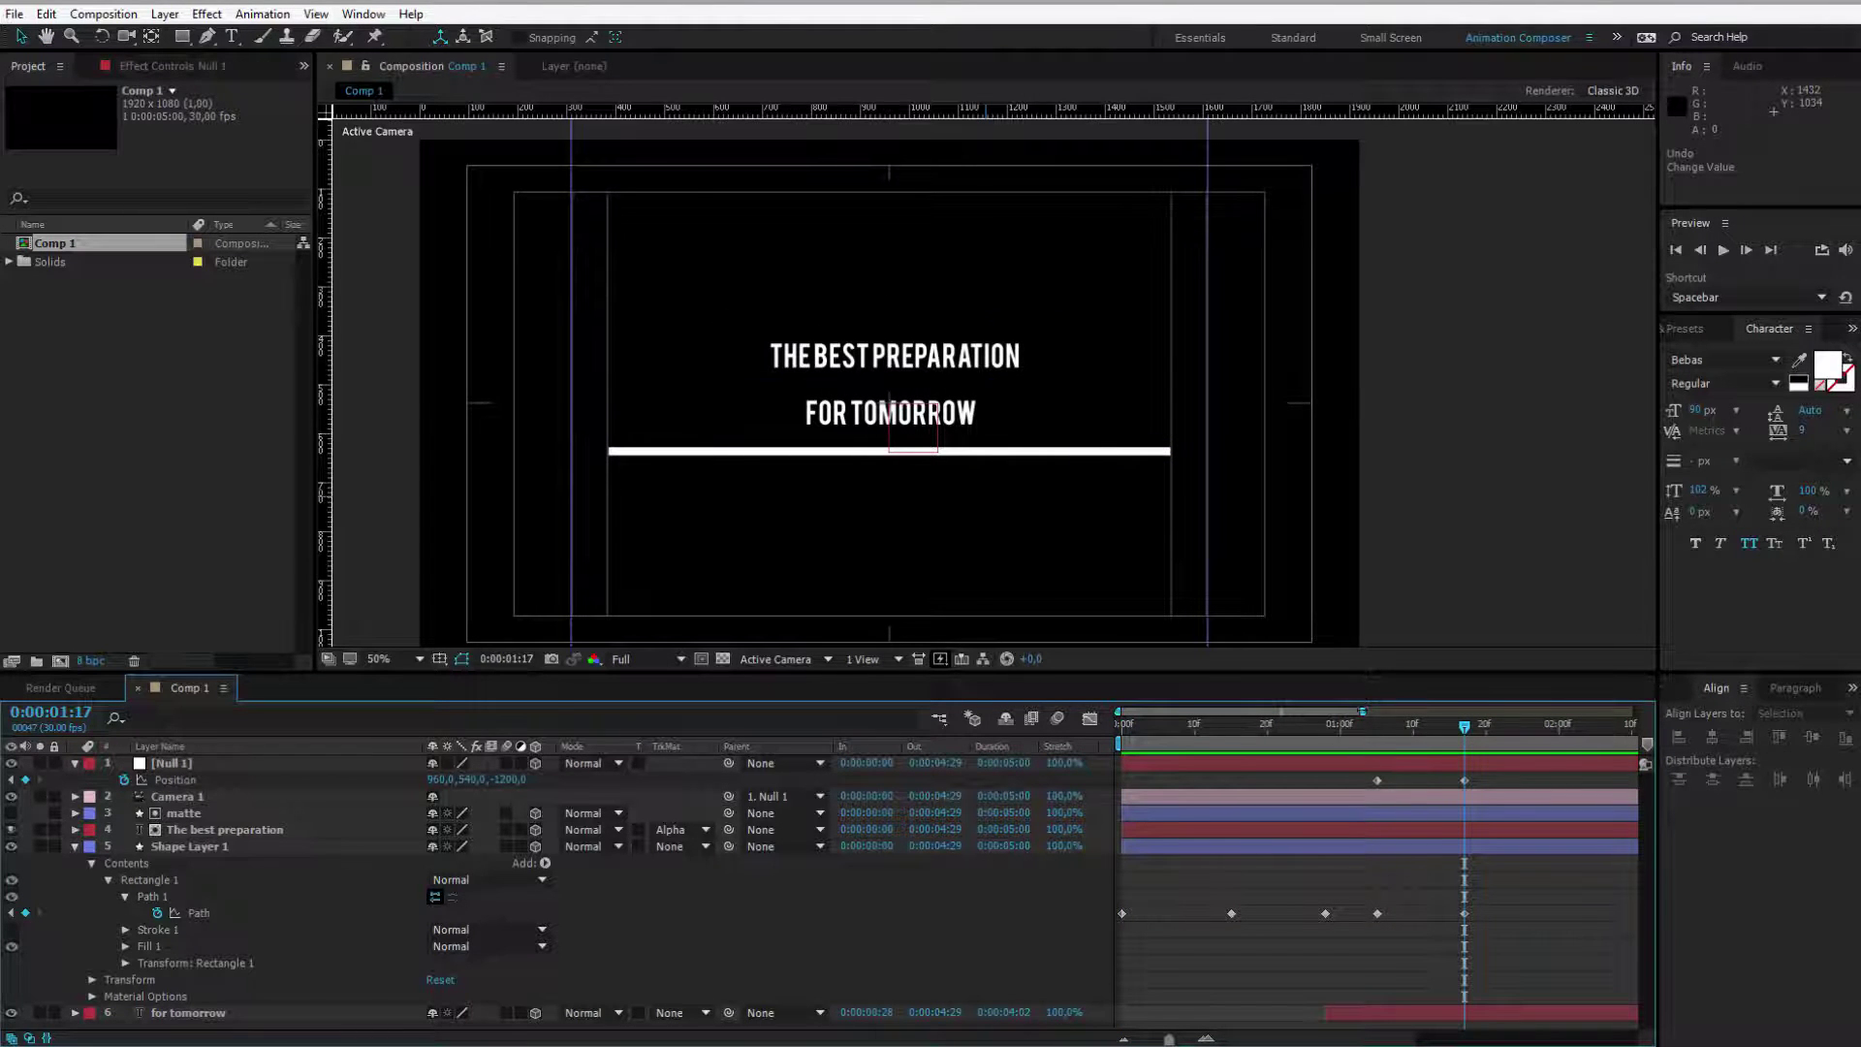
{"action": "scroll", "coordinate": [1383, 723], "scroll_direction": "down", "scroll_amount": 5}
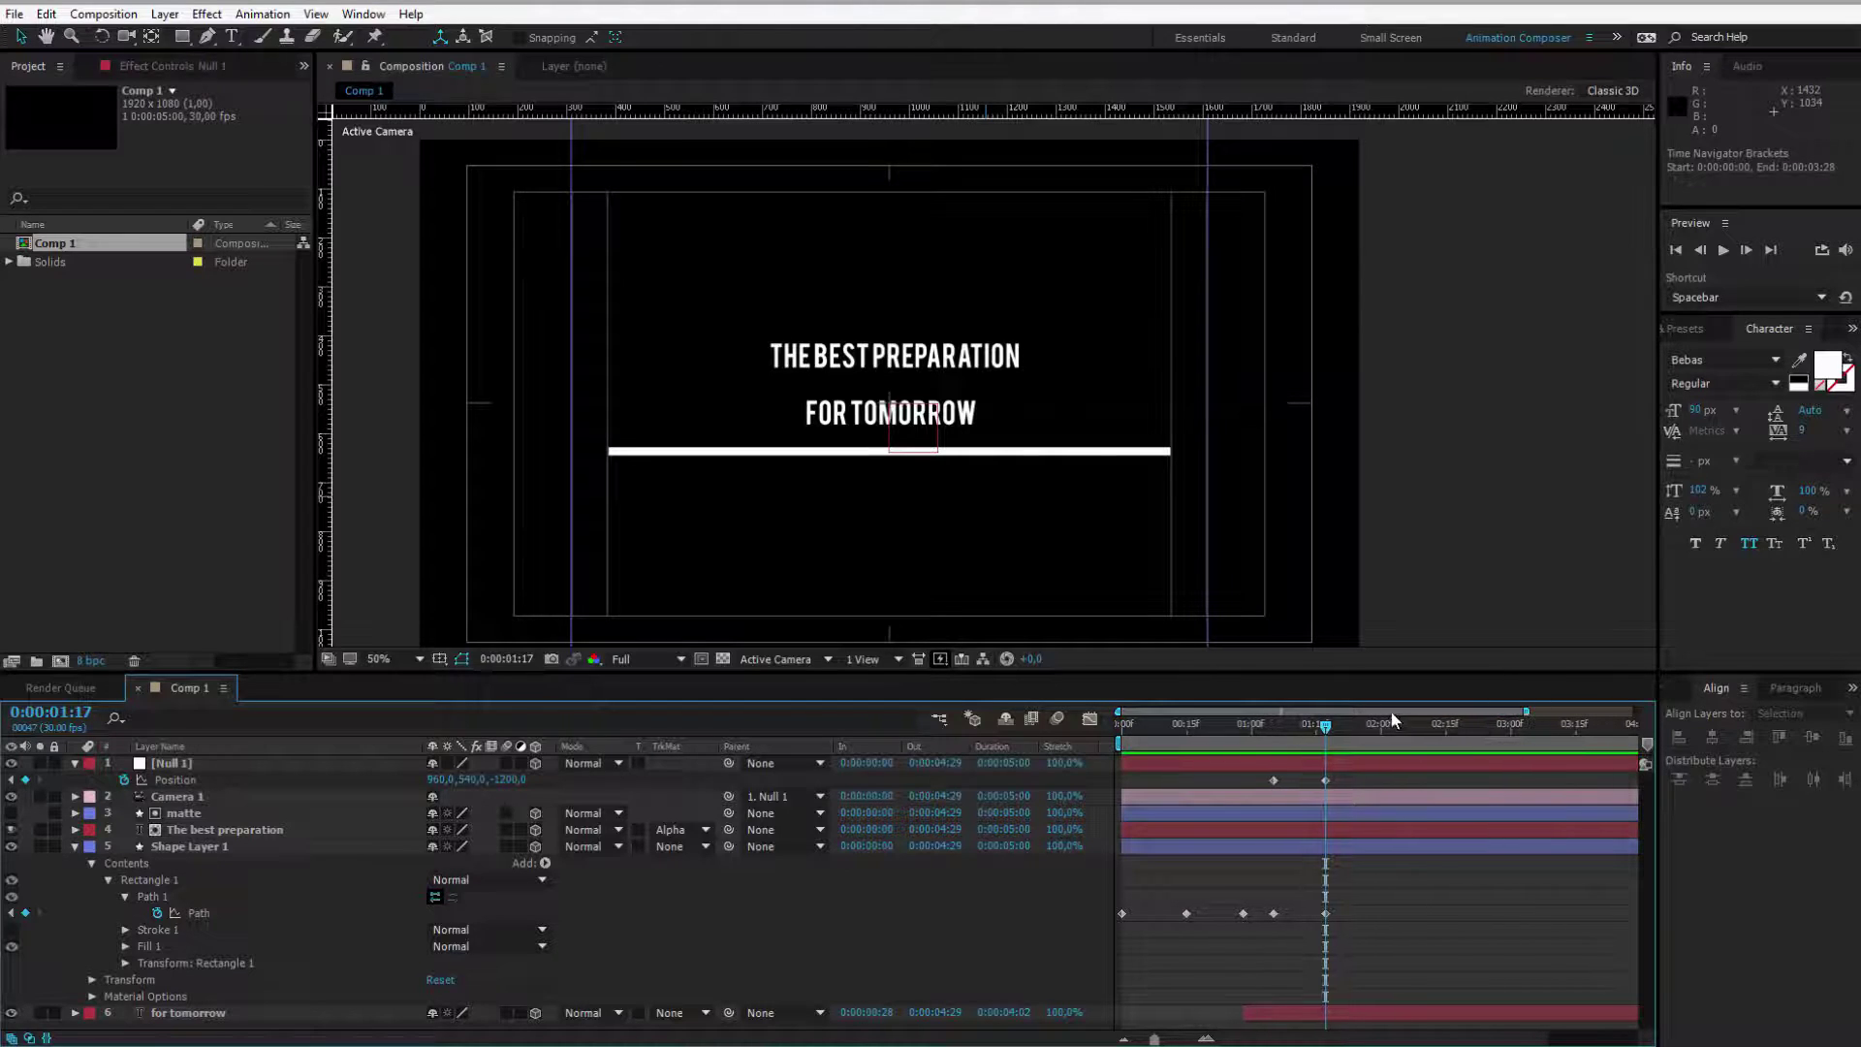
{"action": "mouse_move", "coordinate": [1370, 728]}
{"action": "left_mouse_down"}
{"action": "mouse_move", "coordinate": [1436, 741]}
{"action": "mouse_move", "coordinate": [1403, 737]}
{"action": "left_mouse_up"}
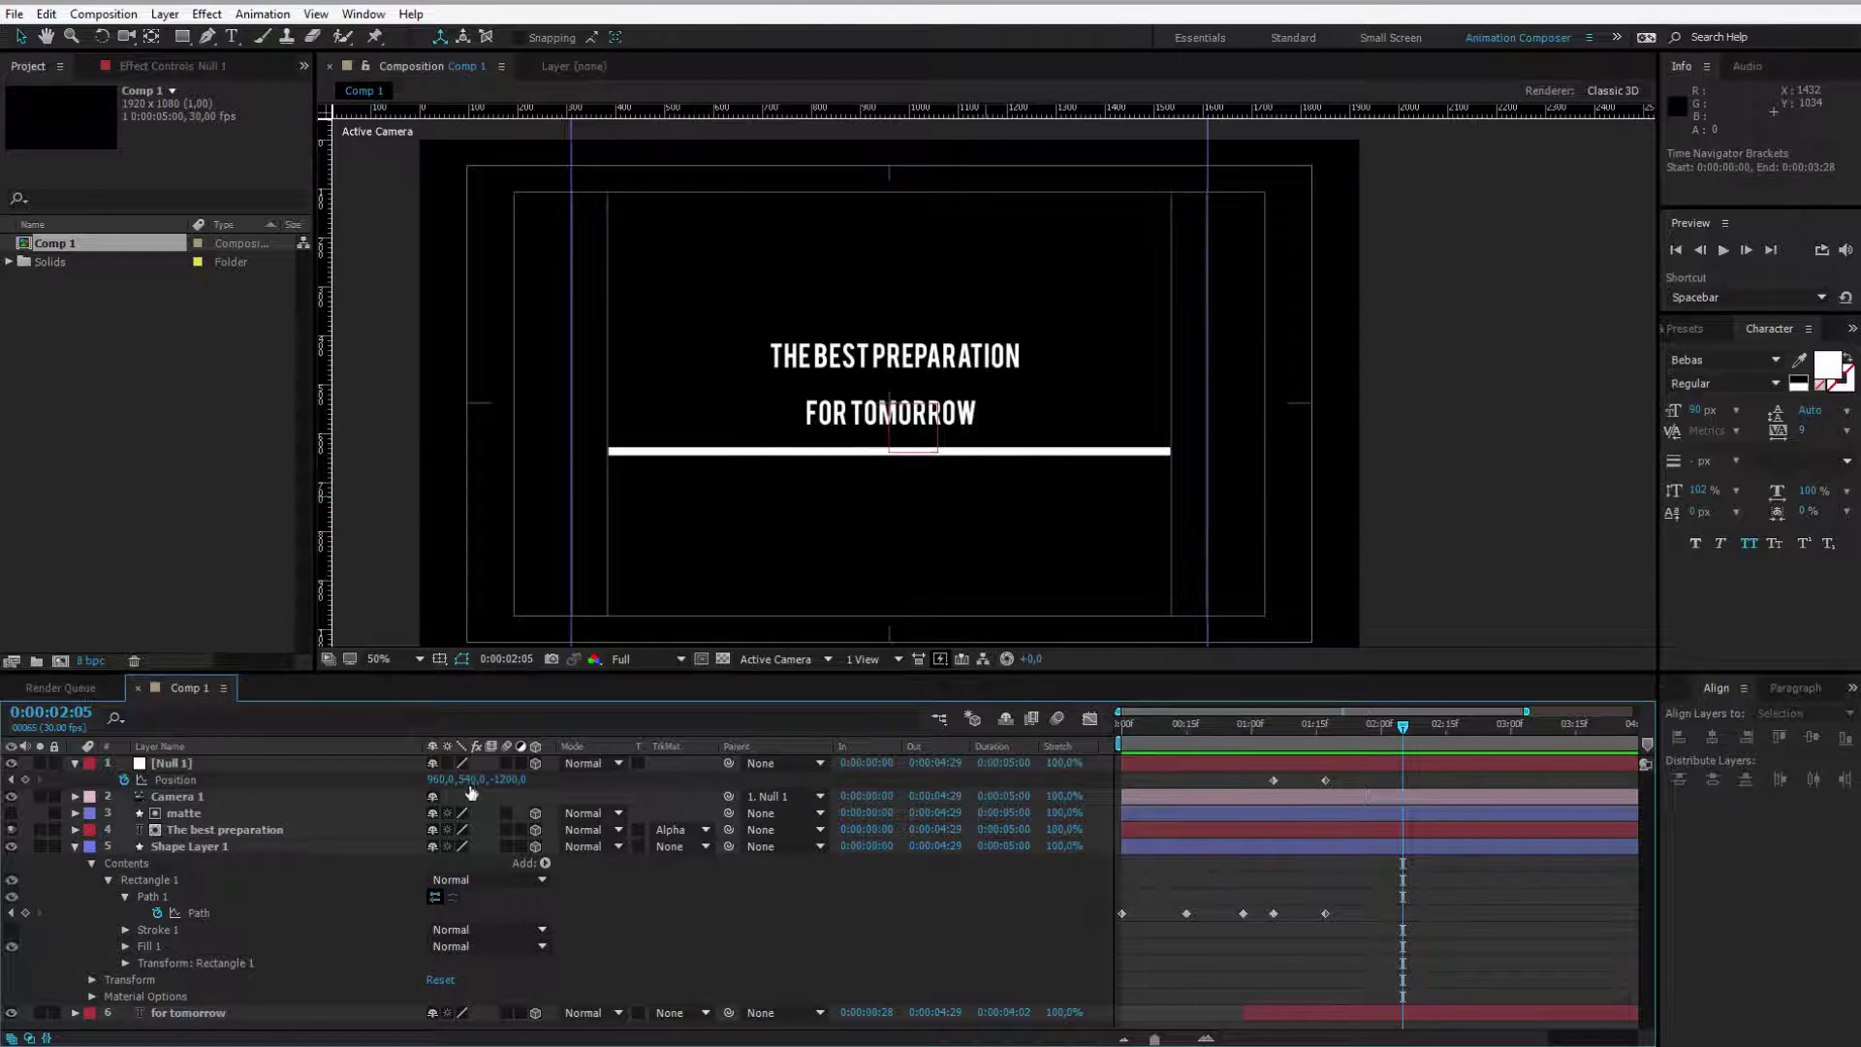
{"action": "left_click_drag", "start_coordinate": [475, 779], "coordinate": [542, 852]}
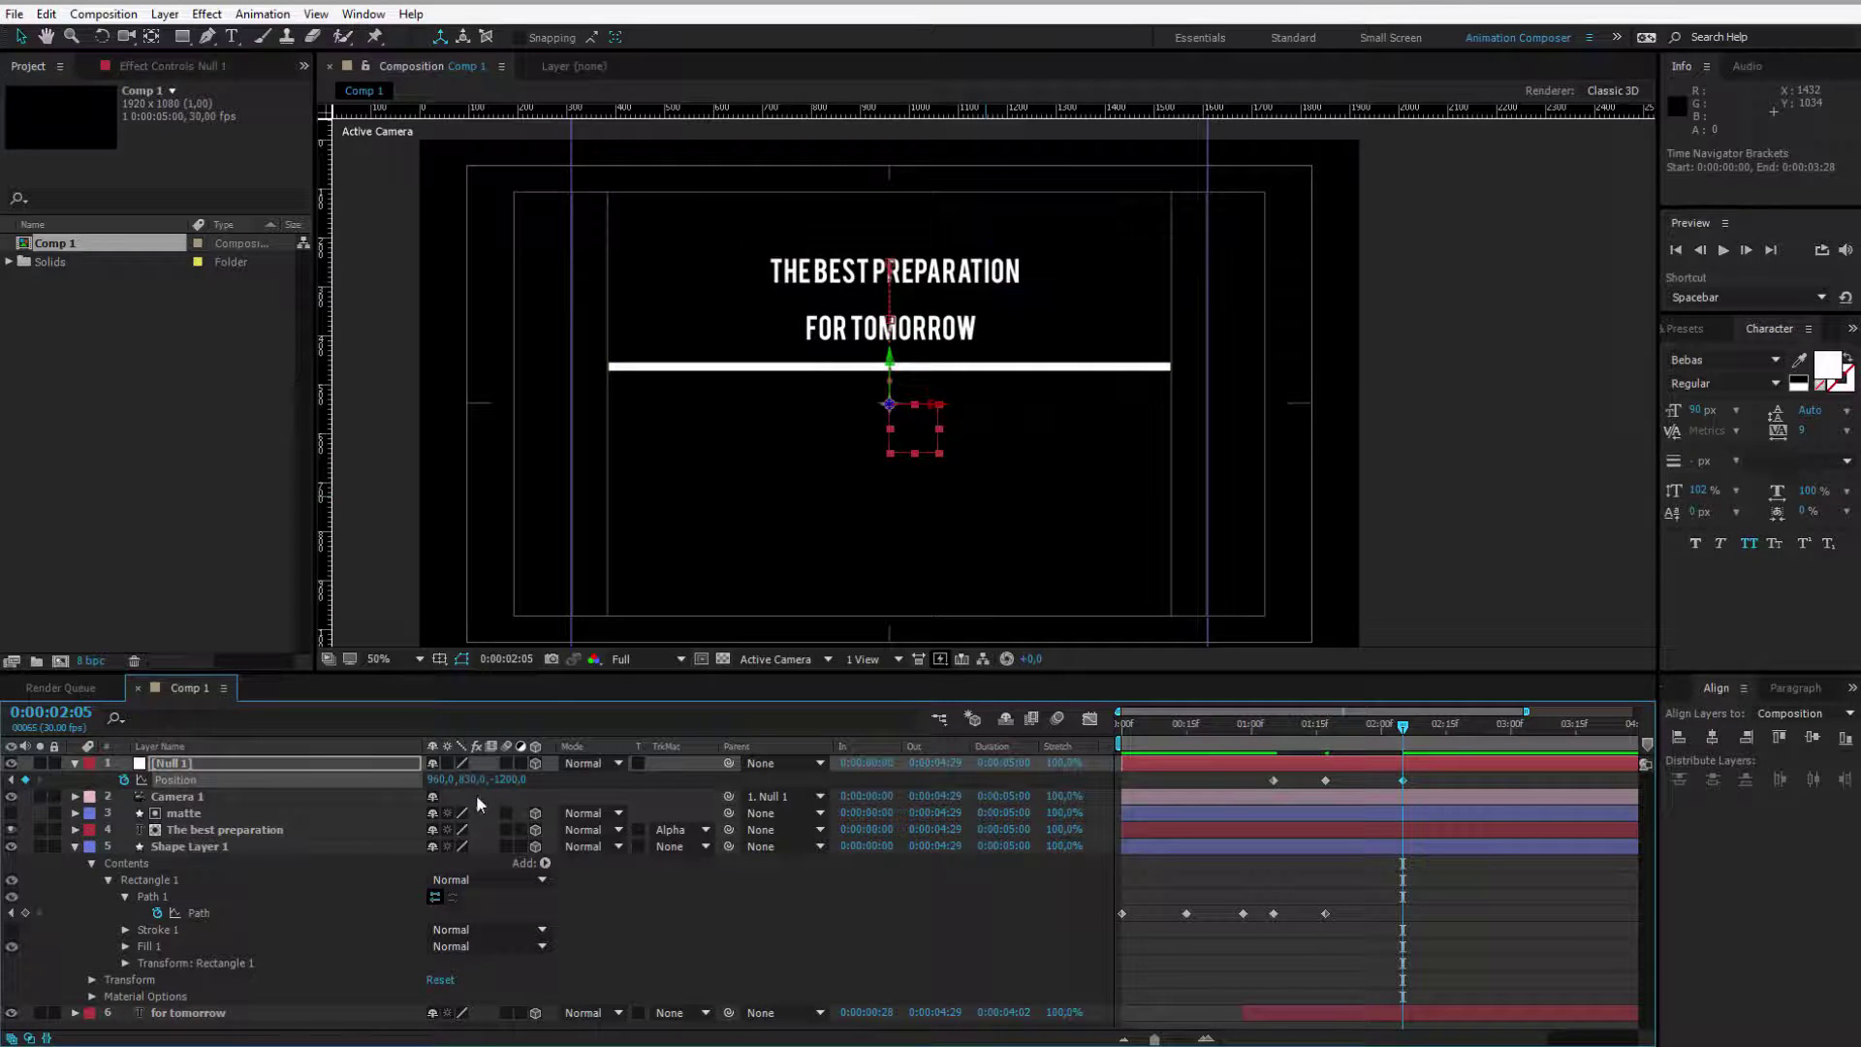
Step: Replay the animation from the start and return to the Null's 2:05 keyframe
{"action": "key", "text": "Home"}
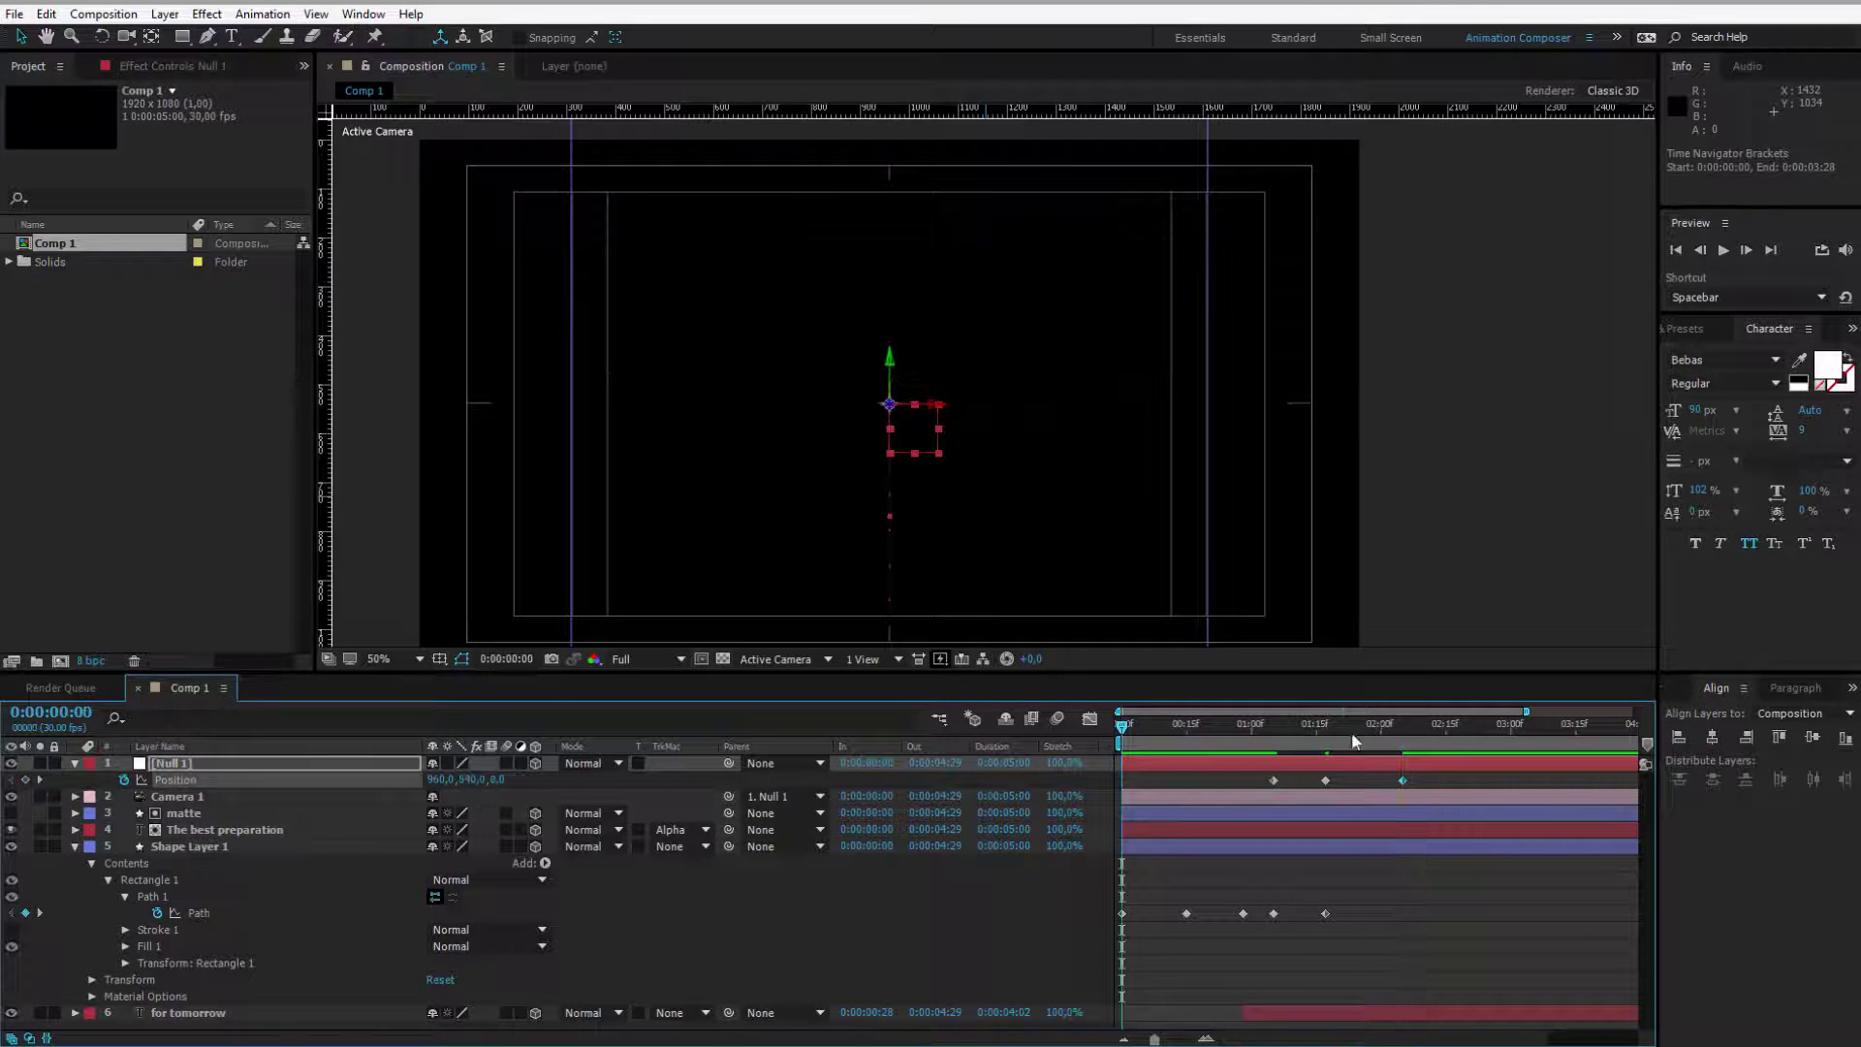
{"action": "key", "text": "space"}
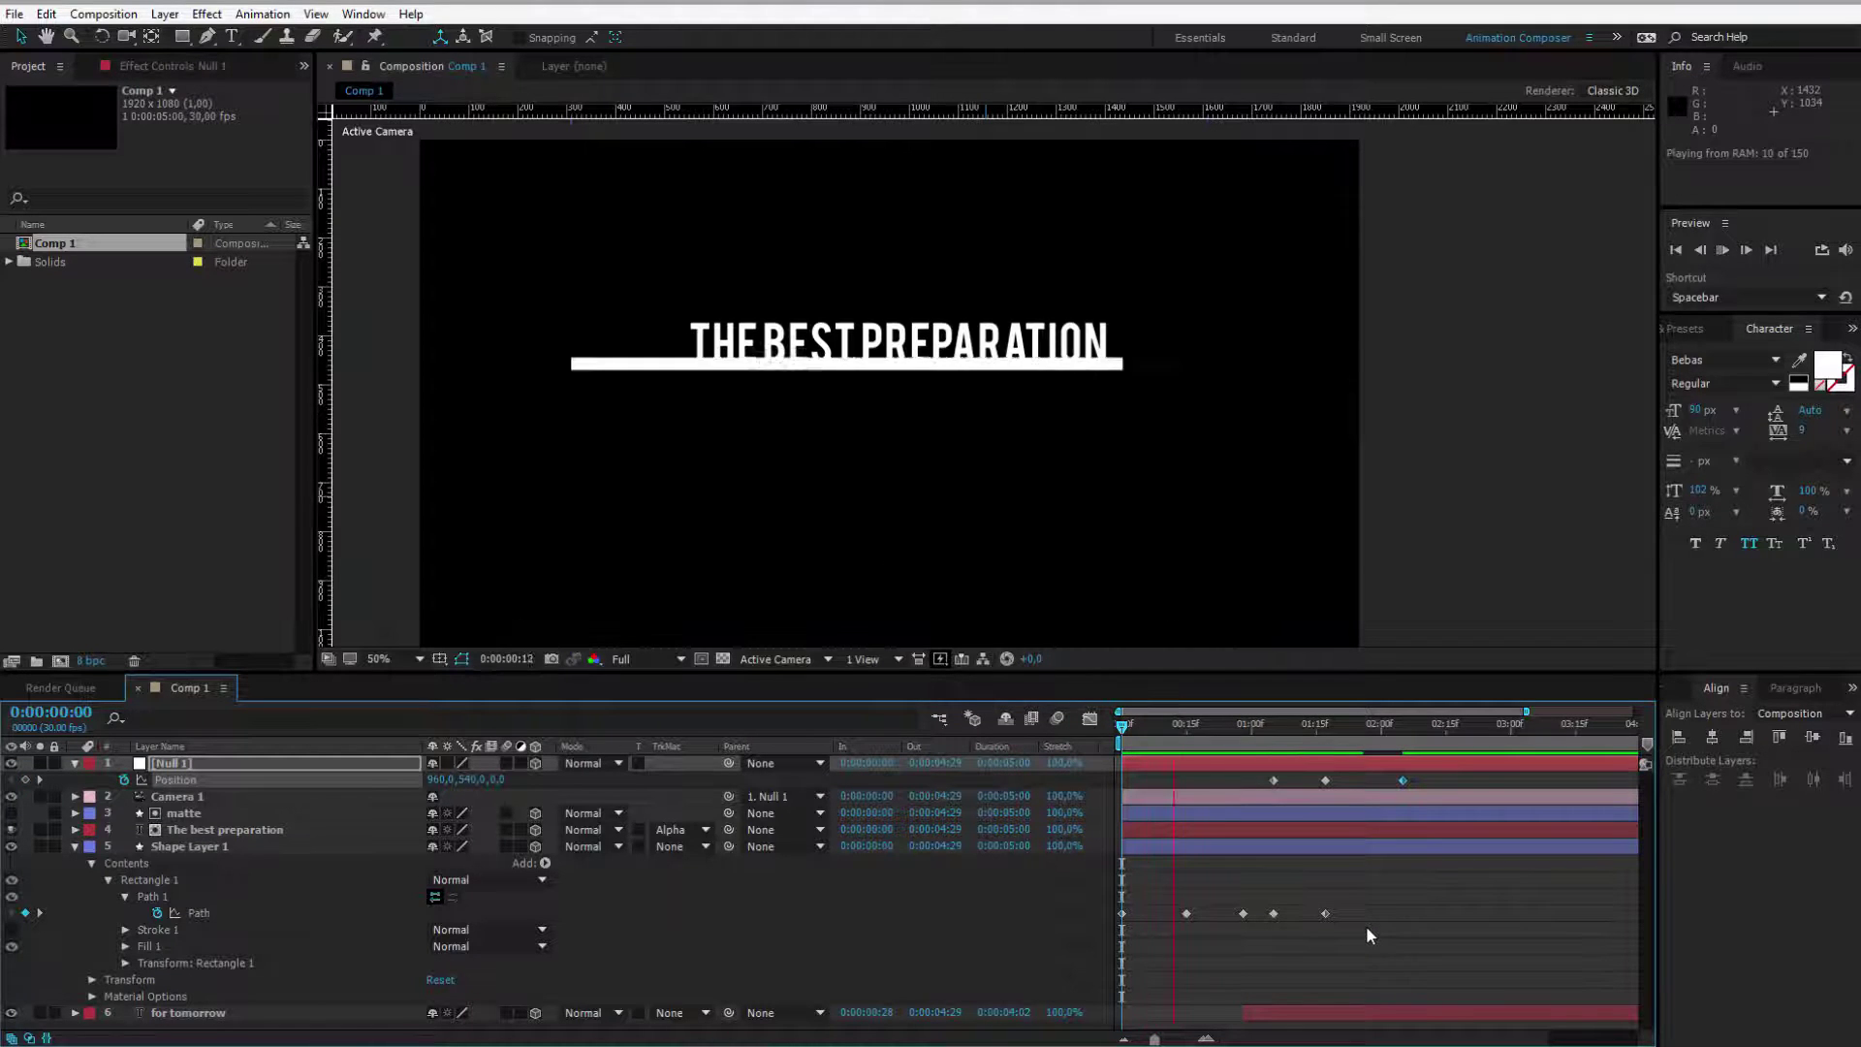
{"action": "key", "text": "space"}
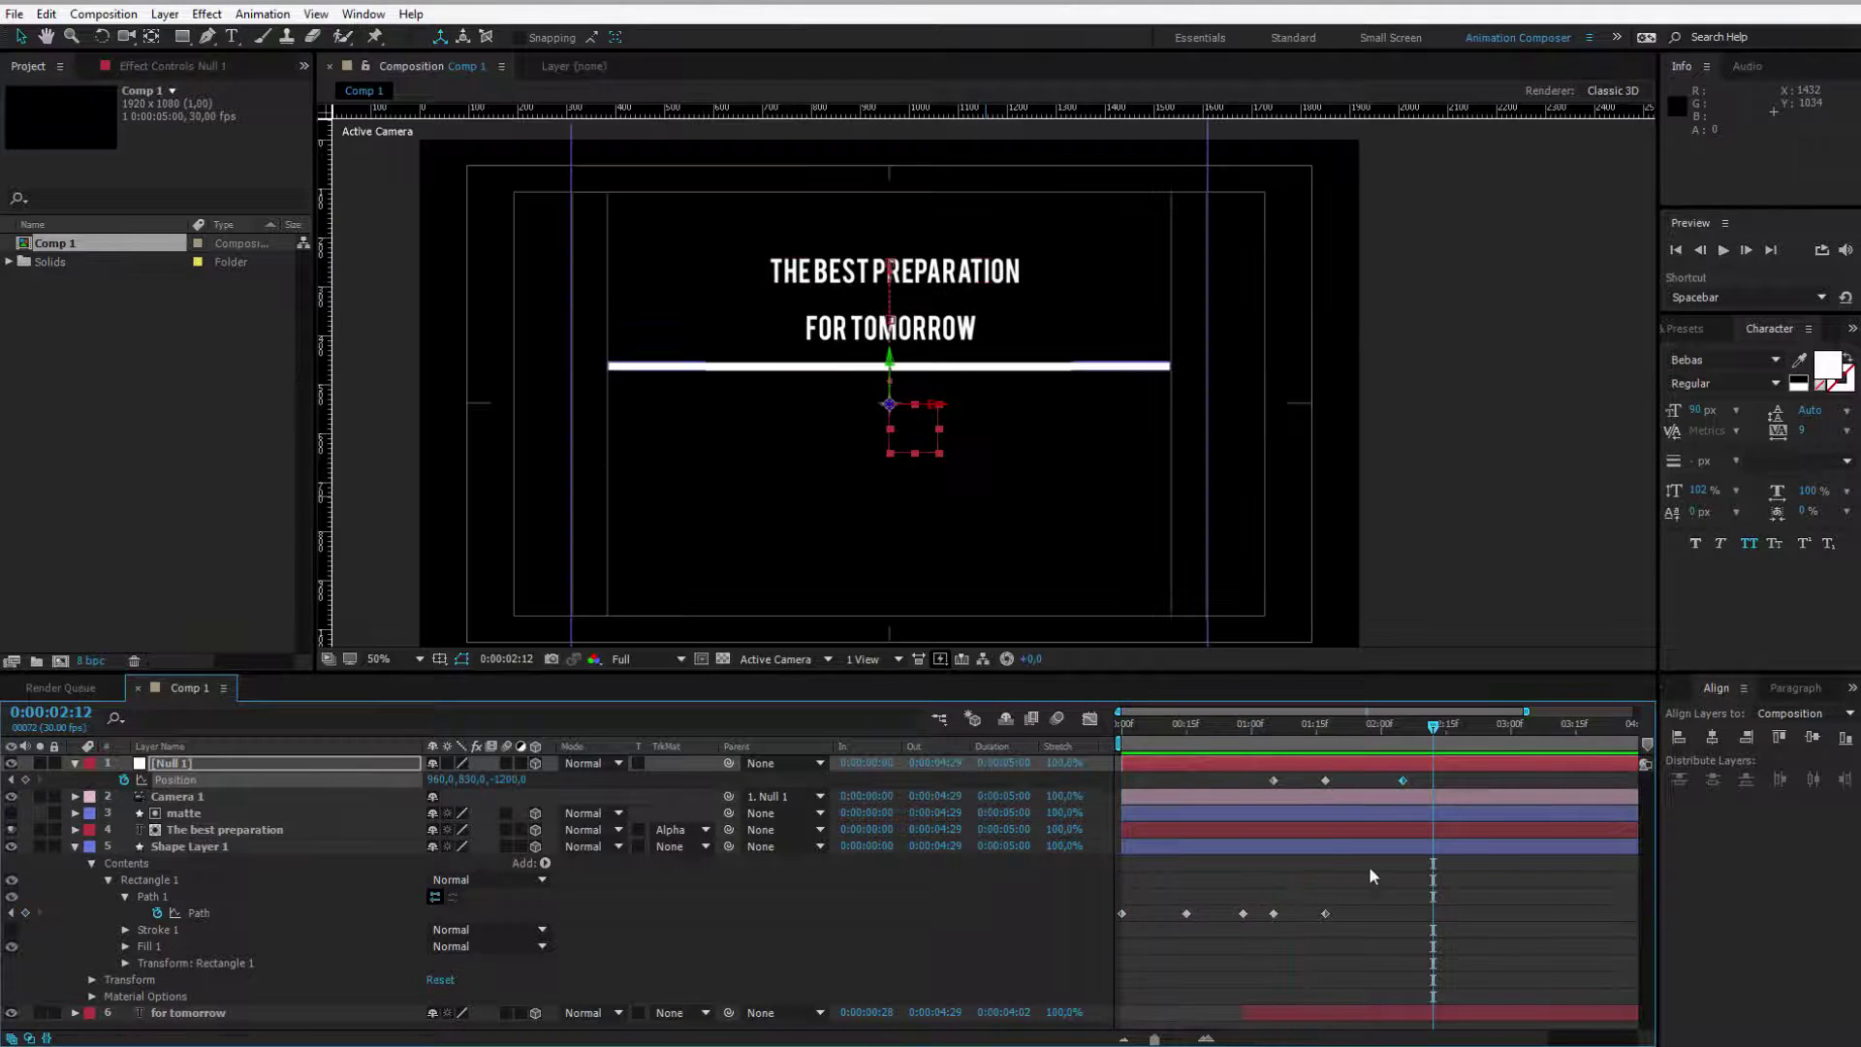
{"action": "left_click", "coordinate": [1403, 725]}
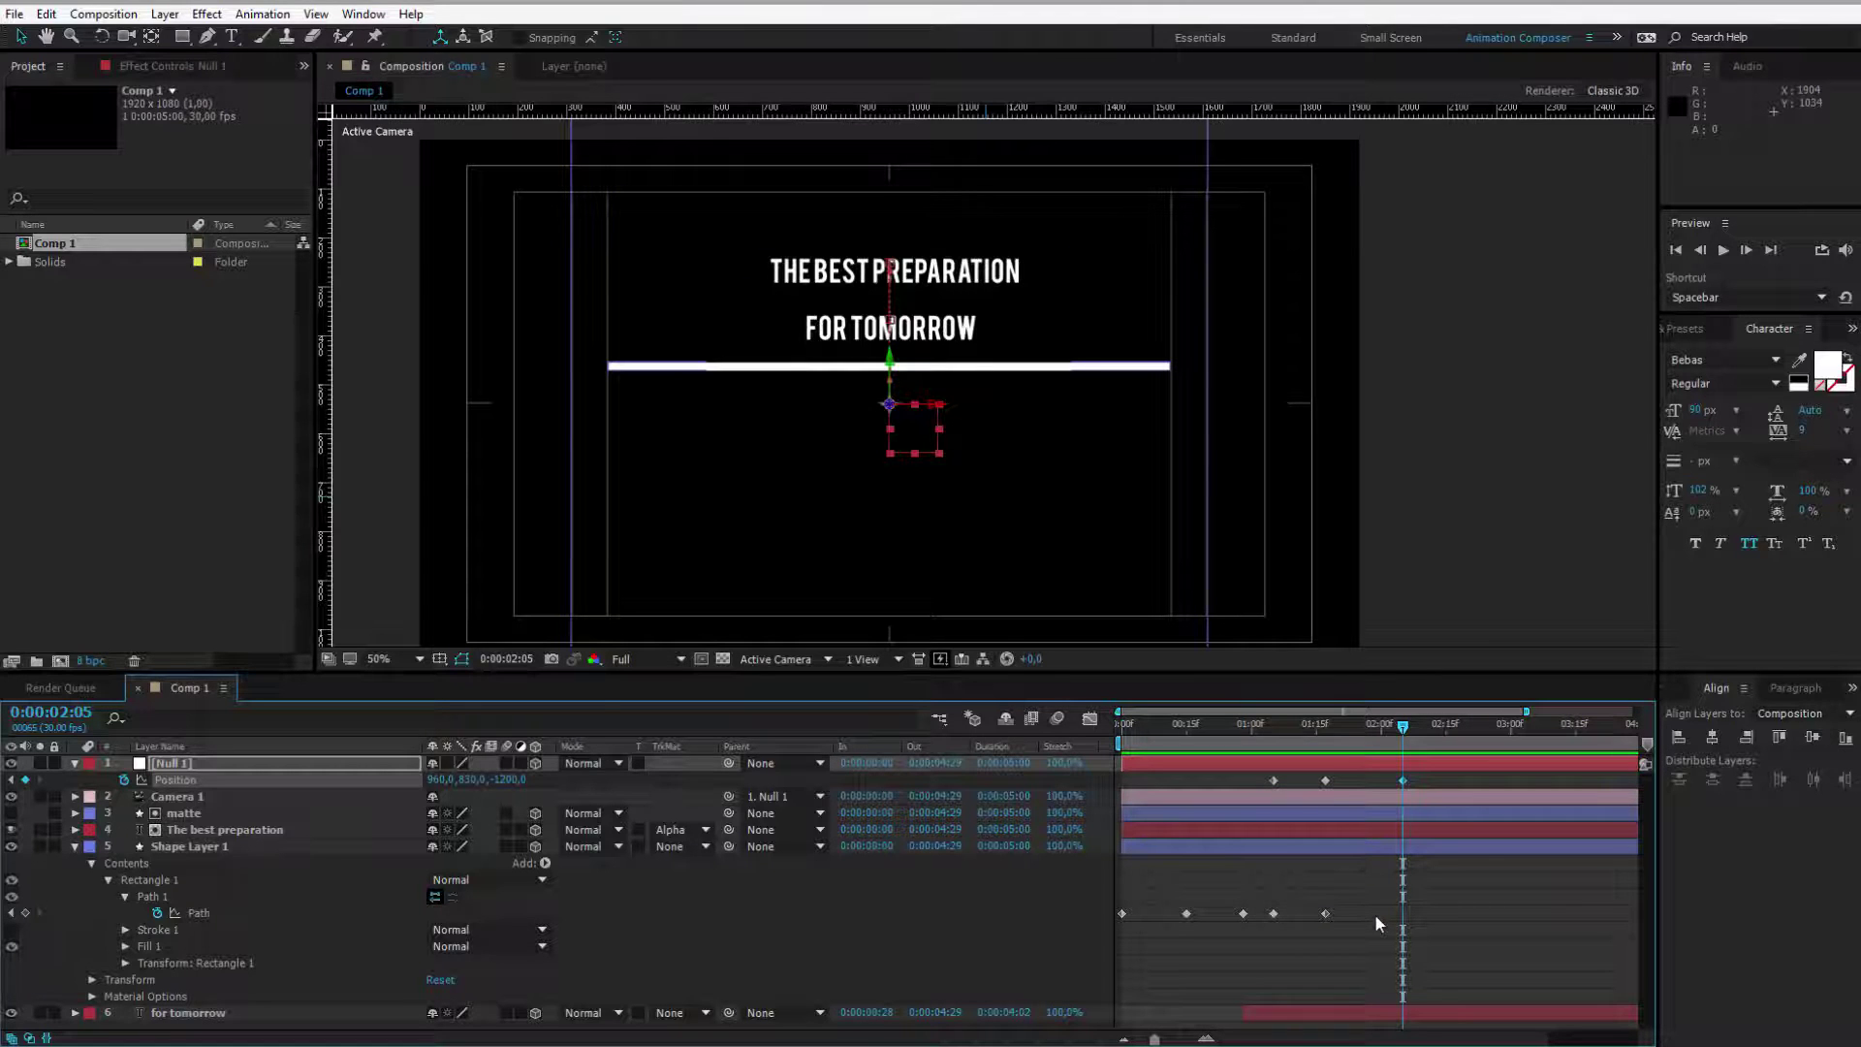
Step: At 0:00:01:17, collapse the shape layer and rename it to 'Line'
{"action": "left_click", "coordinate": [1324, 912]}
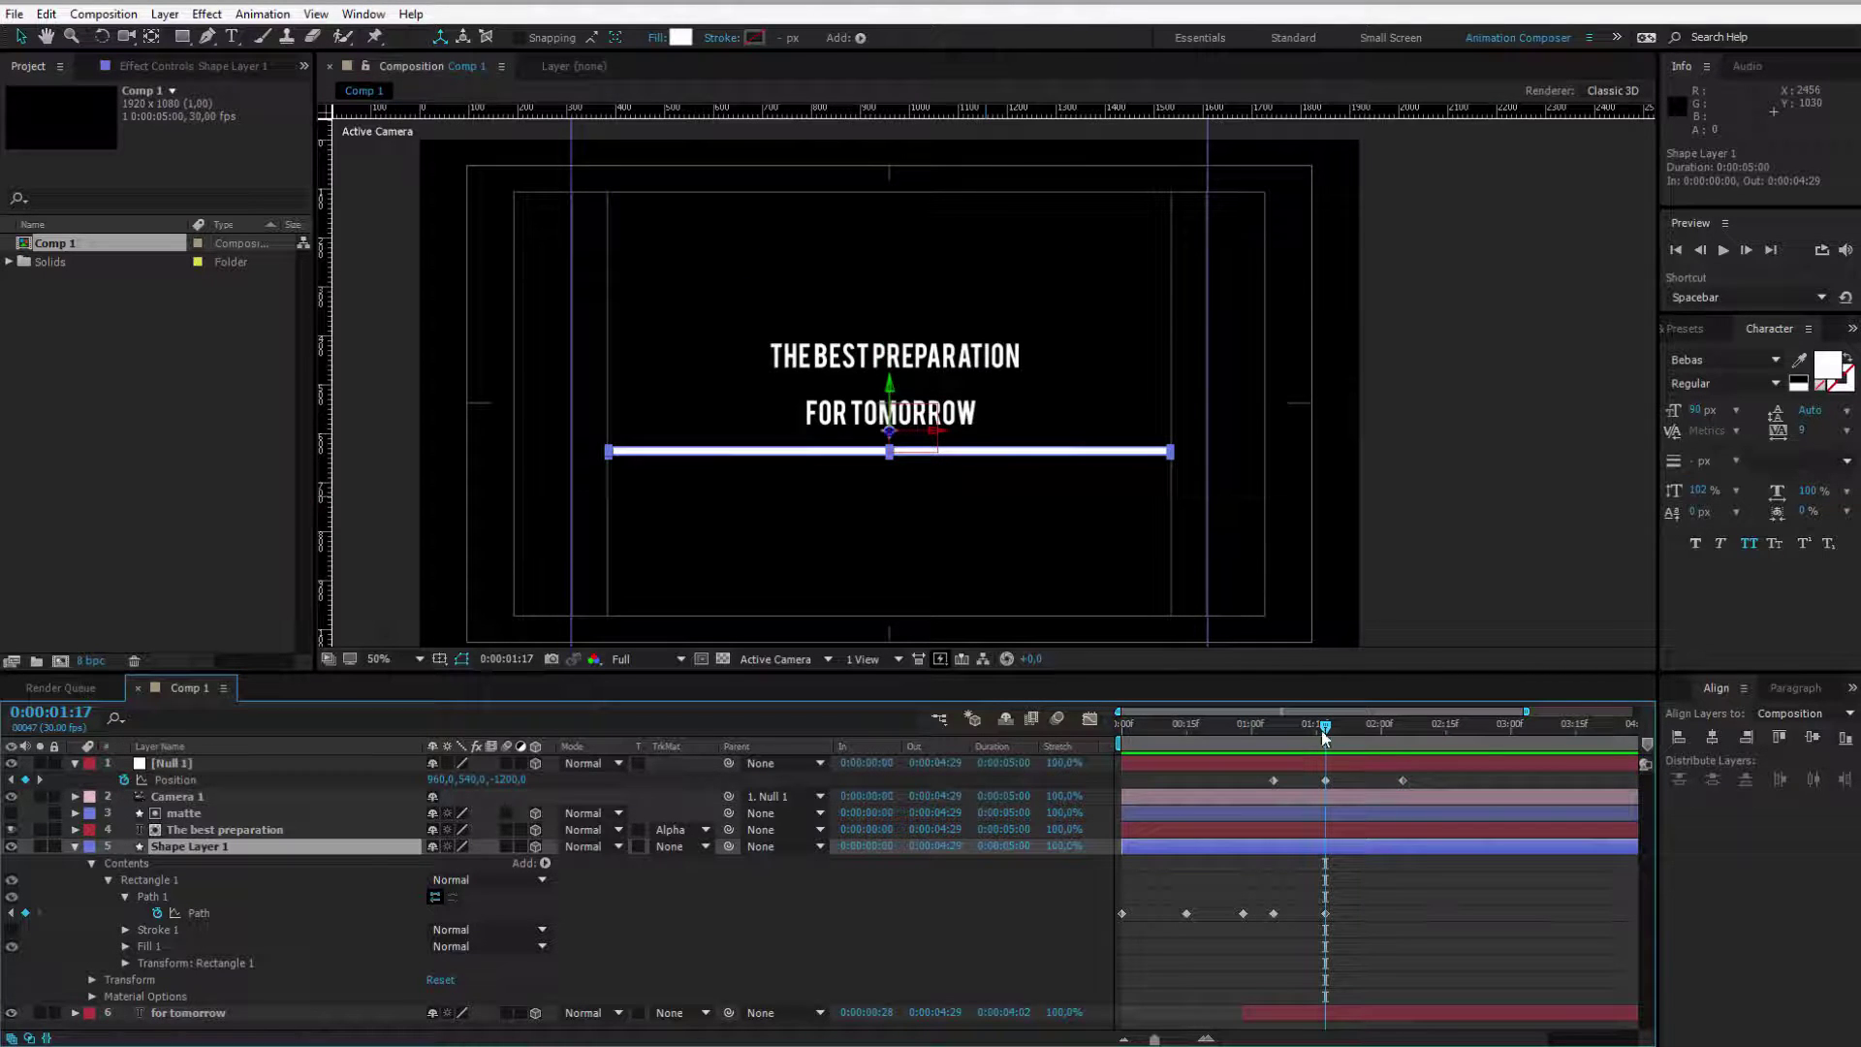
{"action": "mouse_move", "coordinate": [1321, 730]}
{"action": "left_mouse_down"}
{"action": "mouse_move", "coordinate": [1383, 737]}
{"action": "mouse_move", "coordinate": [1325, 742]}
{"action": "left_mouse_up"}
{"action": "left_click", "coordinate": [75, 845]}
{"action": "key", "text": "Return"}
{"action": "type", "text": "l"}
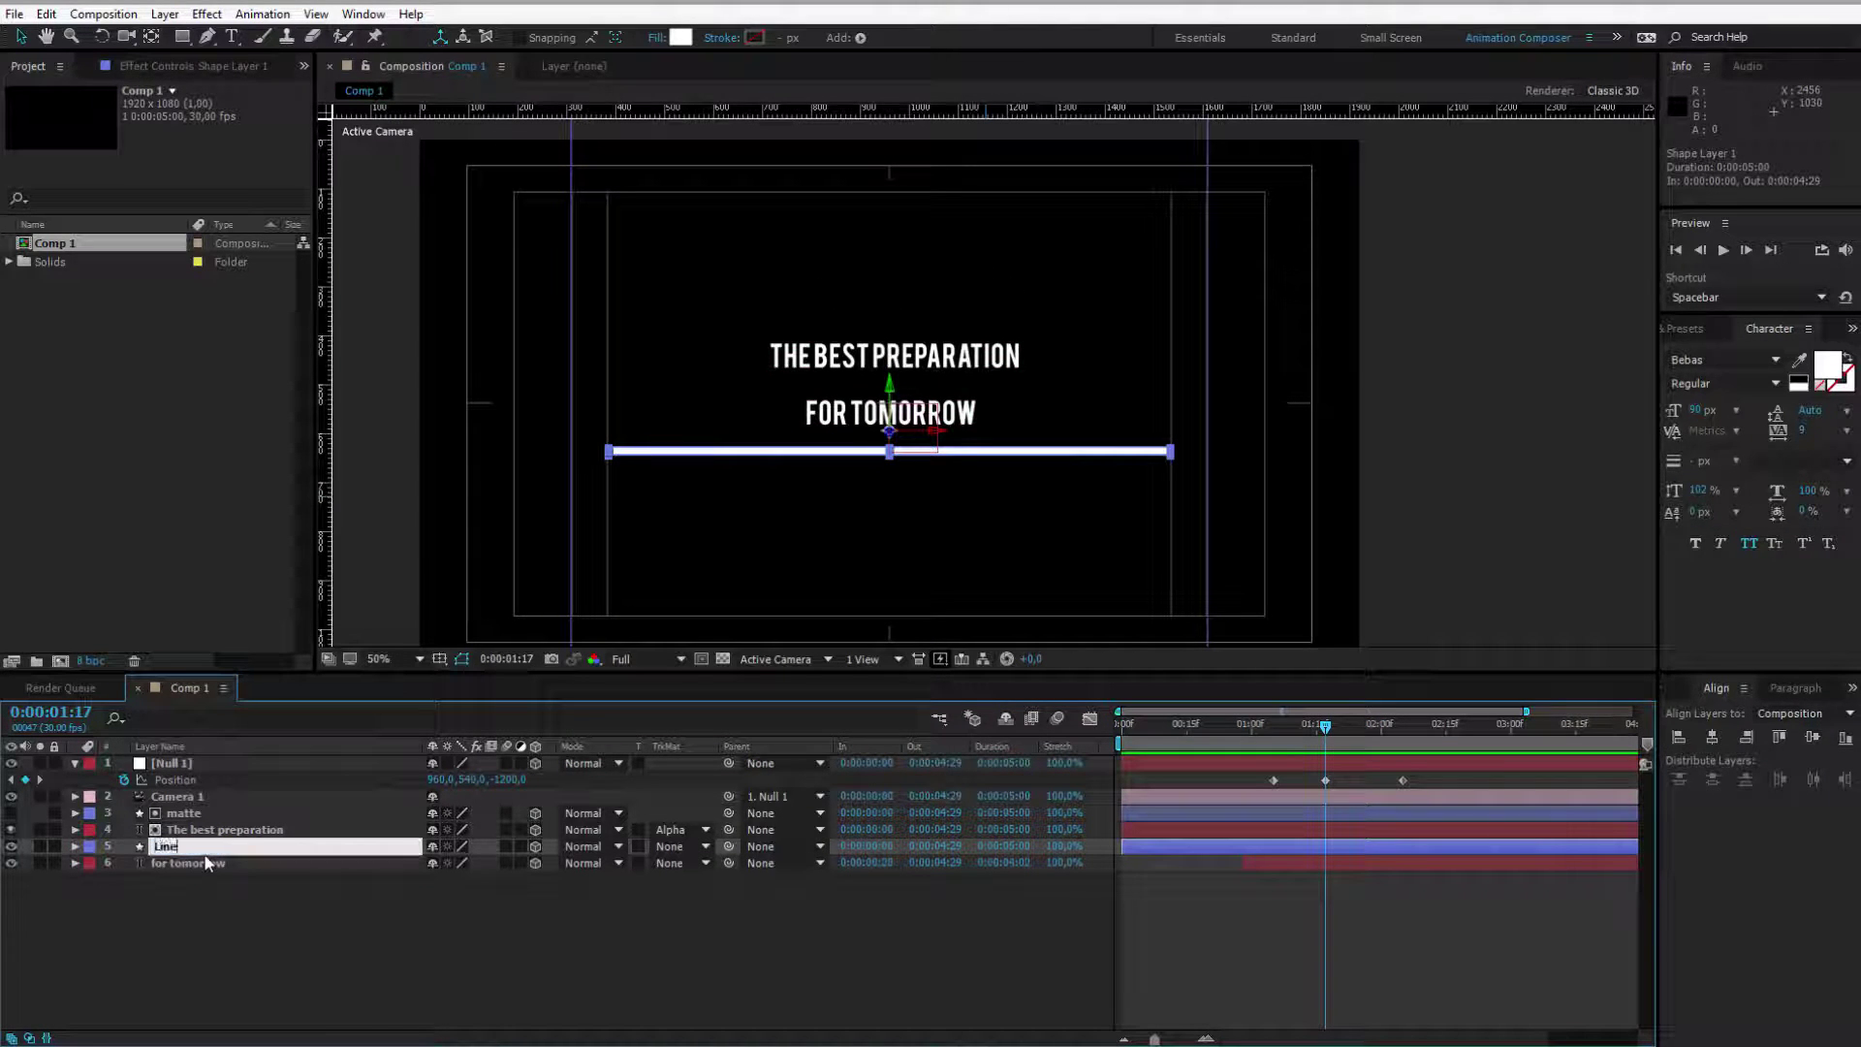
{"action": "key", "text": "Return"}
Step: Duplicate Line as Line 2 below it, starting at 0:00:01:17 without earlier Path keyframes
{"action": "key", "text": "ctrl+d"}
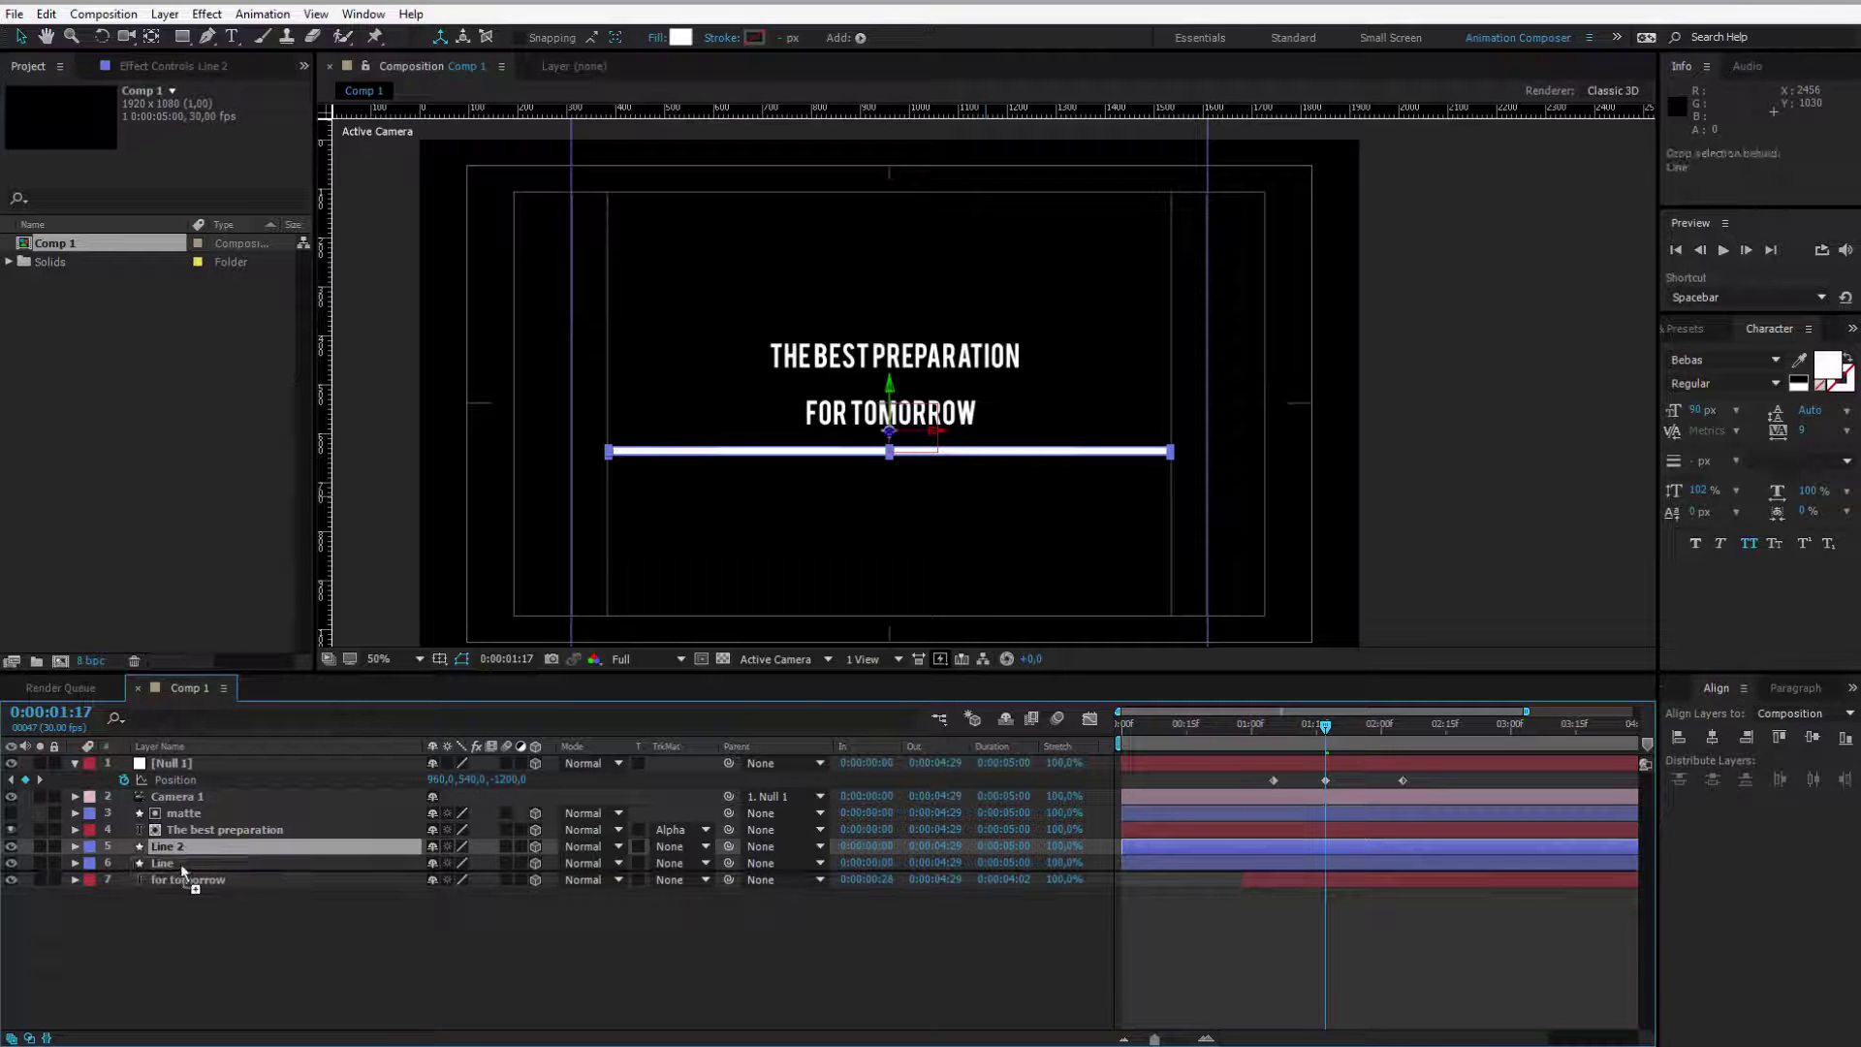
{"action": "left_click_drag", "start_coordinate": [180, 863], "coordinate": [327, 870]}
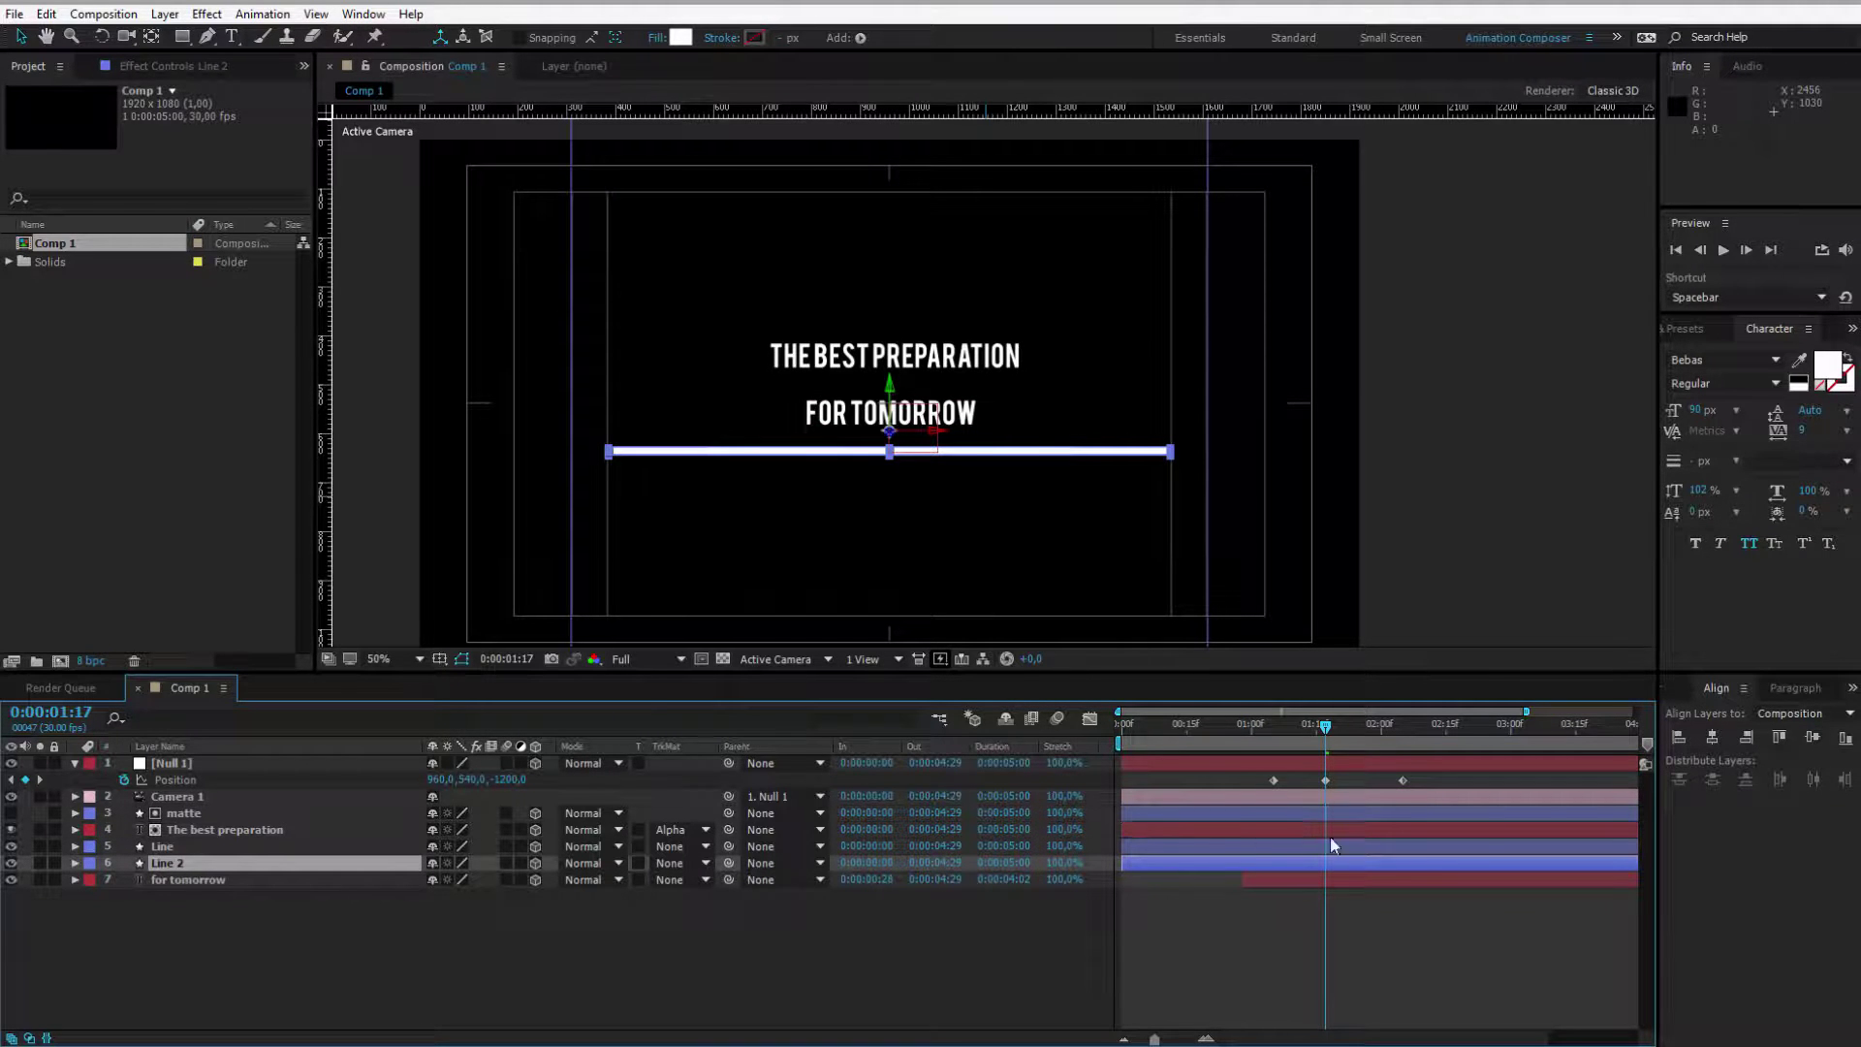
{"action": "key", "text": "alt+bracketleft"}
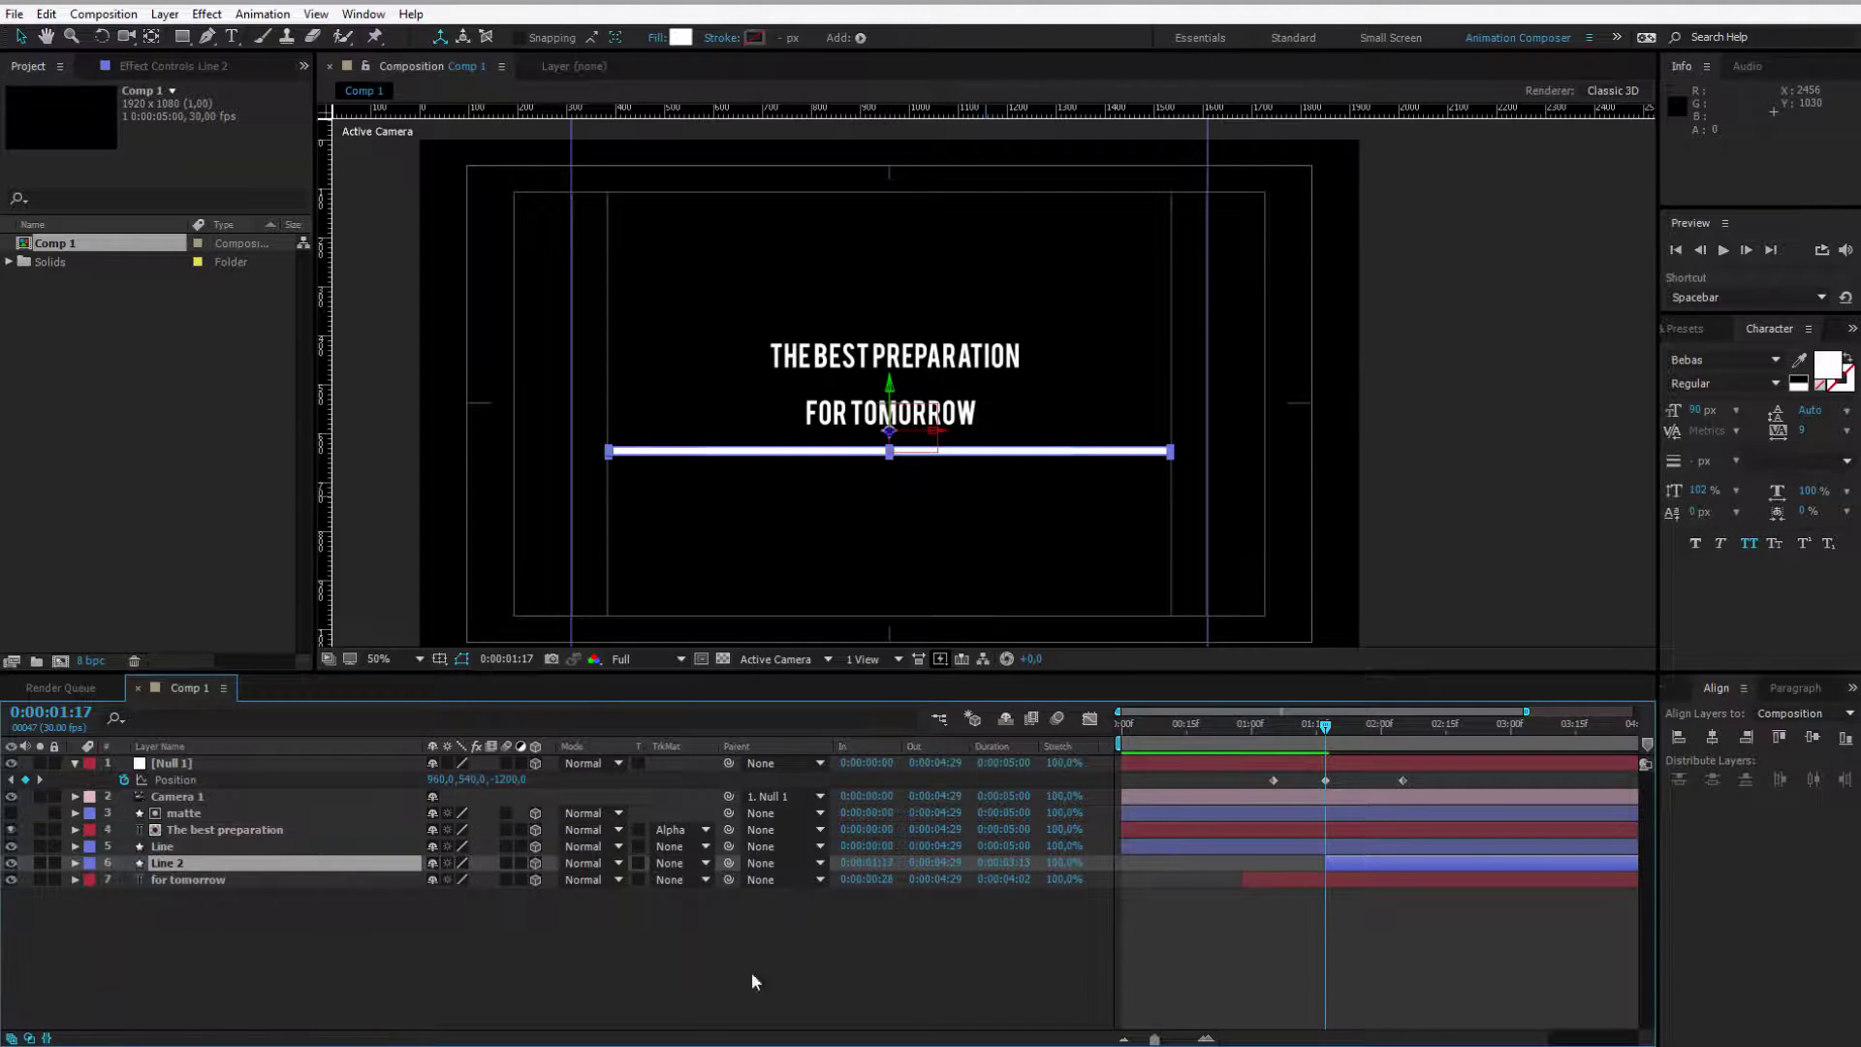
{"action": "key", "text": "u"}
{"action": "left_click_drag", "start_coordinate": [1339, 880], "coordinate": [1102, 880]}
{"action": "key", "text": "Delete"}
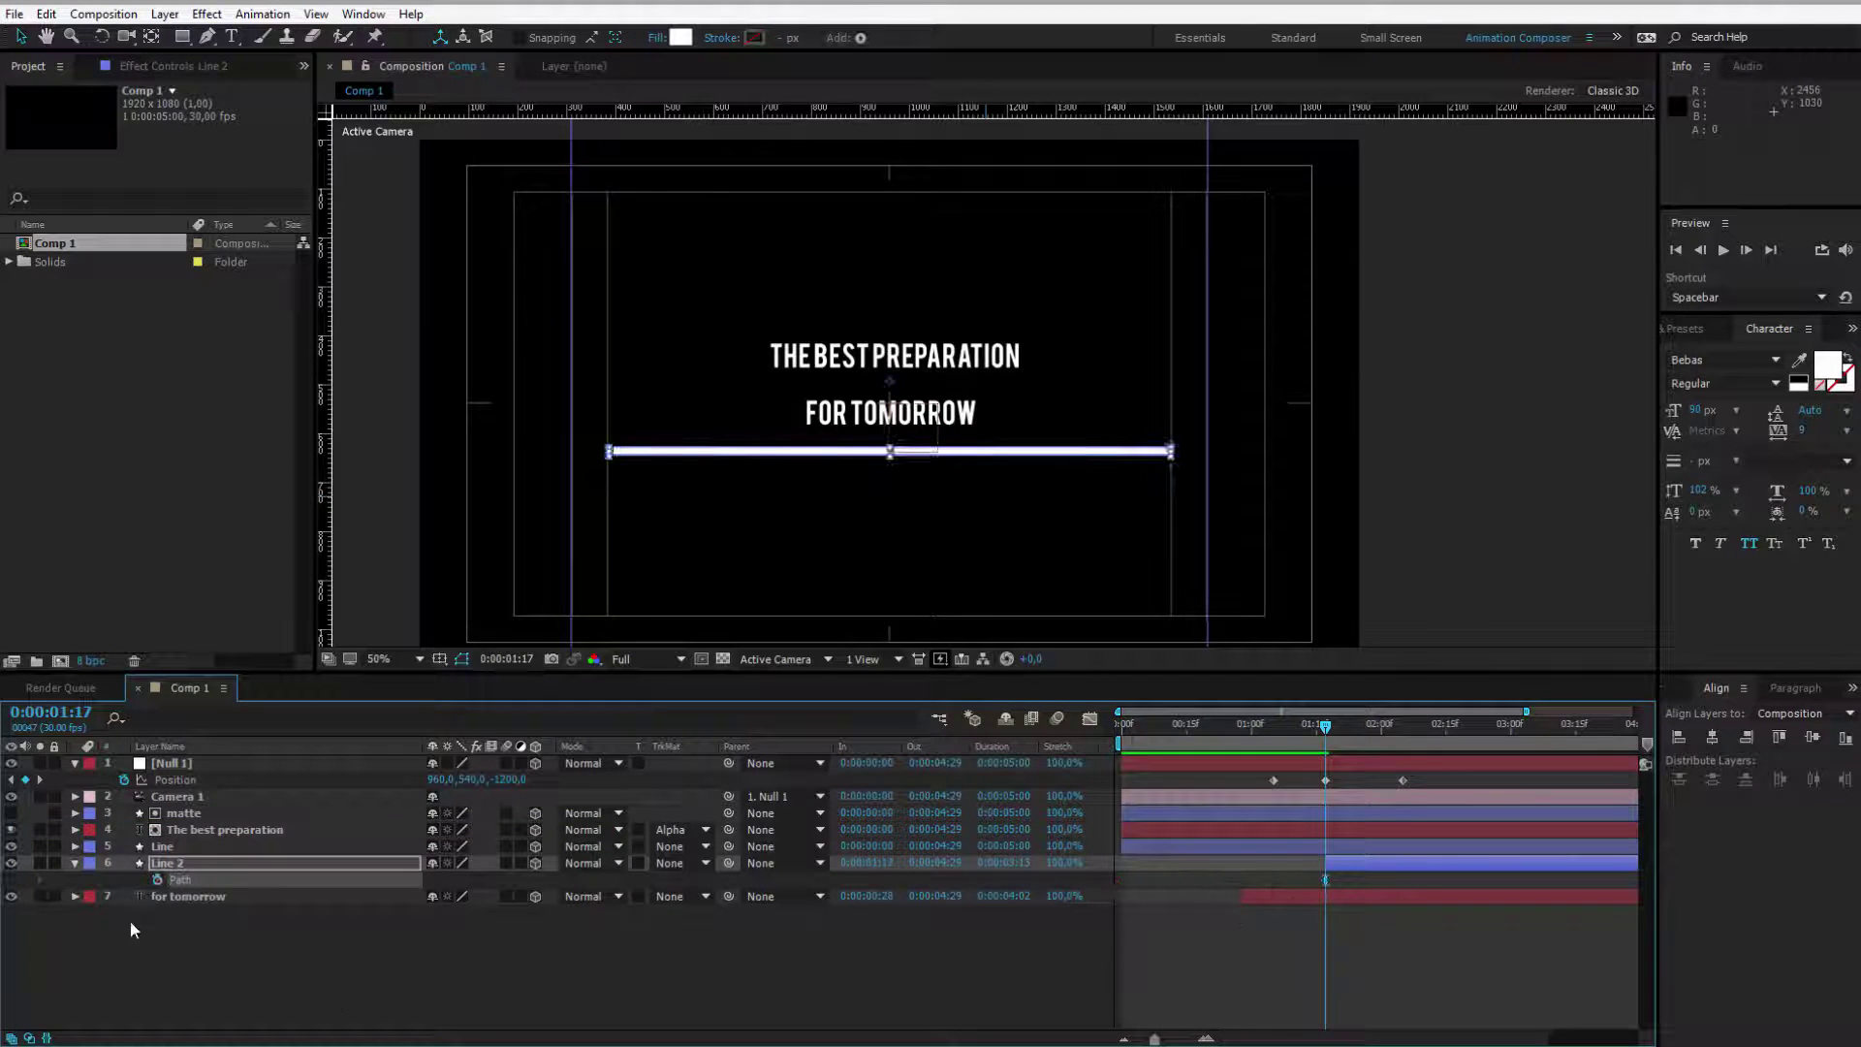
Step: Keep Line 2's Path keyframe and add a Position keyframe at 1:17
{"action": "left_click", "coordinate": [156, 879]}
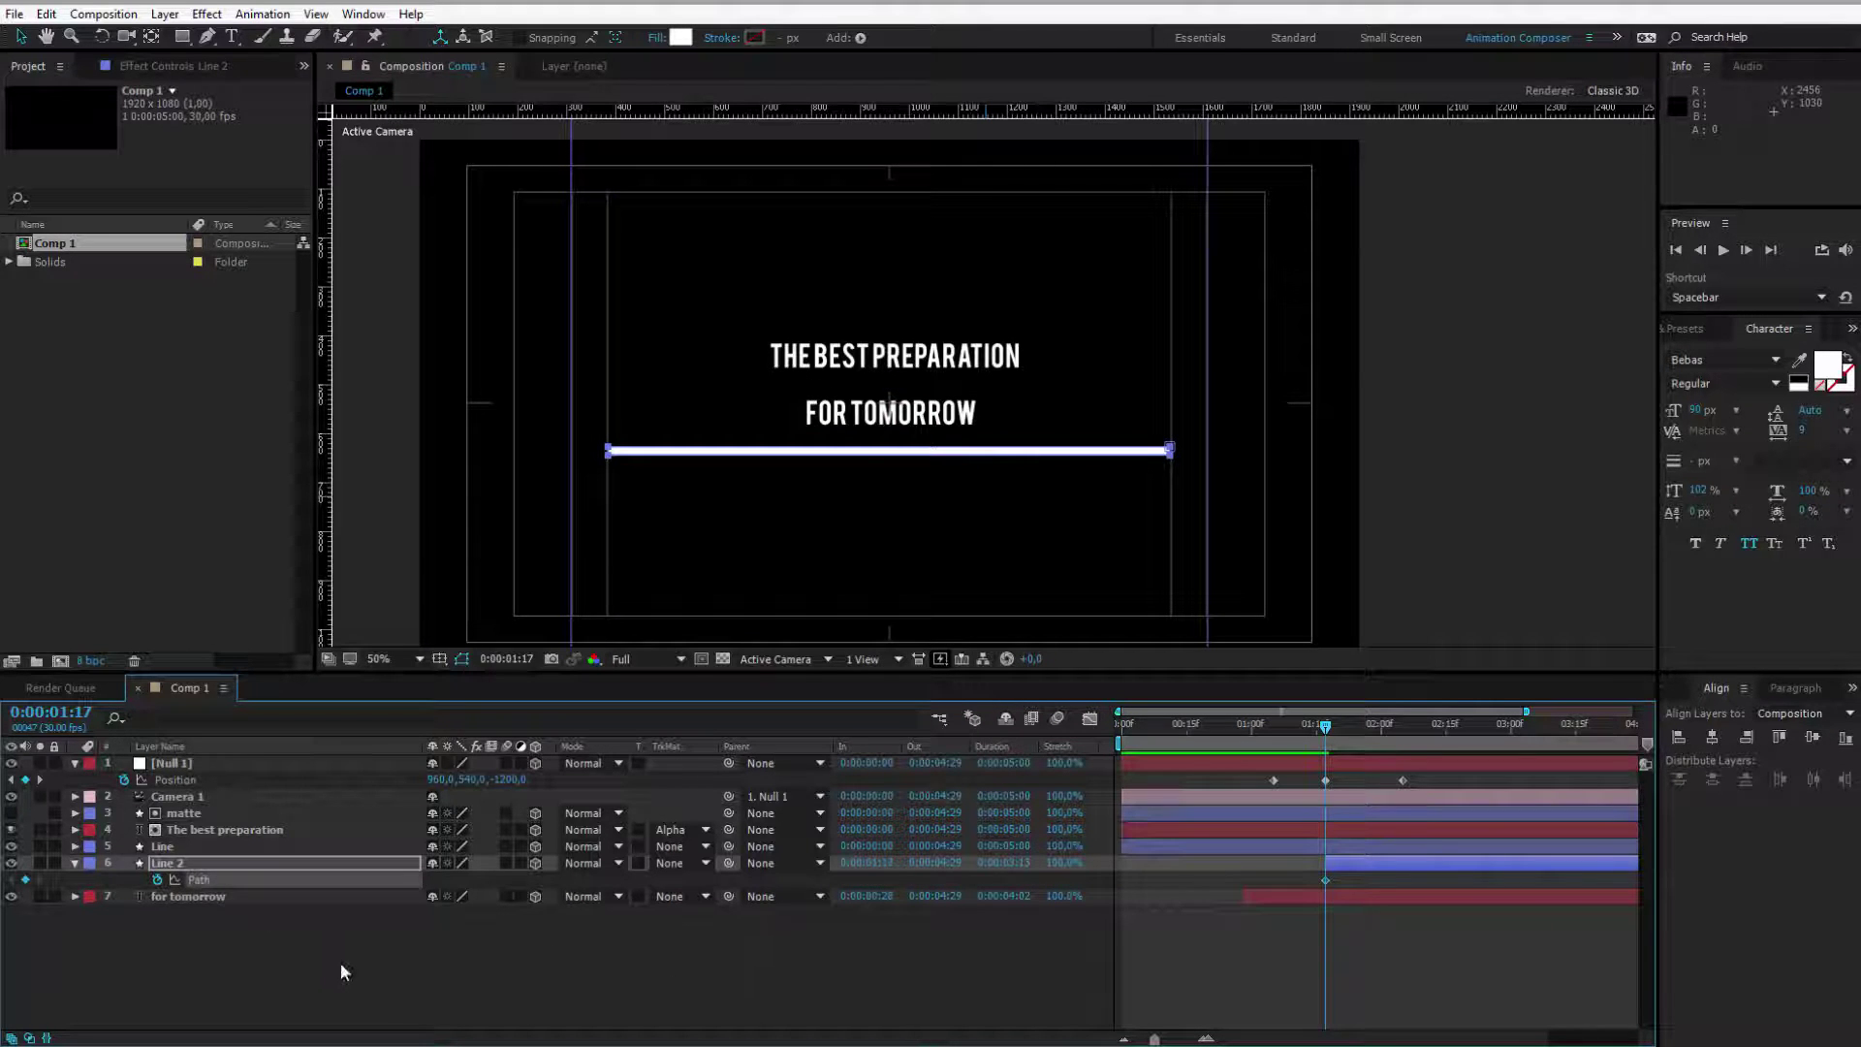
{"action": "key", "text": "shift+p"}
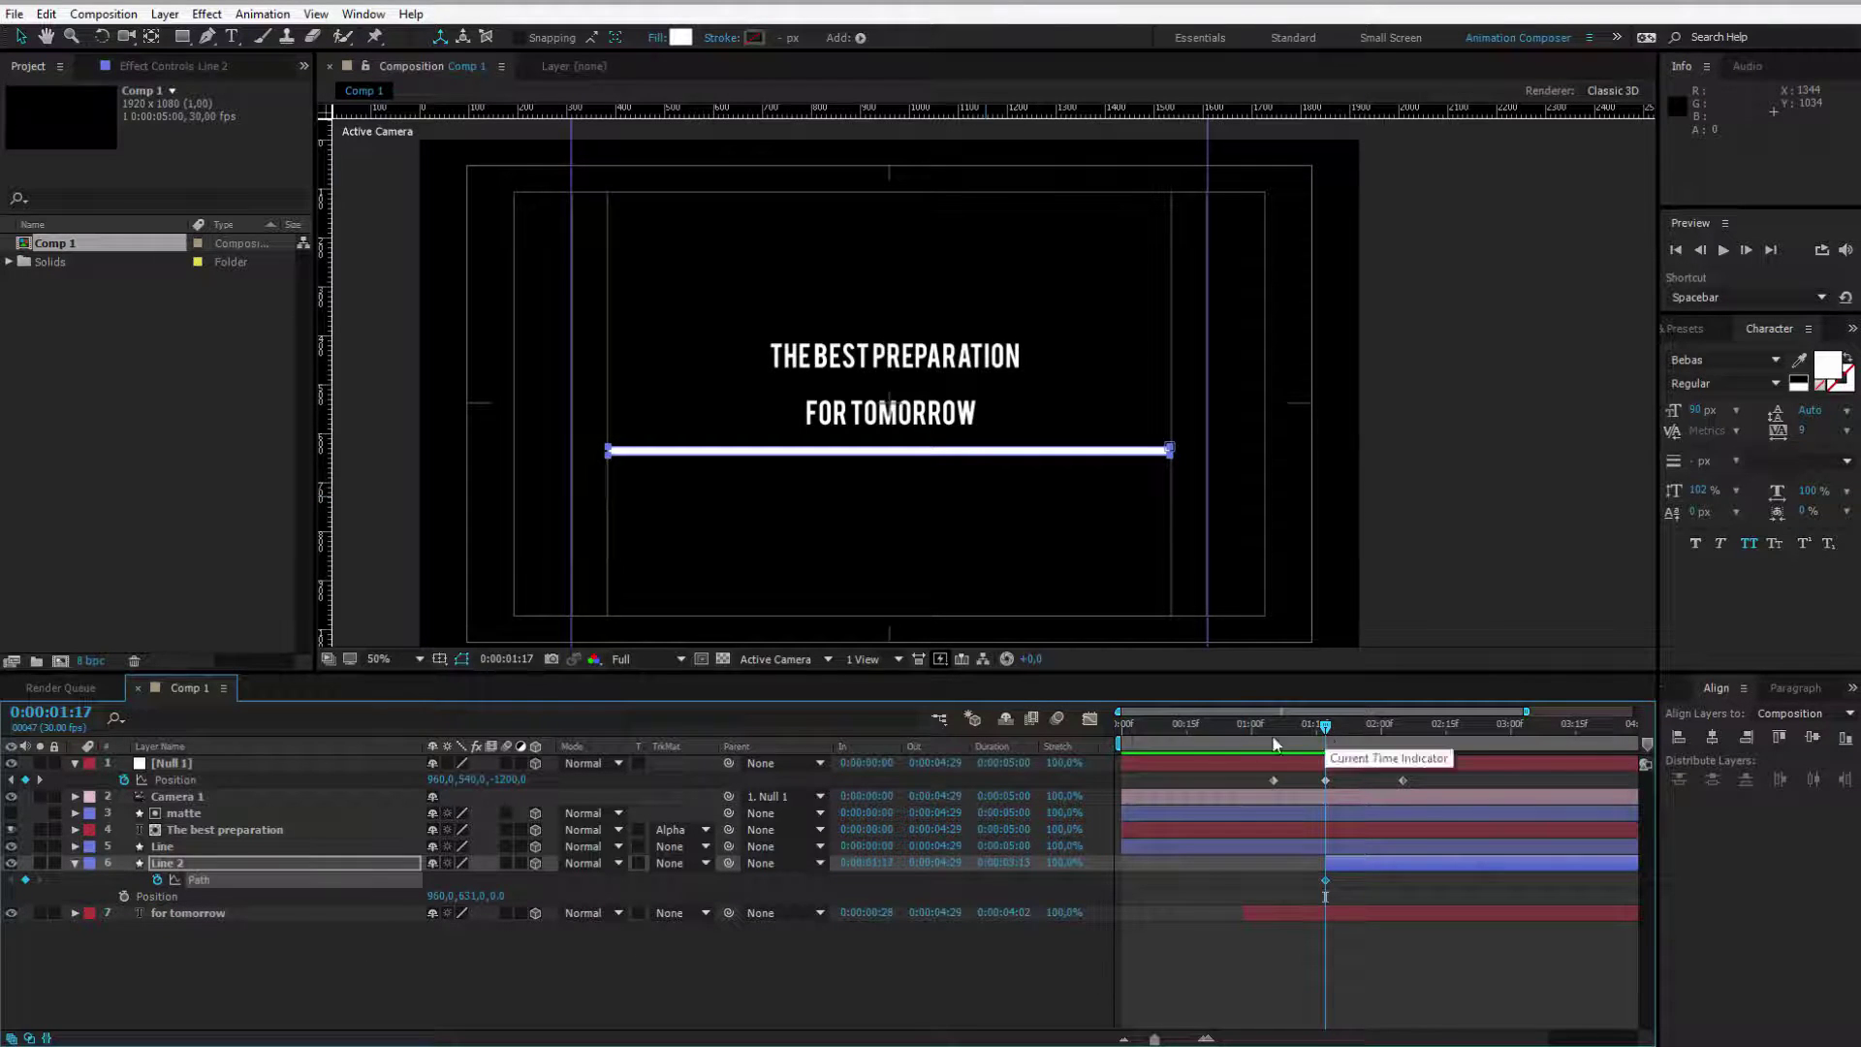
{"action": "left_click", "coordinate": [123, 895]}
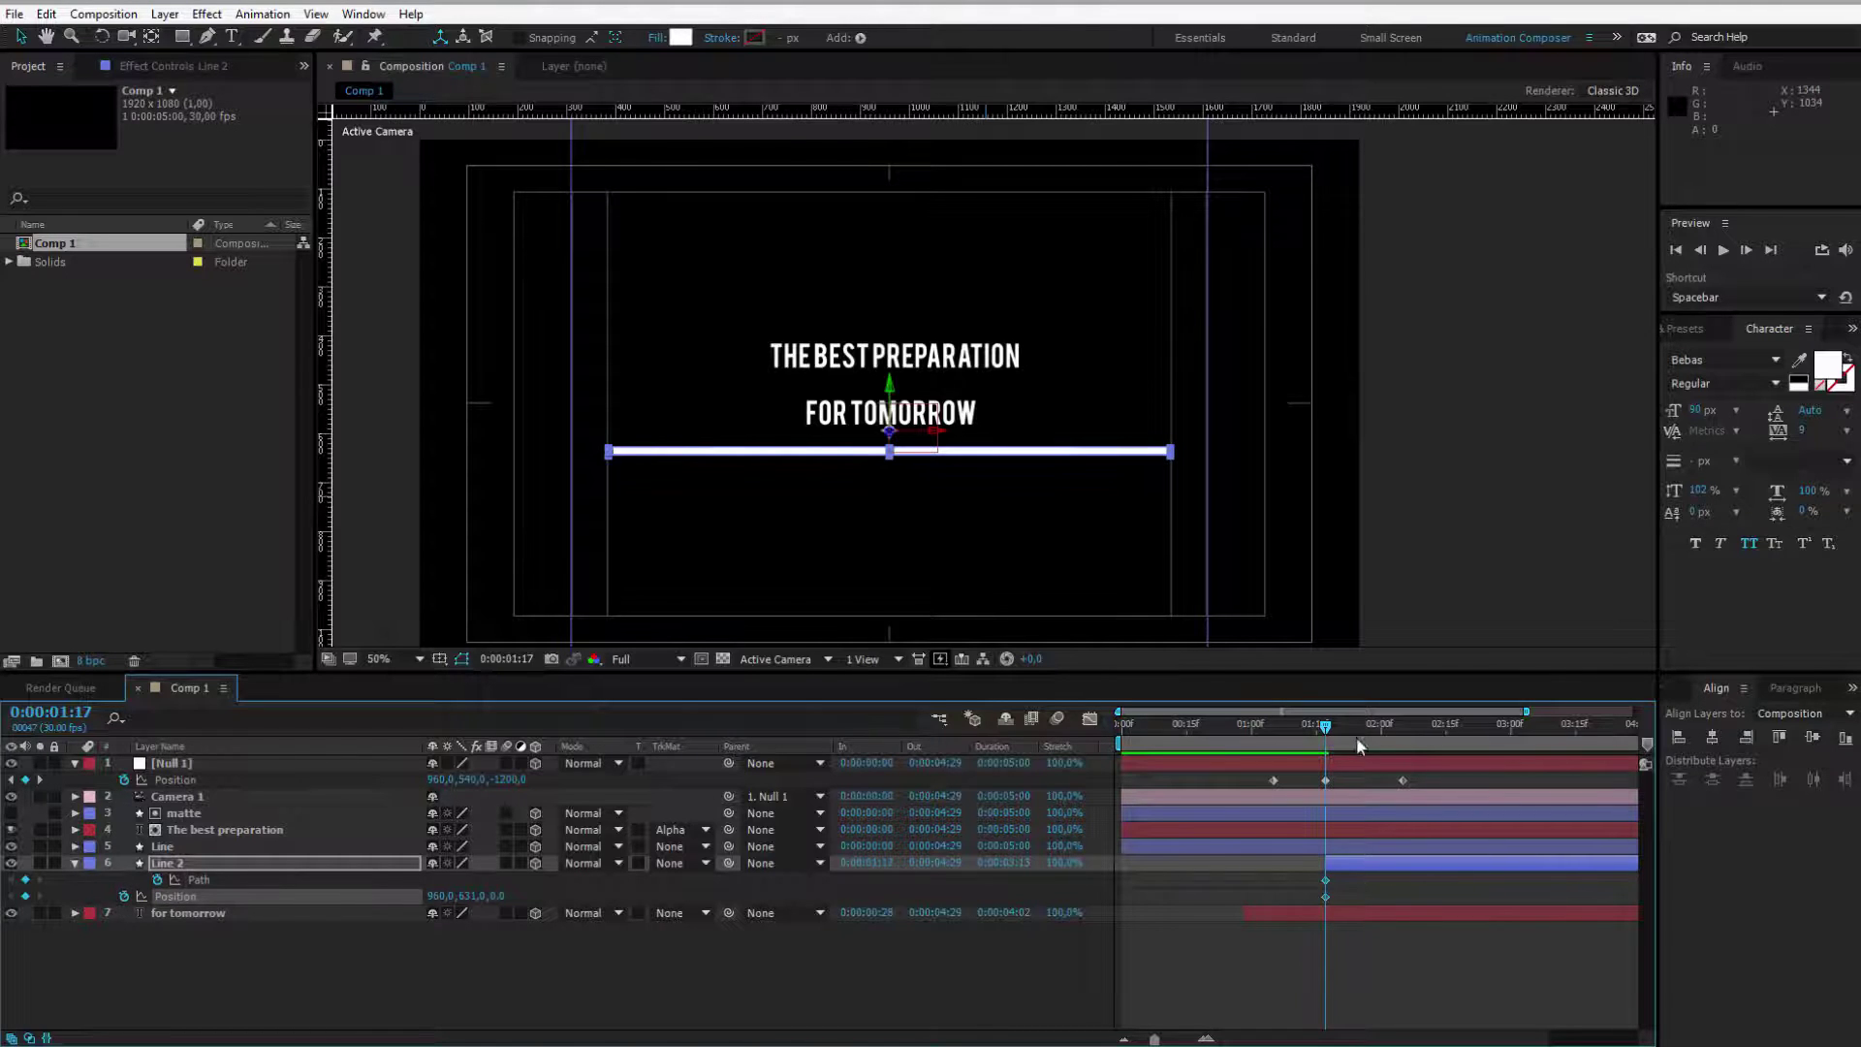
Step: Set Line 2's Y position to 1200 at 0:00:02:05, after first trying 1300
{"action": "left_click_drag", "start_coordinate": [1331, 737], "coordinate": [1409, 736]}
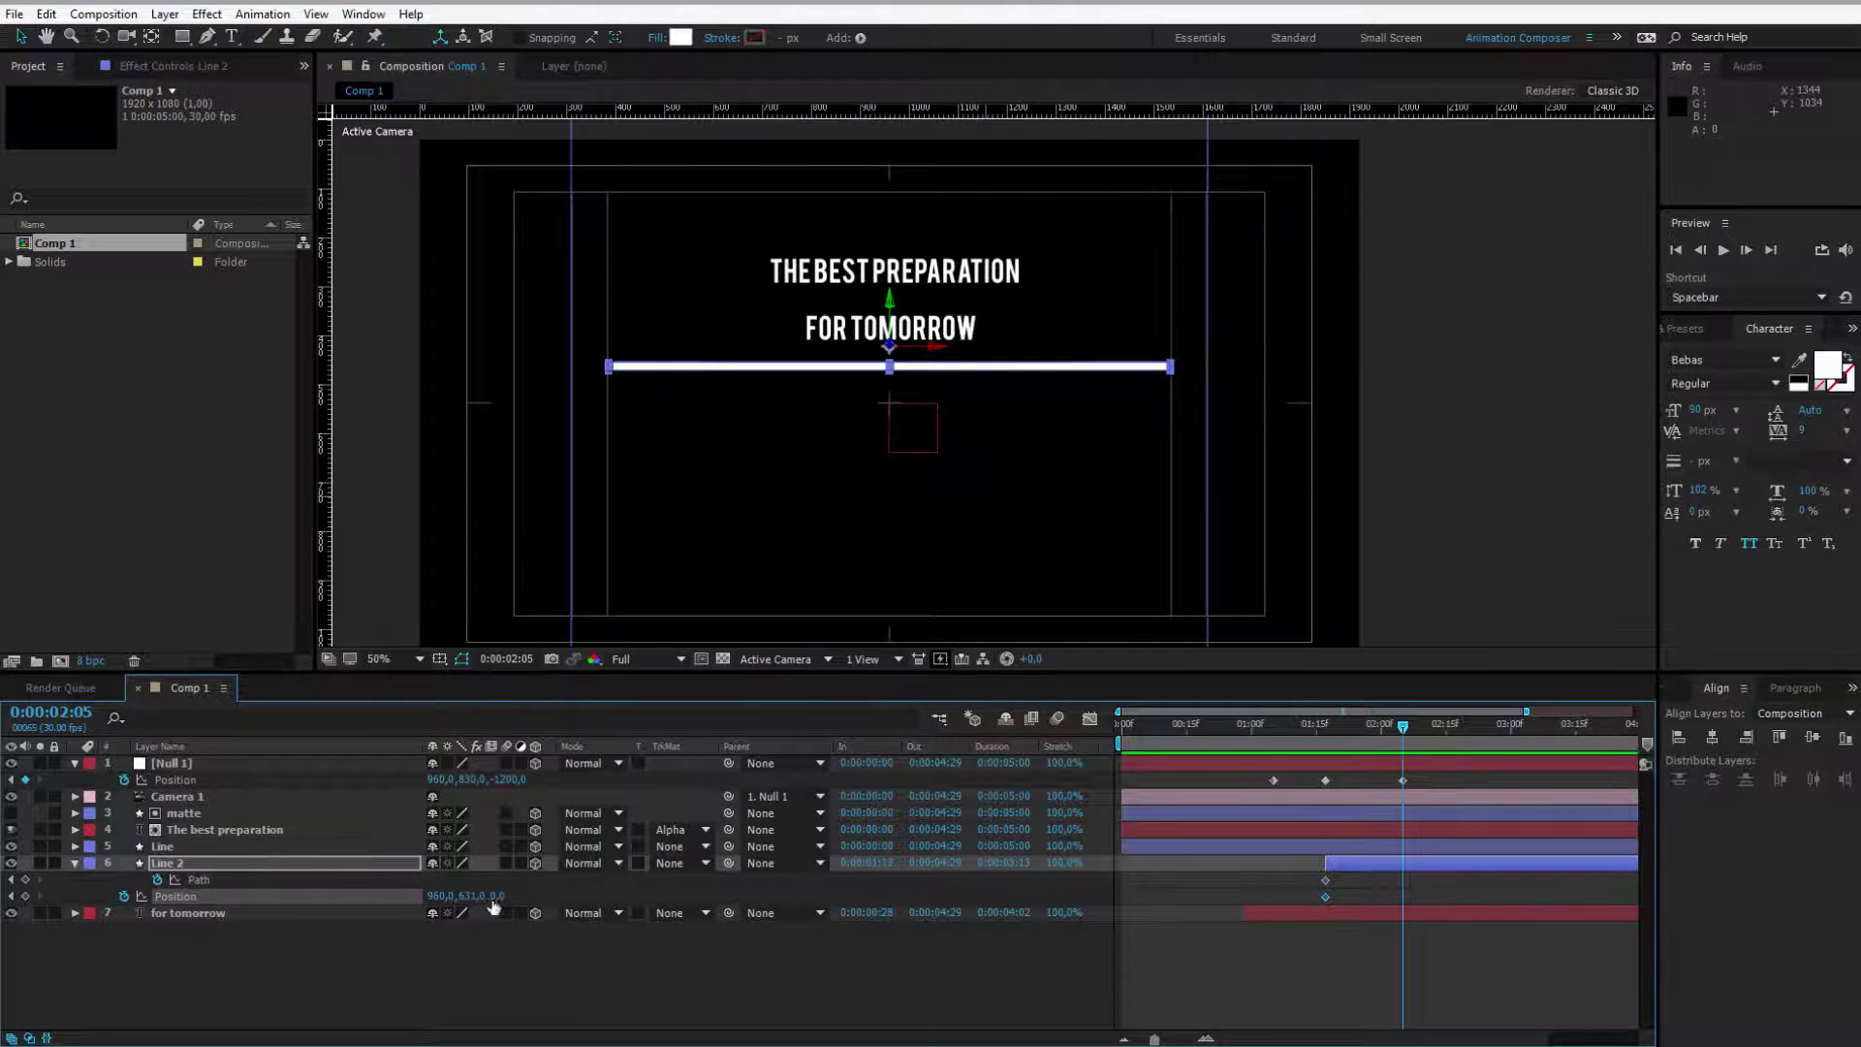
{"action": "left_click_drag", "start_coordinate": [496, 896], "coordinate": [628, 900]}
{"action": "key", "text": "ctrl+z"}
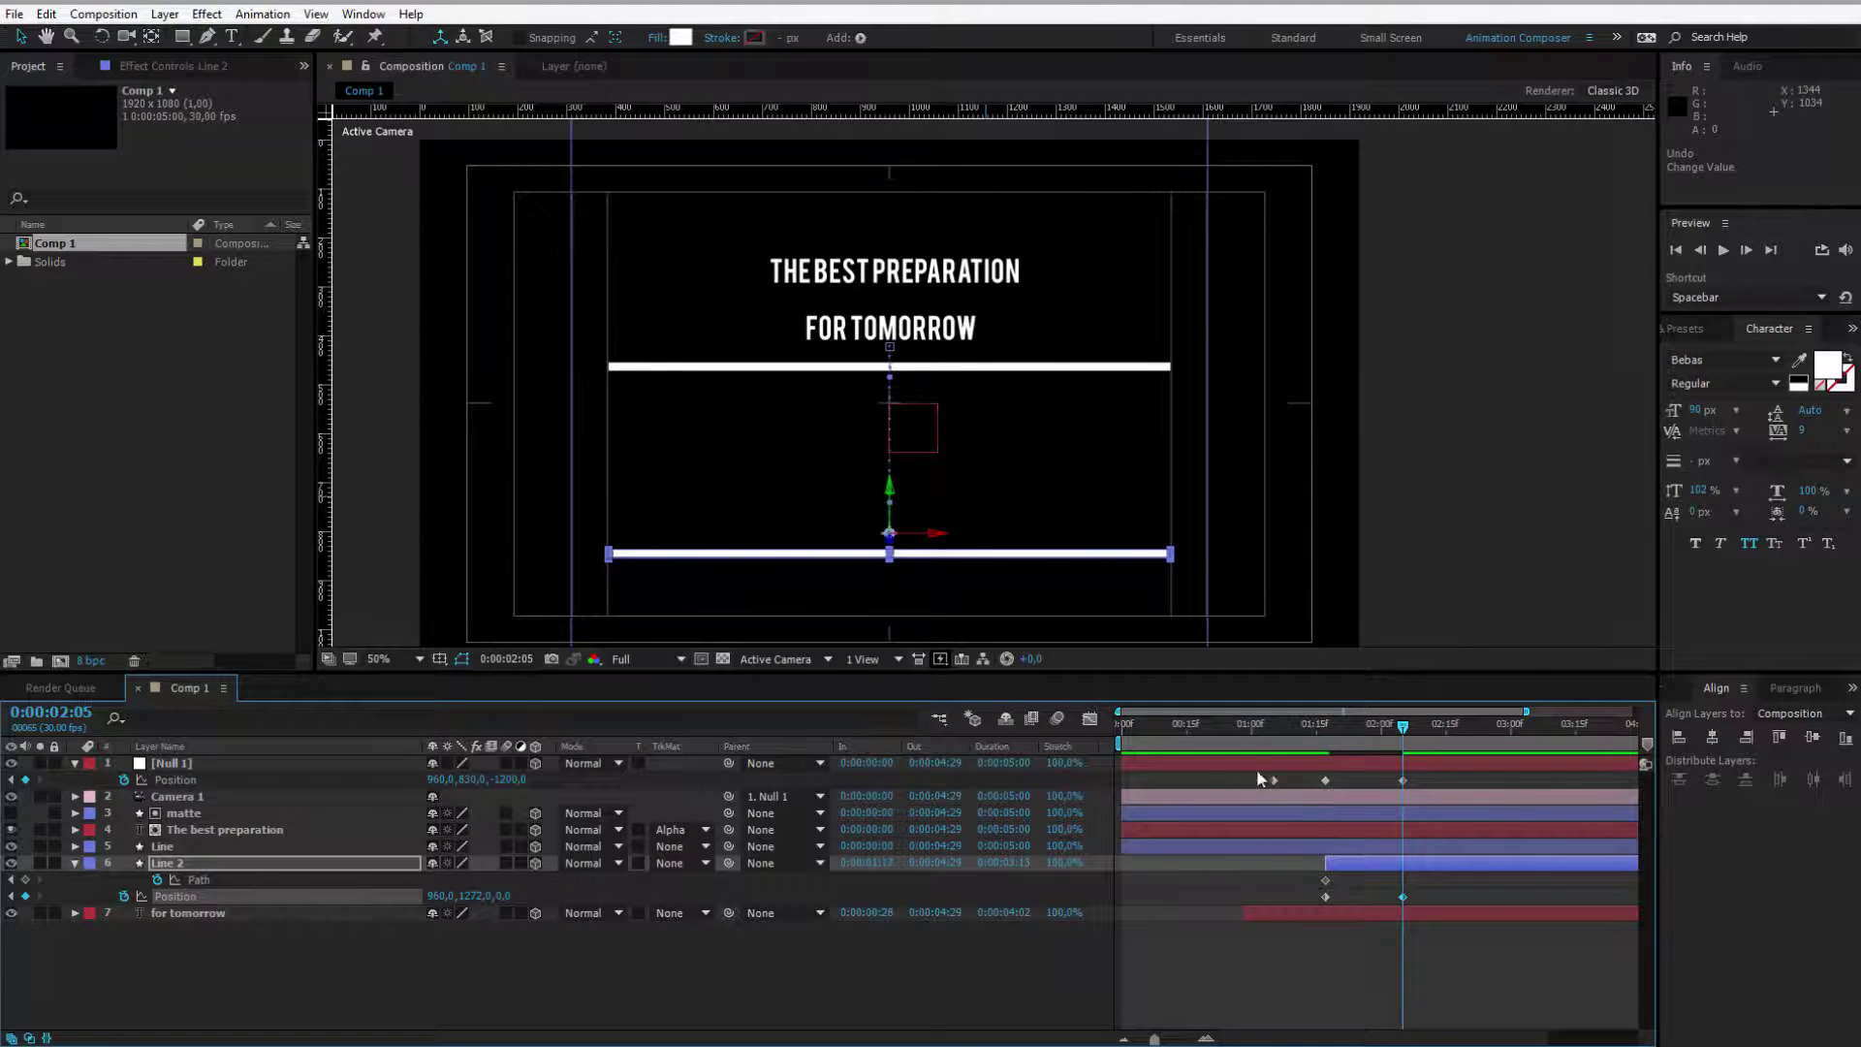
{"action": "left_click", "coordinate": [482, 897]}
{"action": "key", "text": "Return"}
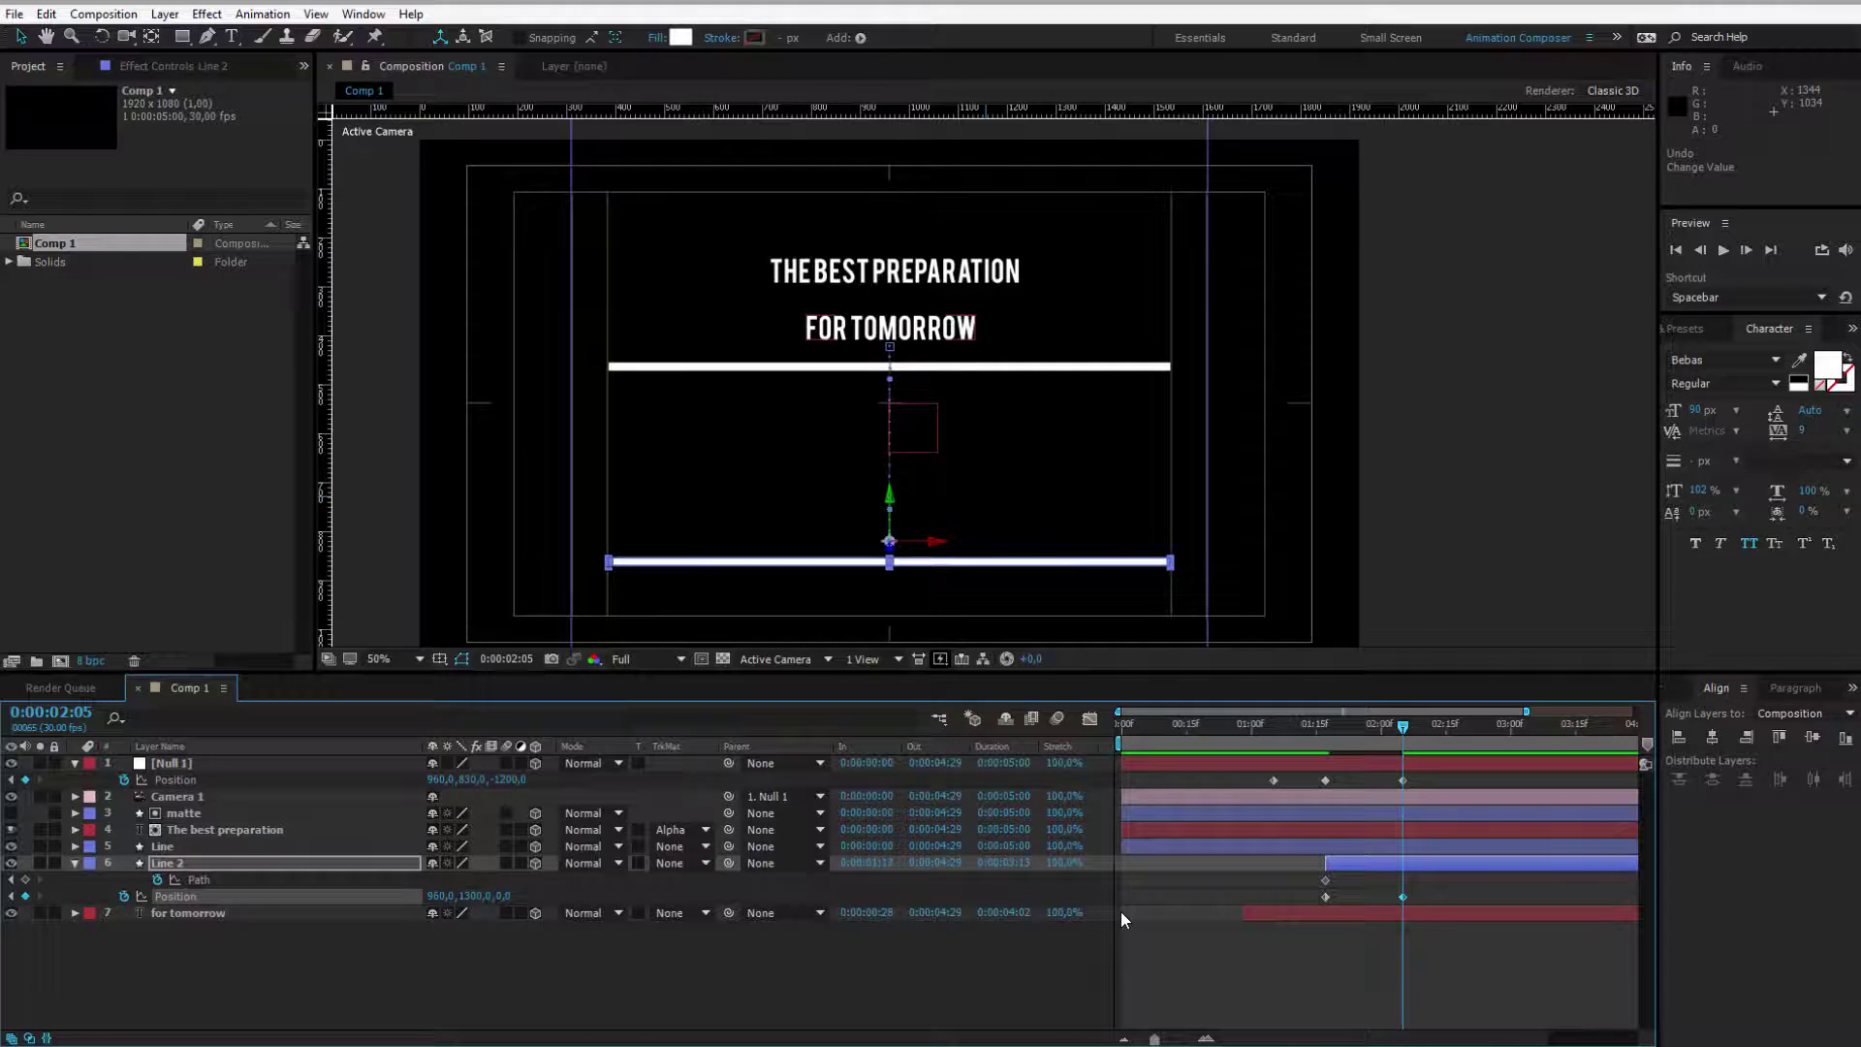
{"action": "left_click", "coordinate": [482, 896]}
{"action": "key", "text": "Return"}
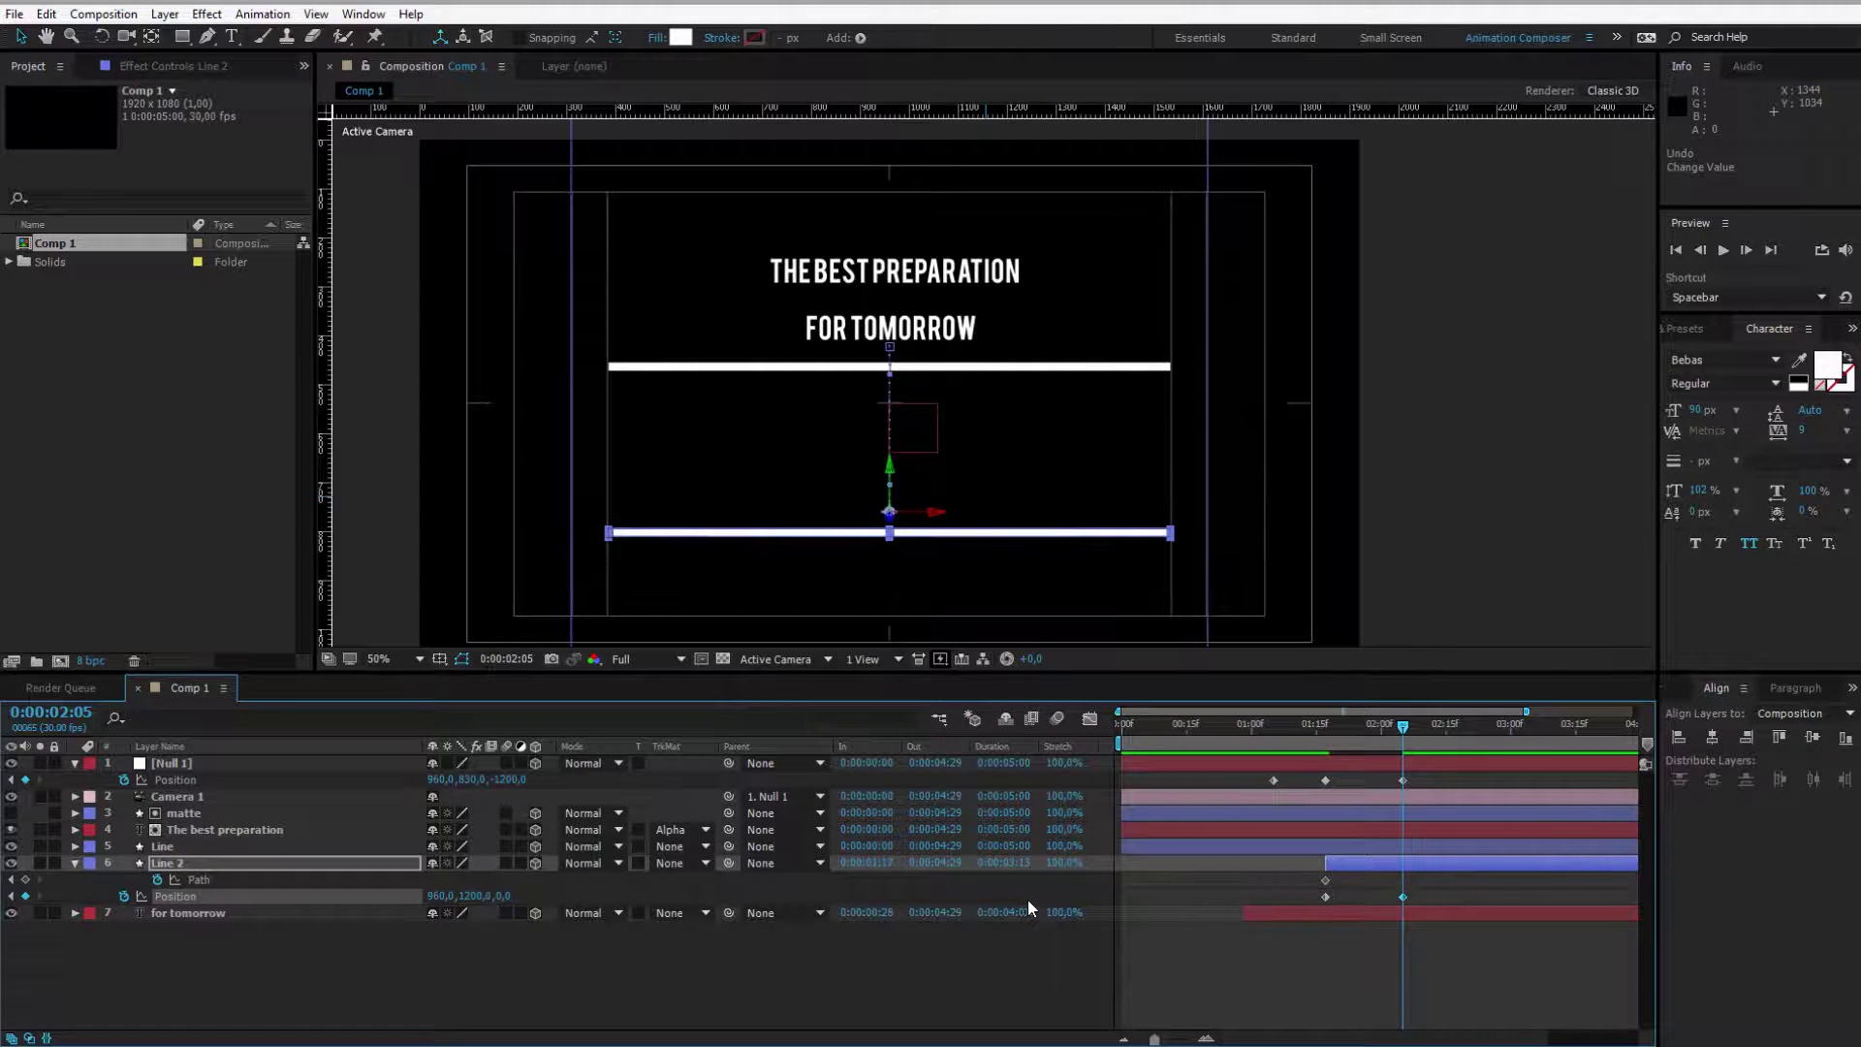
Step: Preview and scrub the two lines' motion, then switch to the quote page in Chrome
{"action": "key", "text": "space"}
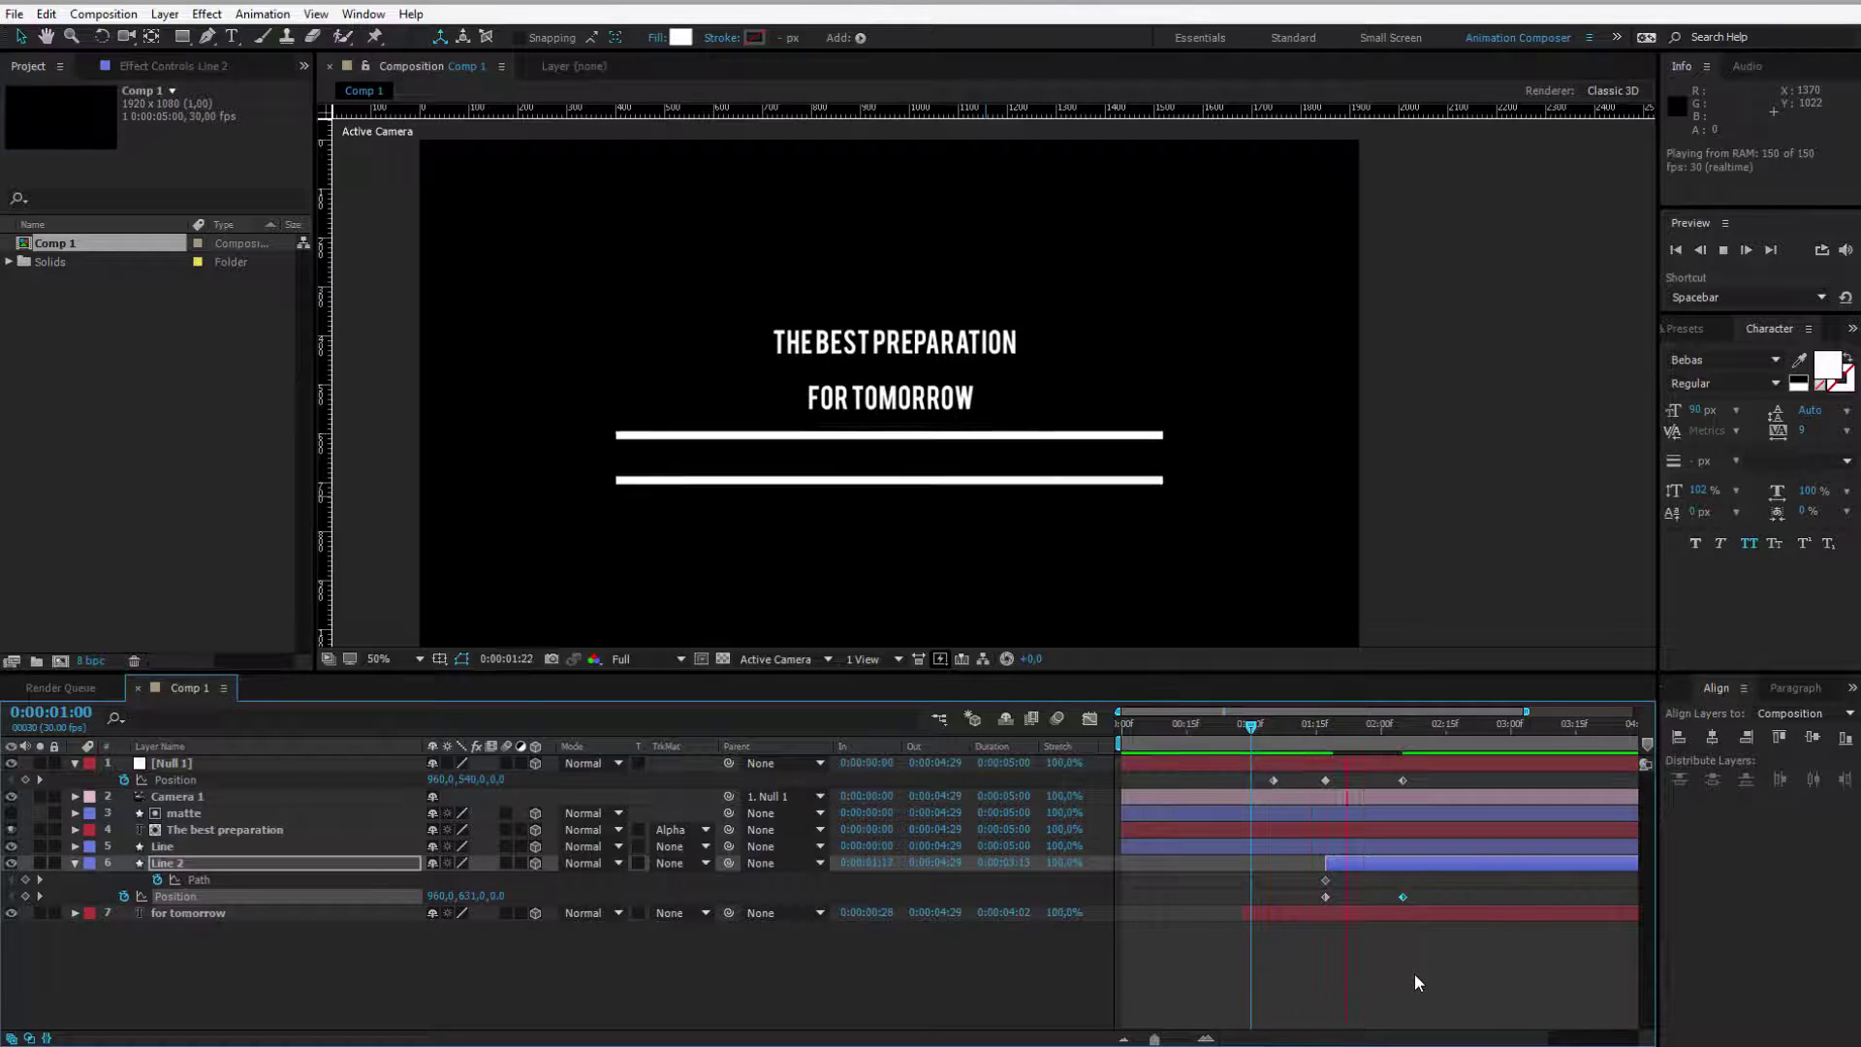
{"action": "key", "text": "space"}
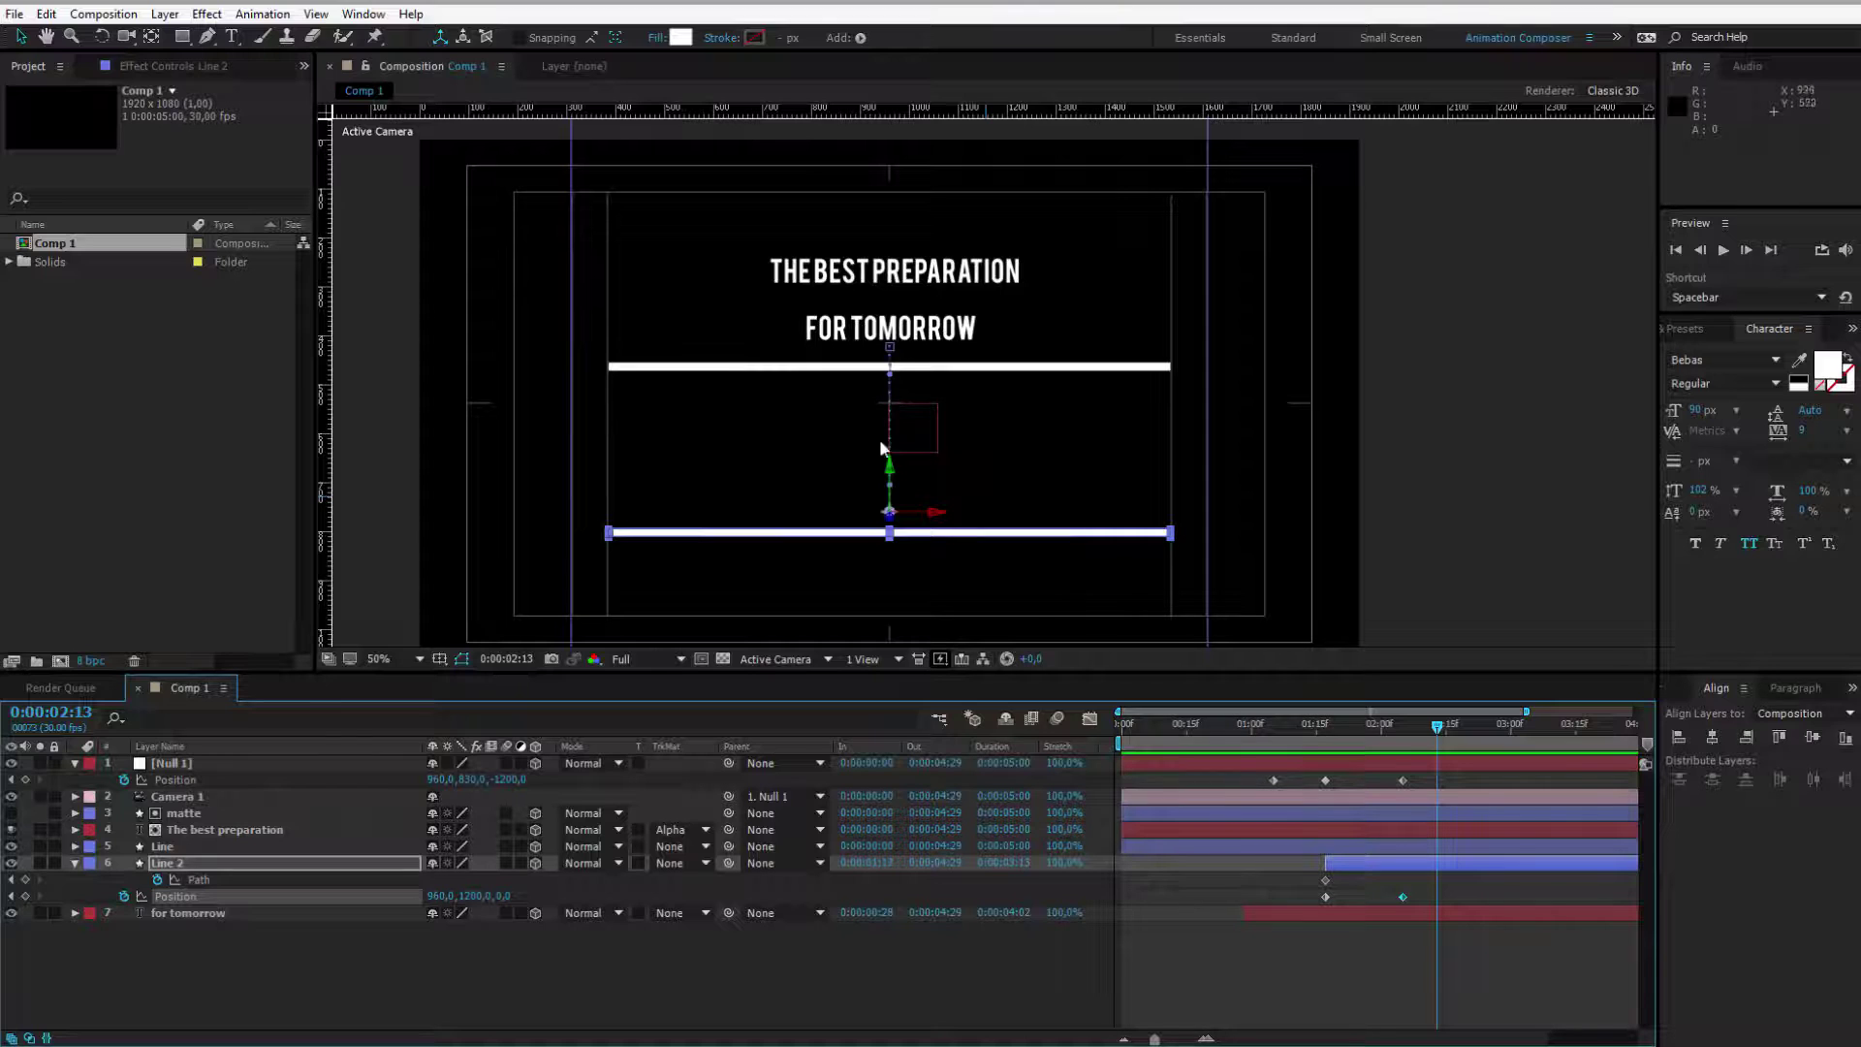
{"action": "left_click", "coordinate": [1399, 740]}
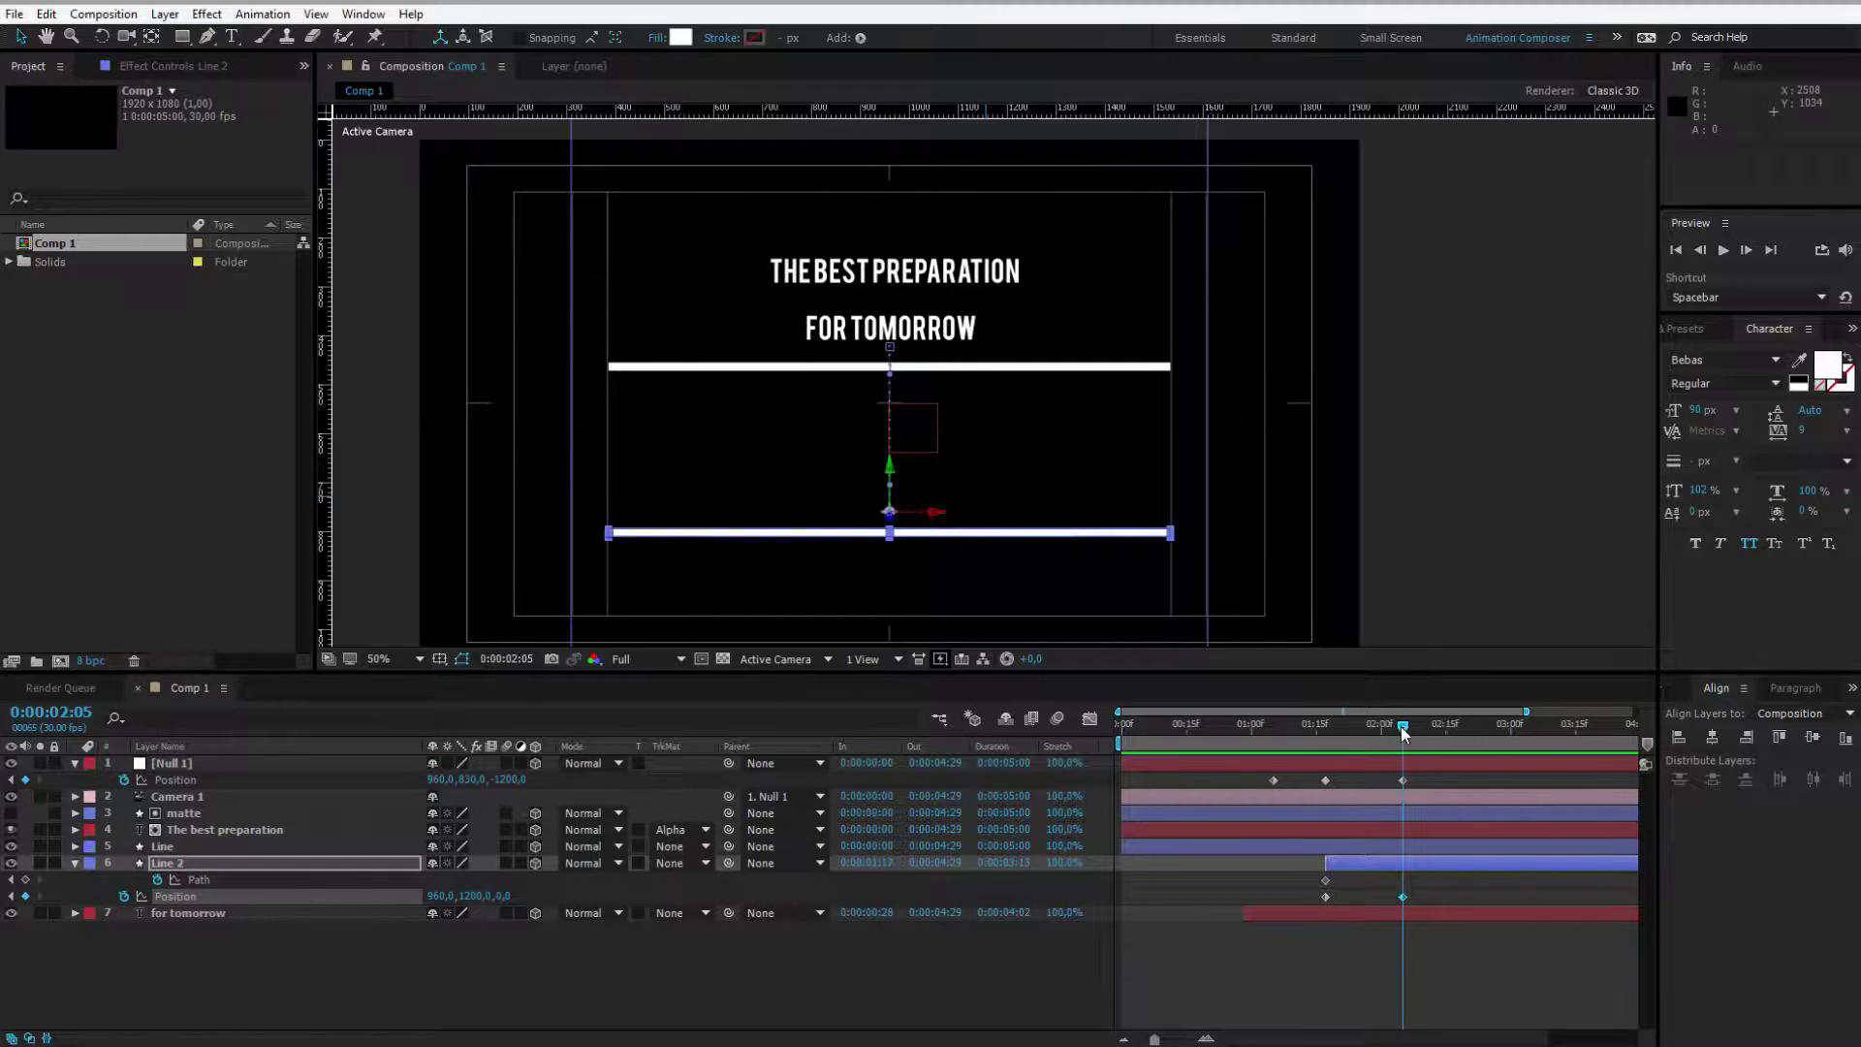
{"action": "mouse_move", "coordinate": [1400, 725]}
{"action": "left_mouse_down"}
{"action": "mouse_move", "coordinate": [1323, 737]}
{"action": "mouse_move", "coordinate": [1399, 749]}
{"action": "left_mouse_up"}
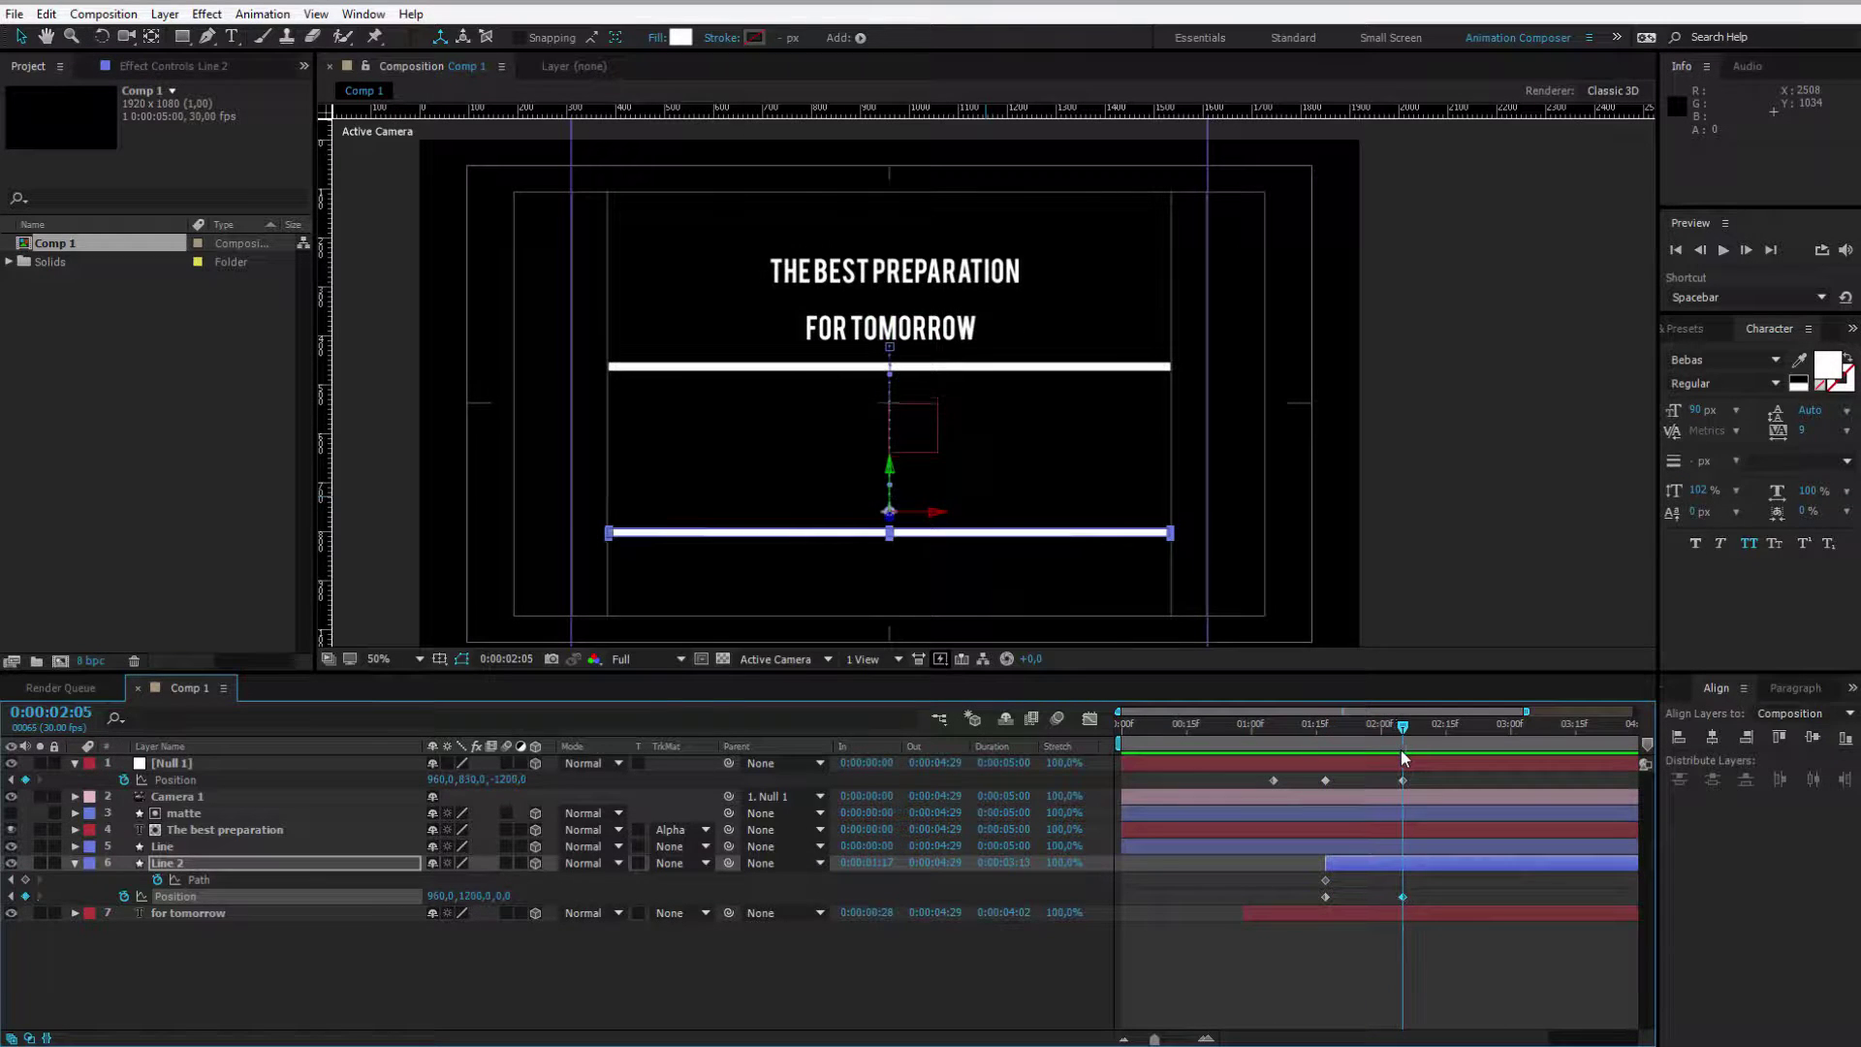
{"action": "left_click", "coordinate": [705, 922]}
{"action": "key", "text": "alt+Tab"}
Step: Copy the quote ending from Chrome and paste it as a new text layer
{"action": "scroll", "coordinate": [1176, 610], "scroll_direction": "down", "scroll_amount": 1}
{"action": "left_click_drag", "start_coordinate": [1142, 550], "coordinate": [1078, 586]}
{"action": "key", "text": "ctrl+c"}
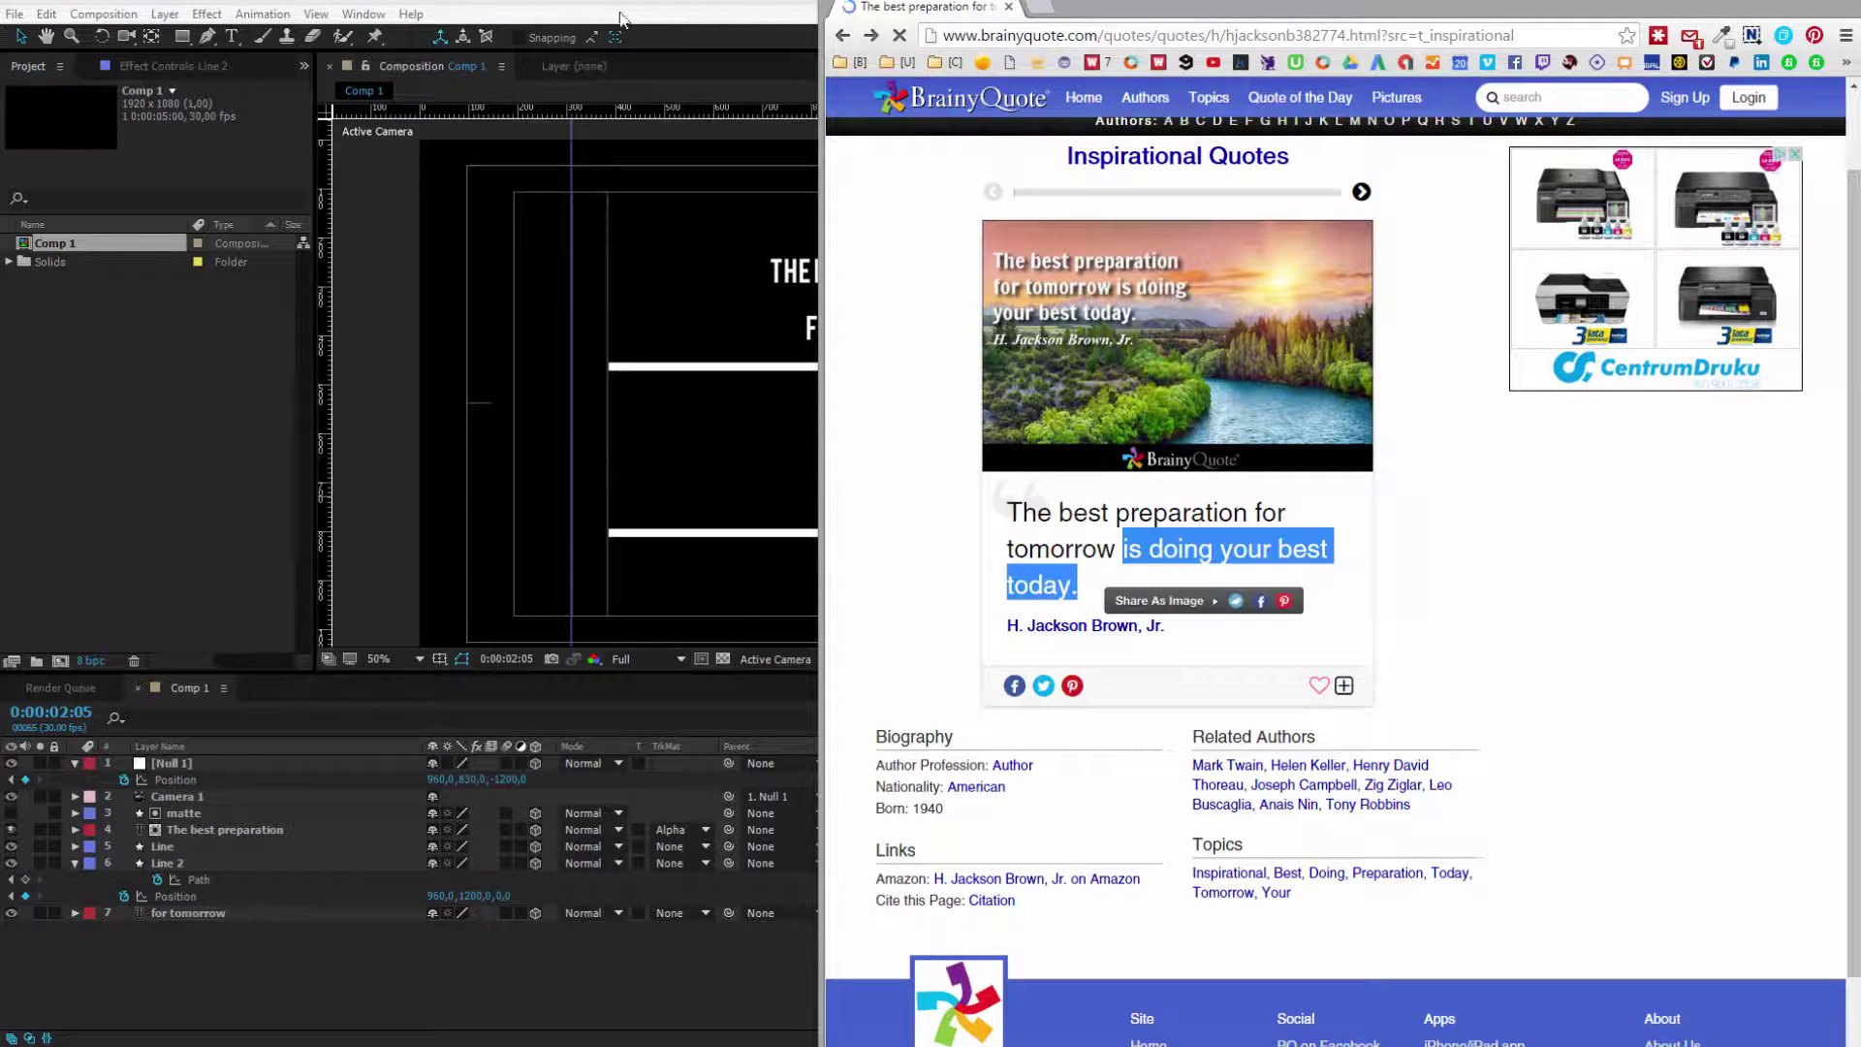
{"action": "key", "text": "alt+Tab"}
{"action": "left_click", "coordinate": [233, 37]}
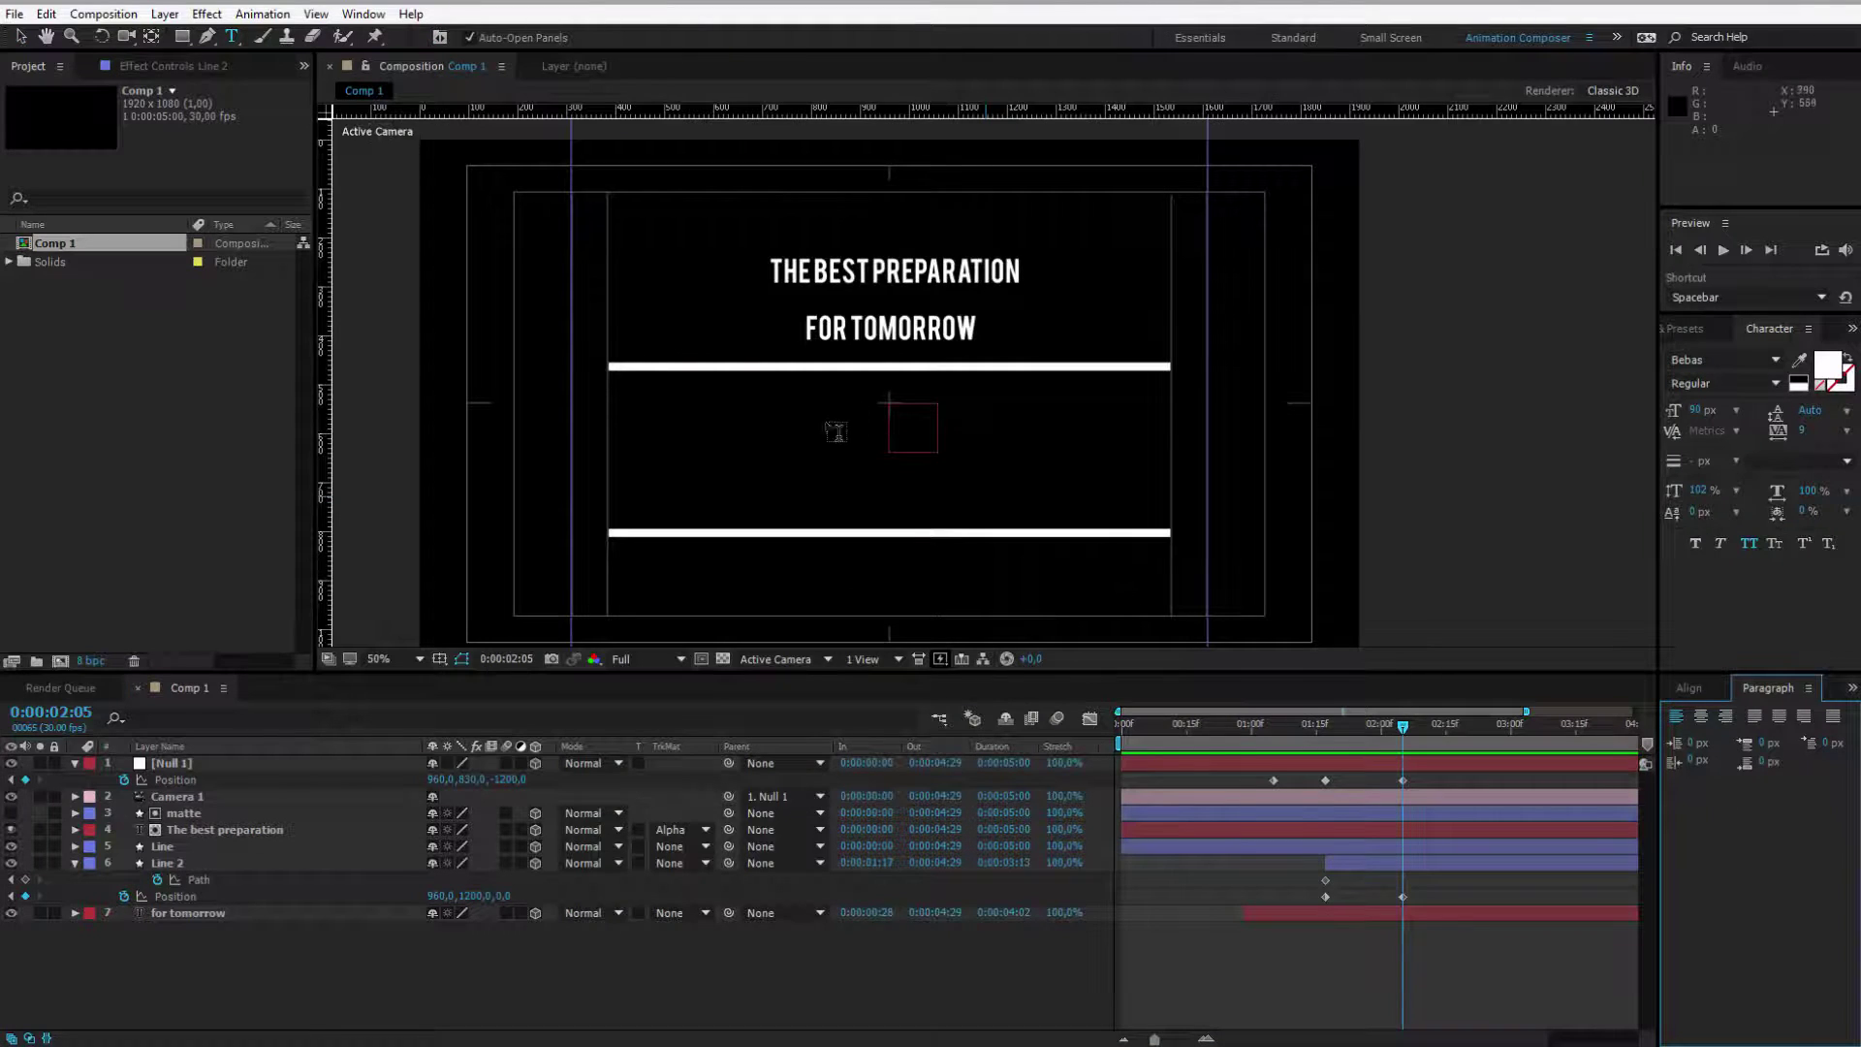
{"action": "left_click", "coordinate": [926, 460]}
{"action": "key", "text": "ctrl+v"}
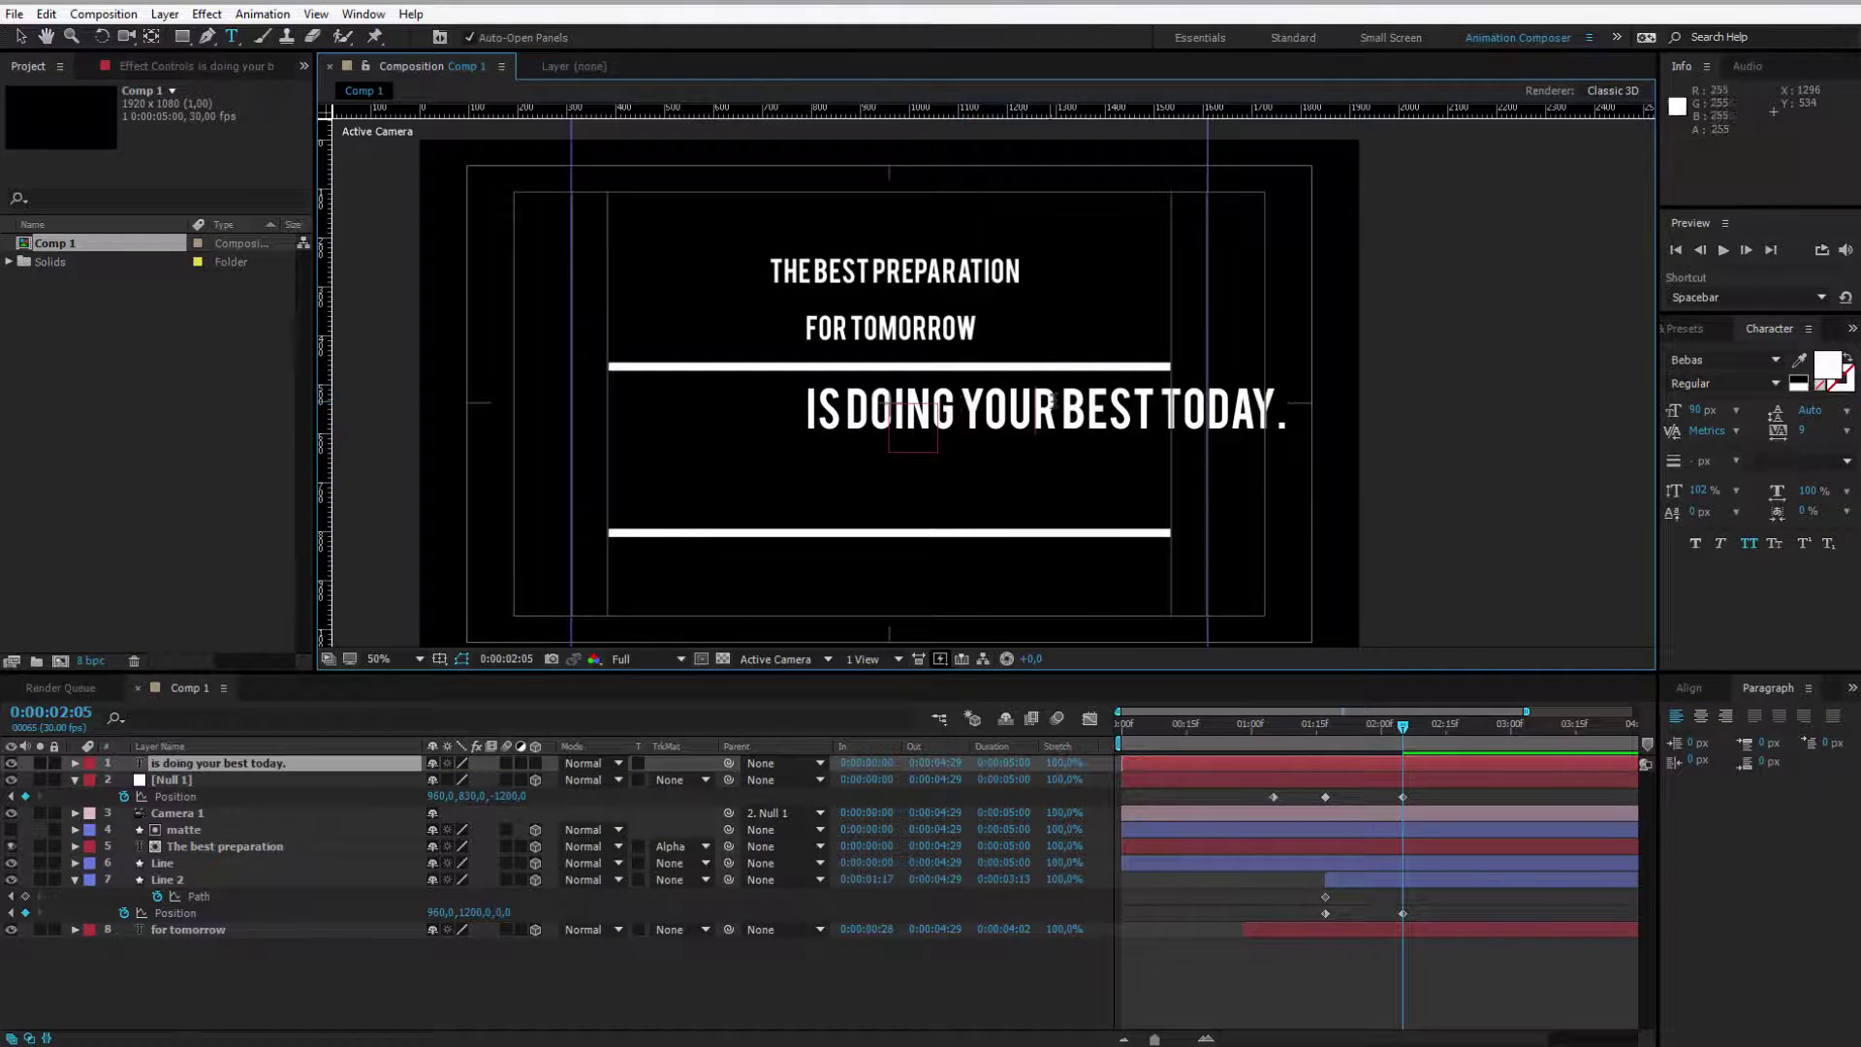
Step: Break the text after YOUR, centre-align it, and enlarge BEST TODAY. to 131 px
{"action": "left_click", "coordinate": [1059, 407]}
{"action": "key", "text": "Return"}
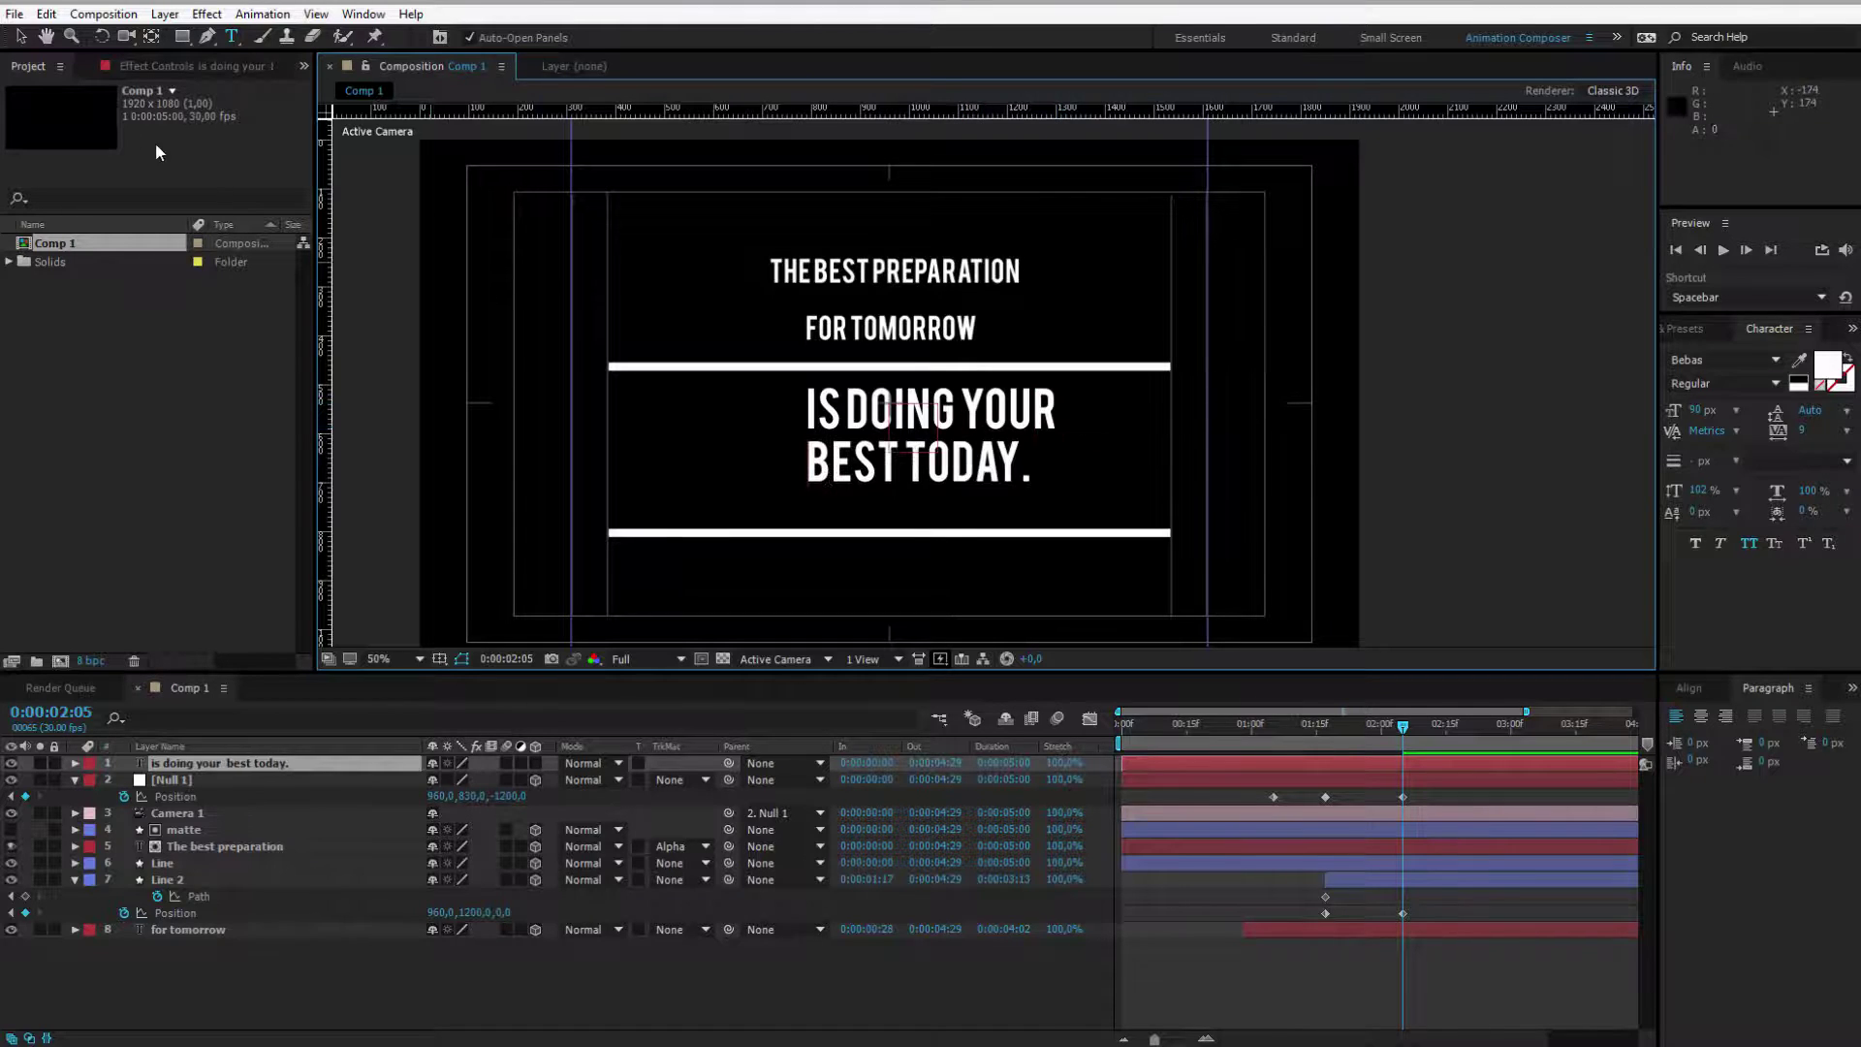
{"action": "key", "text": "ctrl+a"}
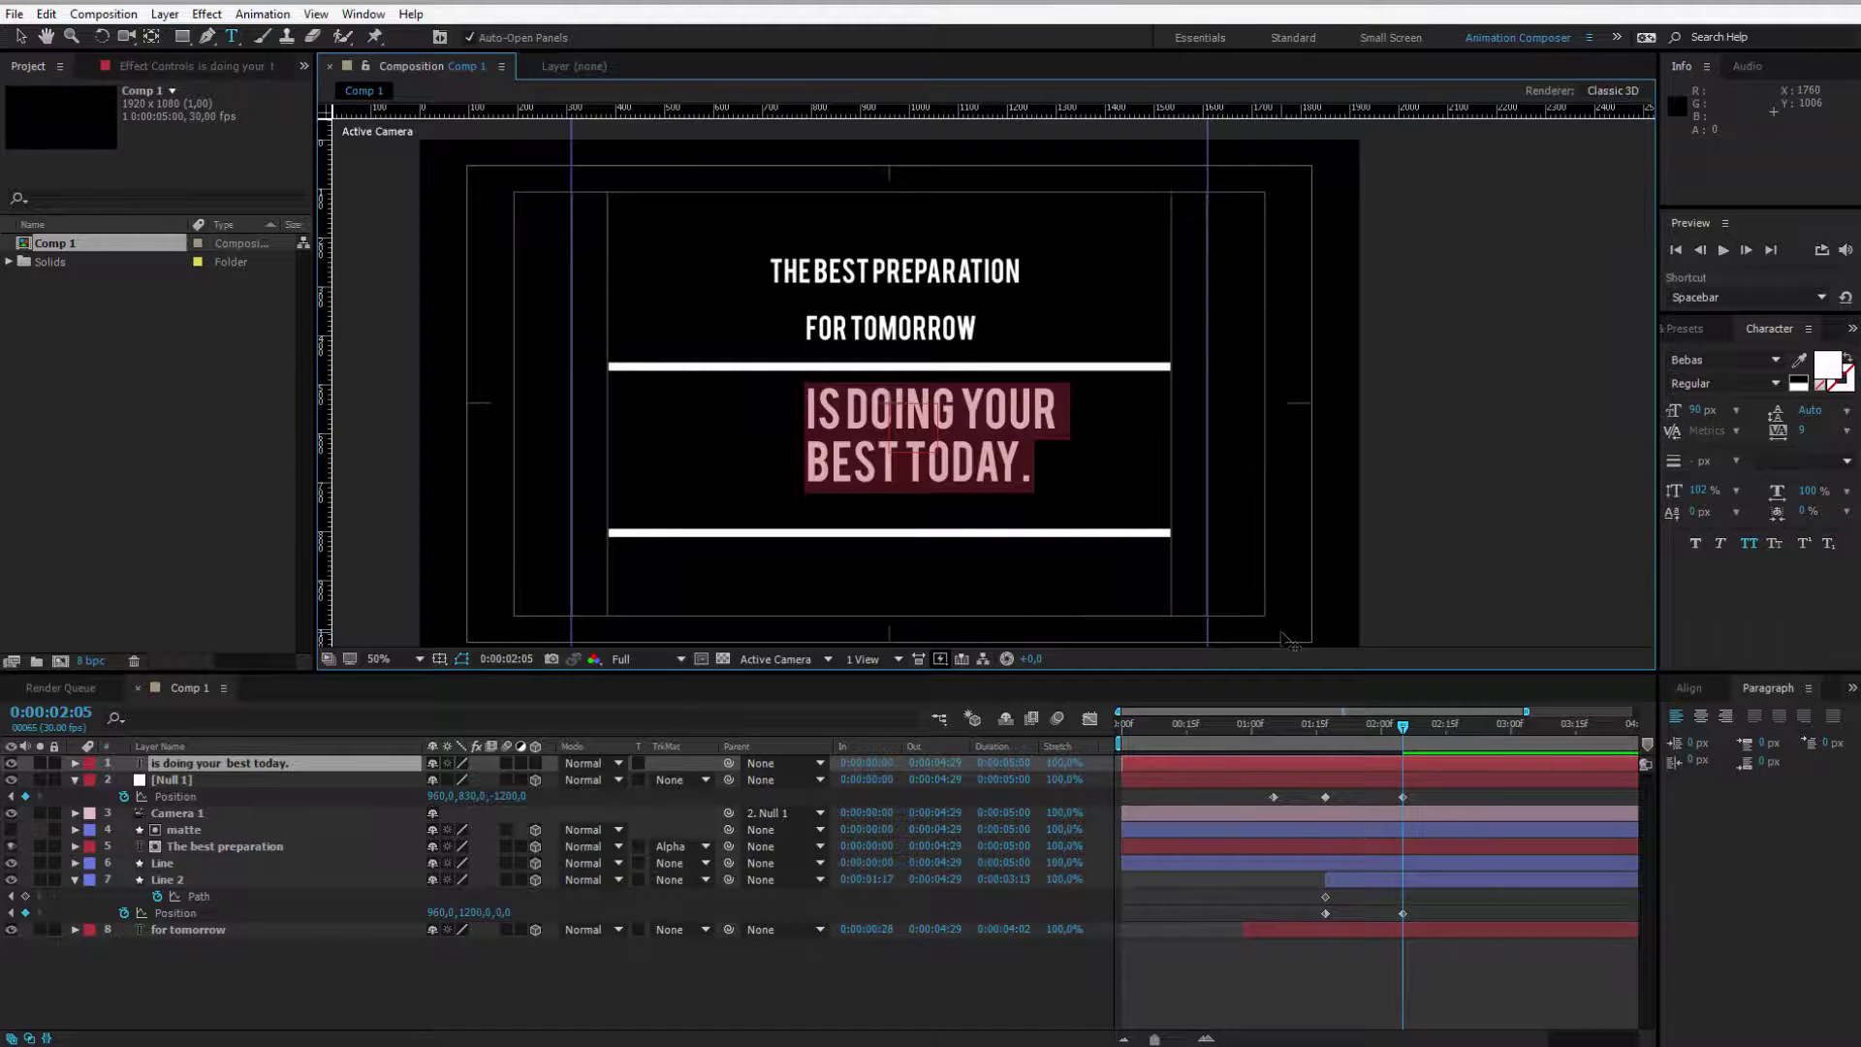
{"action": "left_click", "coordinate": [1700, 716]}
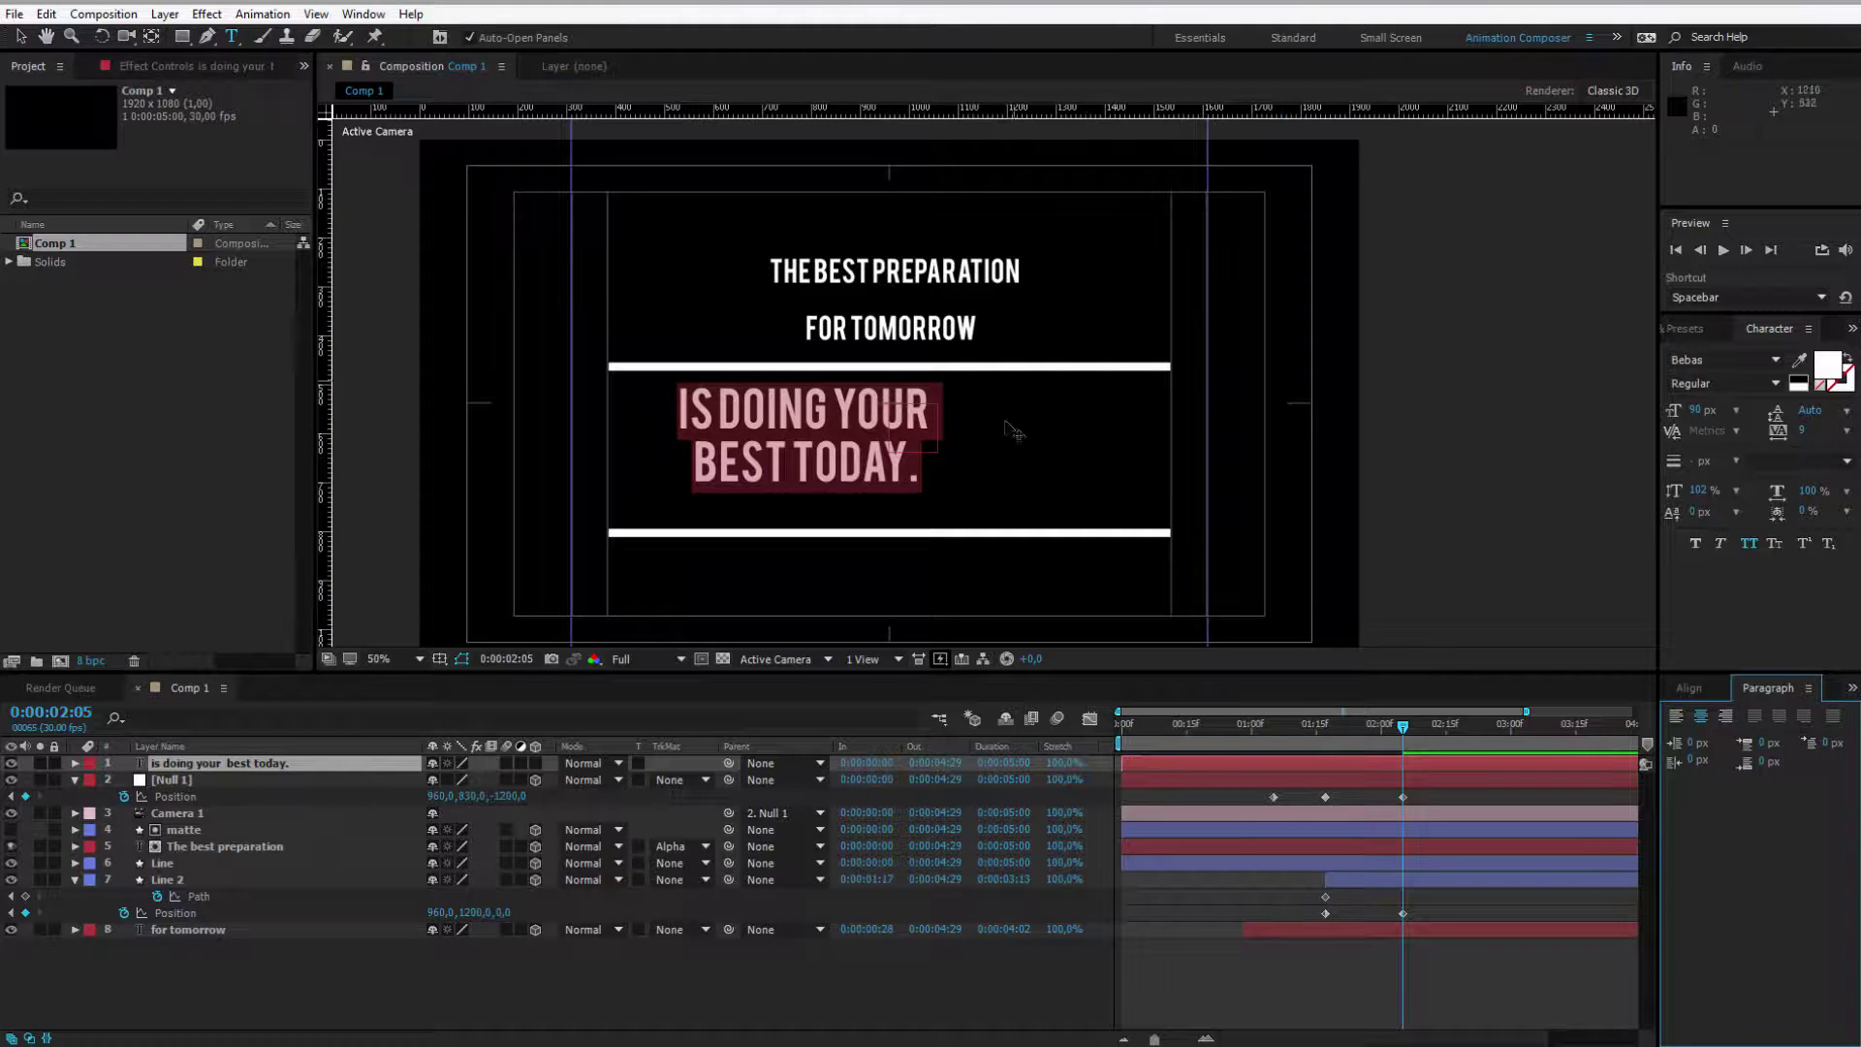
{"action": "left_click_drag", "start_coordinate": [912, 464], "coordinate": [614, 442]}
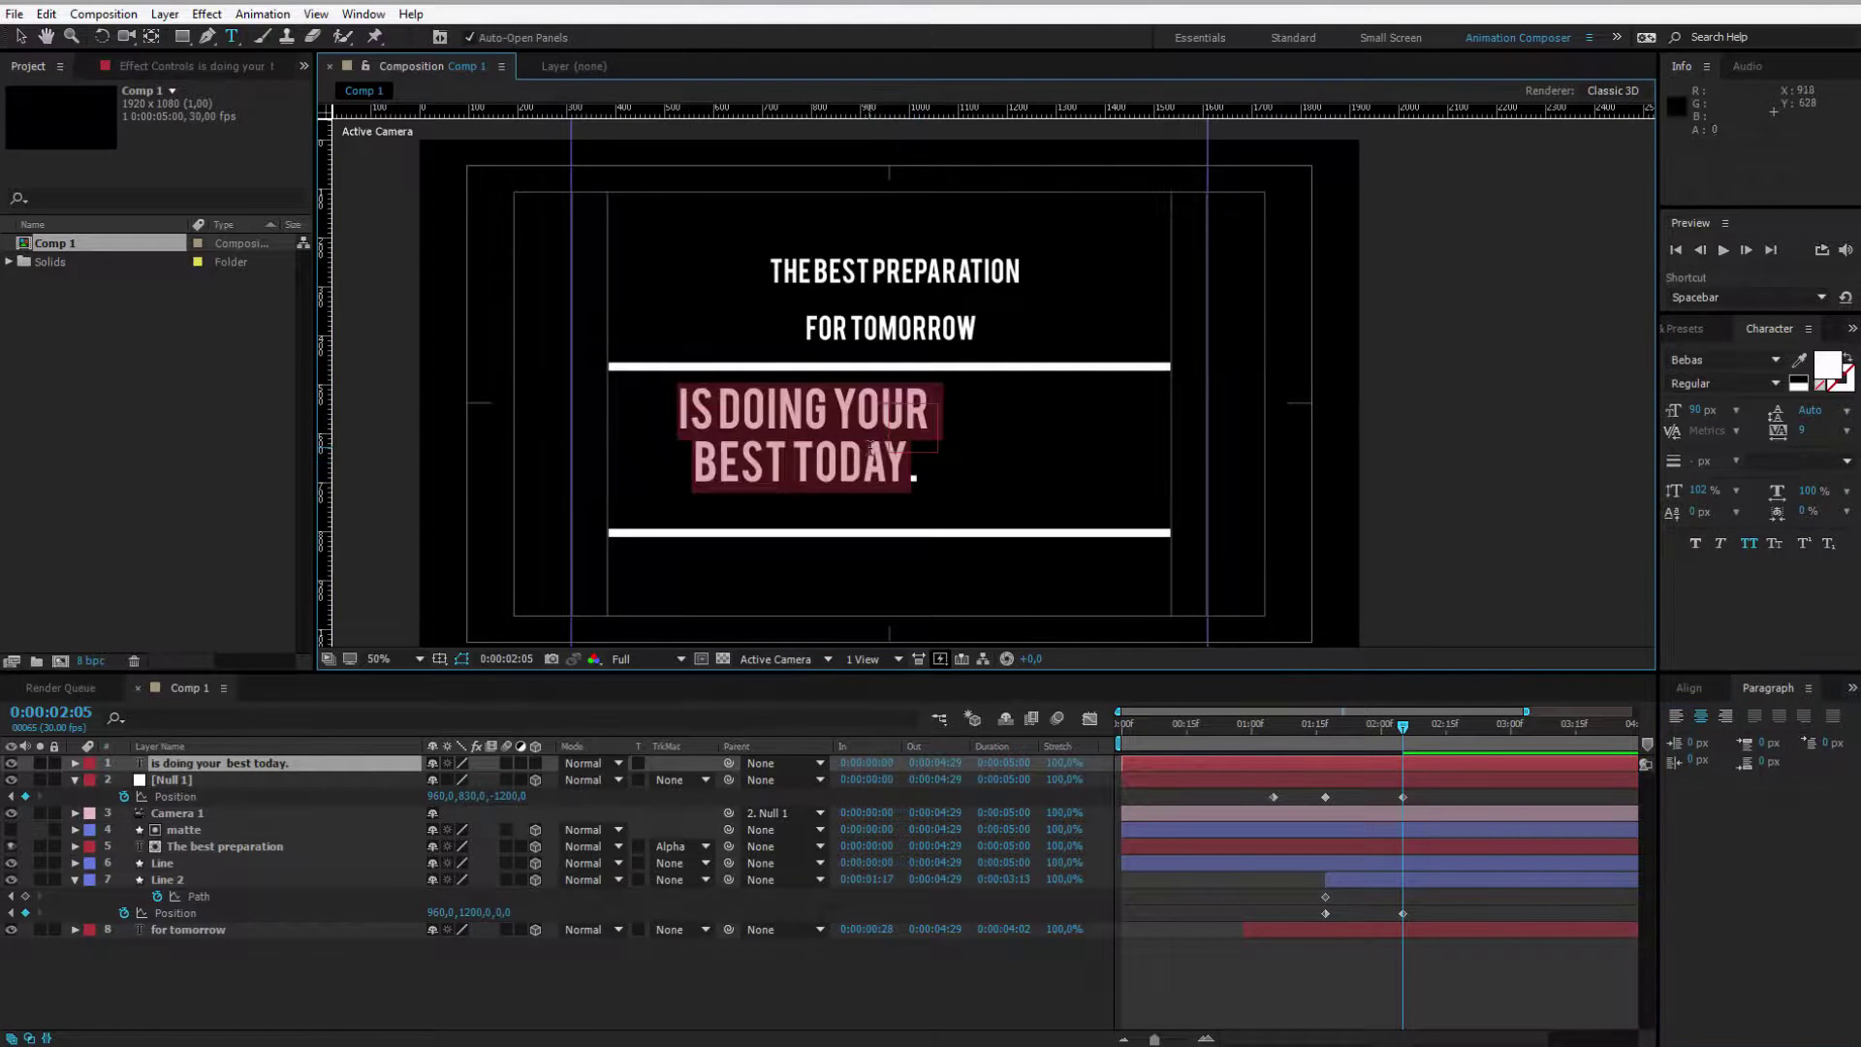
{"action": "left_click_drag", "start_coordinate": [917, 470], "coordinate": [1088, 486]}
{"action": "left_click_drag", "start_coordinate": [1695, 411], "coordinate": [1729, 408]}
Step: Centre the text between the two bars and move its layer to the bottom of the stack
{"action": "left_click", "coordinate": [21, 39]}
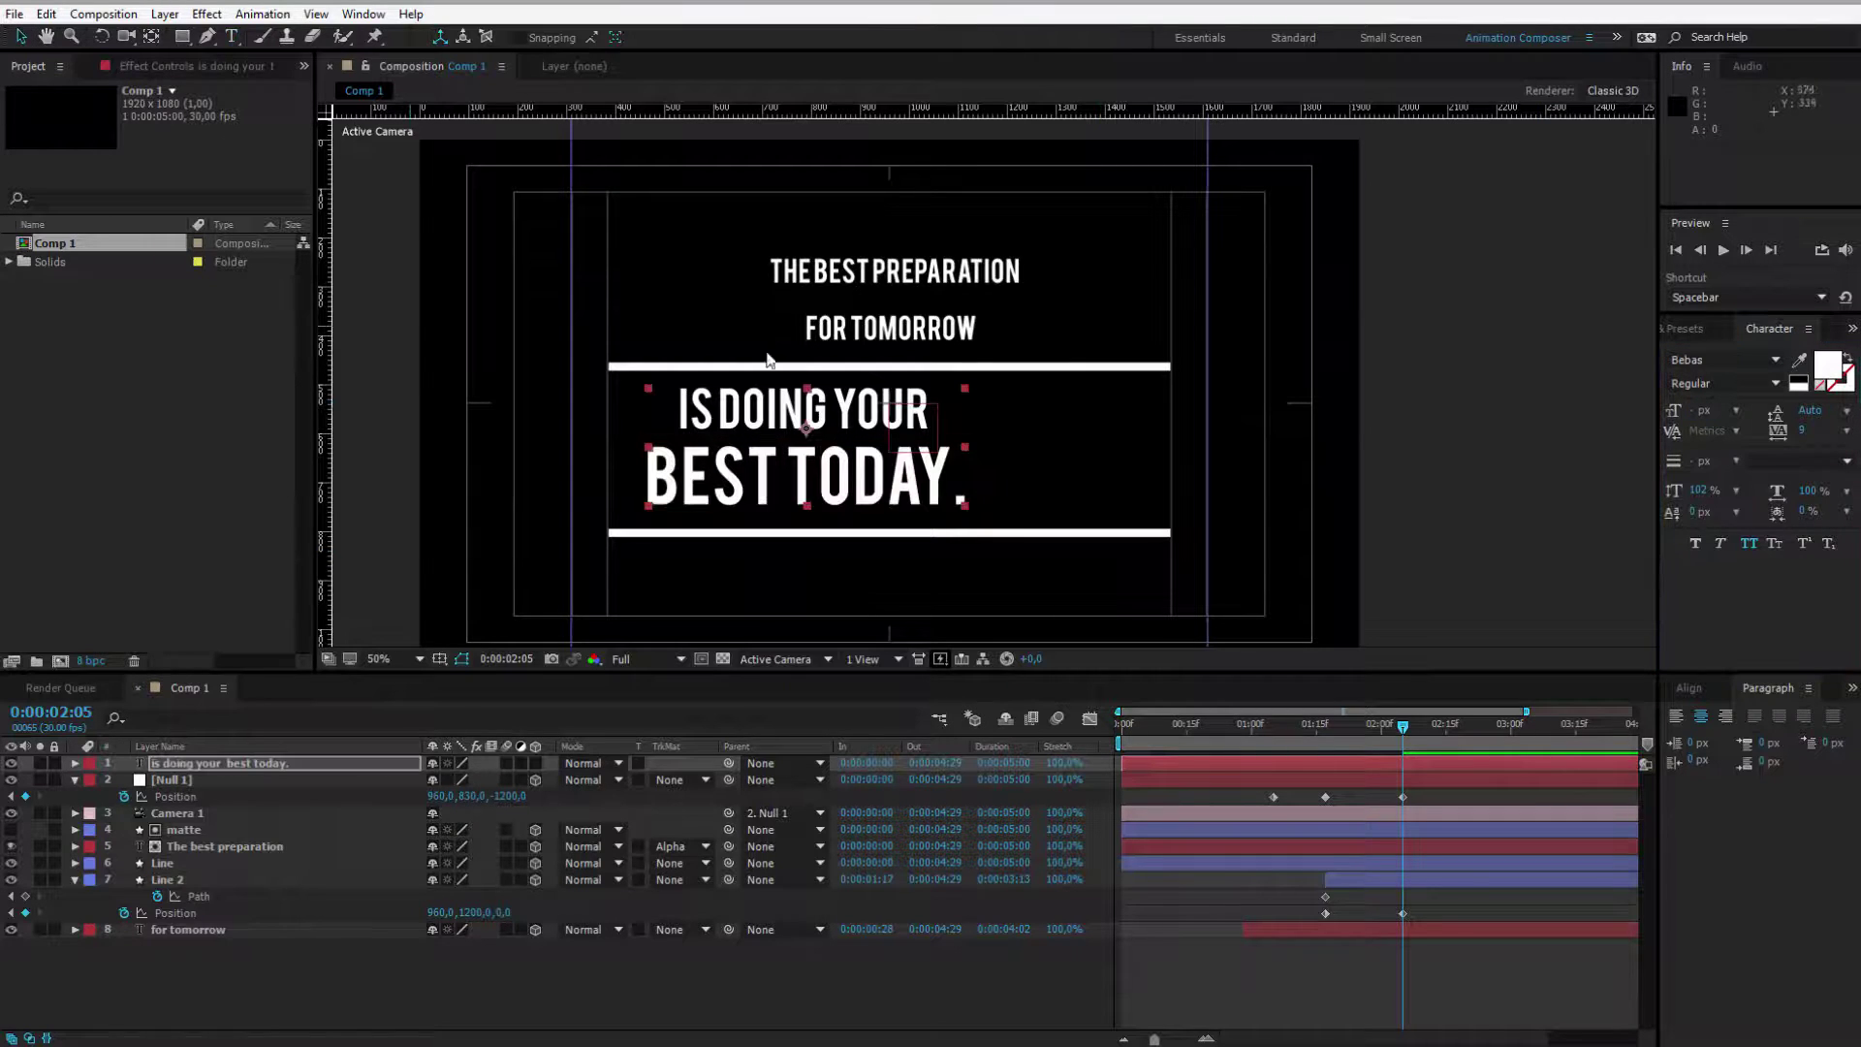
{"action": "left_click_drag", "start_coordinate": [966, 473], "coordinate": [1057, 475]}
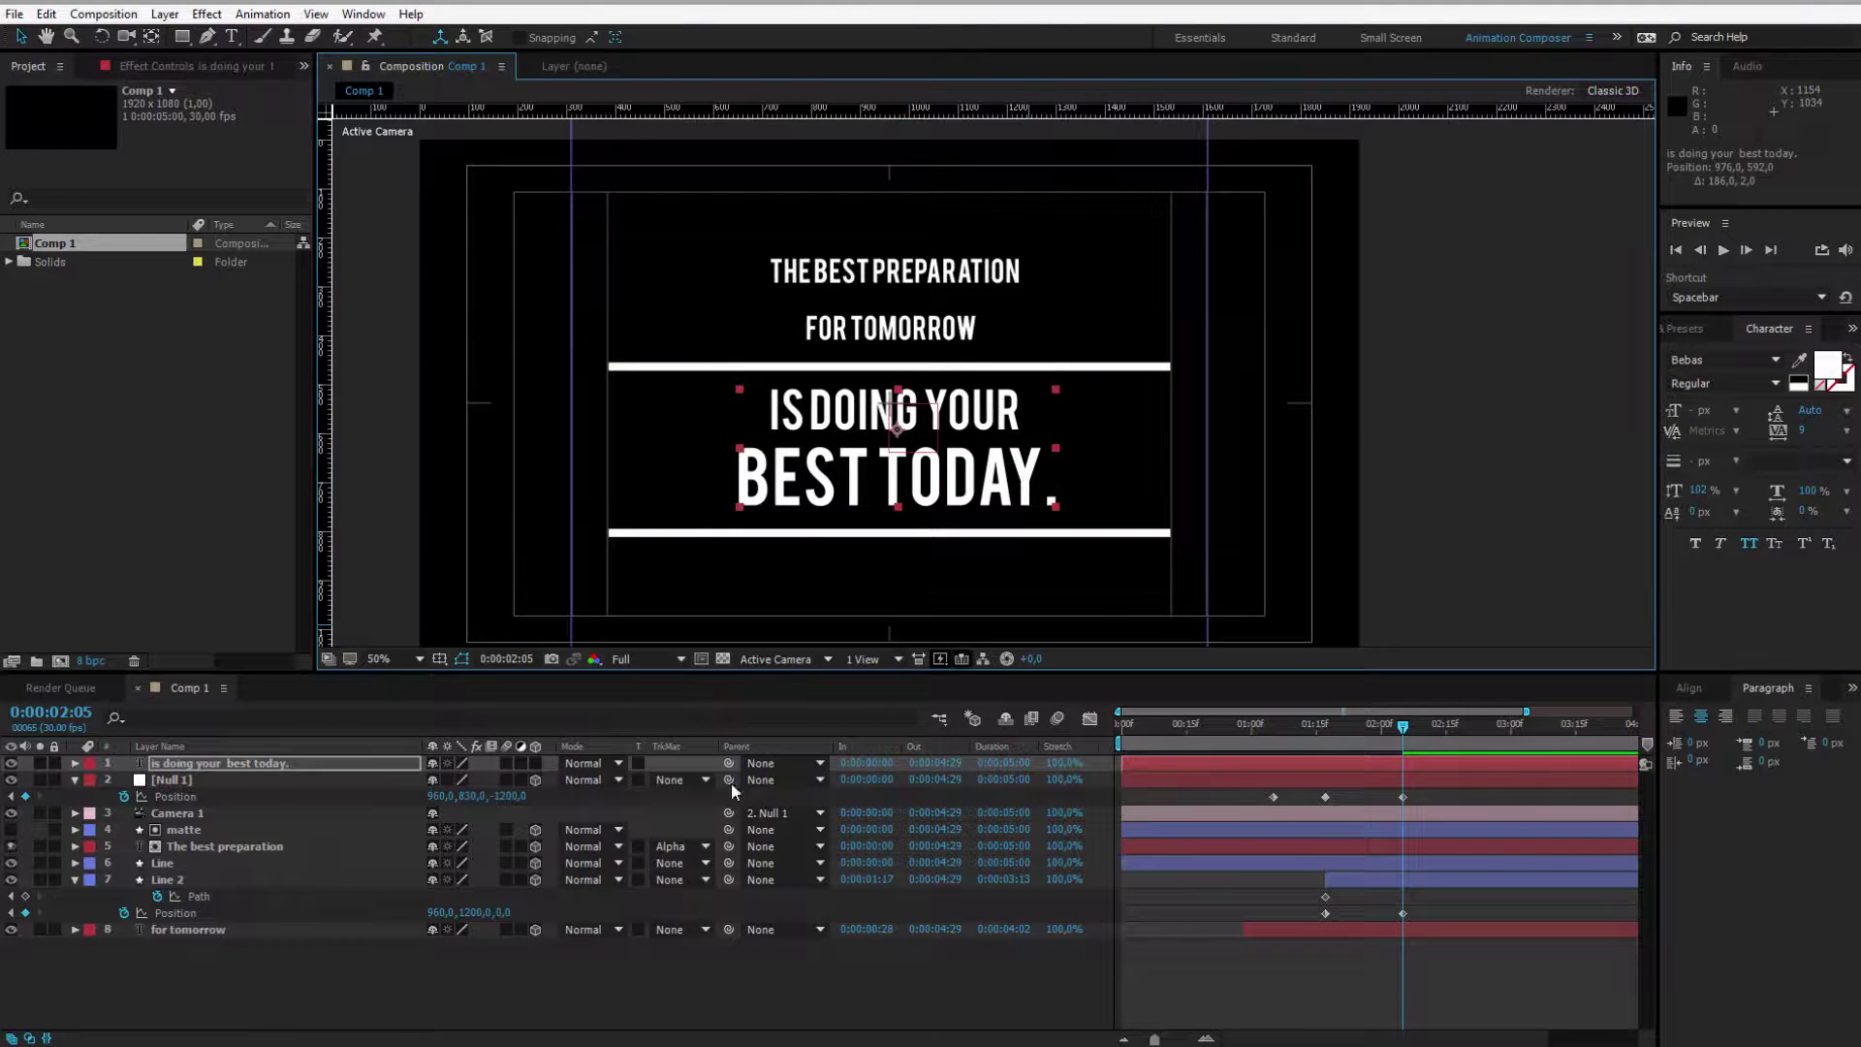
{"action": "left_click_drag", "start_coordinate": [224, 768], "coordinate": [239, 949]}
Step: Draw a rectangular mask between the bars on the quote-ending layer and keyframe its Mask Path at 2:05
{"action": "left_click", "coordinate": [278, 964]}
{"action": "left_click", "coordinate": [192, 936]}
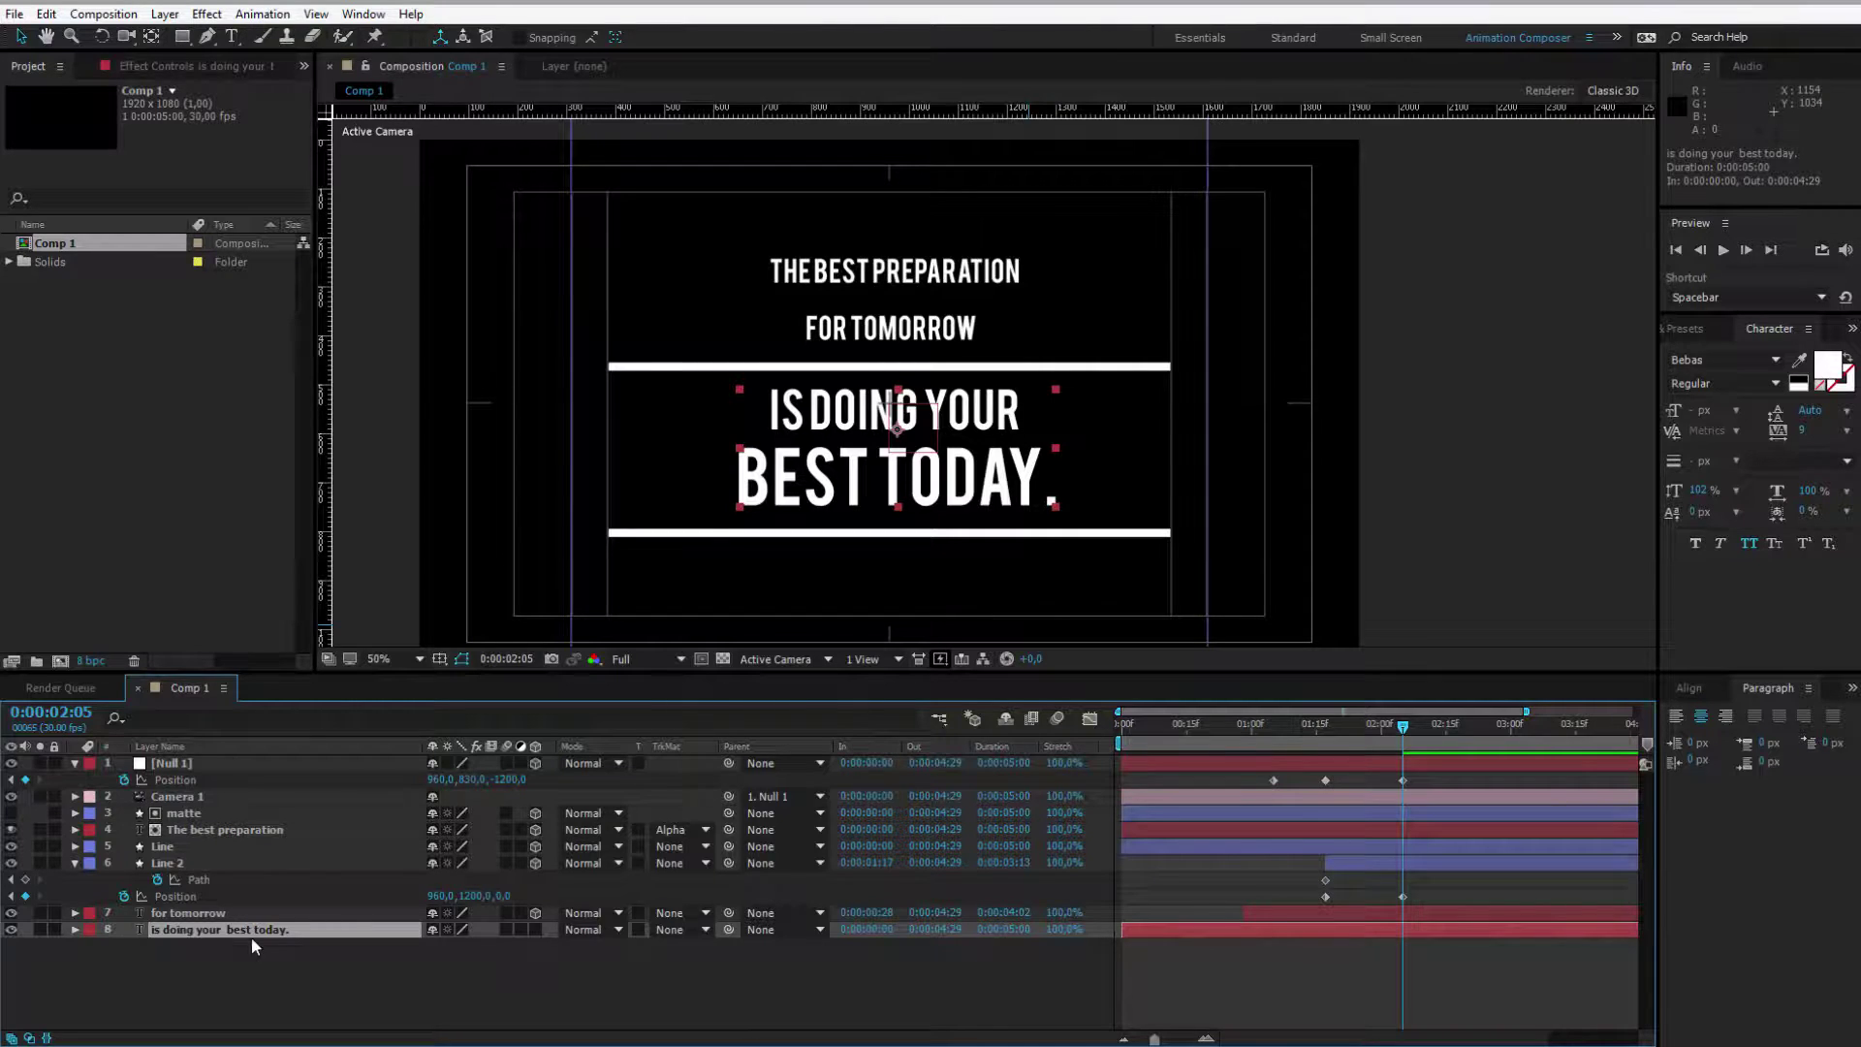
{"action": "left_click", "coordinate": [182, 36]}
{"action": "left_click_drag", "start_coordinate": [708, 365], "coordinate": [1072, 532]}
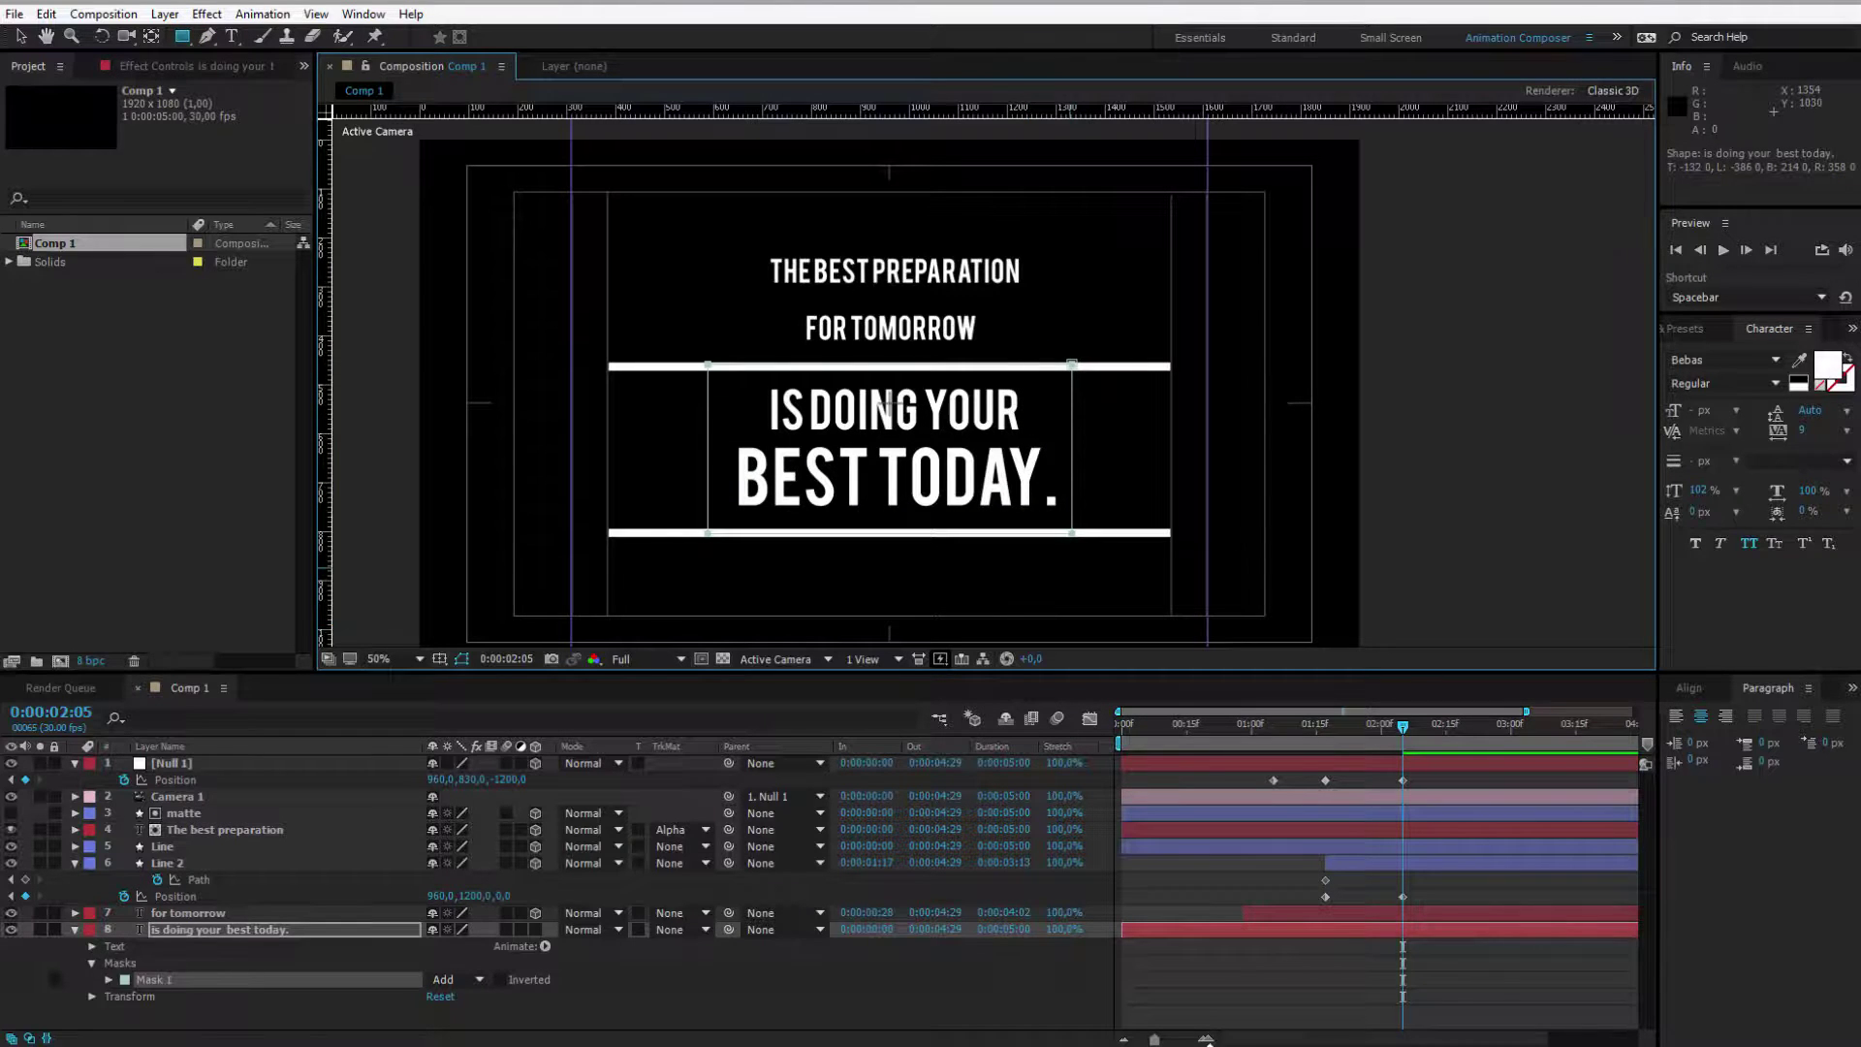
{"action": "left_click", "coordinate": [108, 979]}
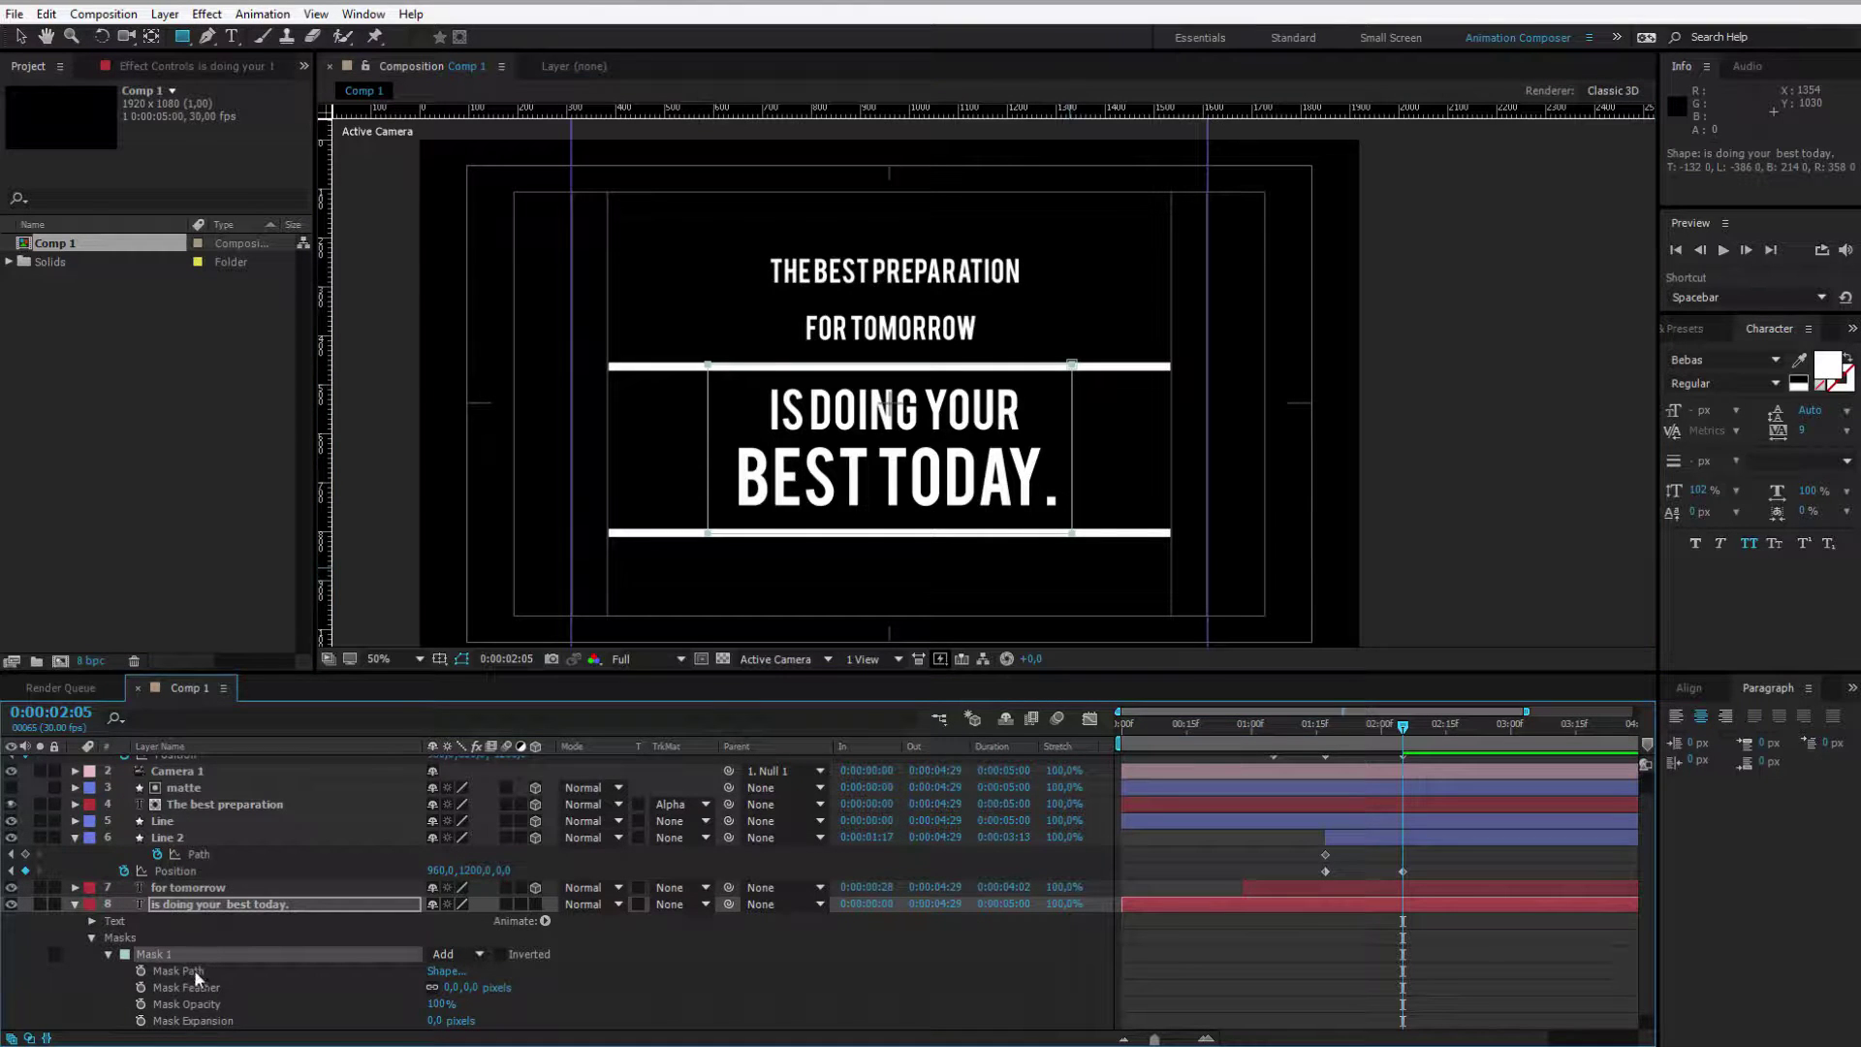
{"action": "left_click", "coordinate": [141, 971]}
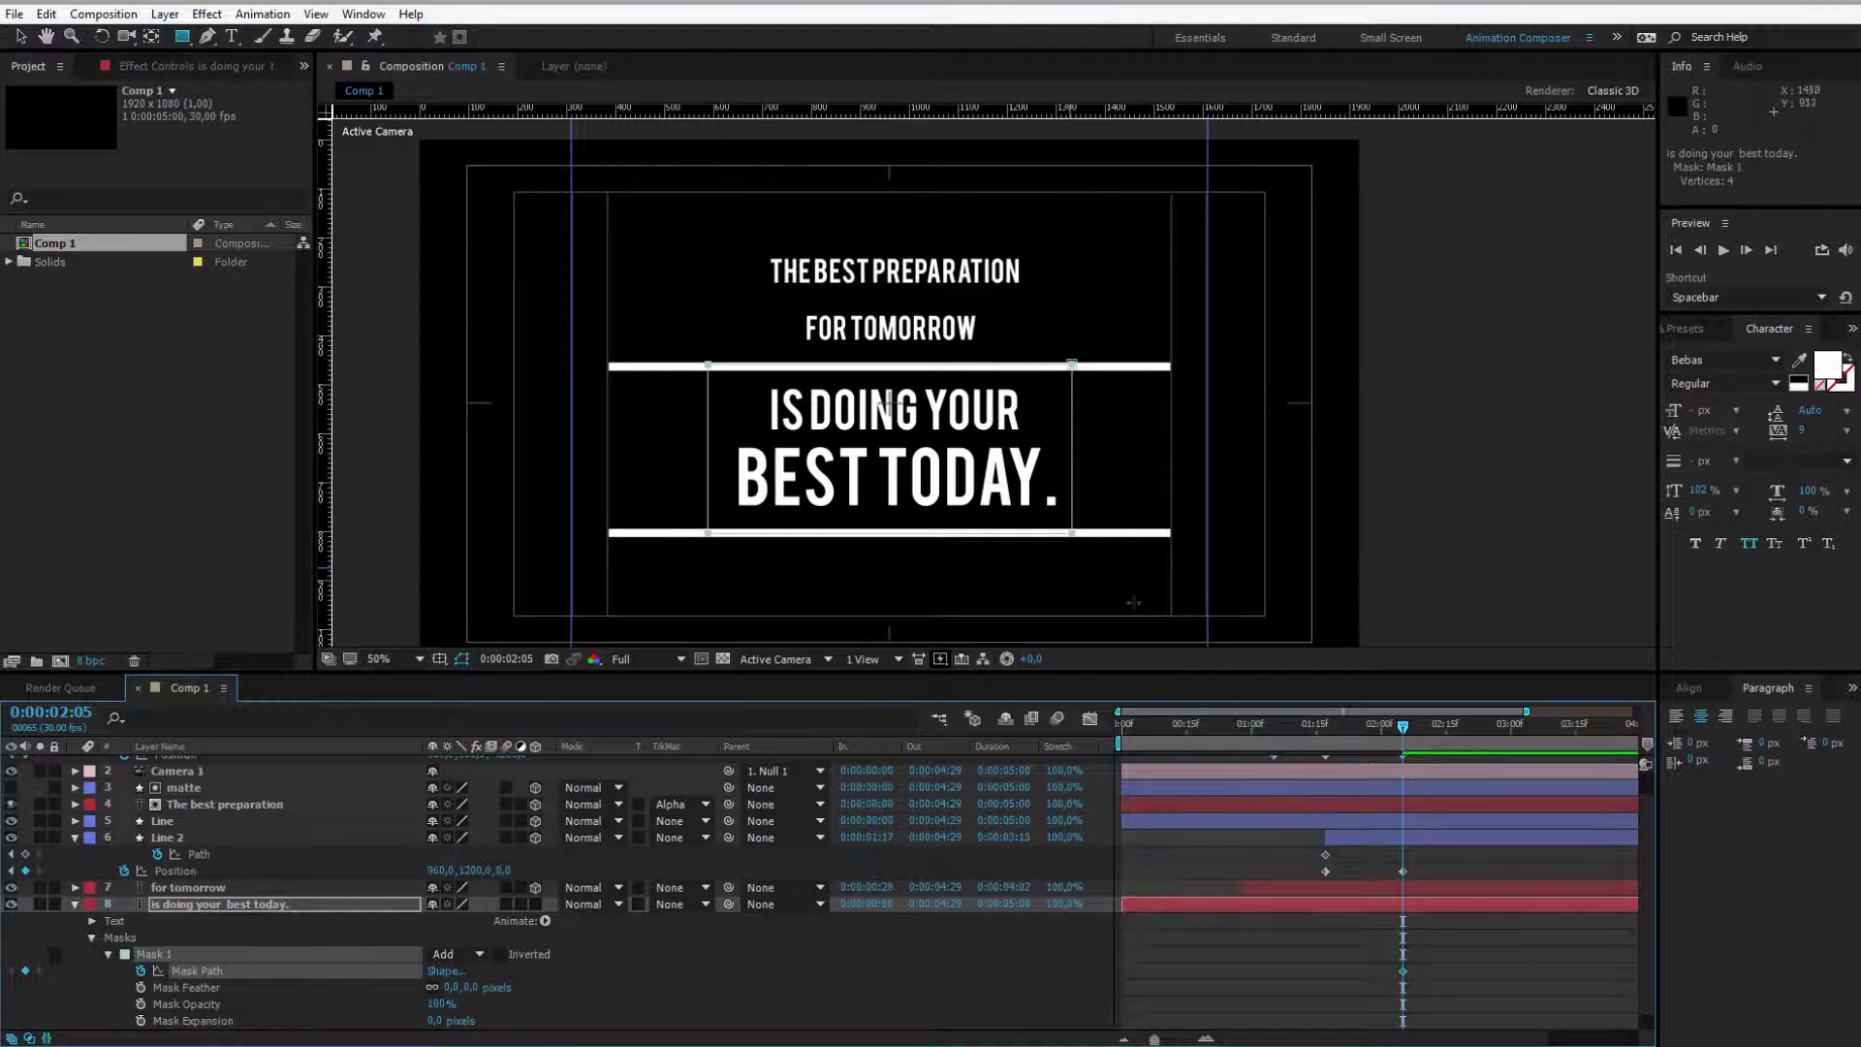
Step: At 1:17, squash the mask to a thin strip along the line and preview the reveal
{"action": "left_click_drag", "start_coordinate": [1408, 725], "coordinate": [1329, 733]}
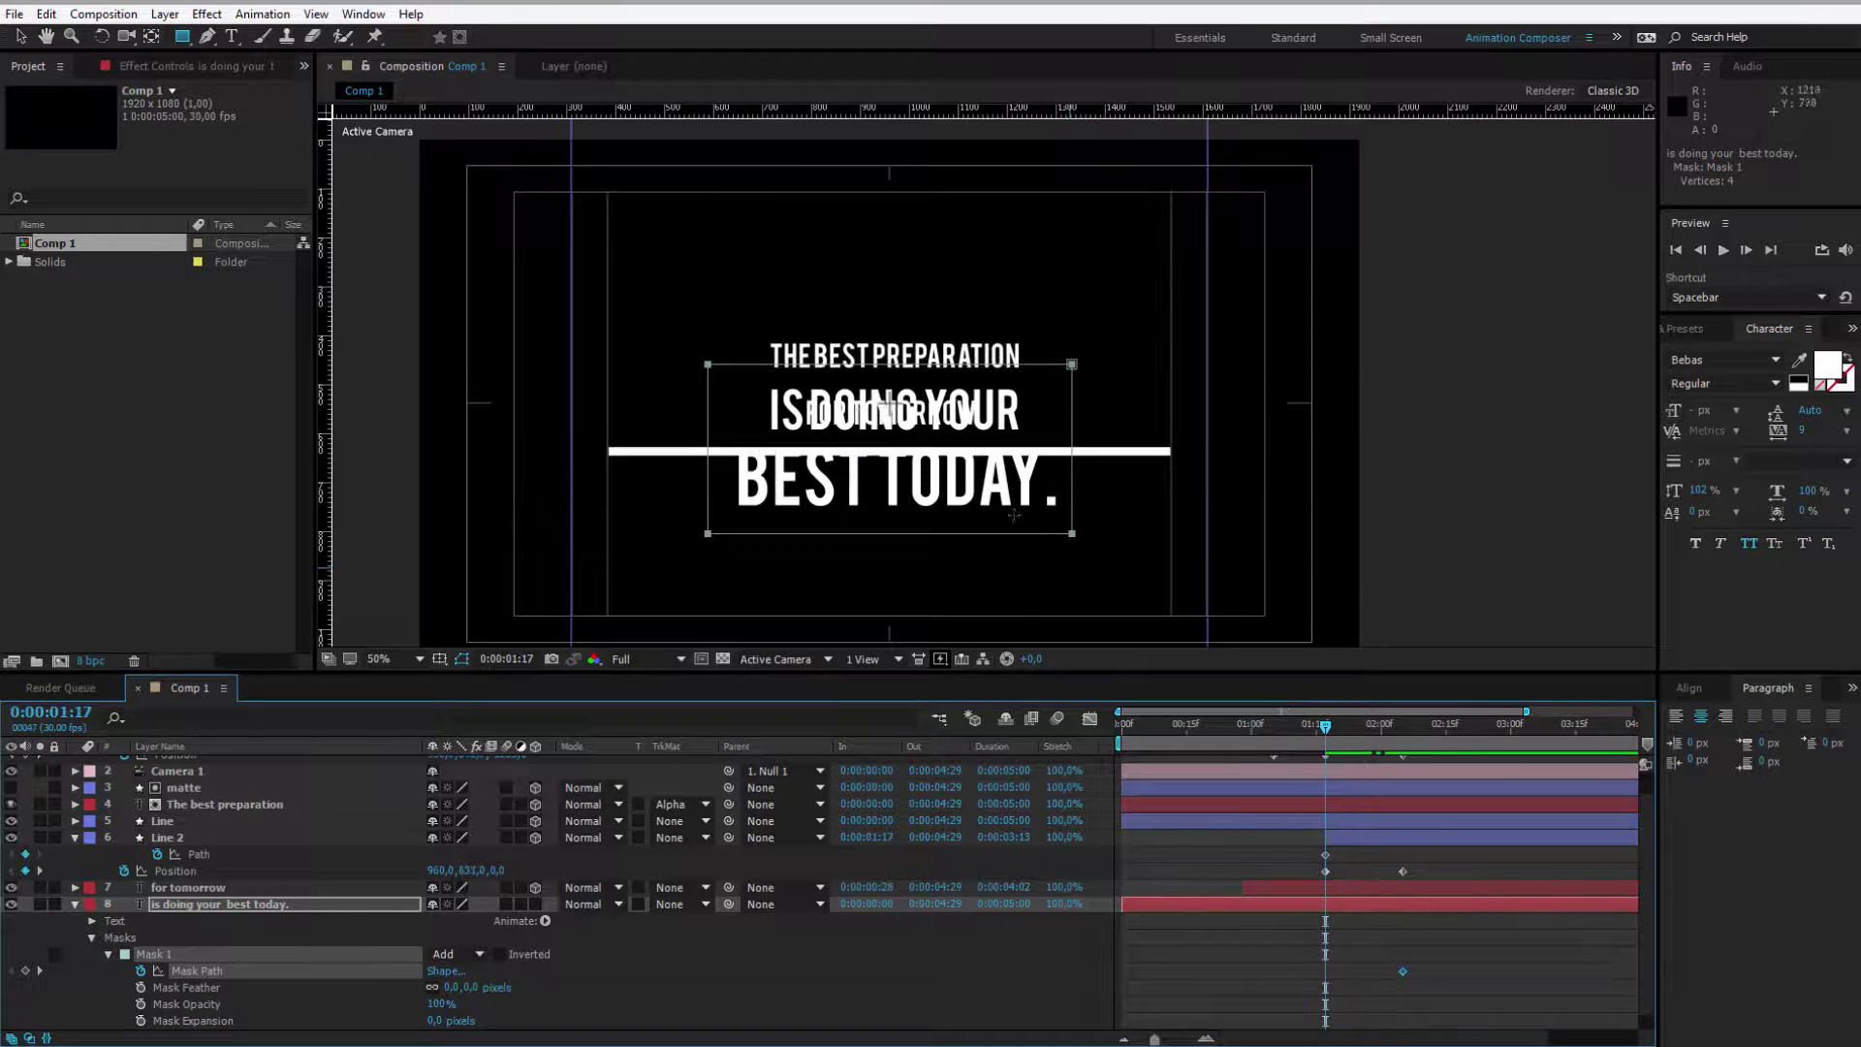
{"action": "key", "text": "v"}
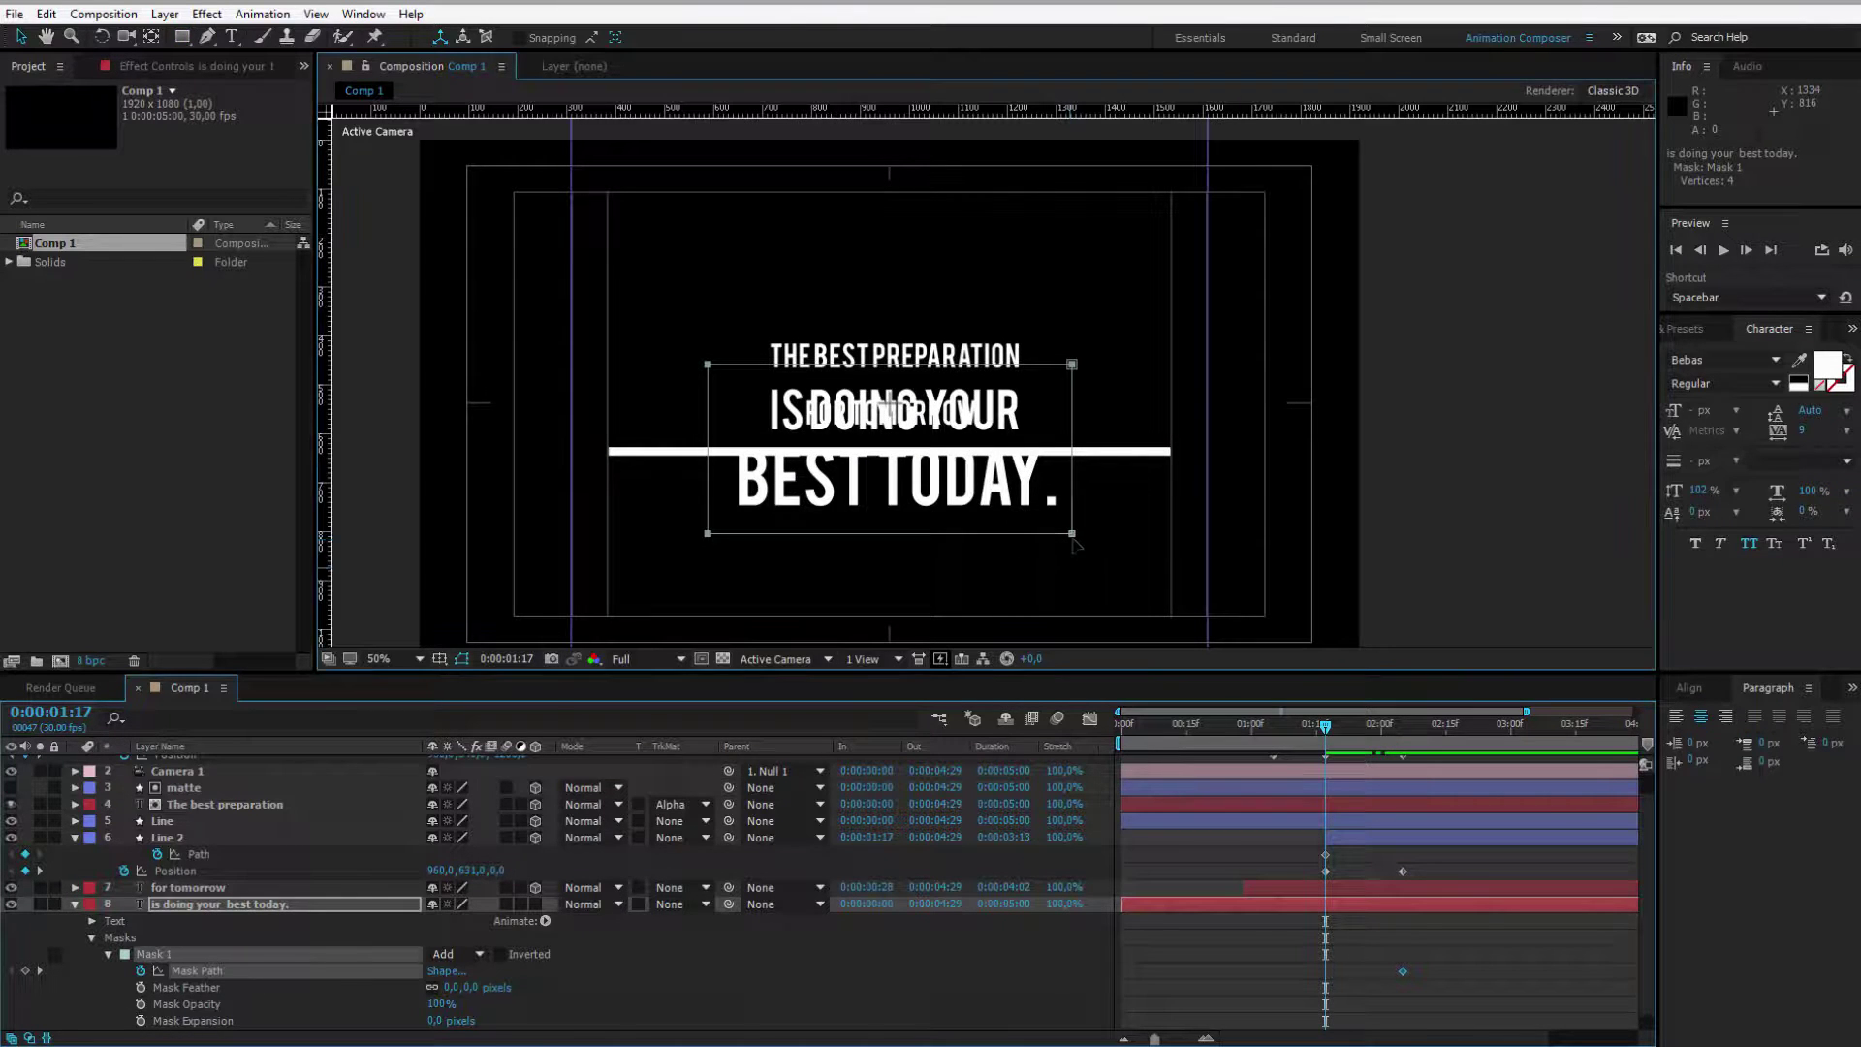
{"action": "double_click", "coordinate": [1073, 535]}
{"action": "left_click_drag", "start_coordinate": [889, 363], "coordinate": [911, 451]}
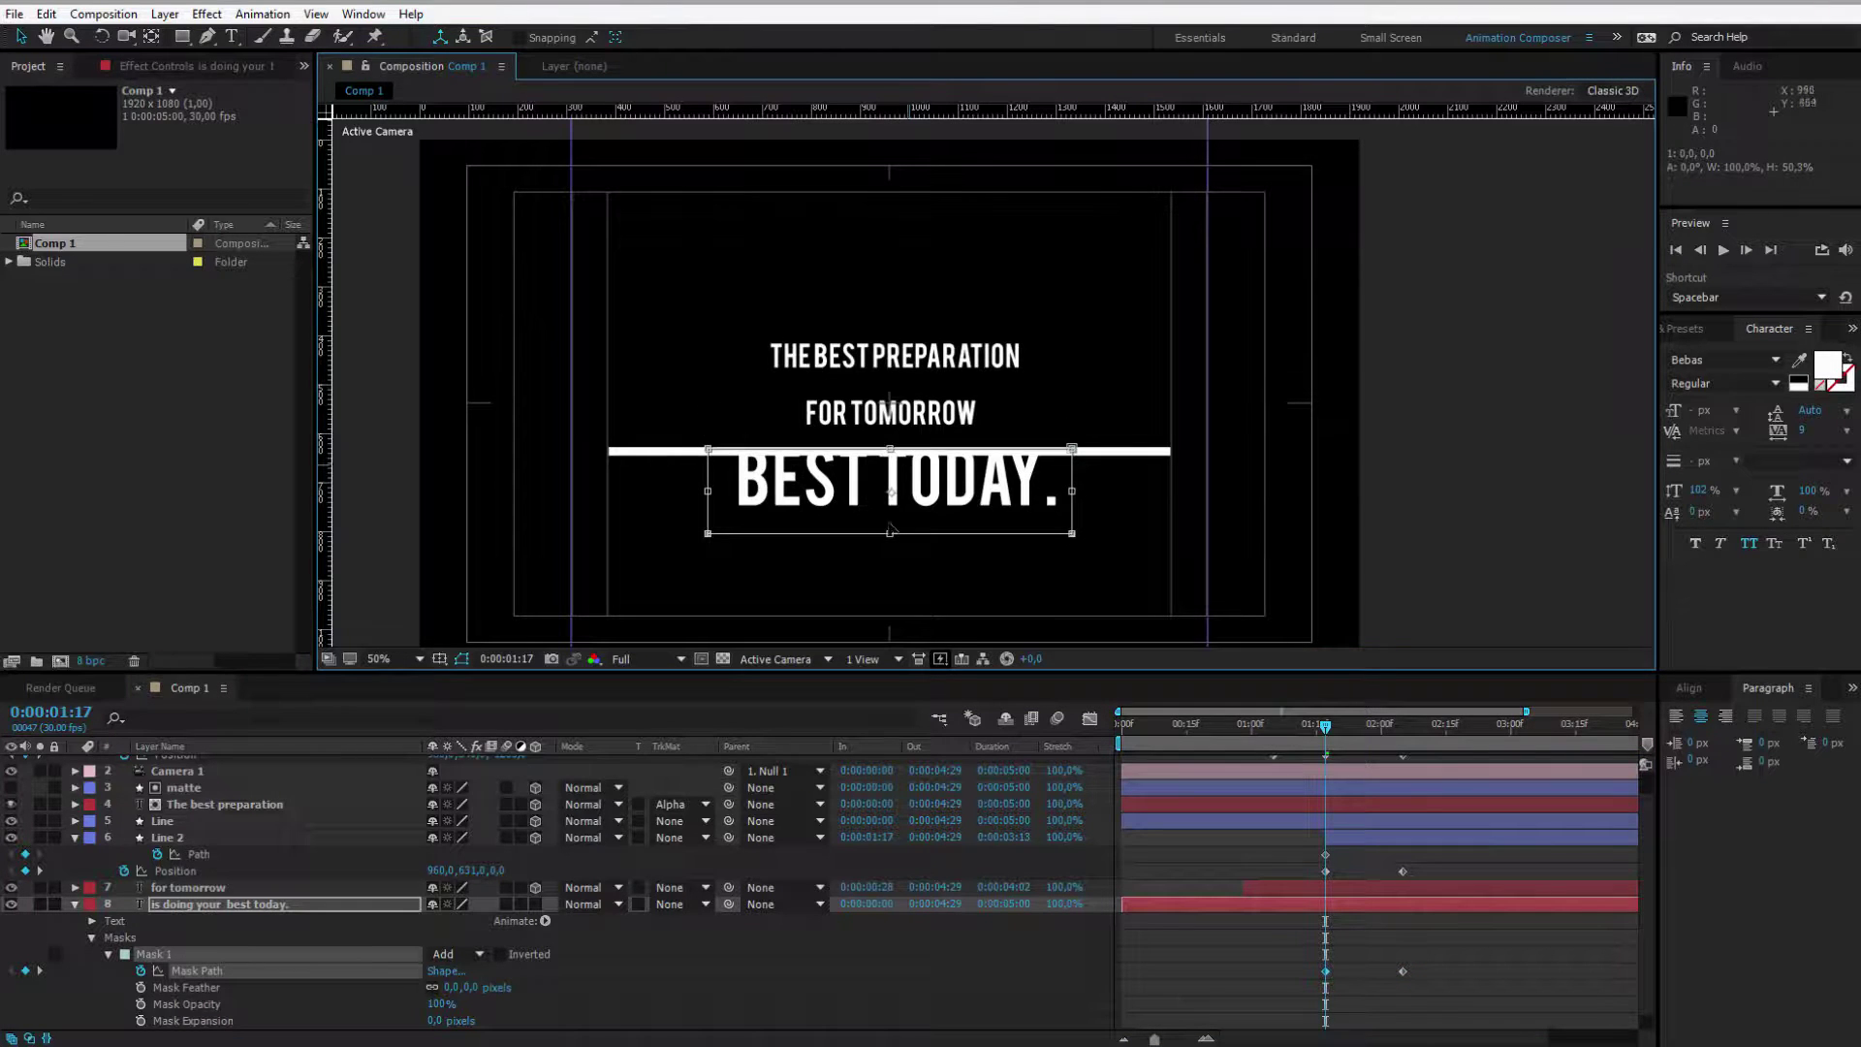
{"action": "left_click_drag", "start_coordinate": [890, 533], "coordinate": [889, 451]}
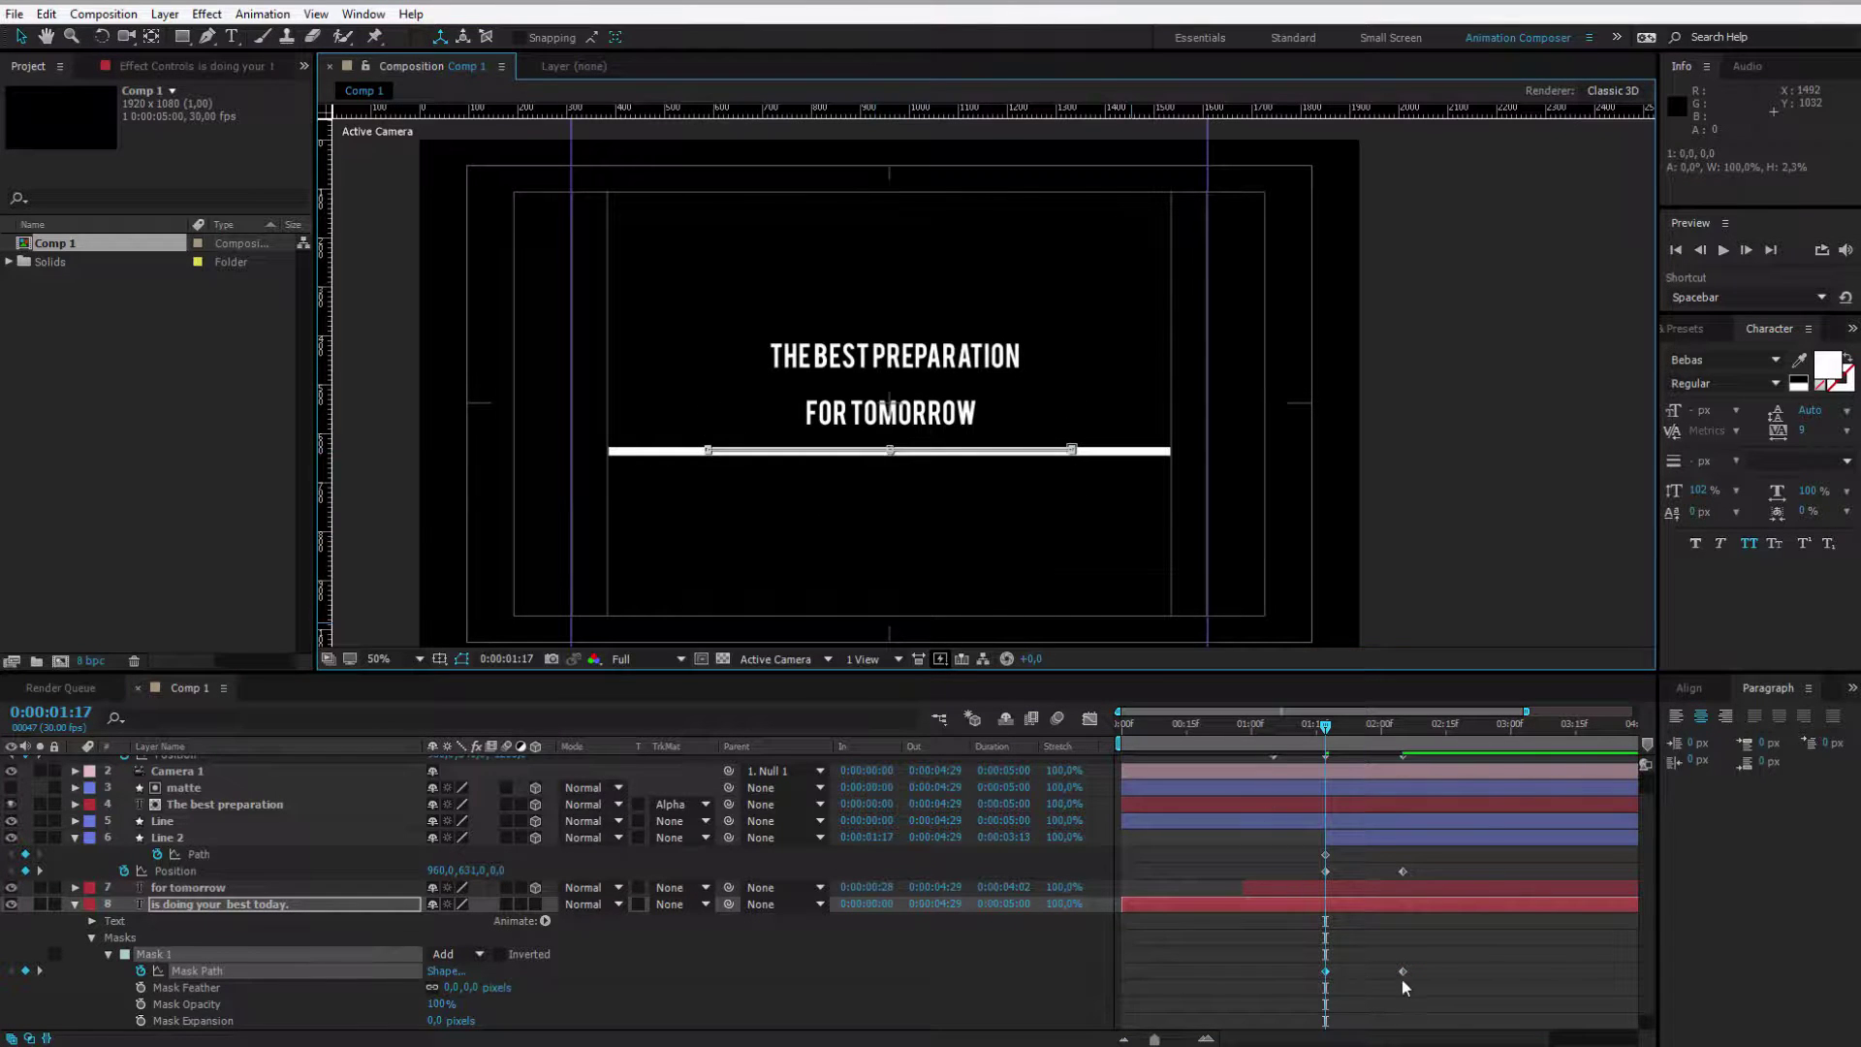
{"action": "key", "text": "space"}
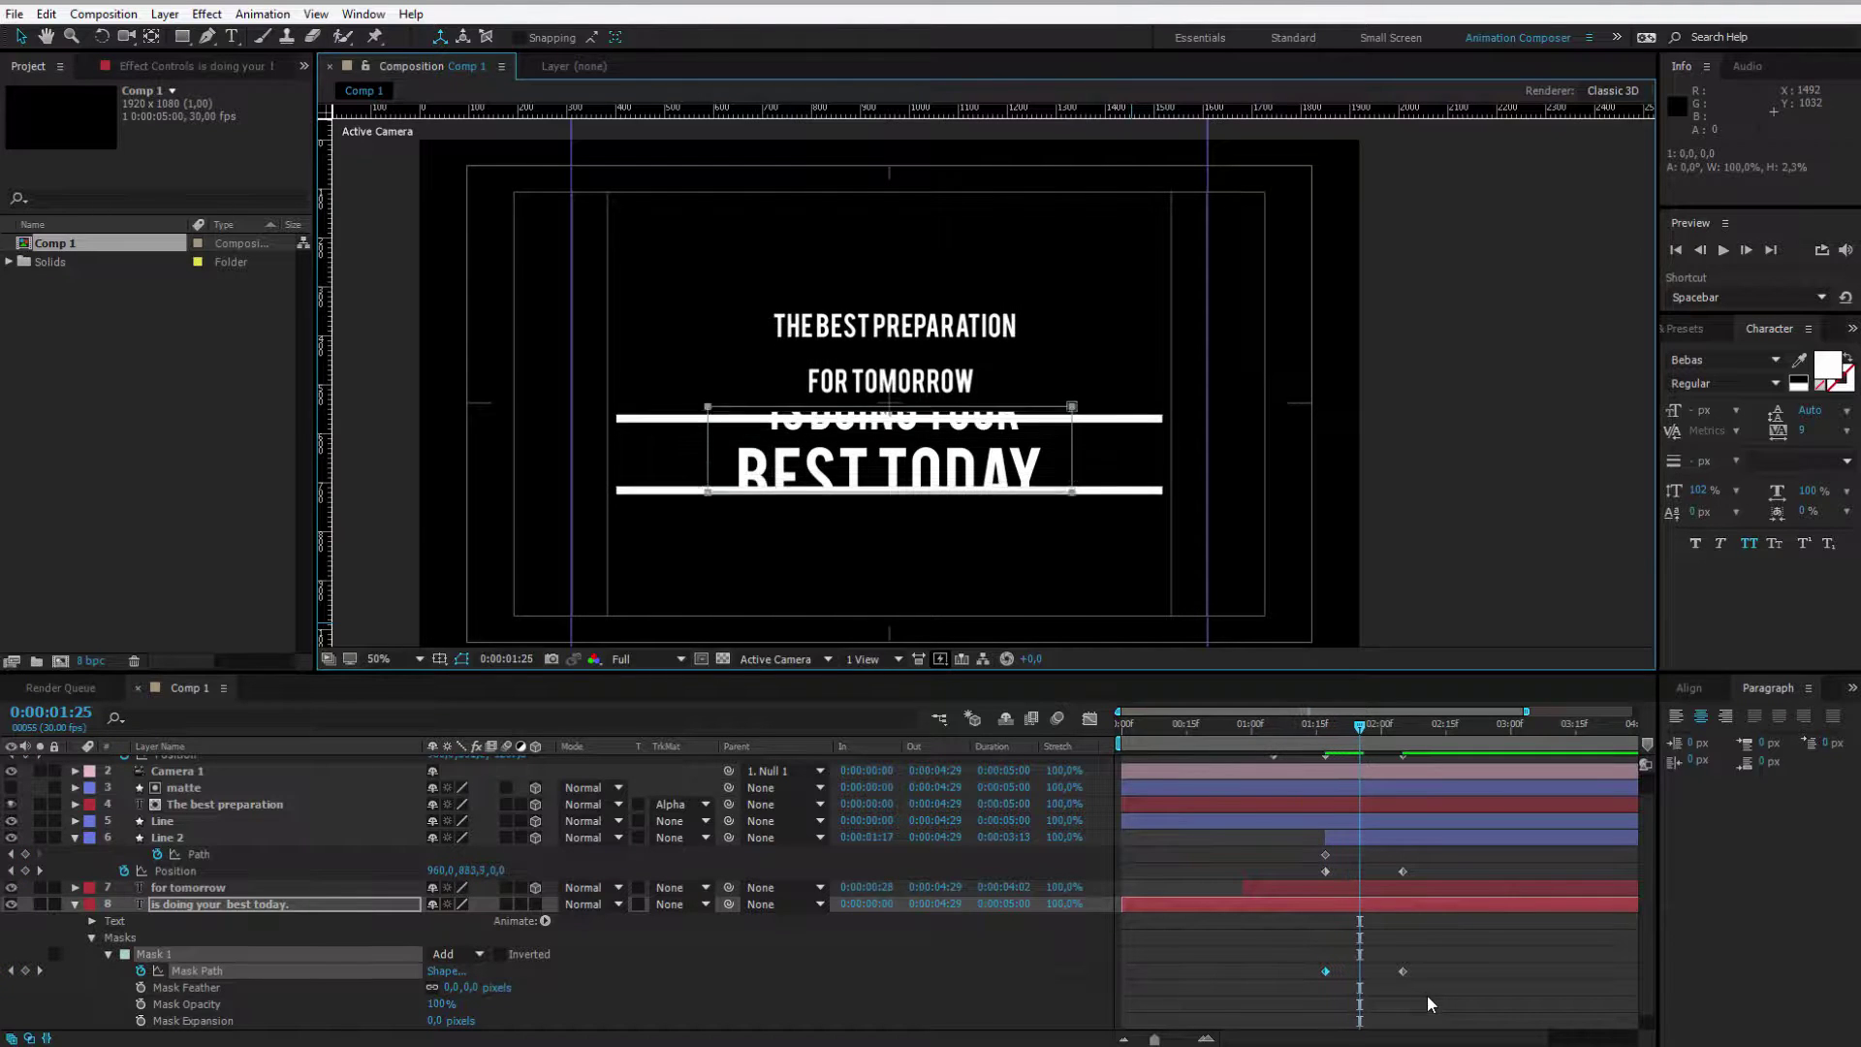
Step: At 2:05, fit the mask's top and bottom edges around the text
{"action": "left_click", "coordinate": [1325, 726]}
{"action": "scroll", "coordinate": [1009, 515], "scroll_direction": "up", "scroll_amount": 1}
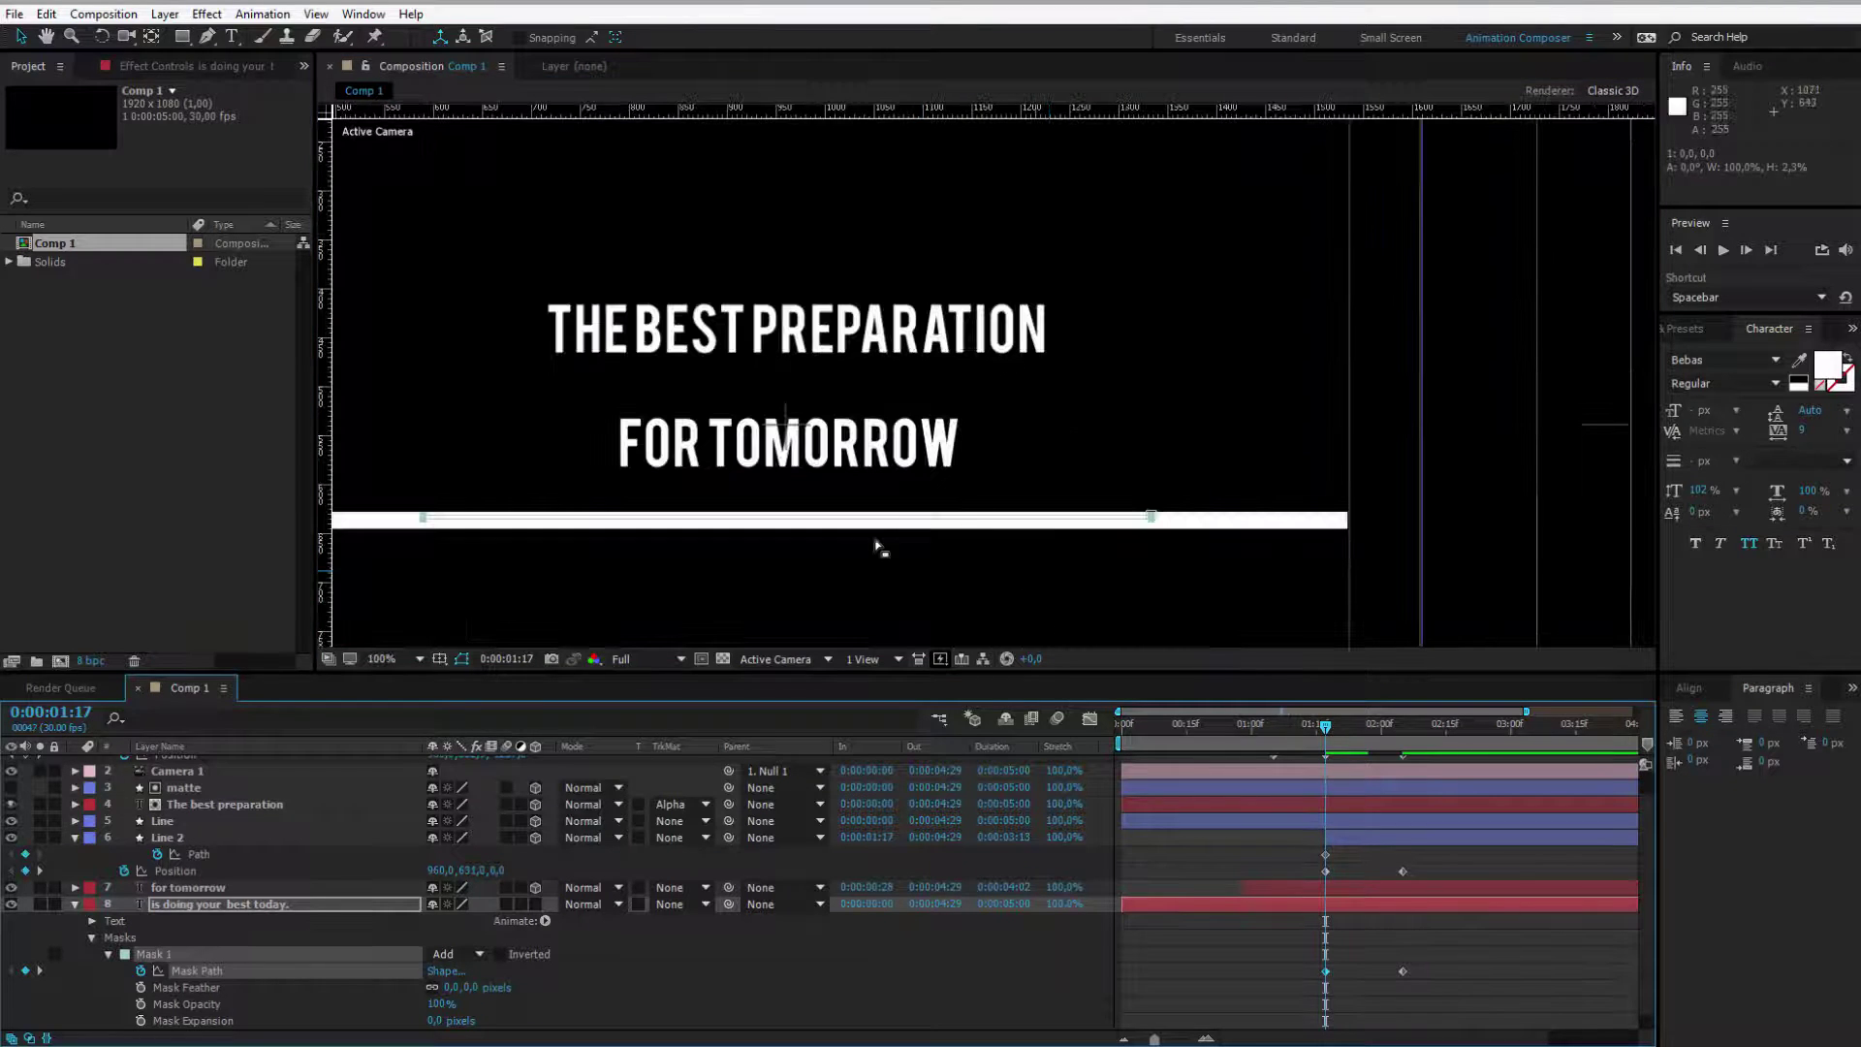
{"action": "left_click_drag", "start_coordinate": [746, 546], "coordinate": [877, 475]}
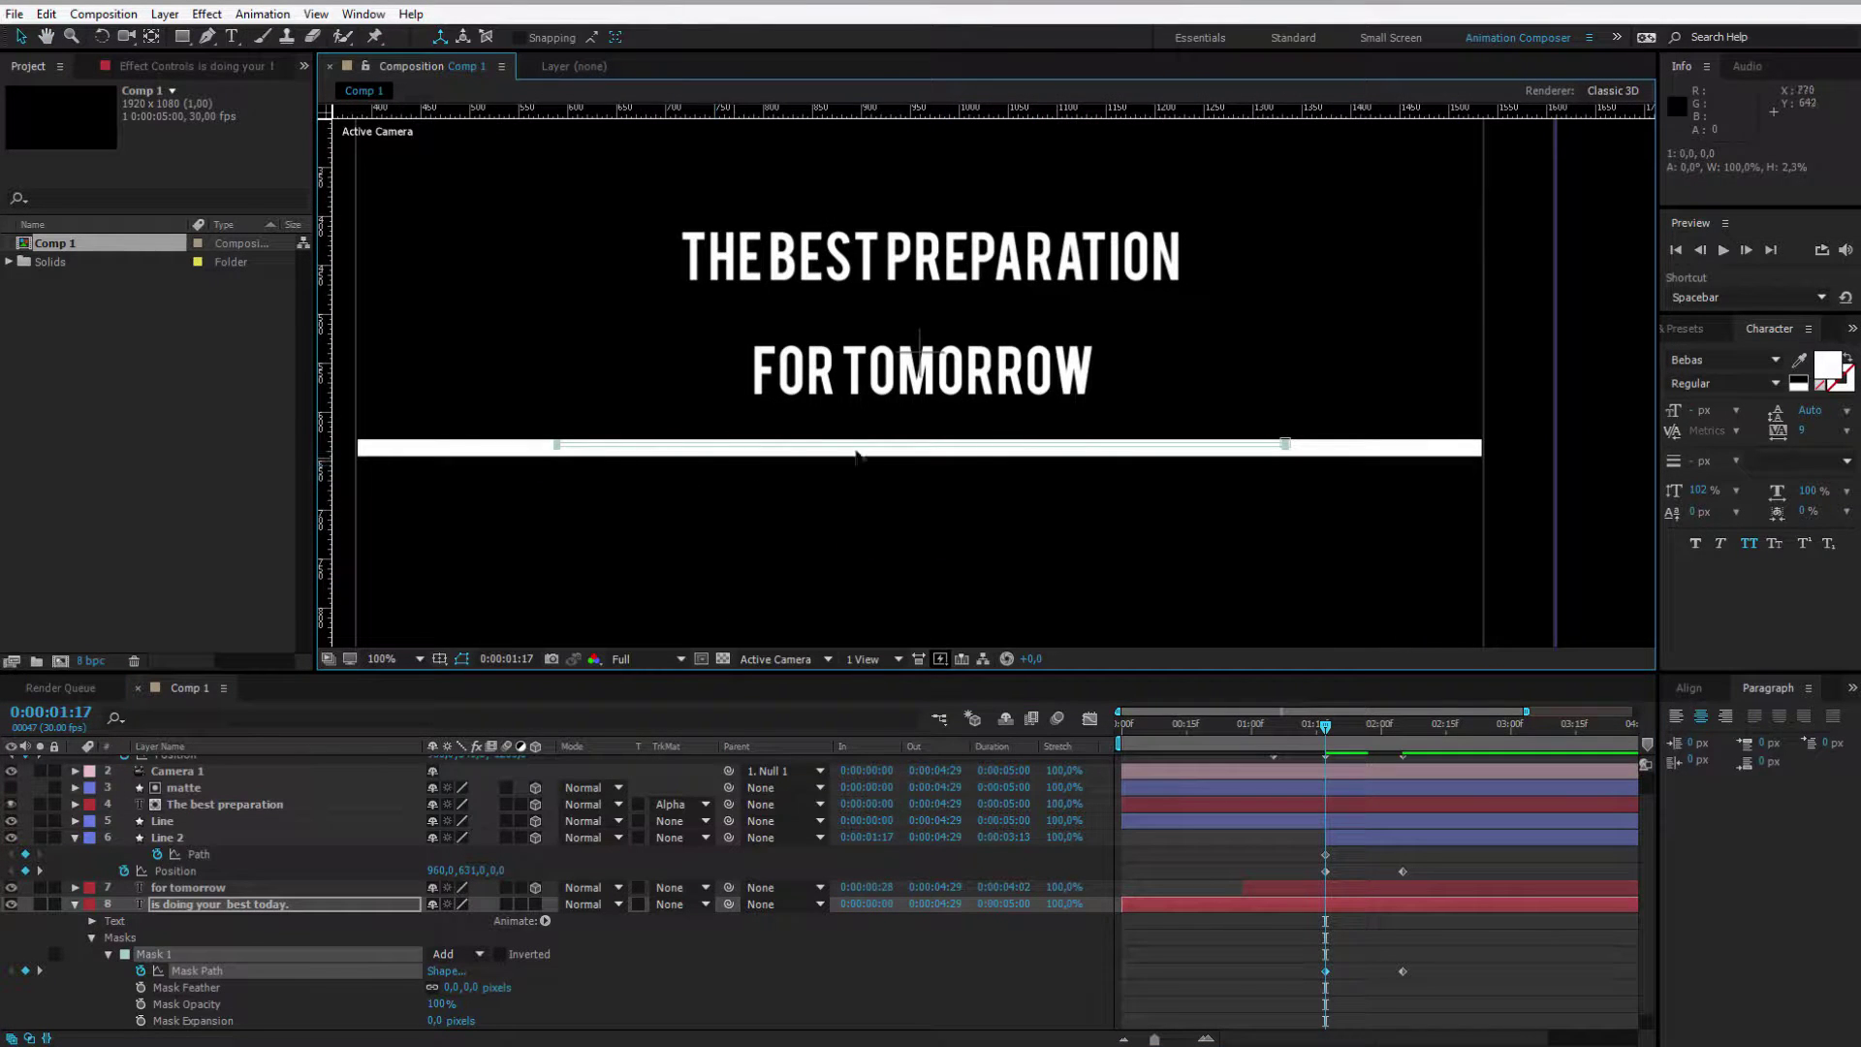
{"action": "left_click", "coordinate": [1402, 739]}
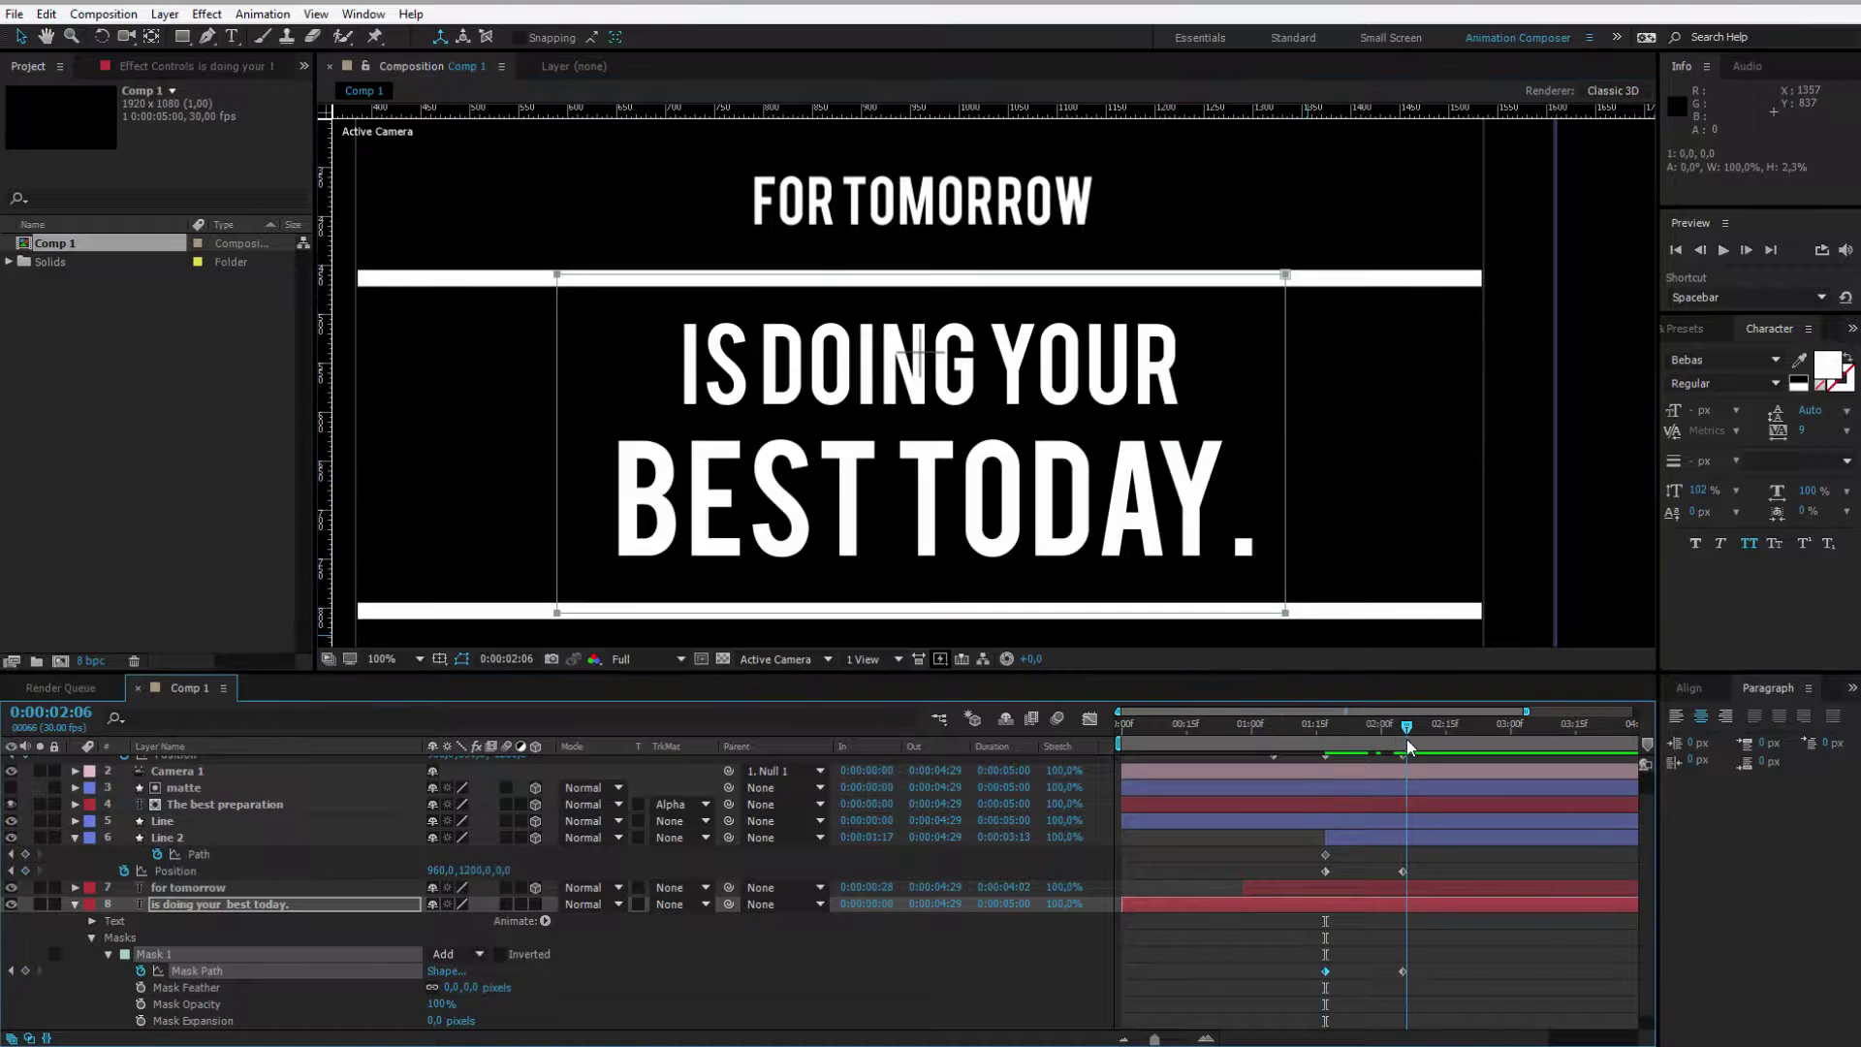
{"action": "double_click", "coordinate": [914, 278]}
{"action": "left_click_drag", "start_coordinate": [922, 275], "coordinate": [921, 296]}
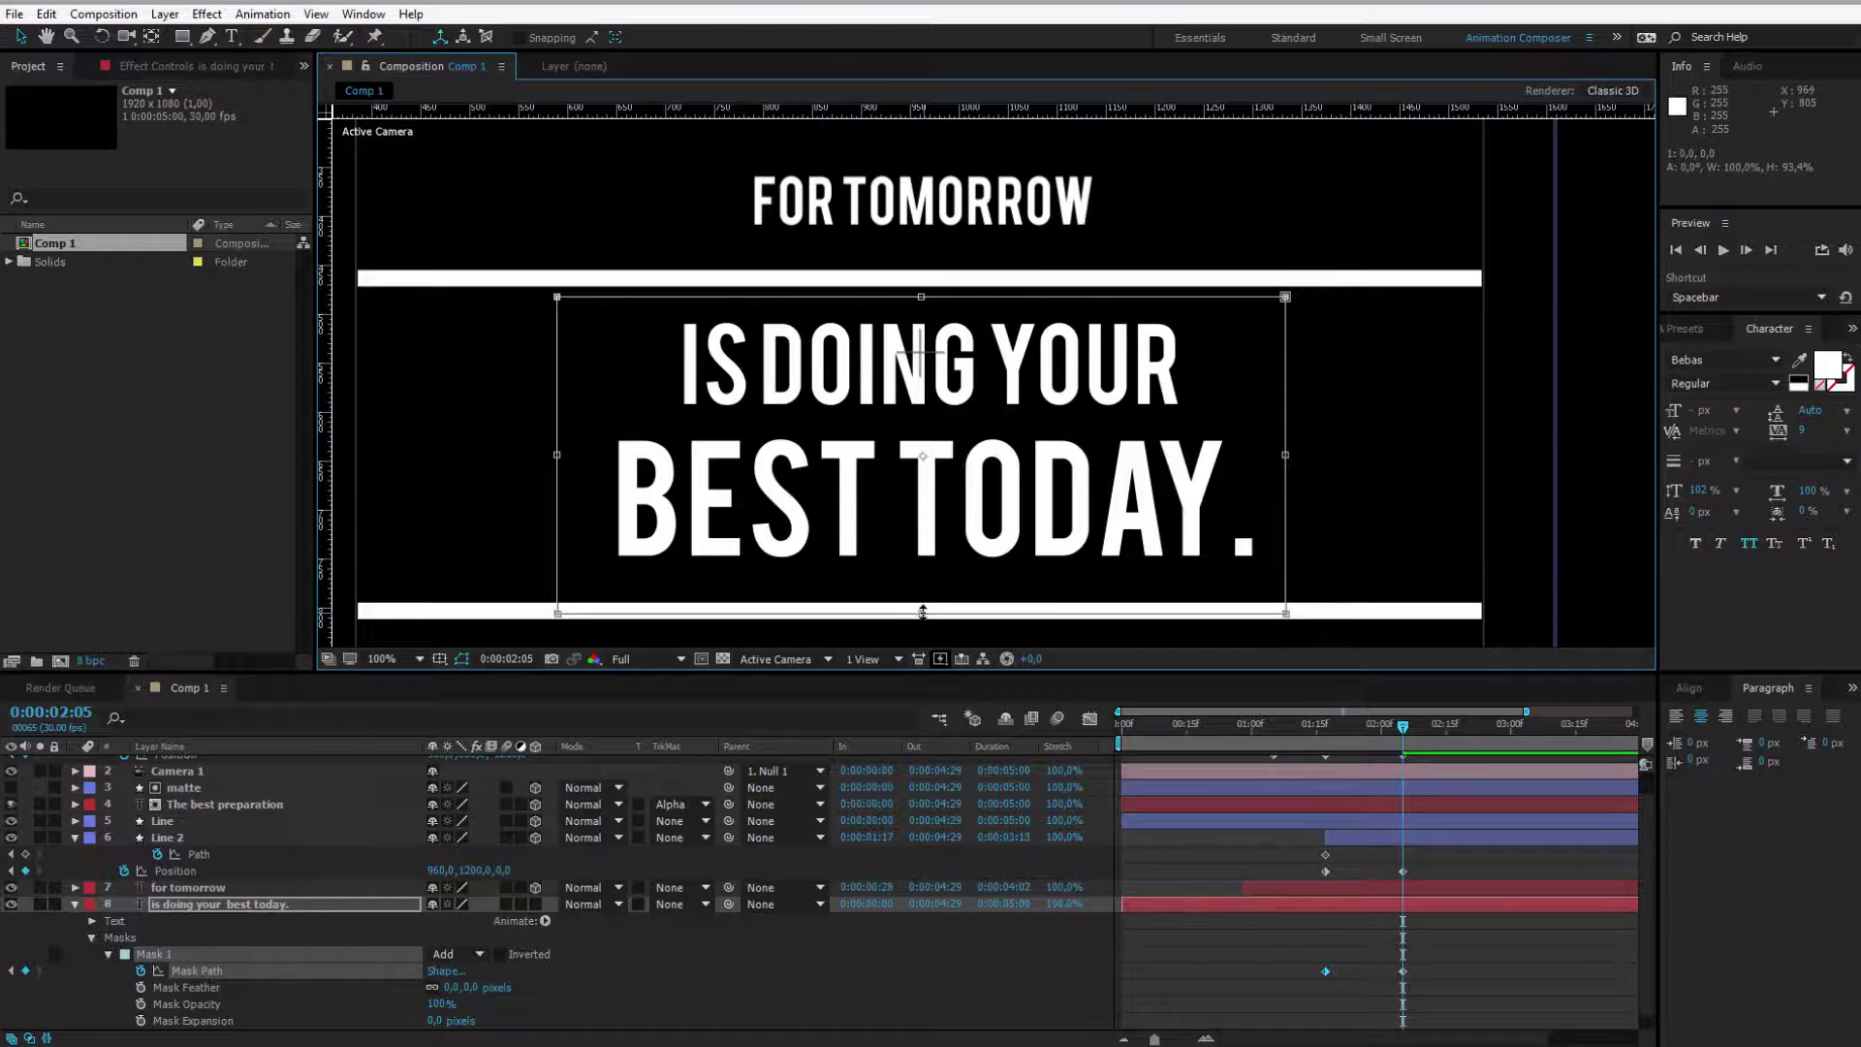
{"action": "left_click_drag", "start_coordinate": [923, 611], "coordinate": [923, 590]}
Step: Lower the mask's top edge just below the line and check the reveal near the start
{"action": "key", "text": "comma"}
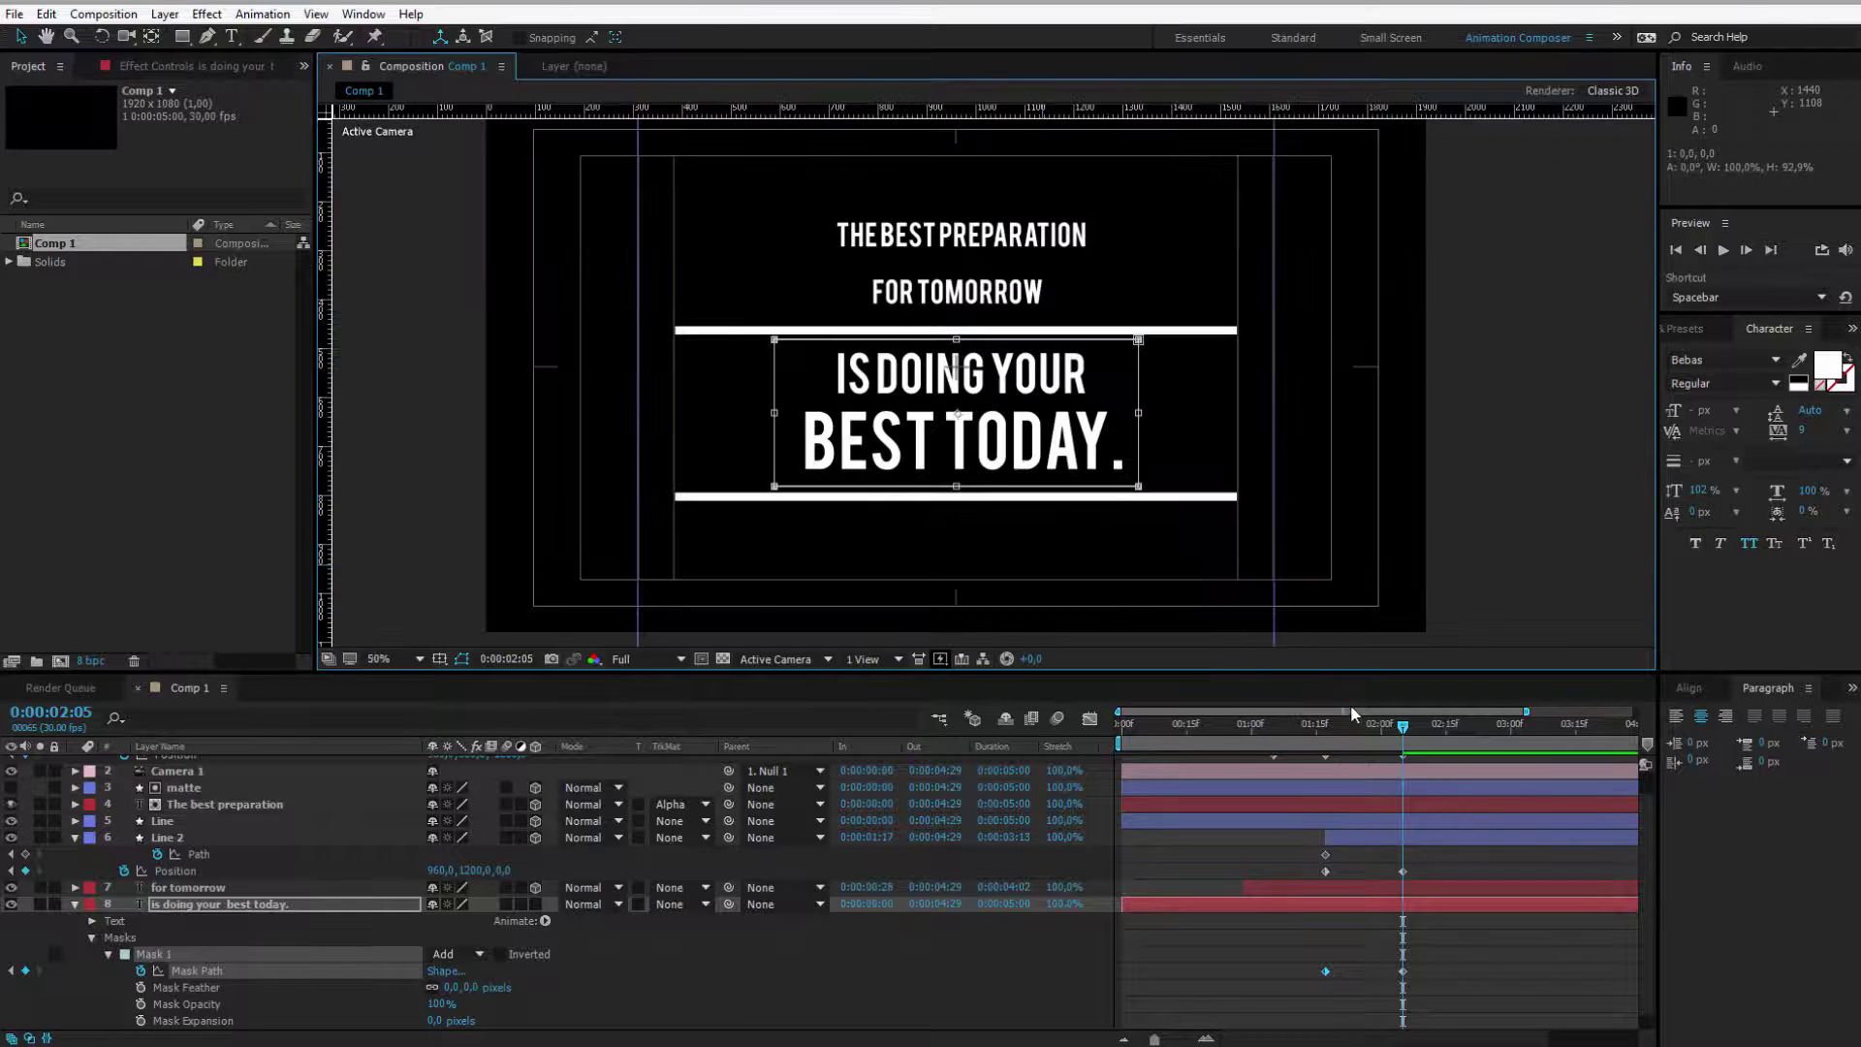
{"action": "mouse_move", "coordinate": [1399, 725]}
{"action": "left_mouse_down"}
{"action": "mouse_move", "coordinate": [1352, 722]}
{"action": "mouse_move", "coordinate": [1401, 728]}
{"action": "left_mouse_up"}
{"action": "key", "text": "period"}
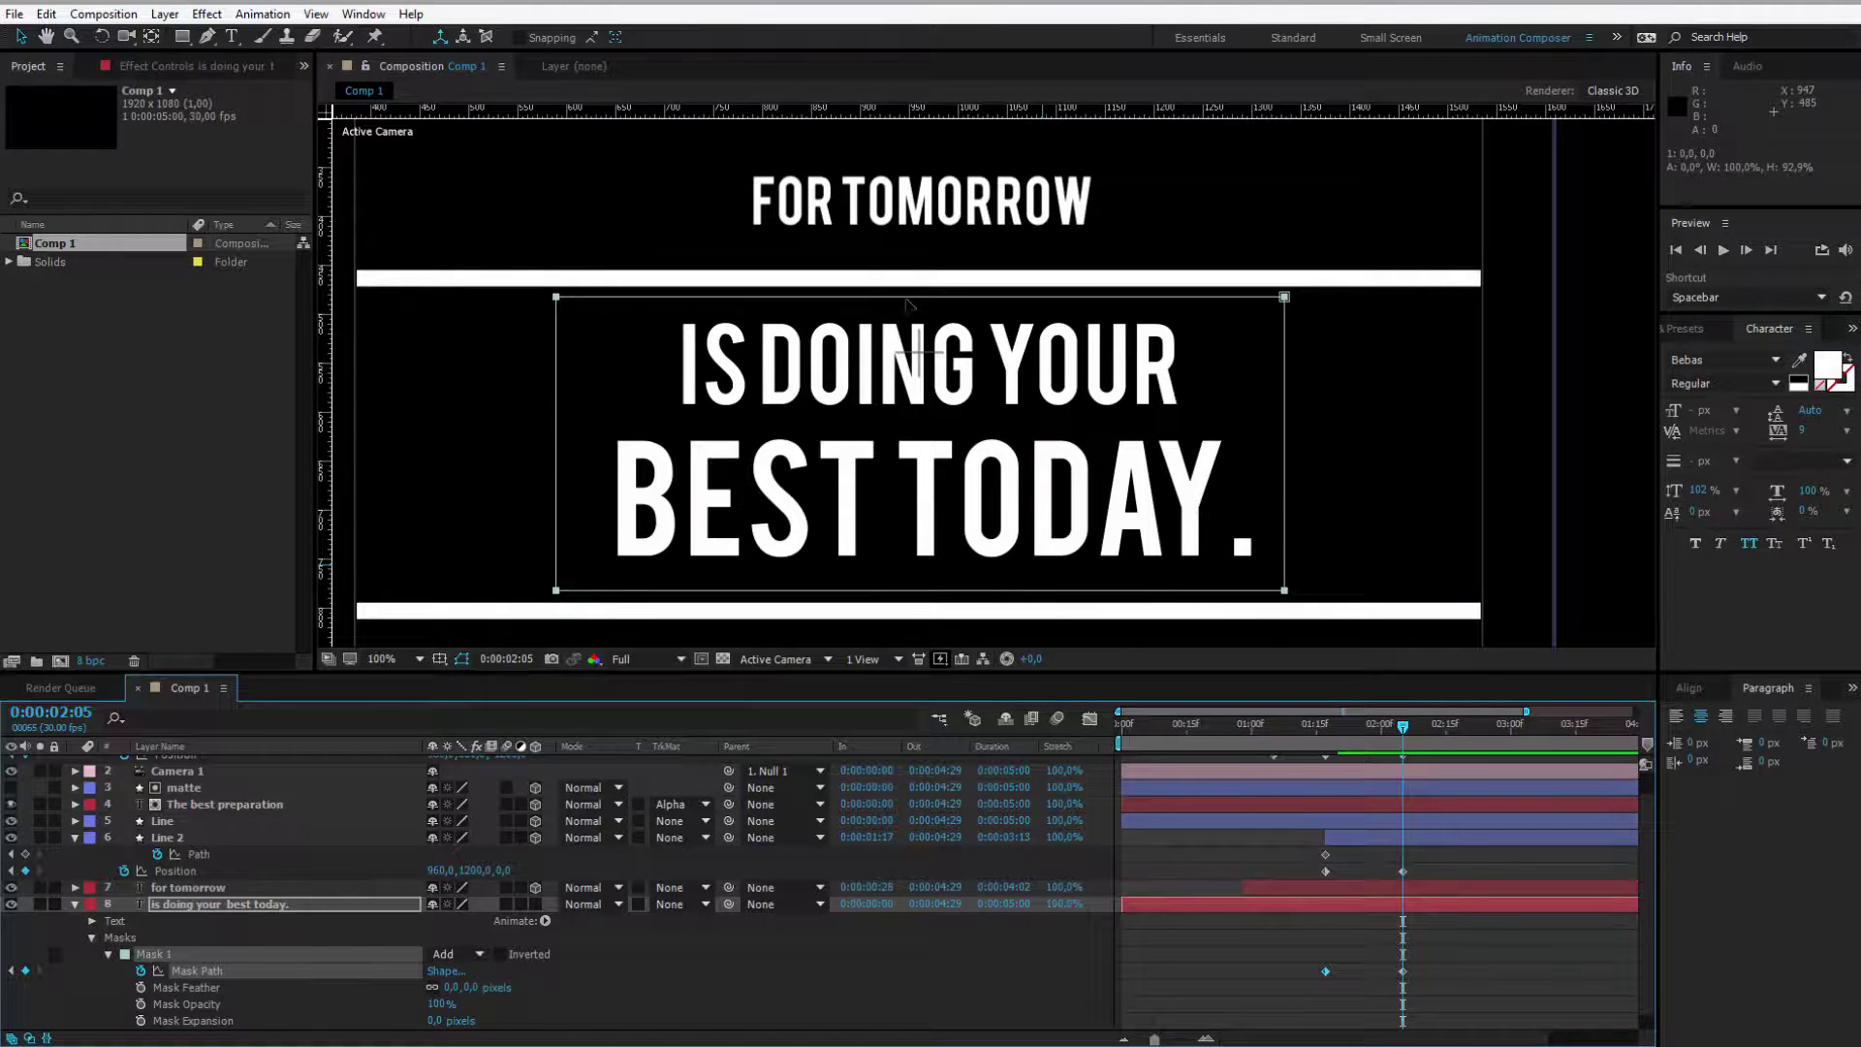
{"action": "left_click_drag", "start_coordinate": [909, 301], "coordinate": [911, 321]}
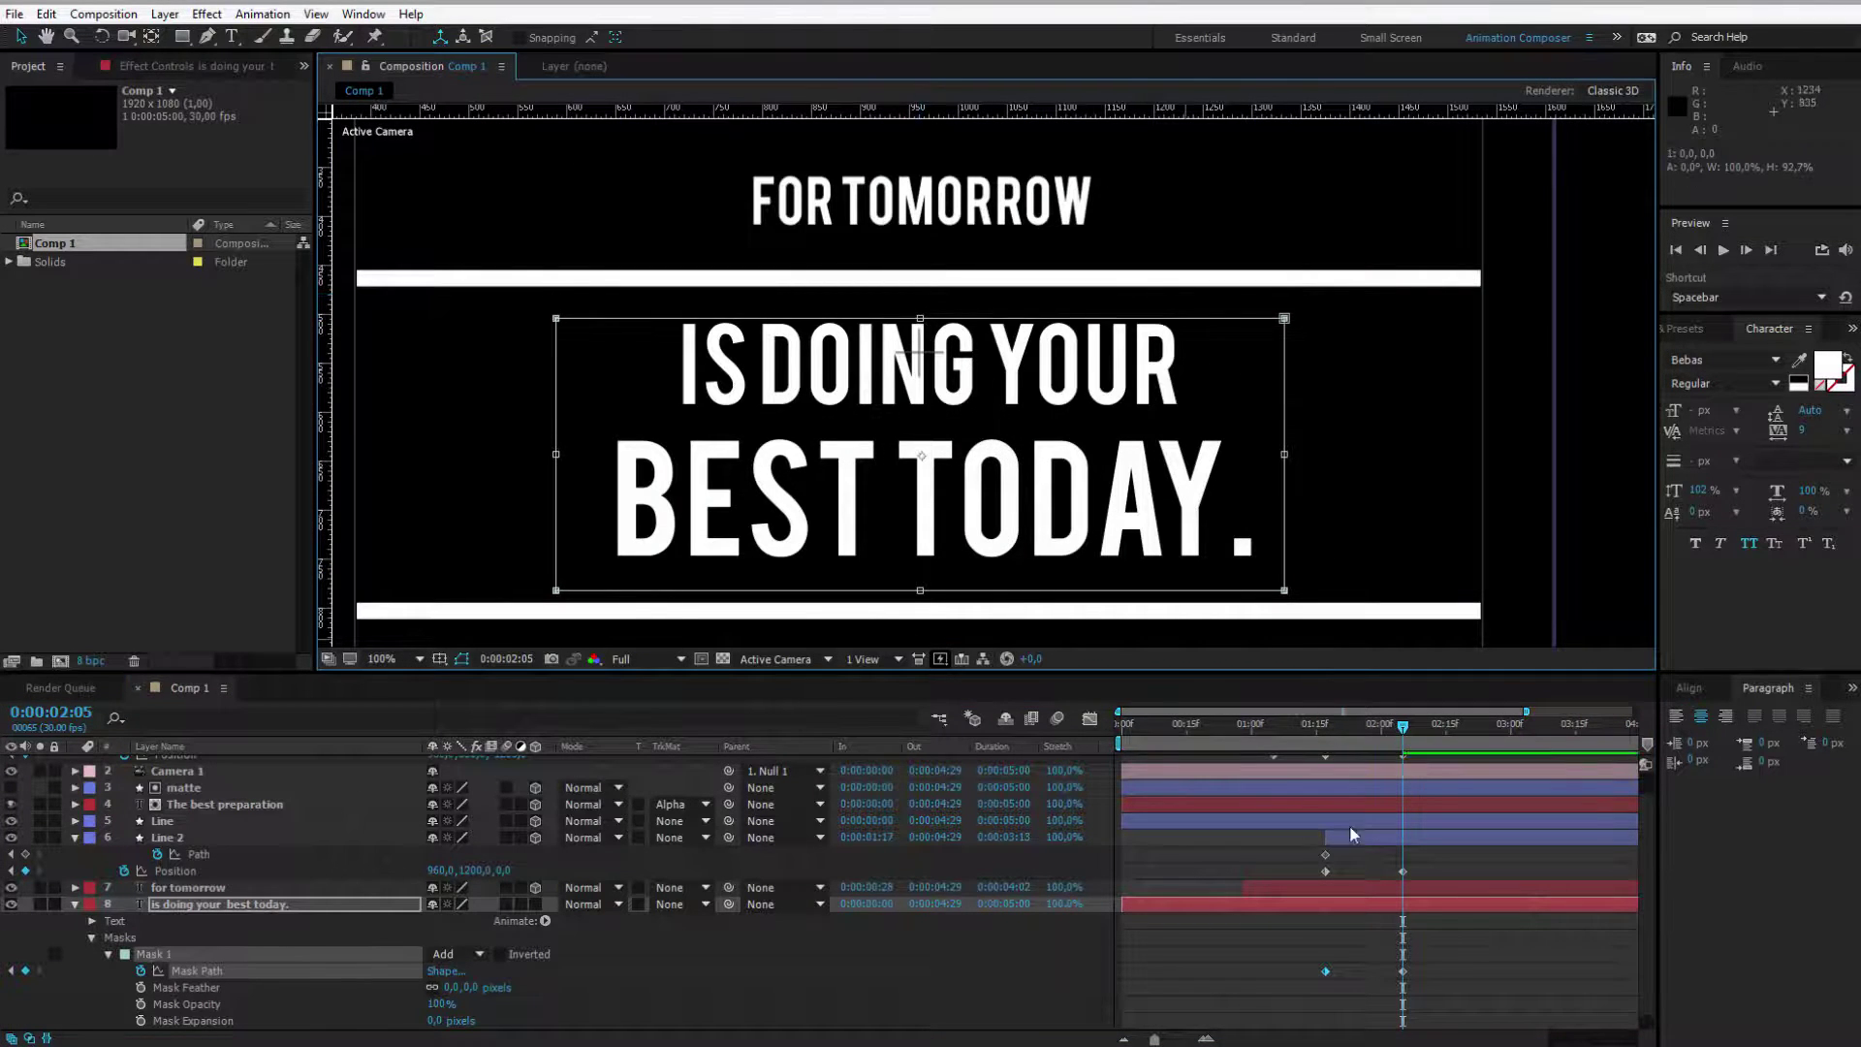
{"action": "left_click_drag", "start_coordinate": [1353, 722], "coordinate": [1121, 725]}
{"action": "key", "text": "comma"}
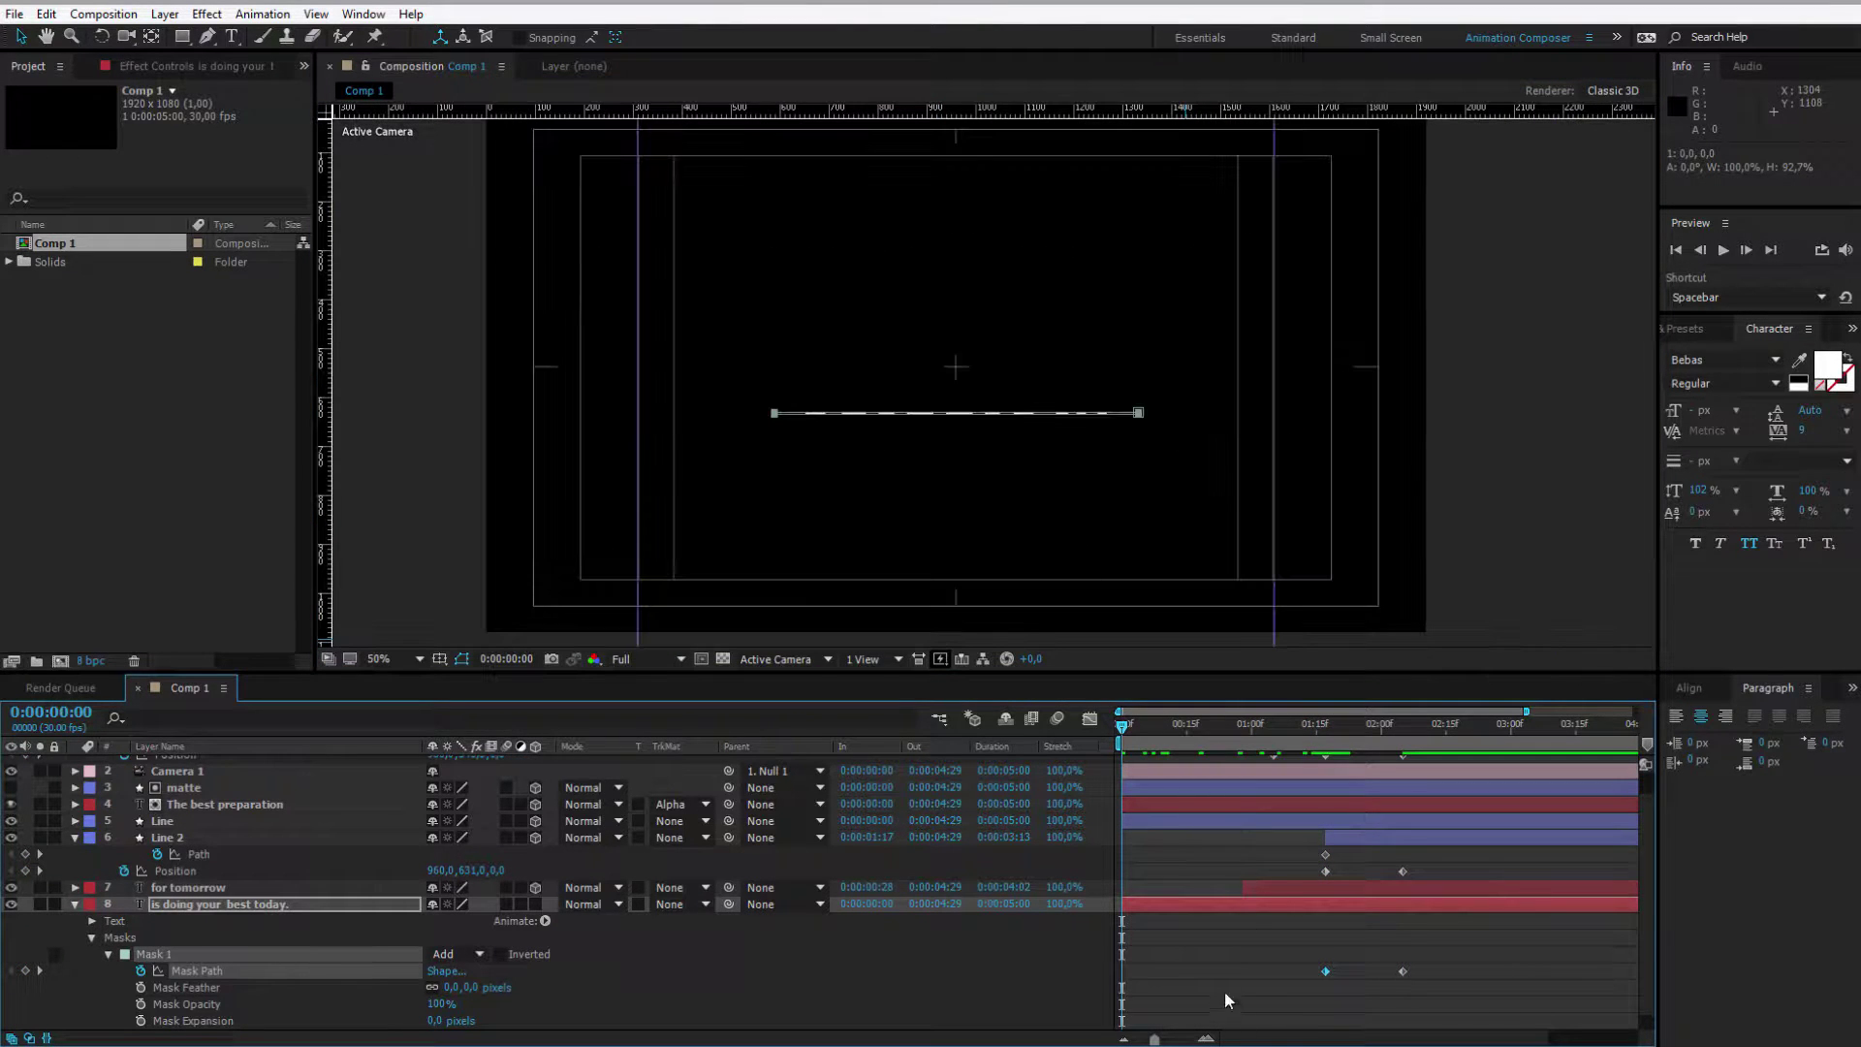
Step: Trim the is doing your best today. layer to start at 0:00:01:17
{"action": "left_click_drag", "start_coordinate": [1306, 729], "coordinate": [1324, 724]}
{"action": "left_click", "coordinate": [1320, 906]}
{"action": "left_click_drag", "start_coordinate": [1122, 905], "coordinate": [1325, 904]}
Step: Play a preview of the full quote reveal from the start
{"action": "key", "text": "Home"}
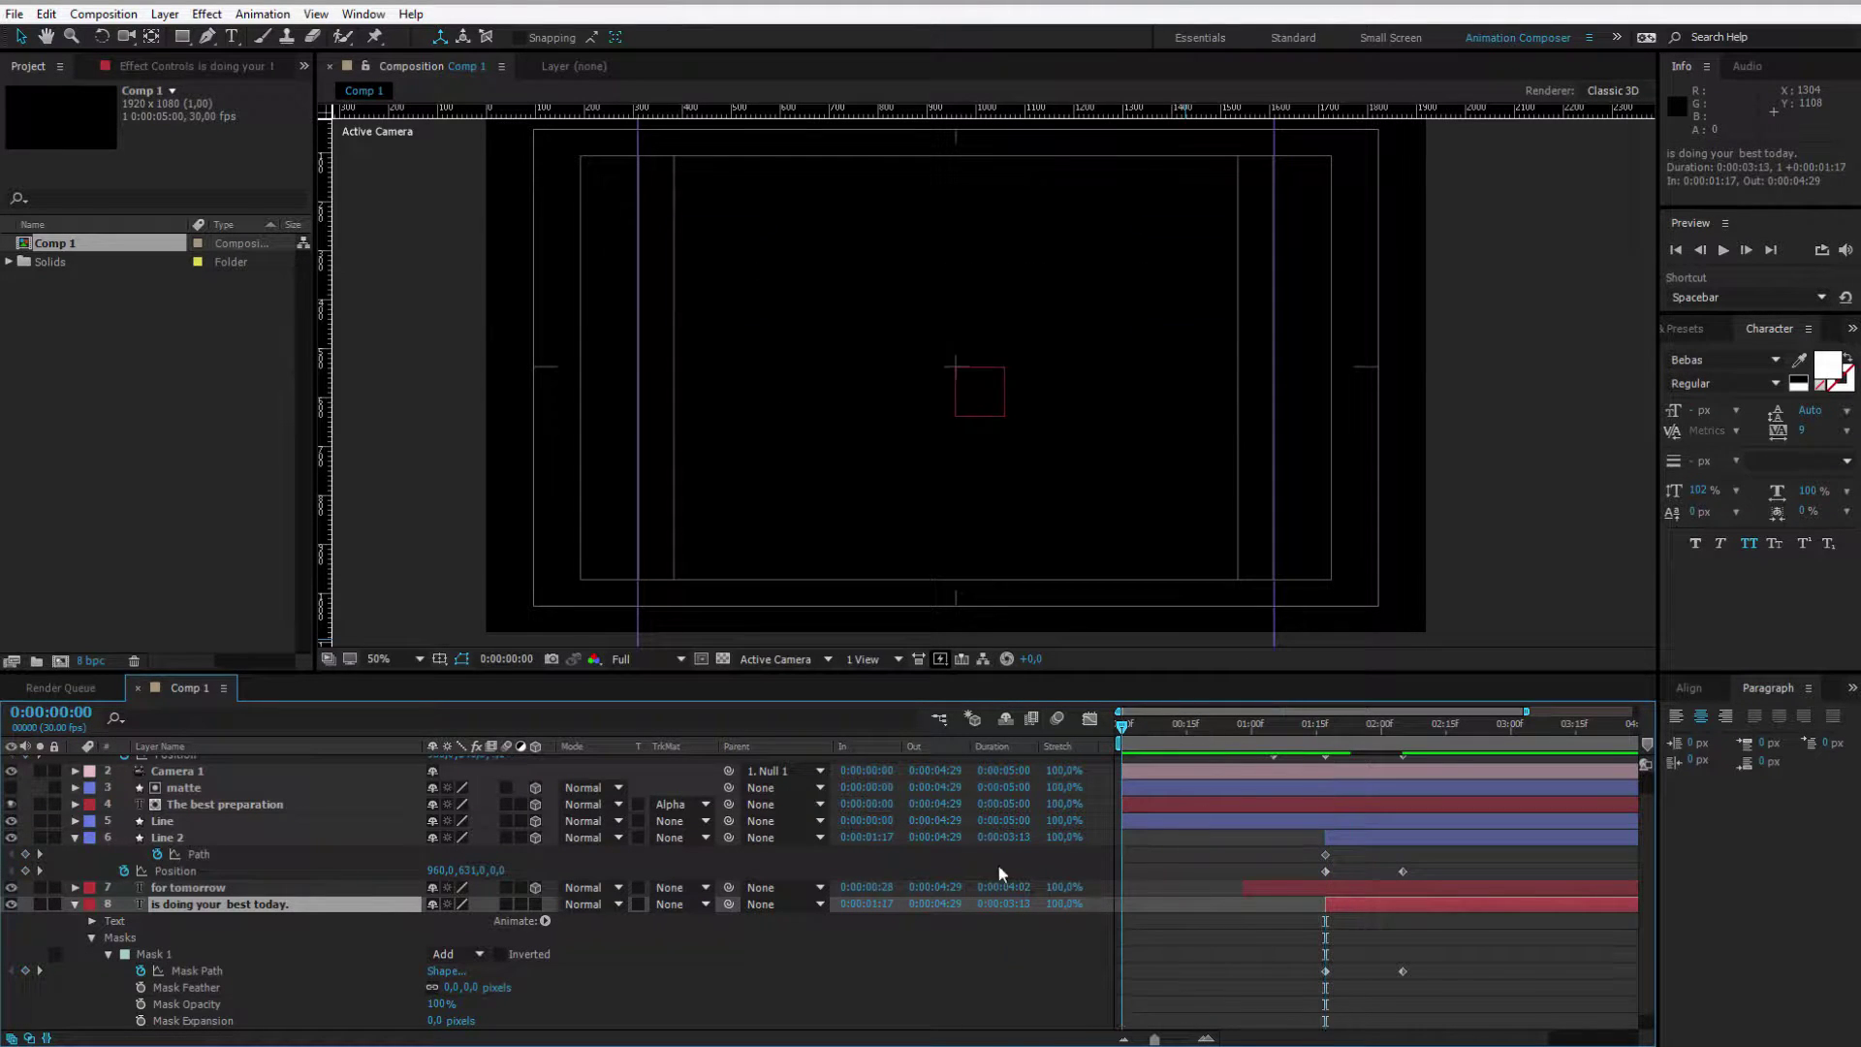
{"action": "left_click", "coordinate": [1027, 977]}
{"action": "scroll", "coordinate": [969, 461], "scroll_direction": "down", "scroll_amount": 2}
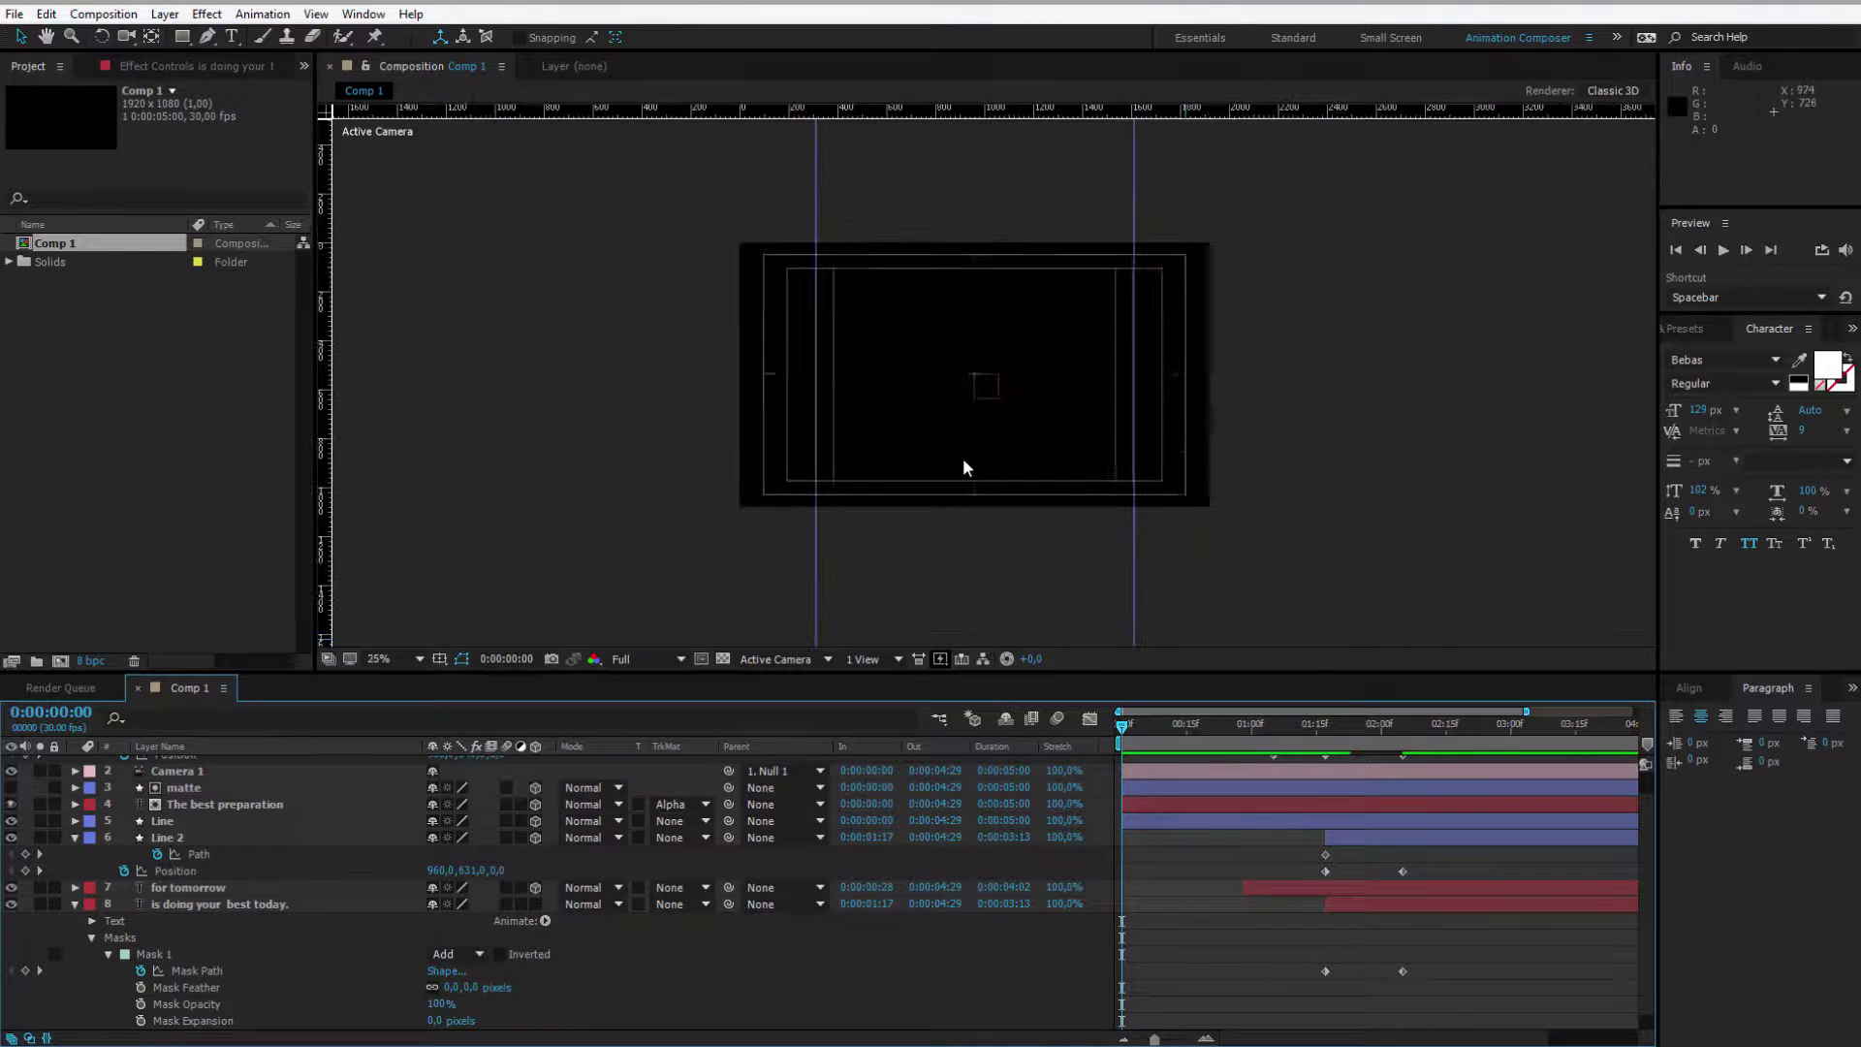
{"action": "key", "text": "space"}
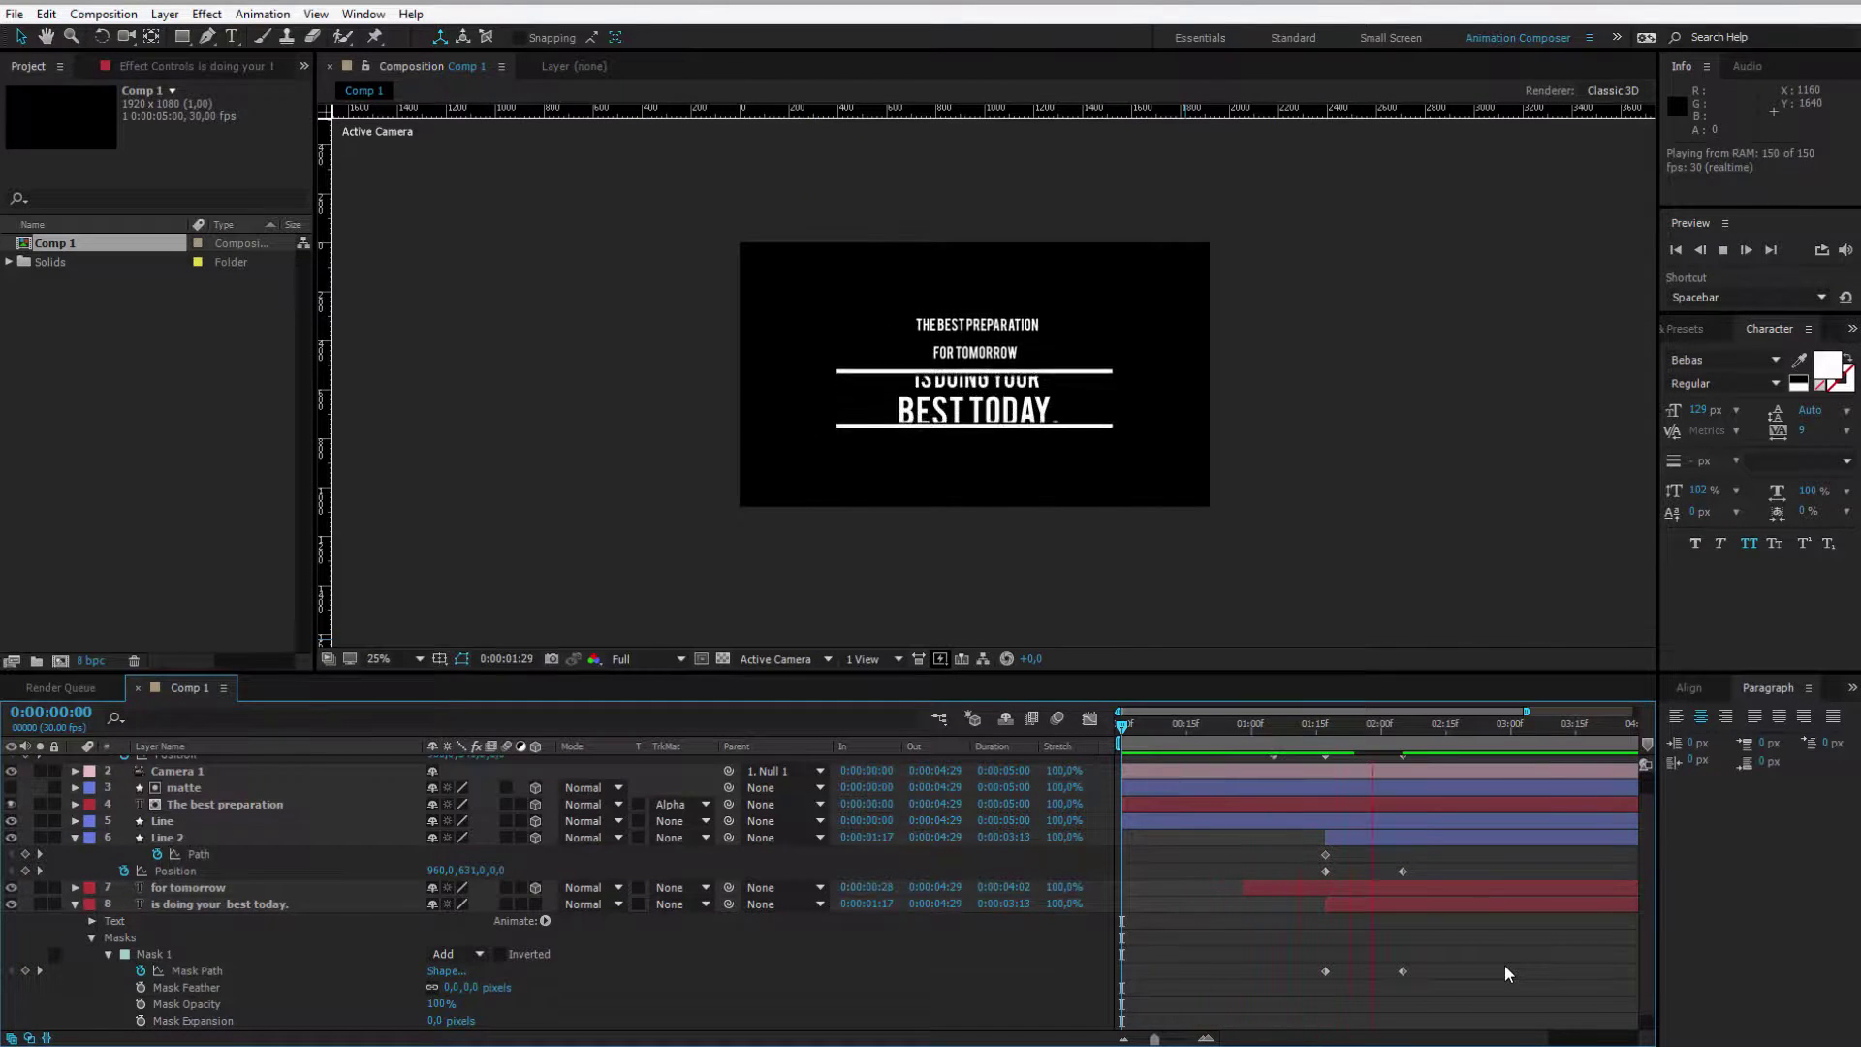
{"action": "key", "text": "space"}
{"action": "key", "text": "period"}
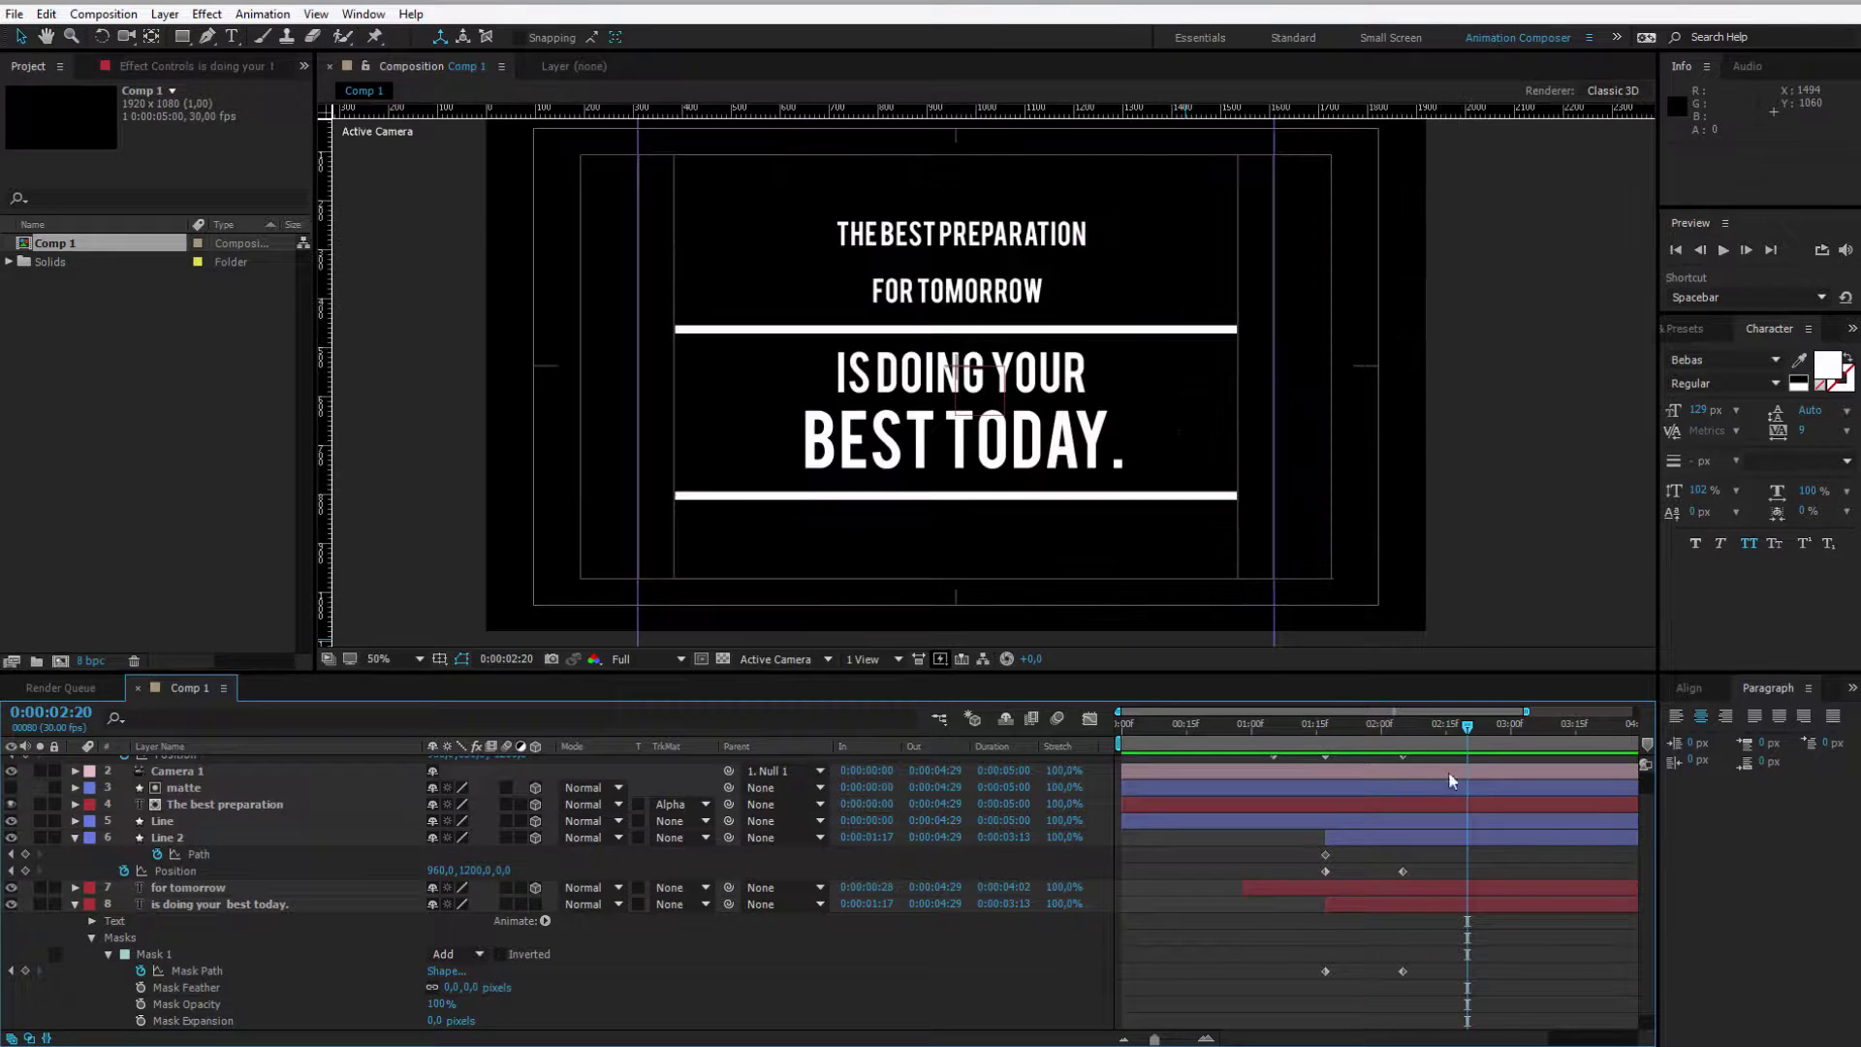
Step: Collapse the layers and show only the keyframed properties of every layer
{"action": "left_click", "coordinate": [291, 787]}
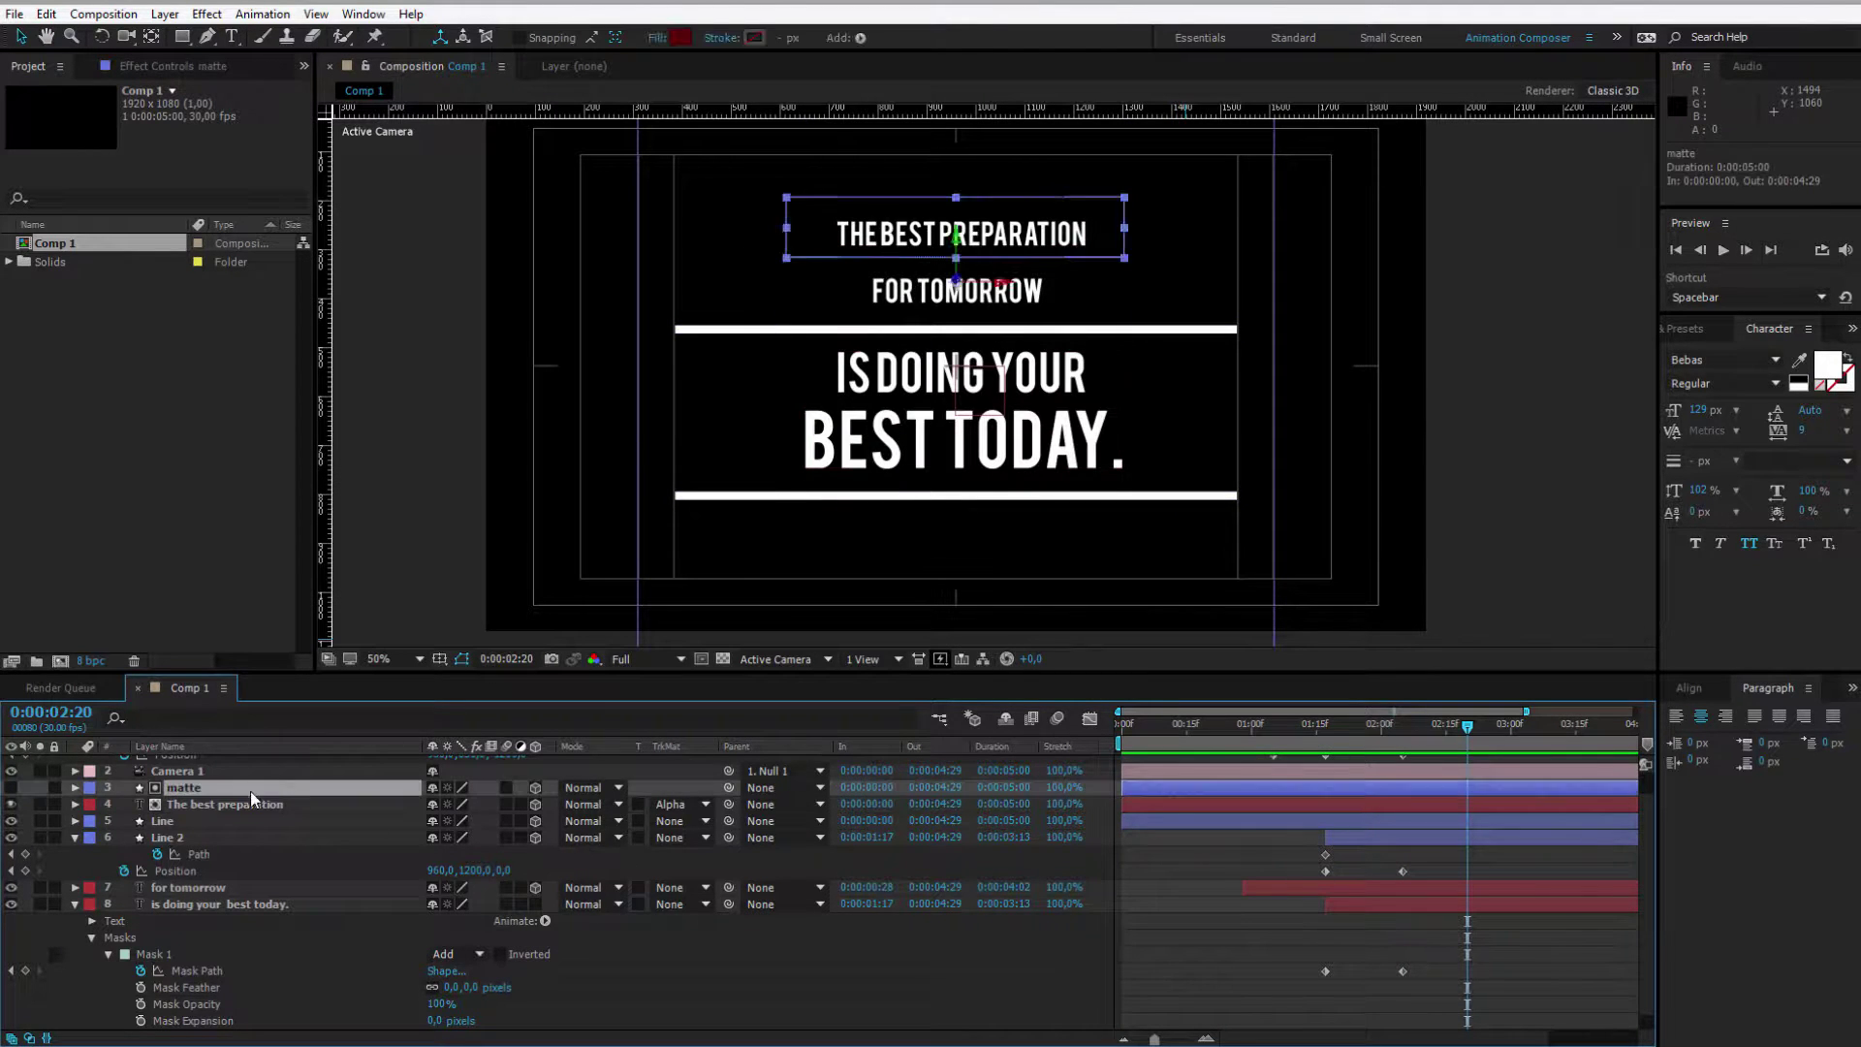
{"action": "scroll", "coordinate": [244, 789], "scroll_direction": "up", "scroll_amount": 1}
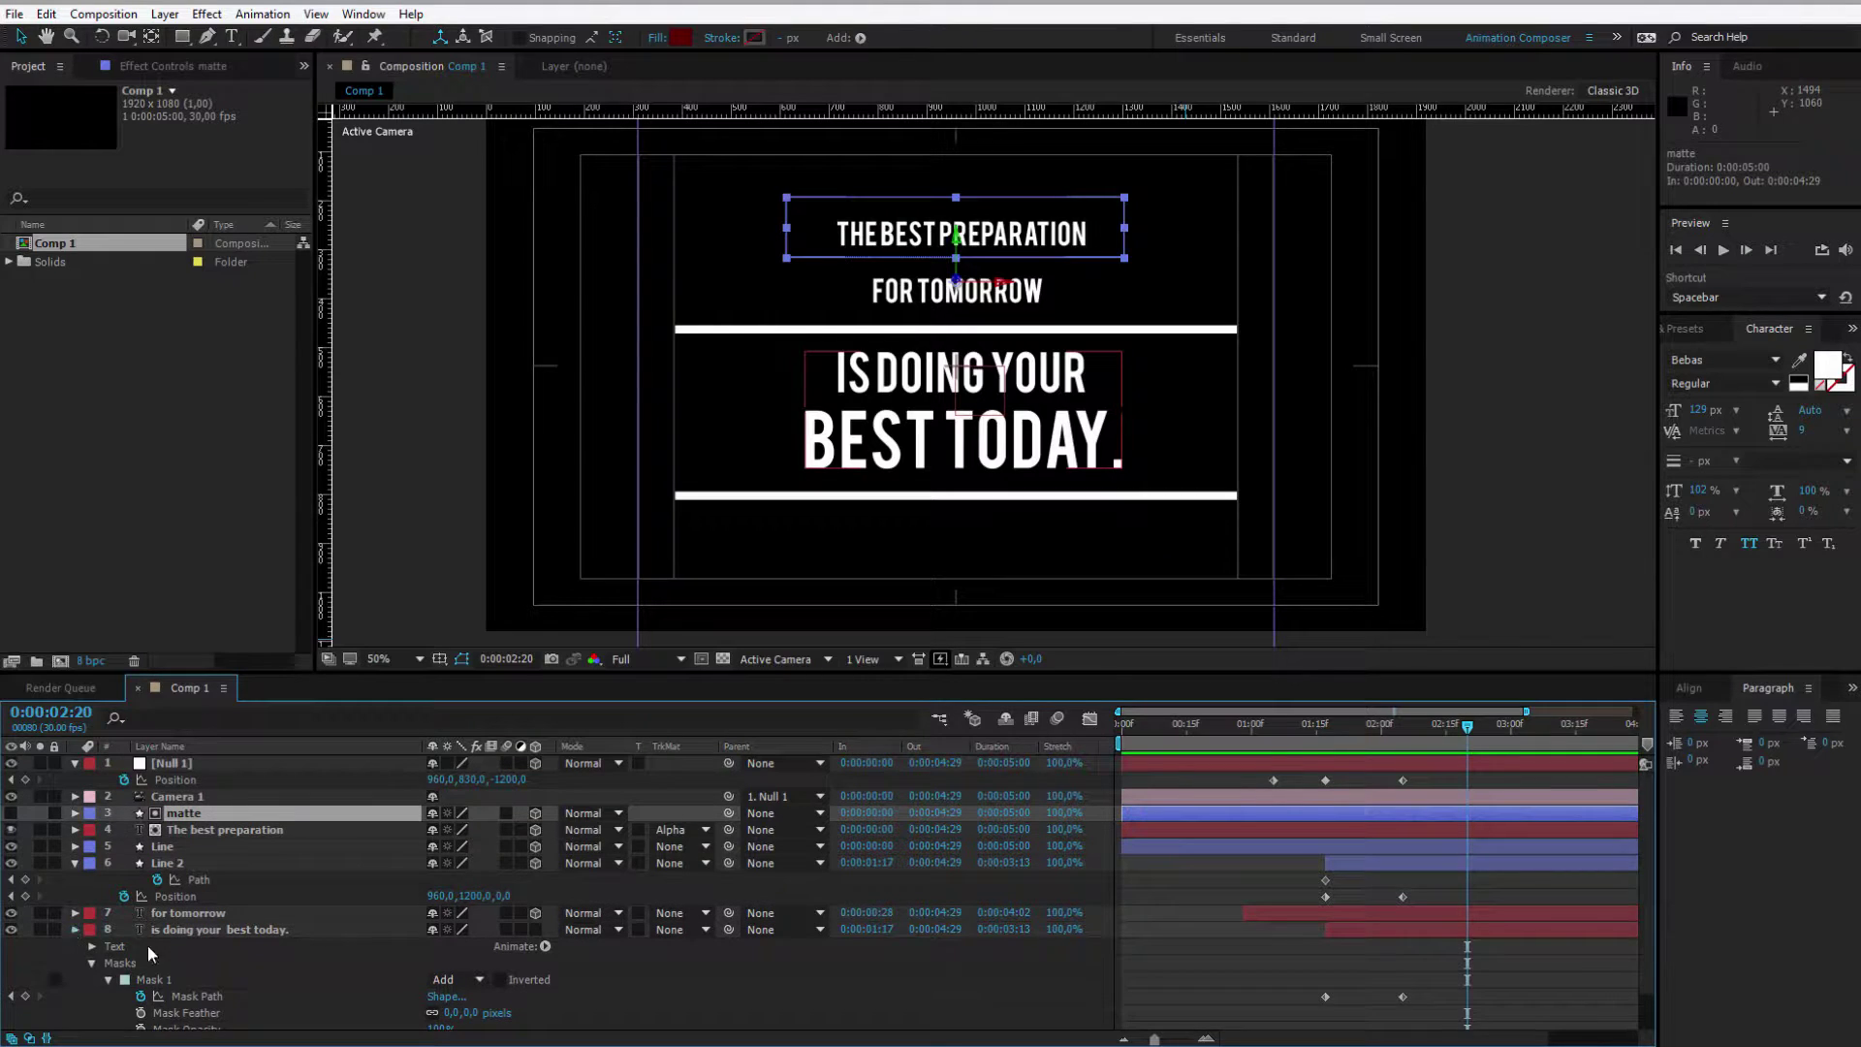
{"action": "left_click", "coordinate": [74, 930]}
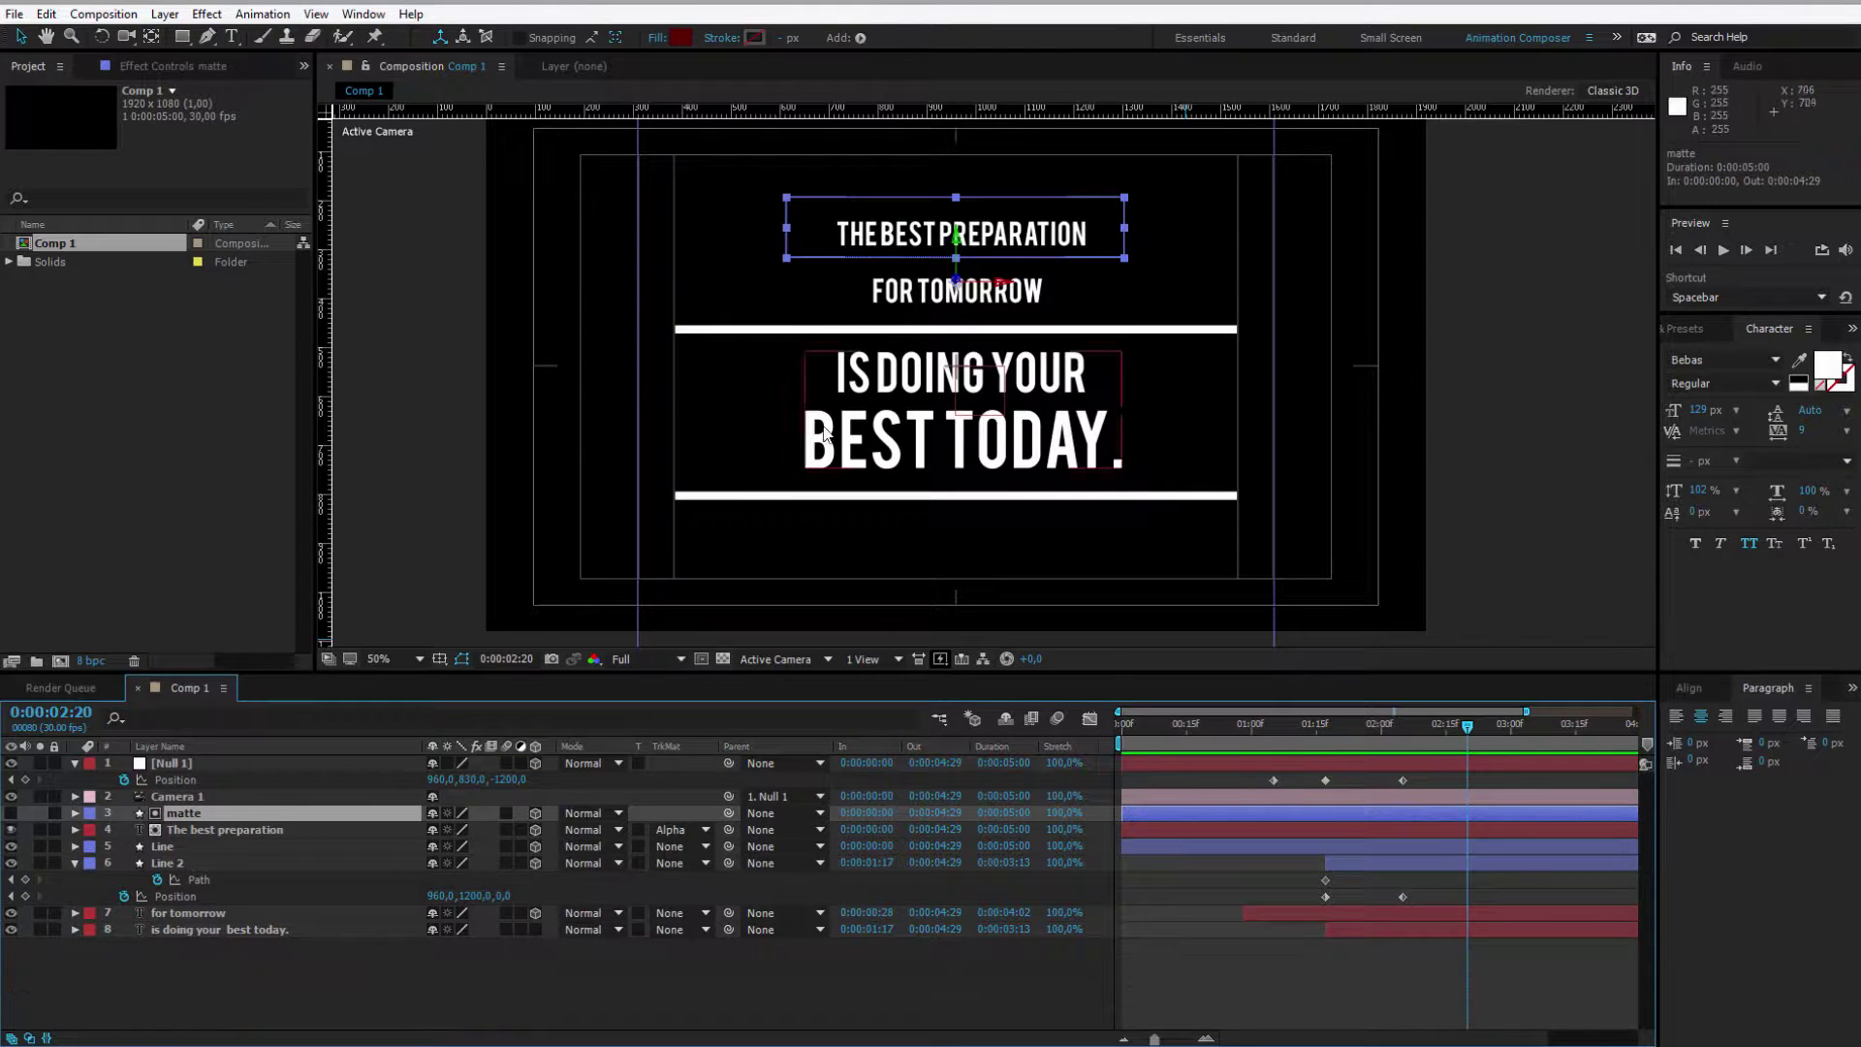
{"action": "left_click", "coordinate": [75, 863]}
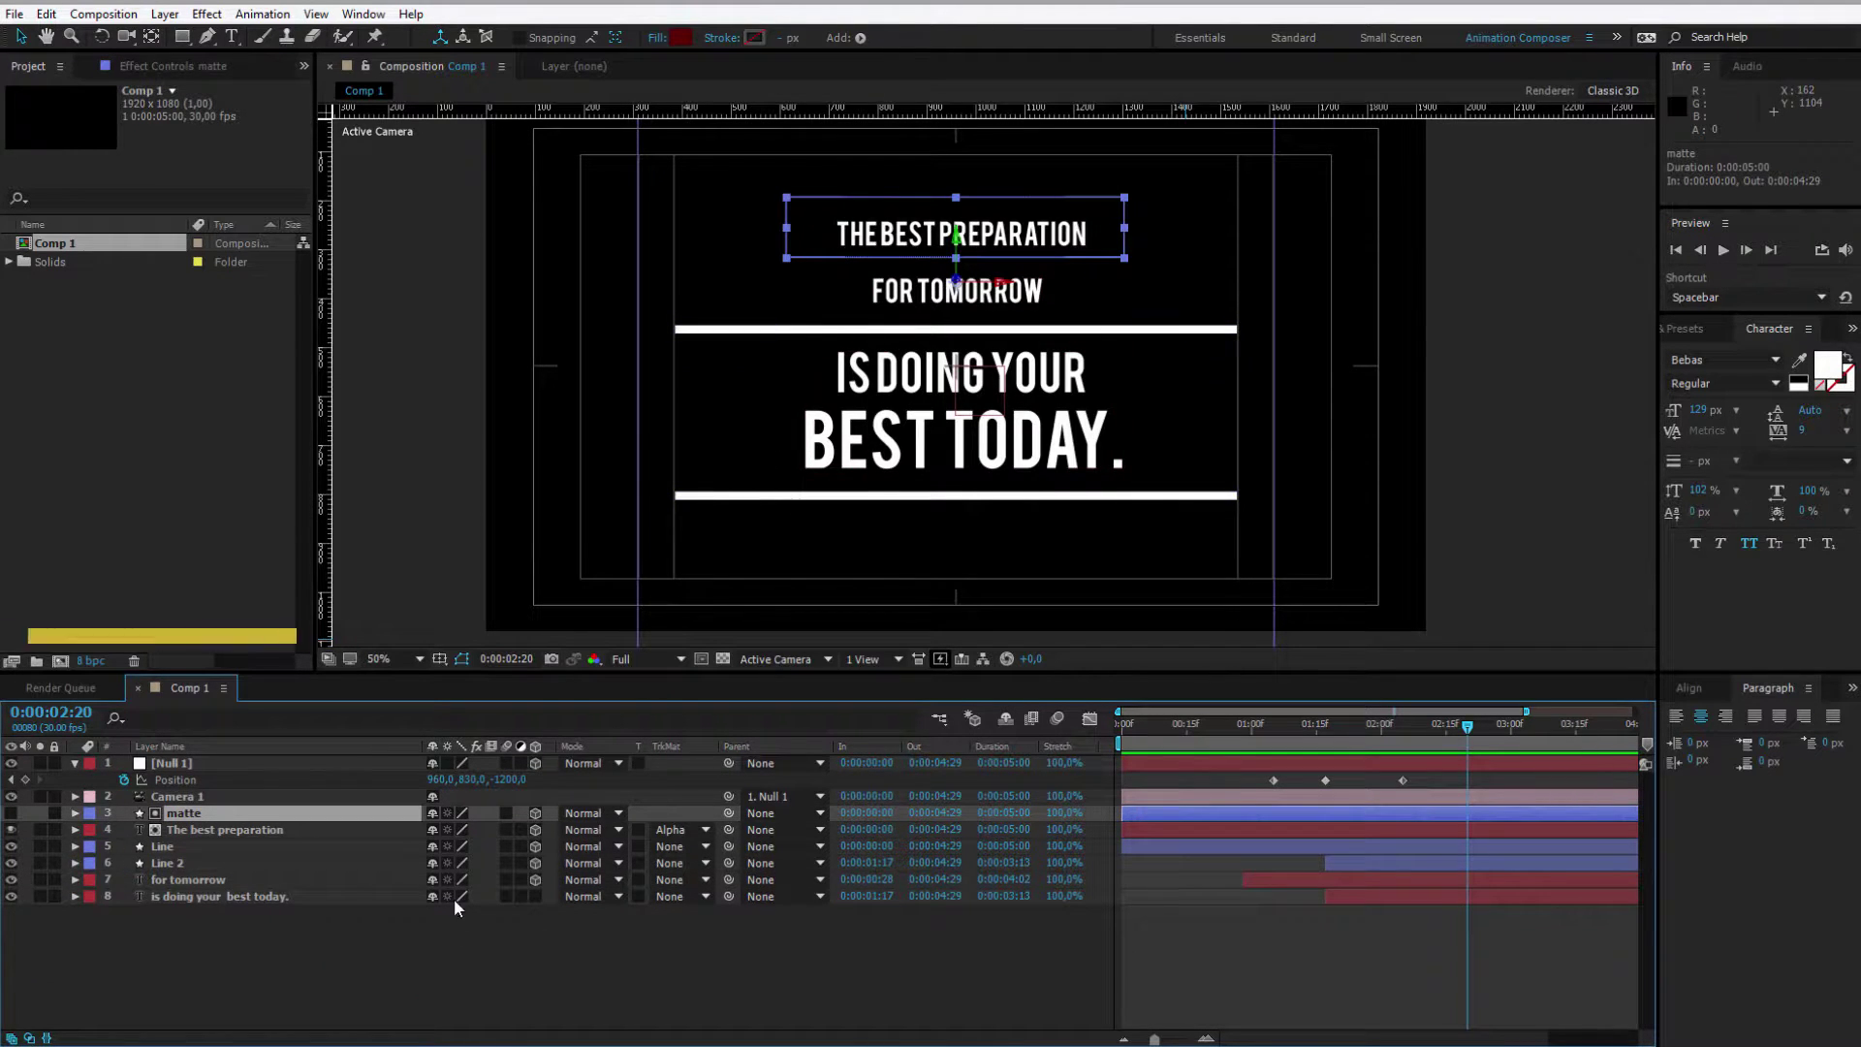
{"action": "key", "text": "ctrl+a"}
{"action": "key", "text": "u"}
{"action": "key", "text": "u"}
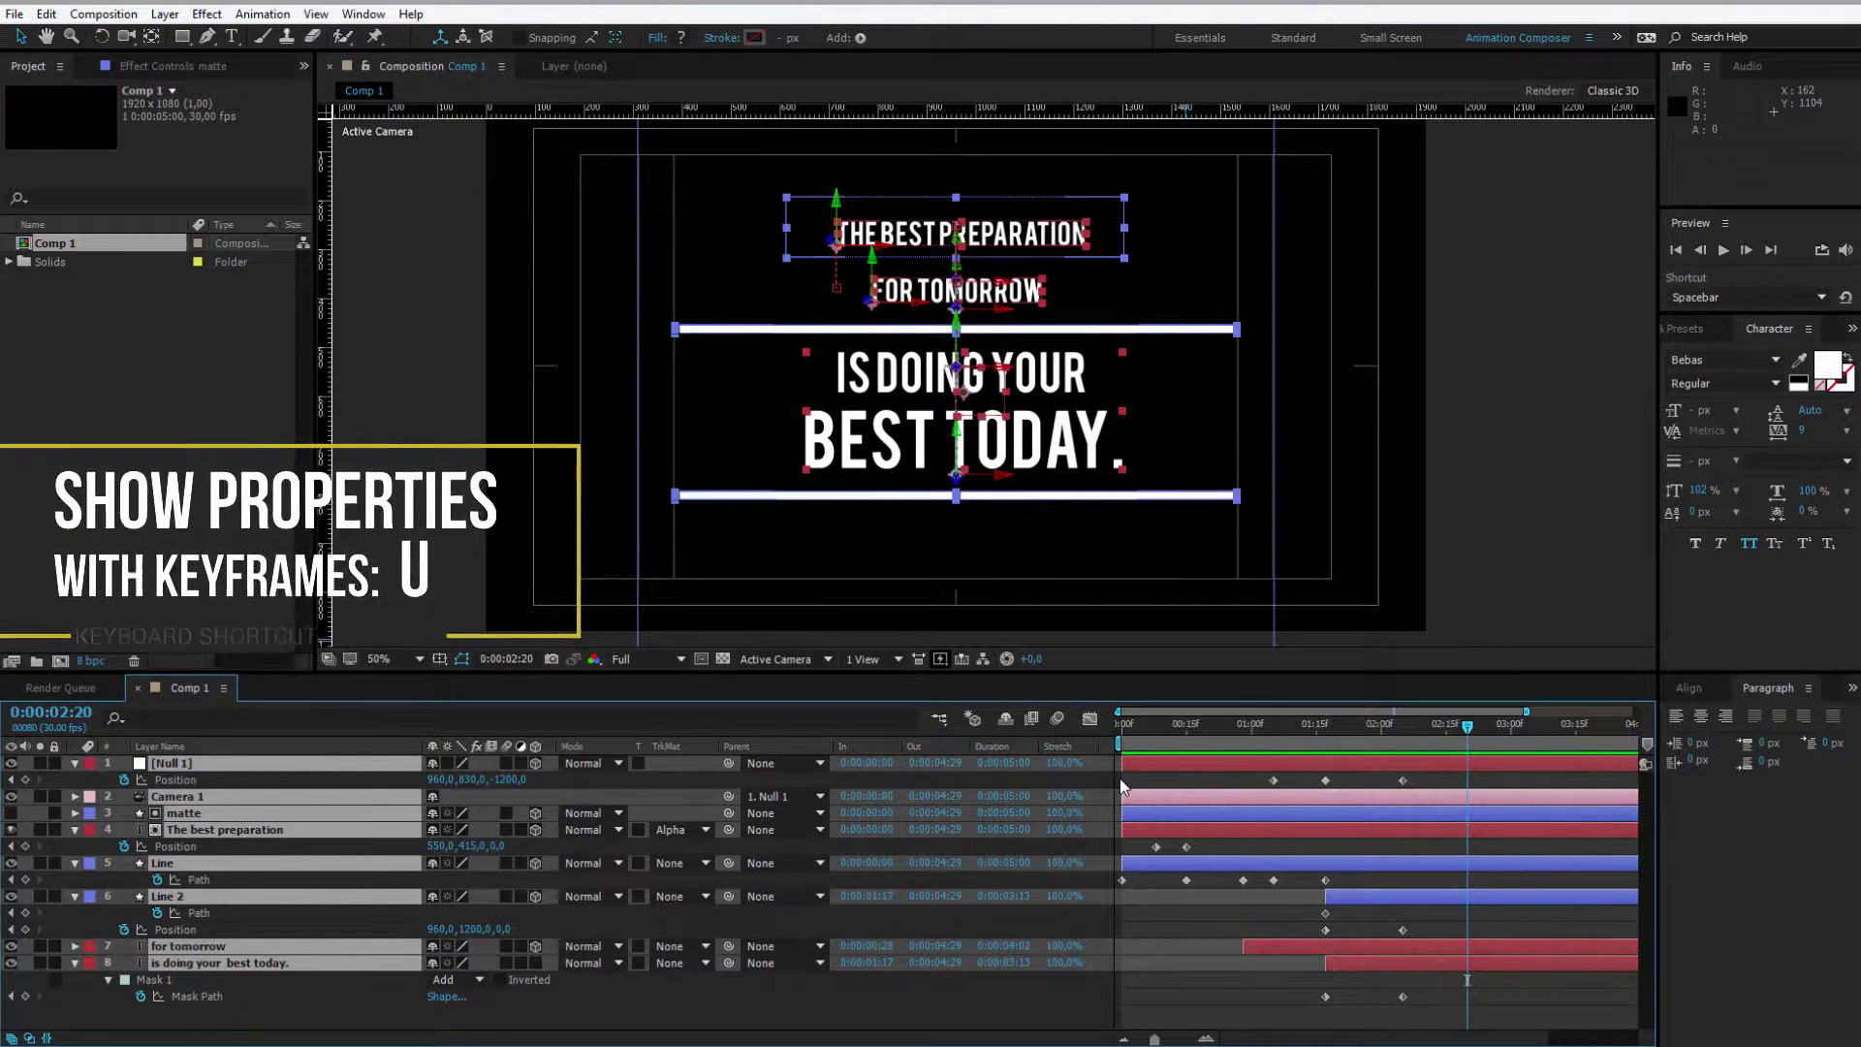
Step: Select every keyframe in the timeline and apply Easy Ease via Keyframe Assistant
{"action": "left_click_drag", "start_coordinate": [1121, 778], "coordinate": [1608, 1027]}
{"action": "right_click", "coordinate": [1403, 998]}
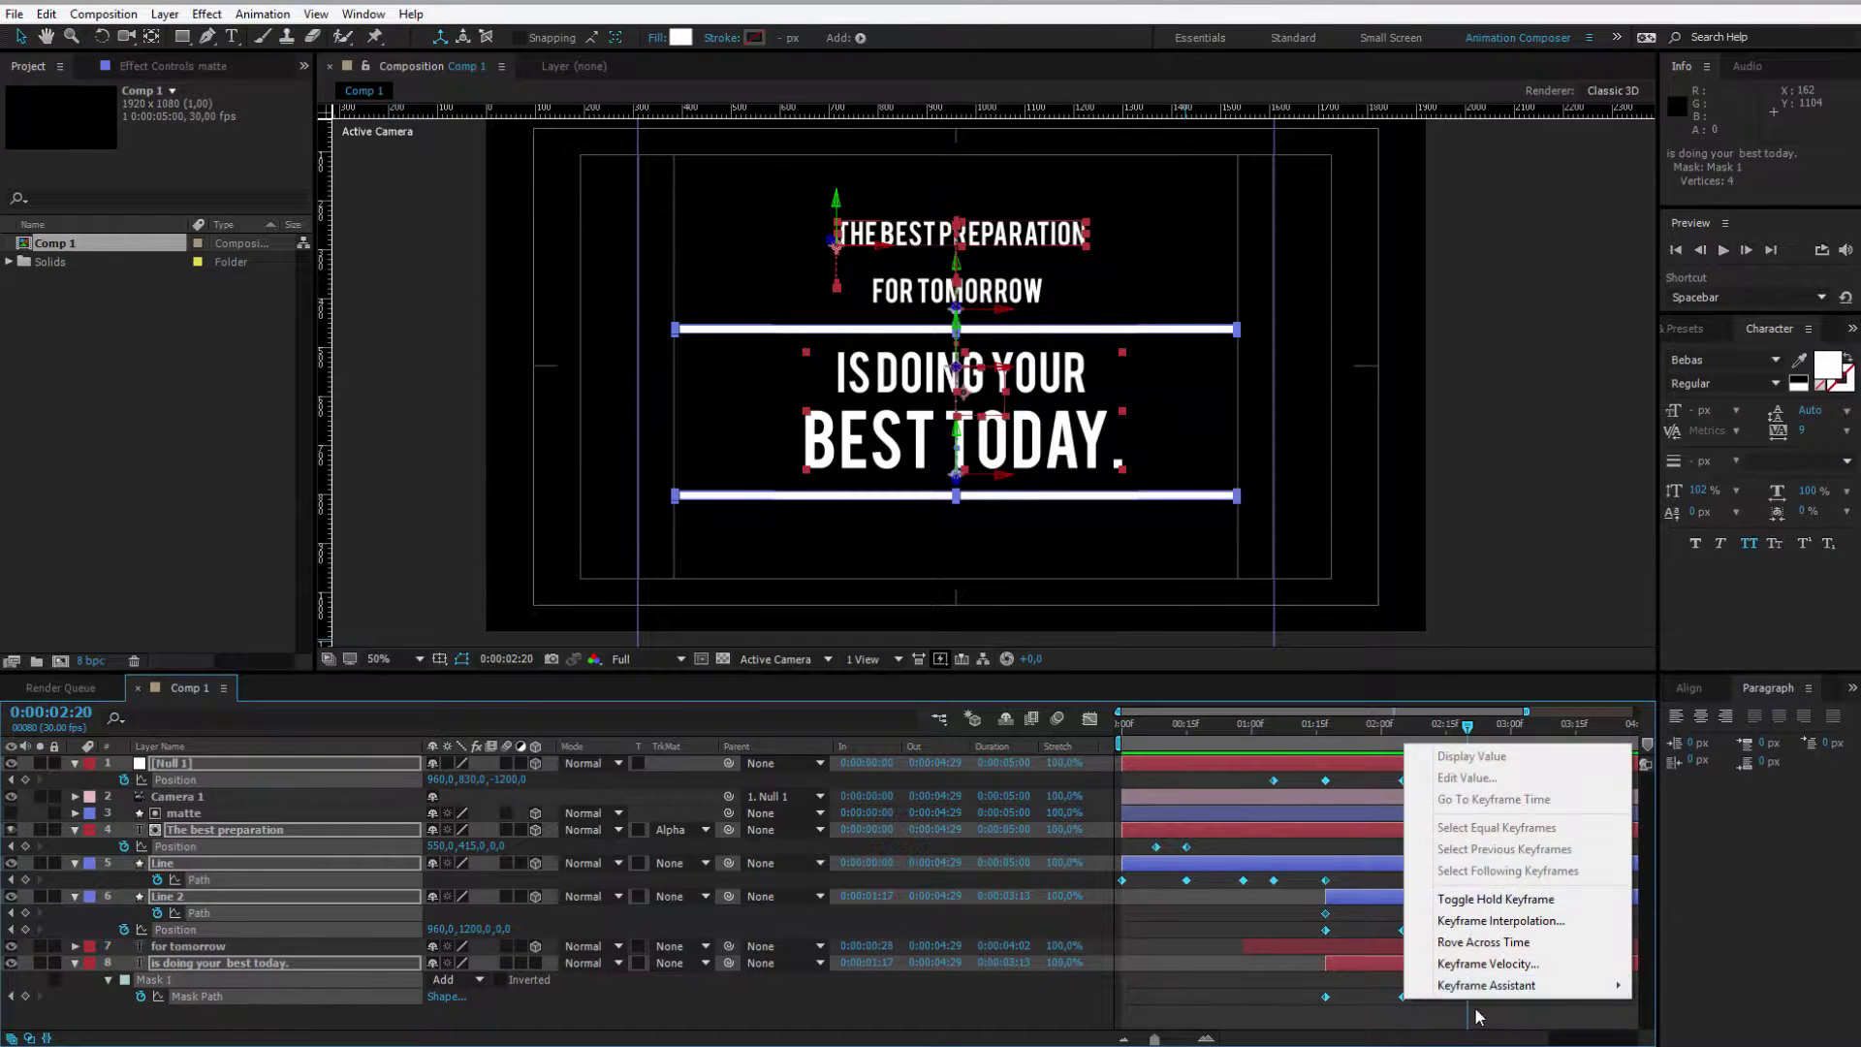
{"action": "mouse_move", "coordinate": [1544, 984]}
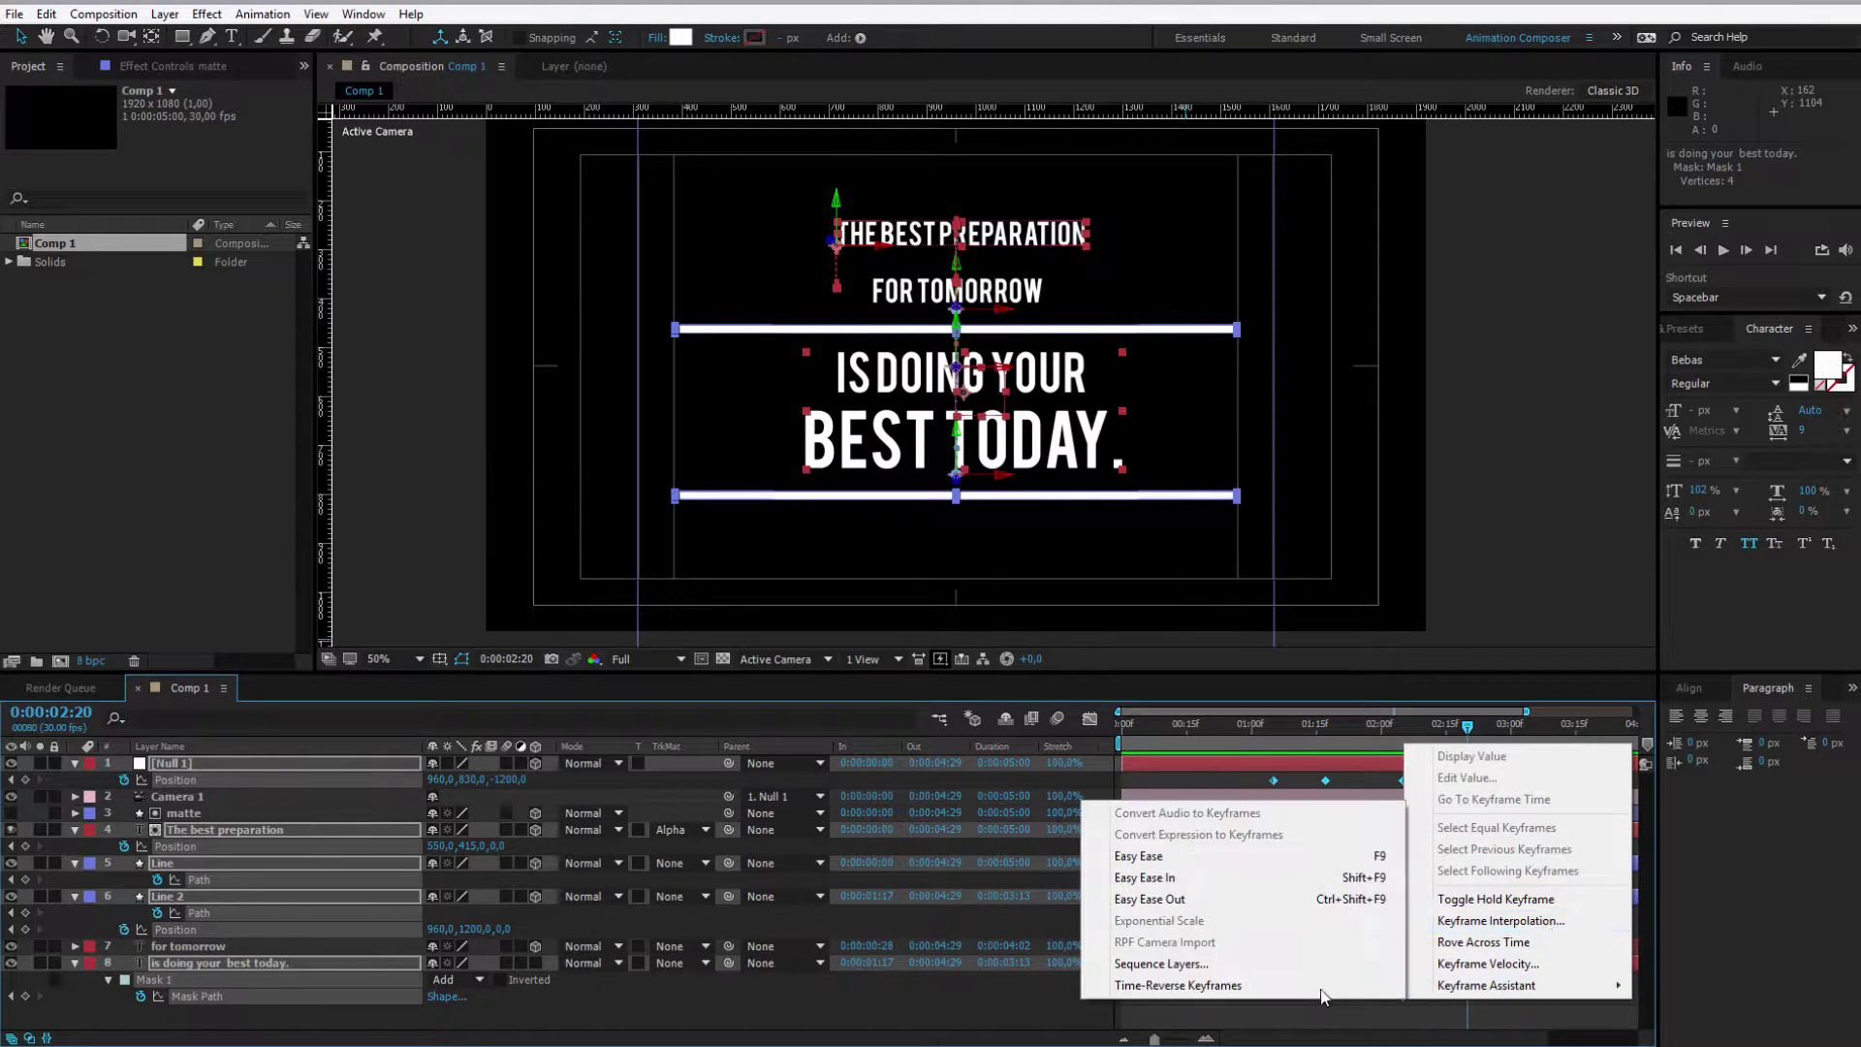
{"action": "left_click", "coordinate": [1201, 873]}
{"action": "key", "text": "Home"}
{"action": "left_click", "coordinate": [940, 393]}
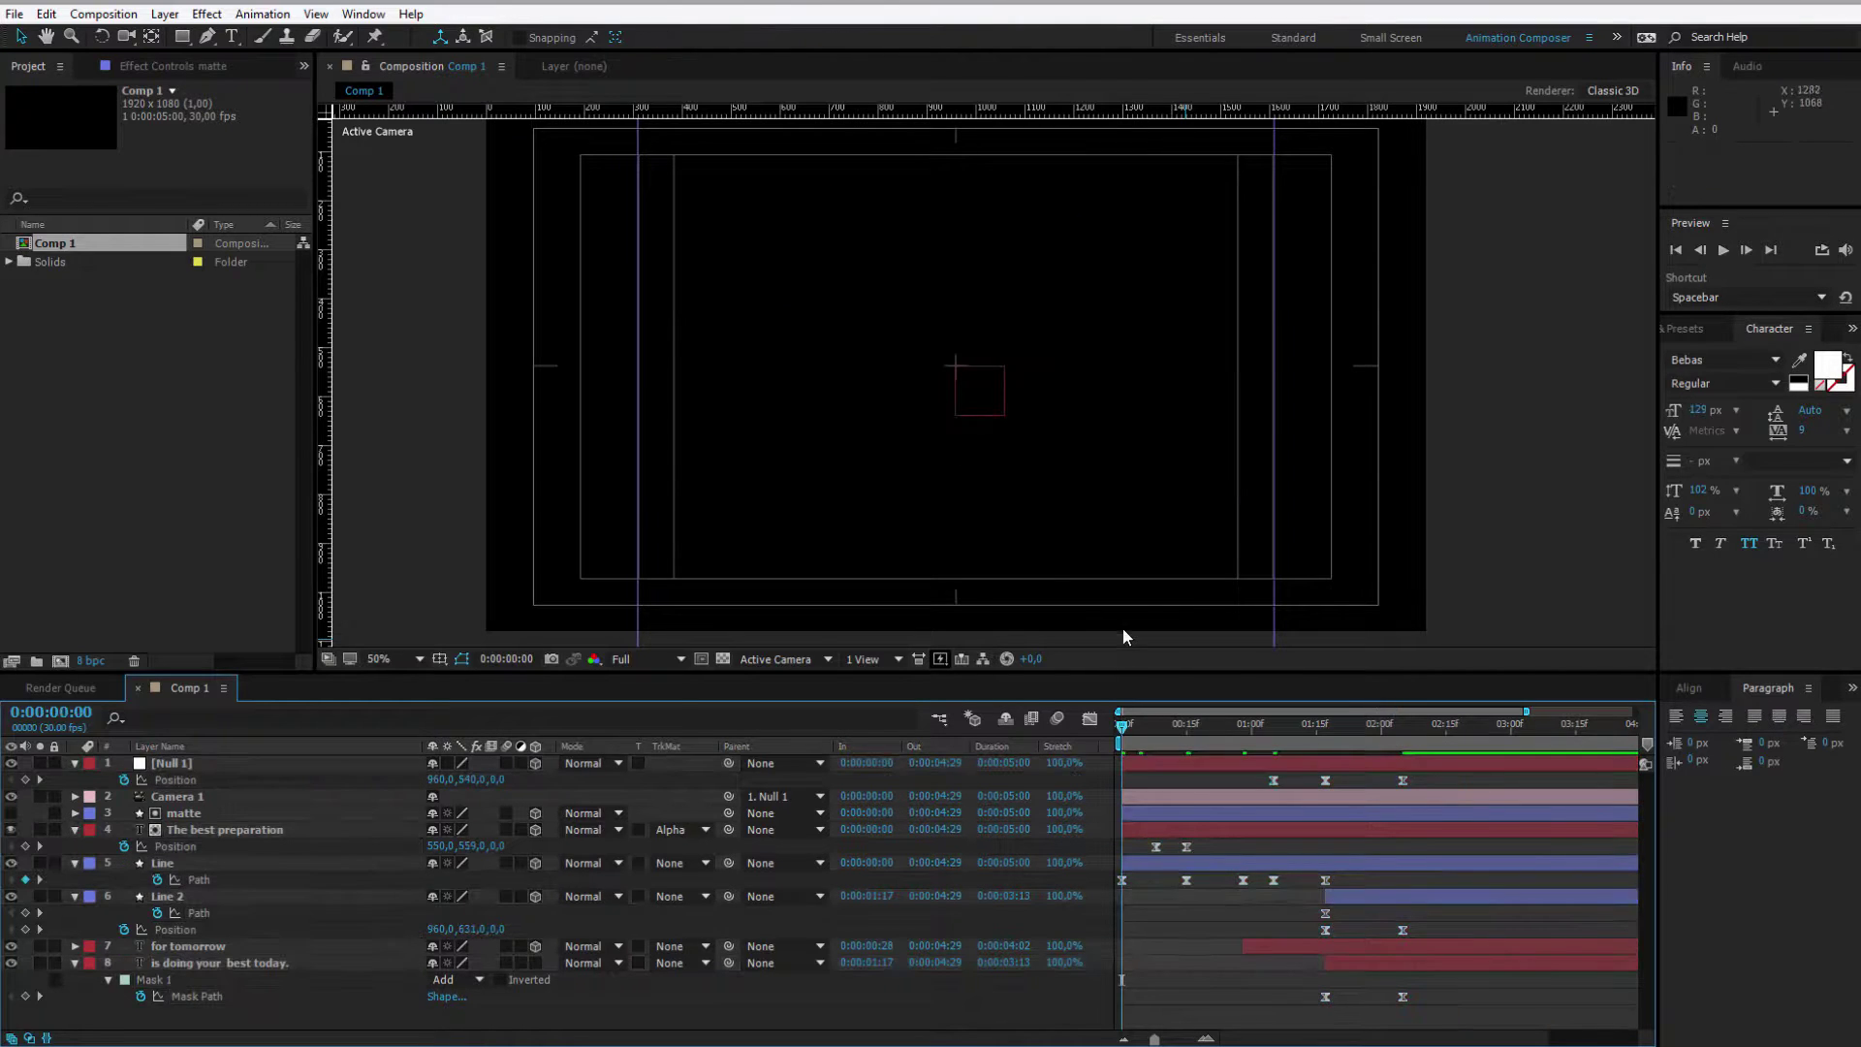
{"action": "key", "text": "comma"}
{"action": "key", "text": "comma"}
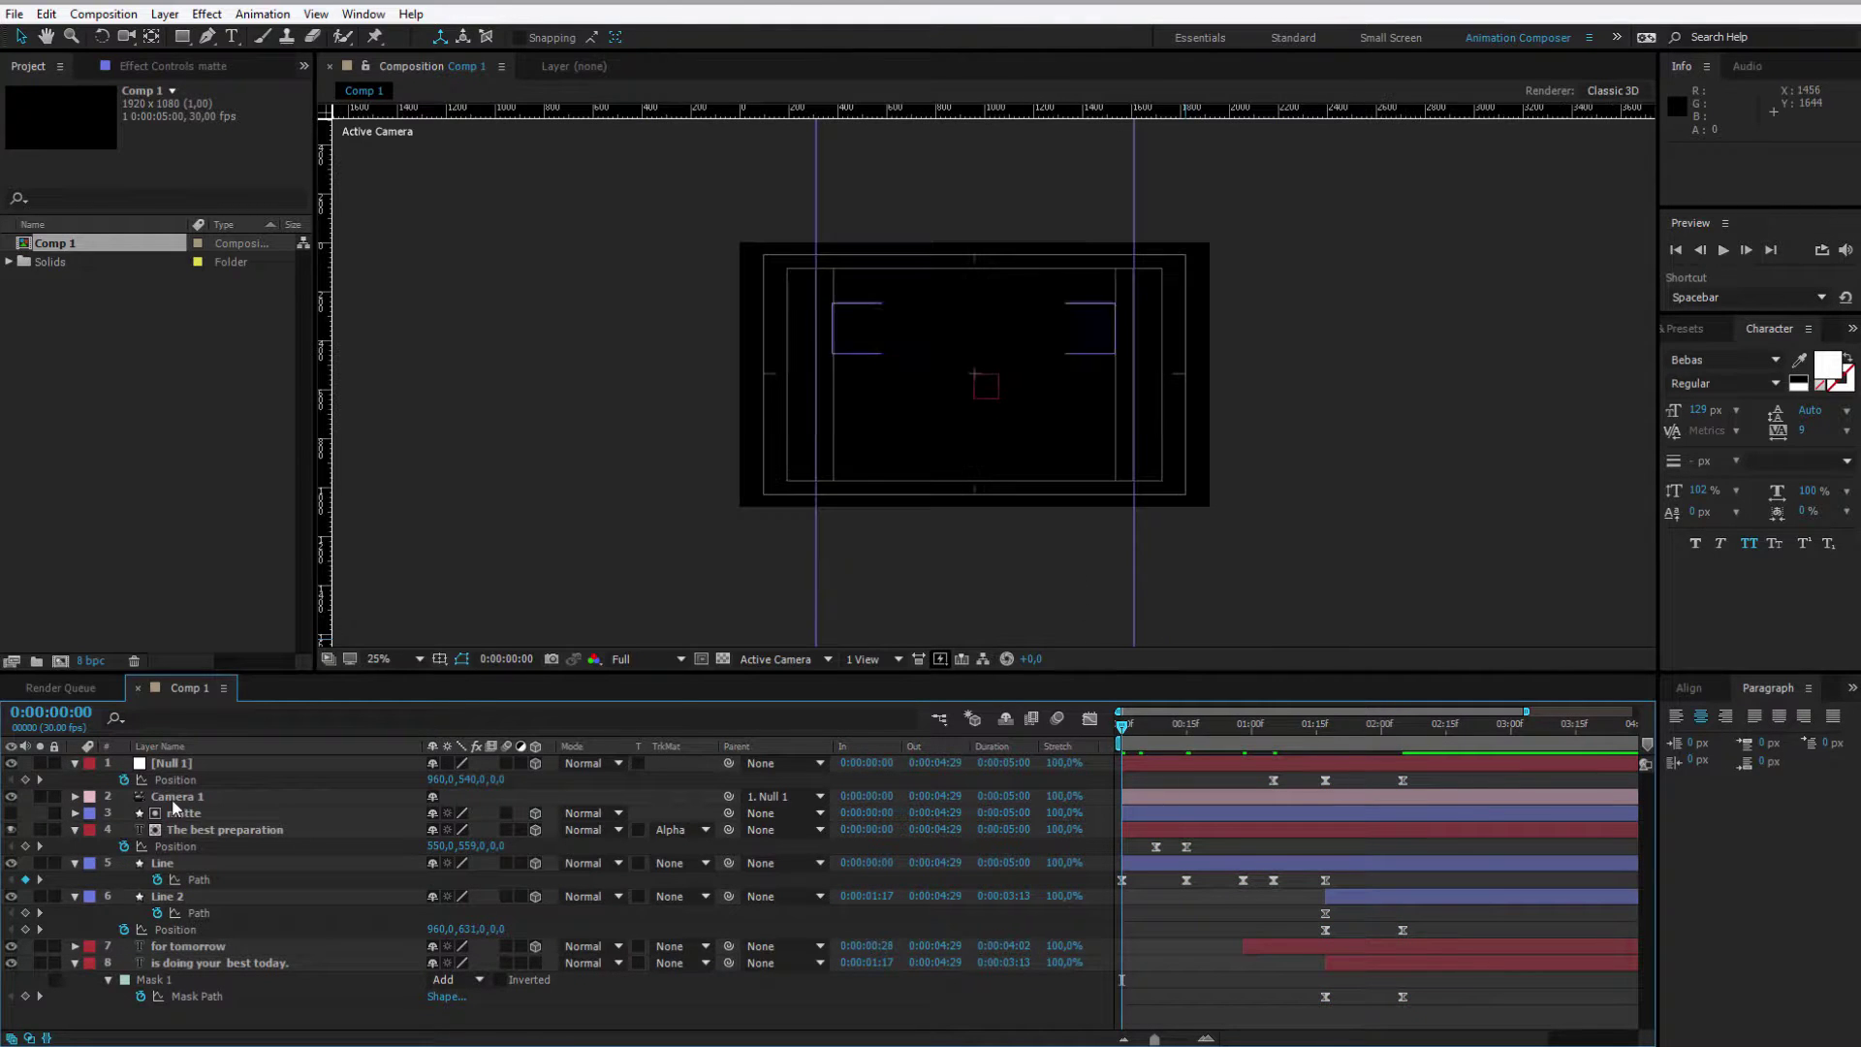
Step: Run the final preview of Comp 1, showing all four quote lines framed between the white bars
{"action": "left_click", "coordinate": [219, 829]}
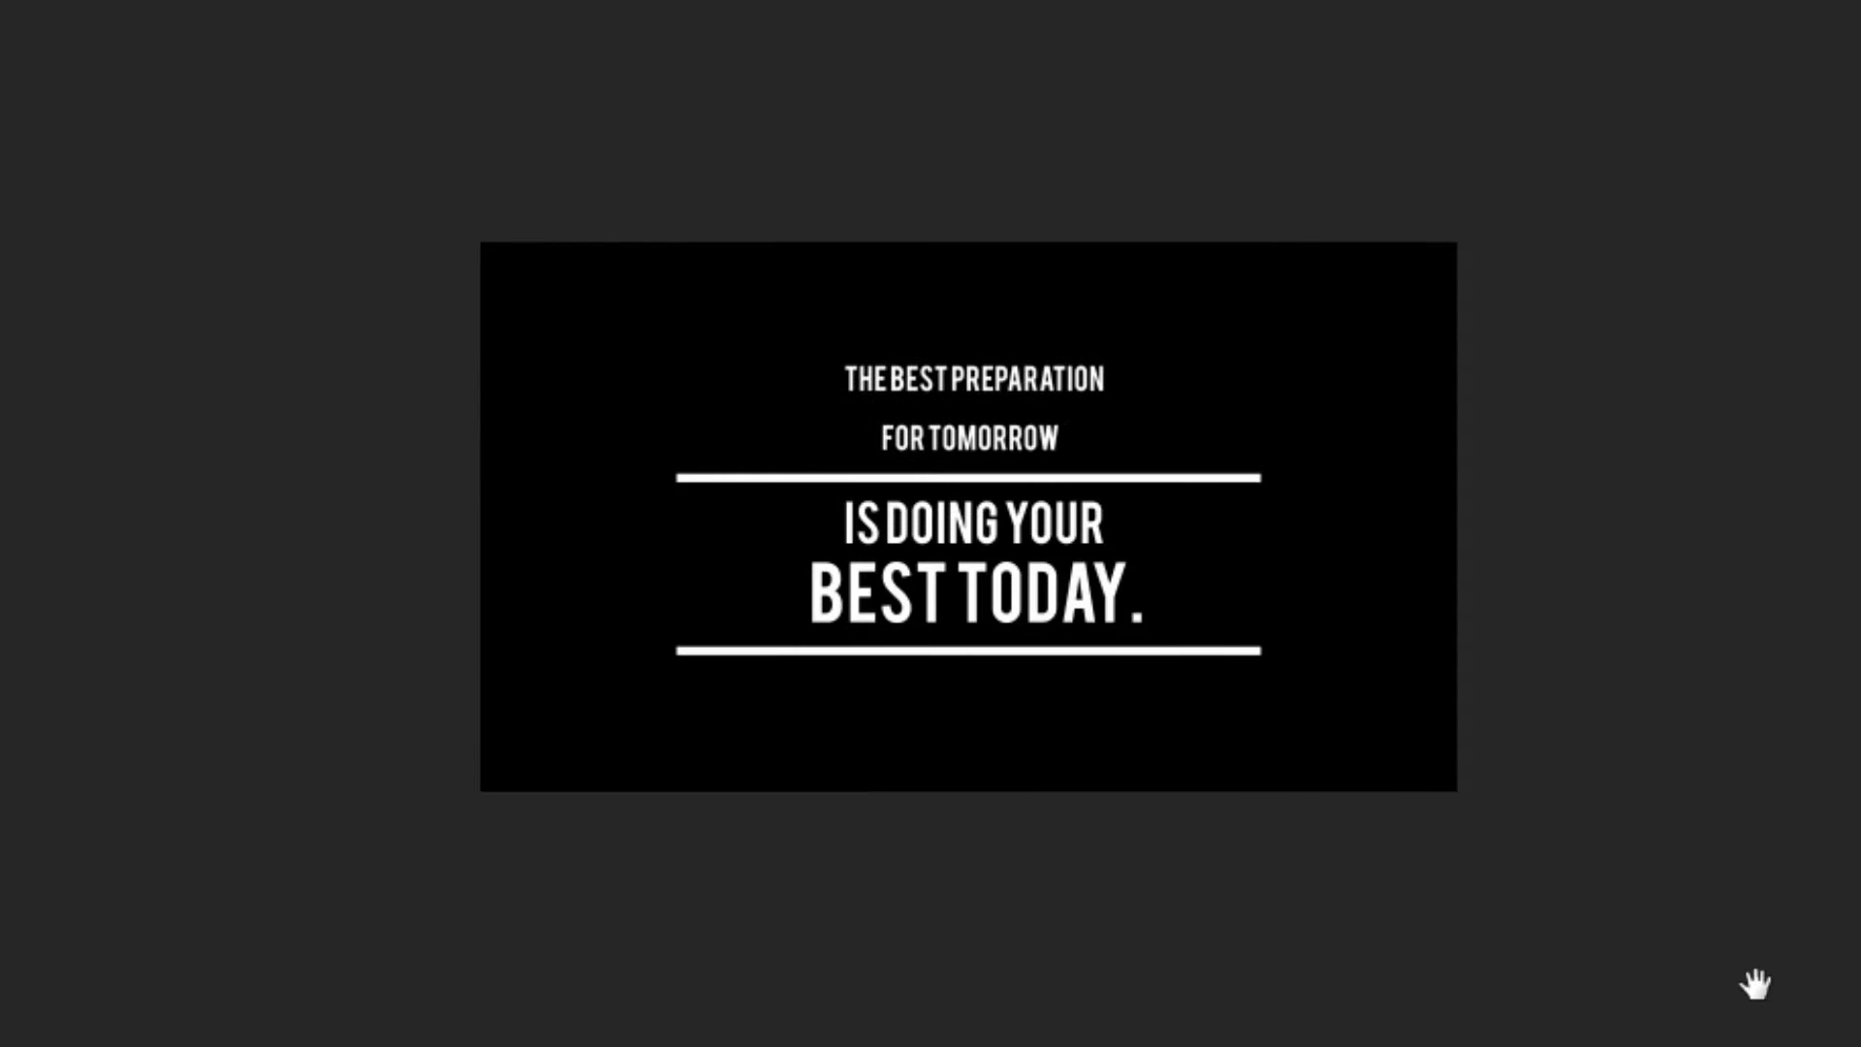
{"action": "key", "text": "space"}
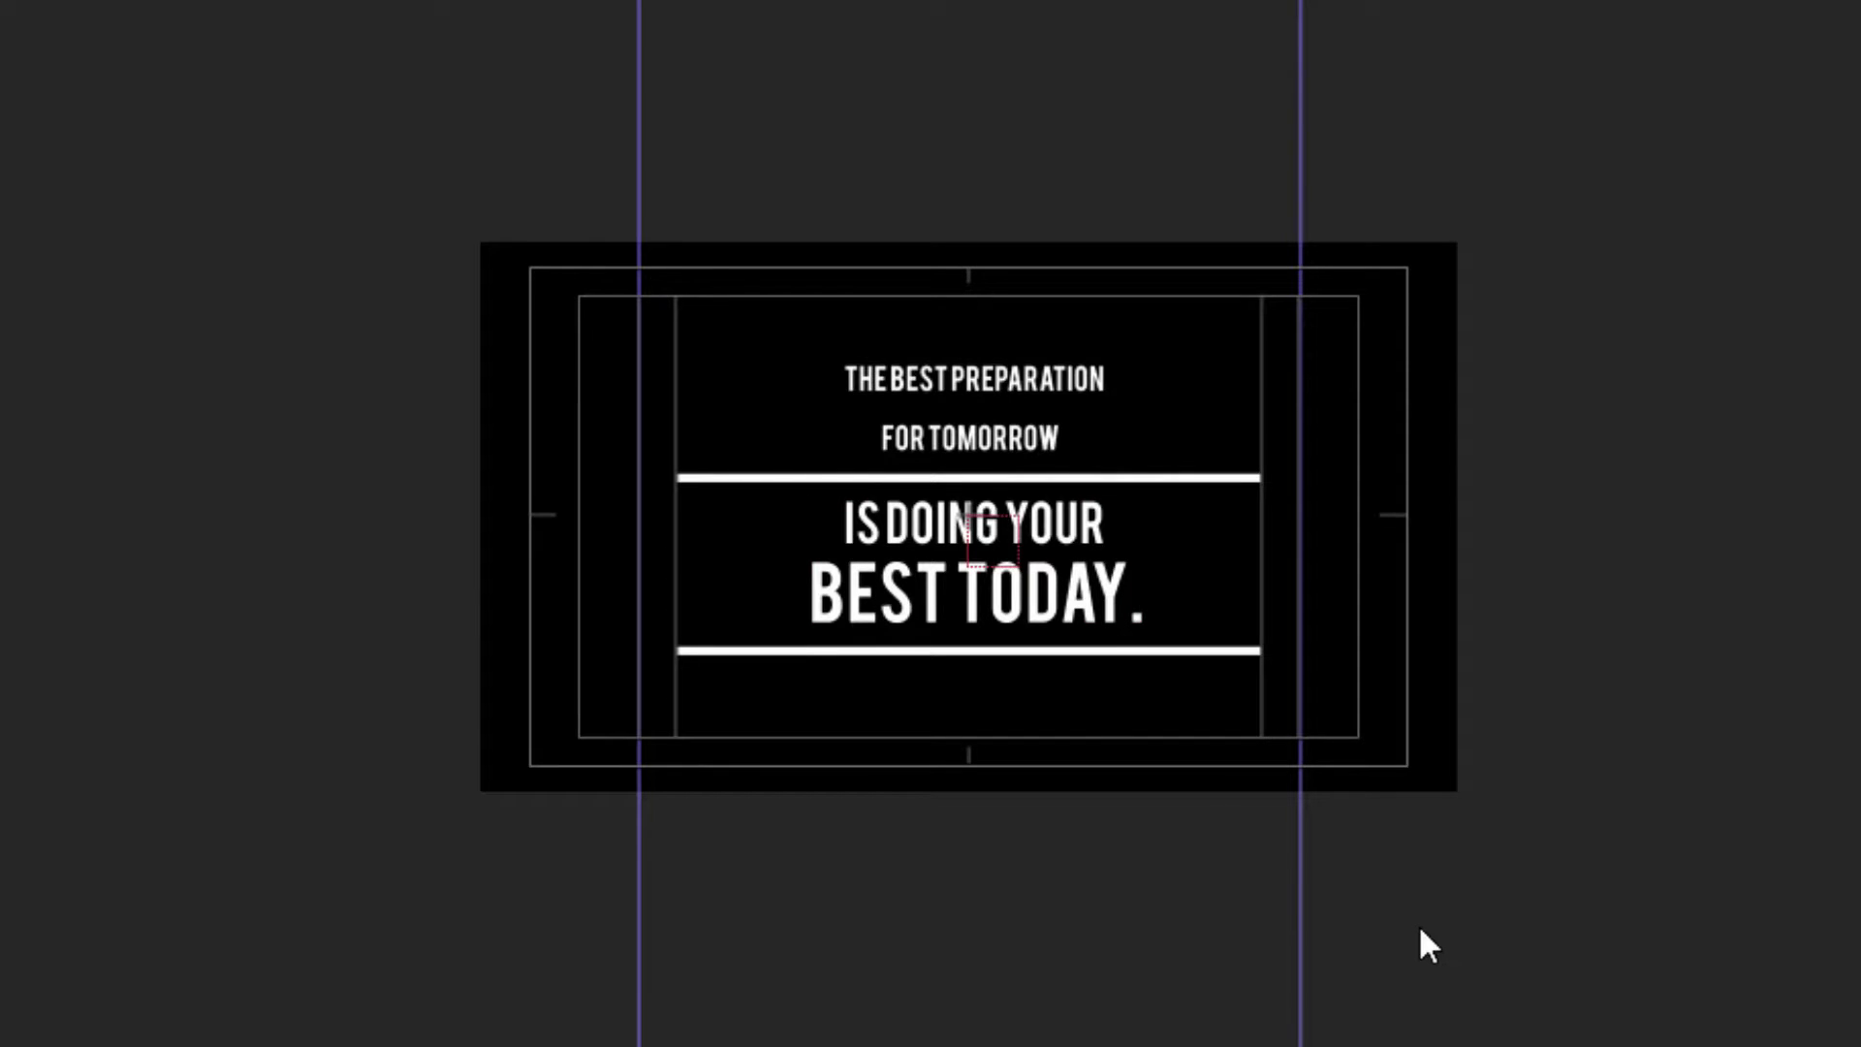